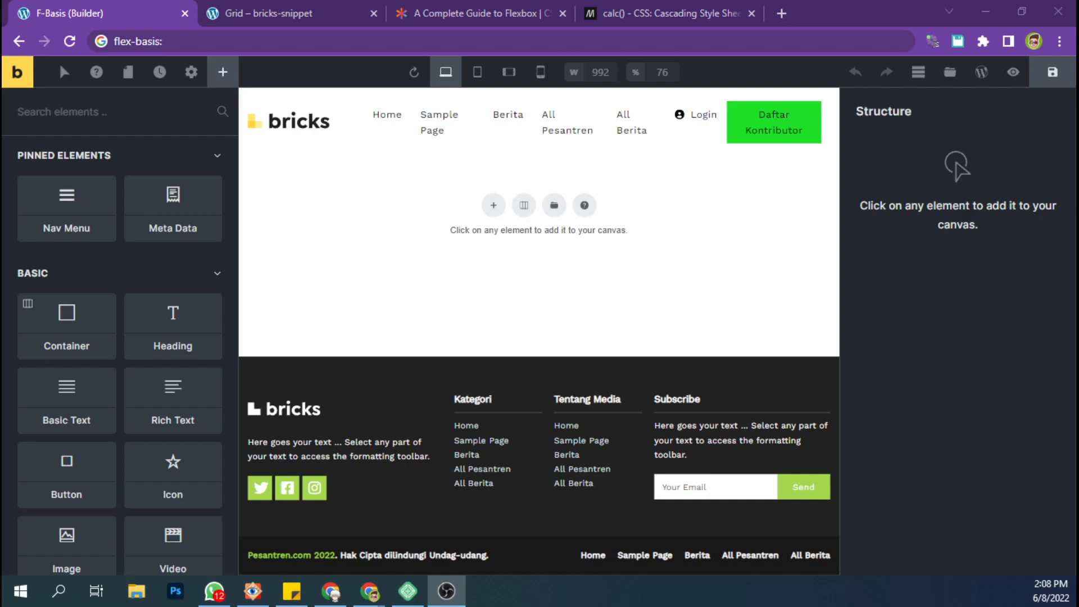
Read the flex-basis section of the CSS-Tricks flexbox guide.
click(815, 406)
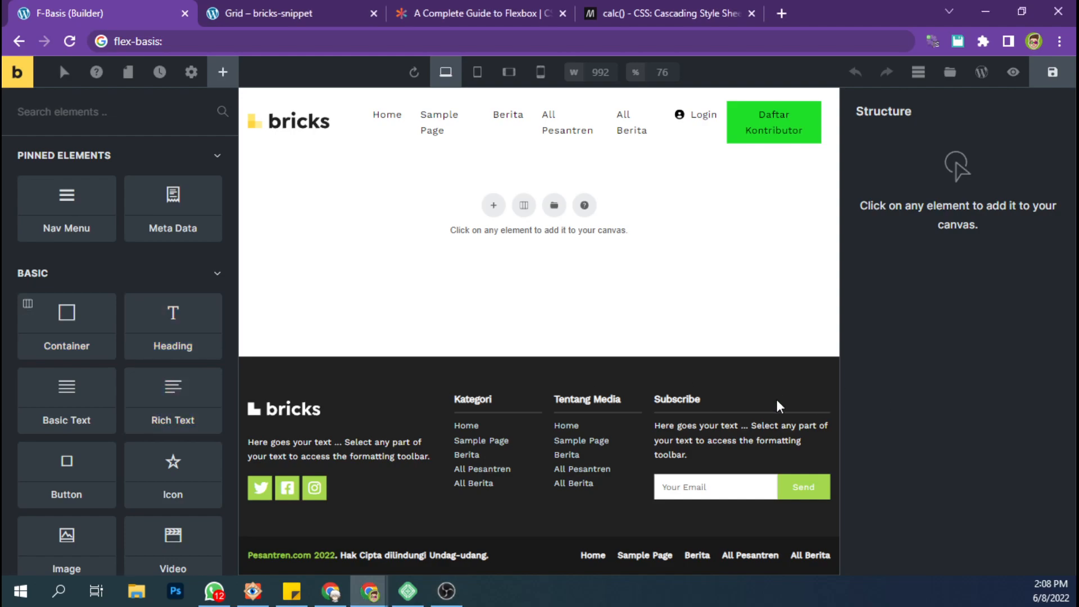
scroll(169, 416, down, 20)
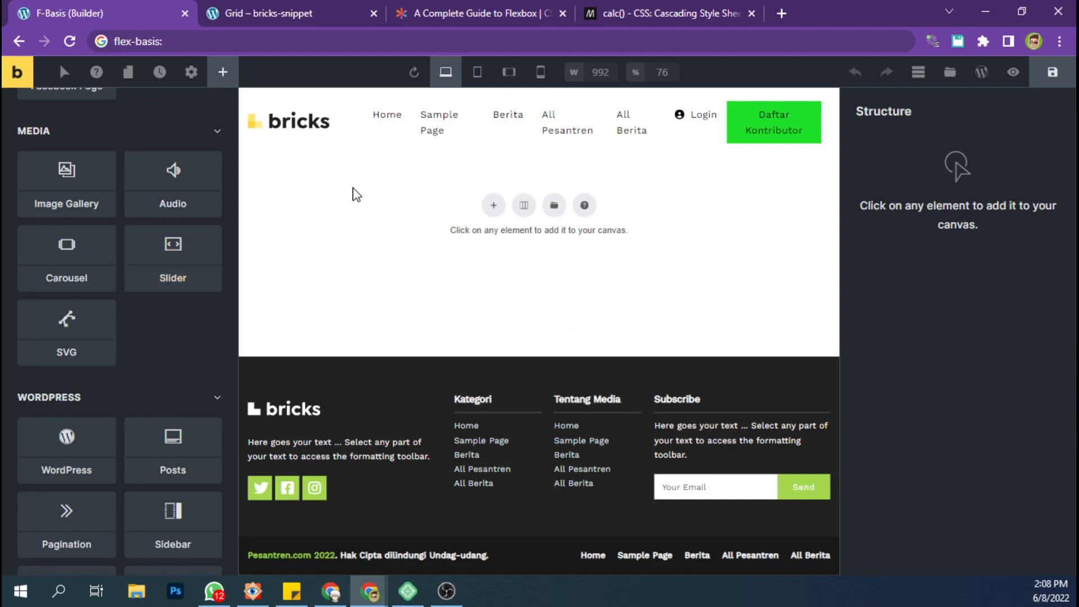
key(ctrl+3)
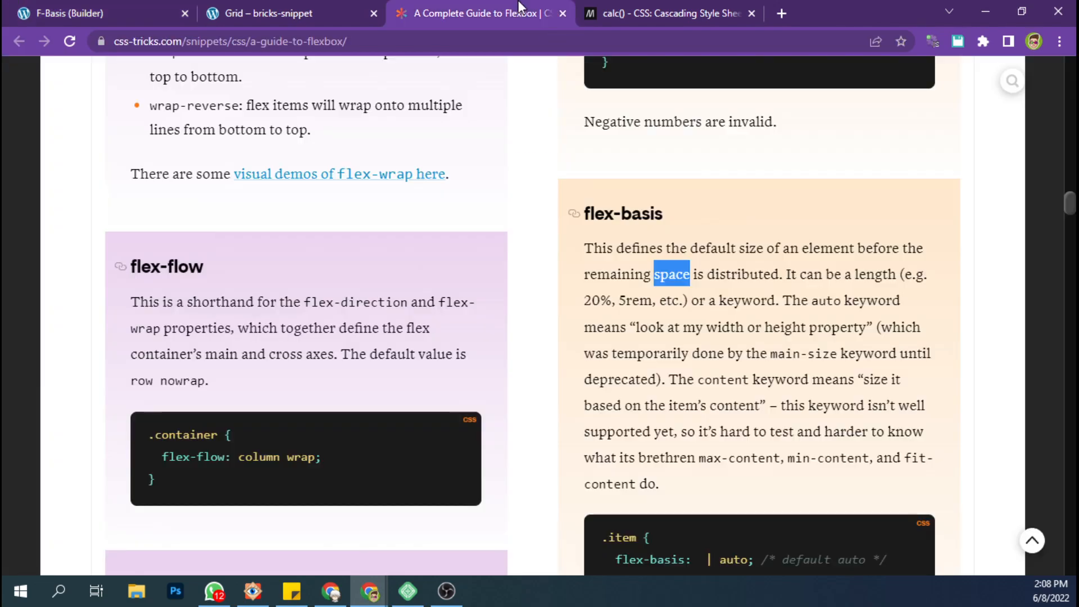
click(644, 267)
drag(586, 213, 667, 214)
click(667, 214)
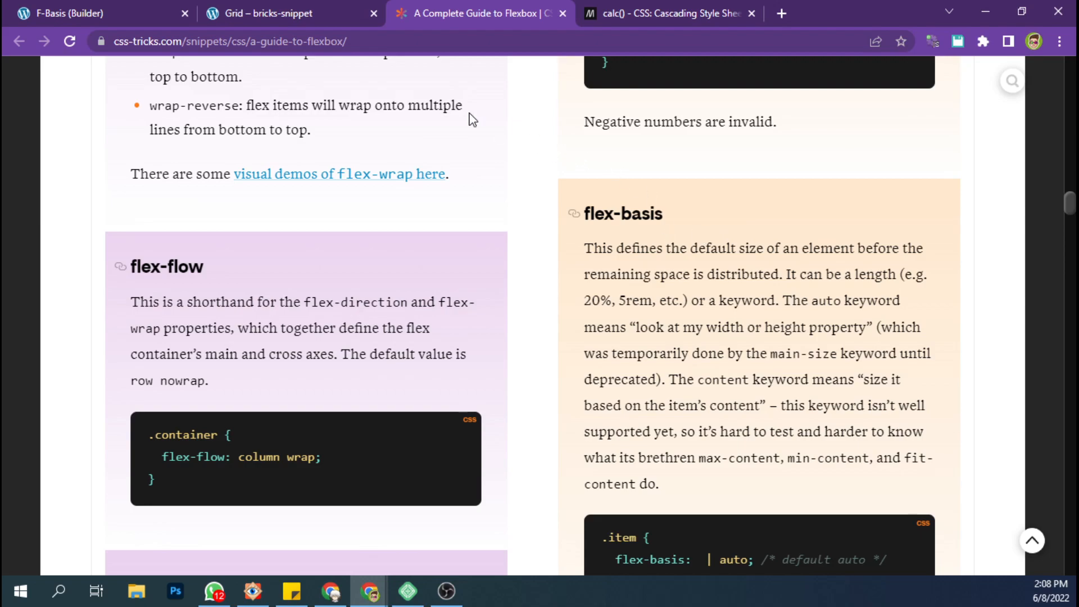
Return to the Bricks page, insert a container, and set its width to 1200 px.
click(151, 1)
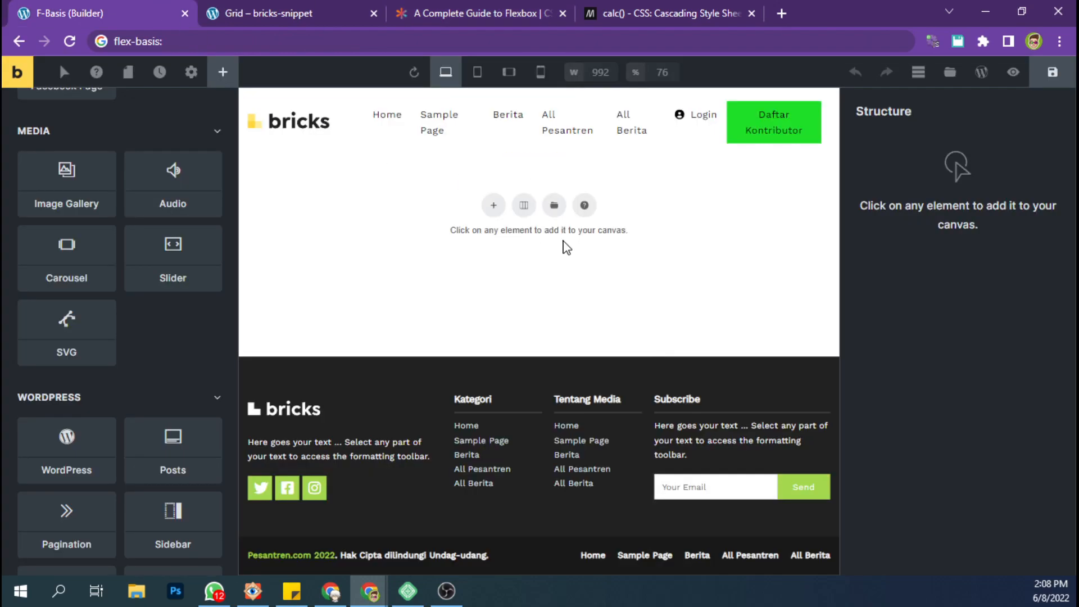
click(496, 209)
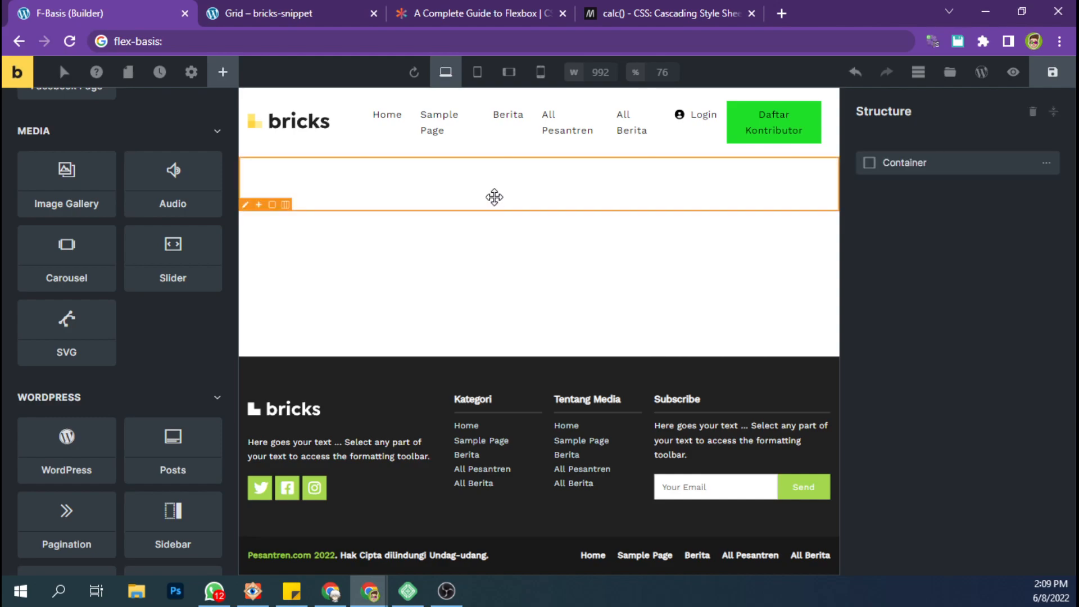
click(169, 202)
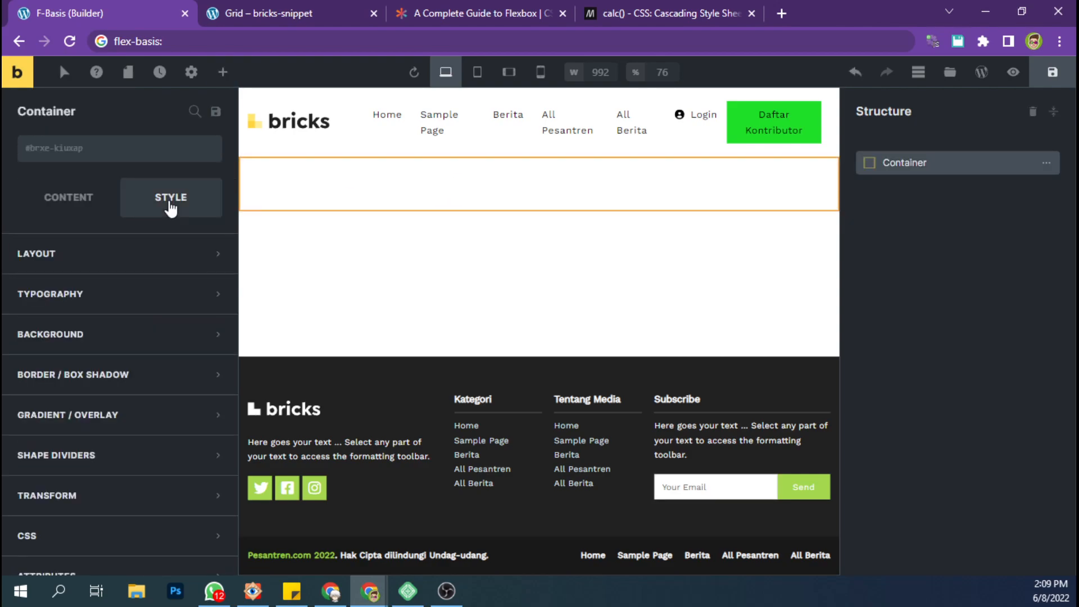
click(125, 254)
scroll(147, 423, down, 3)
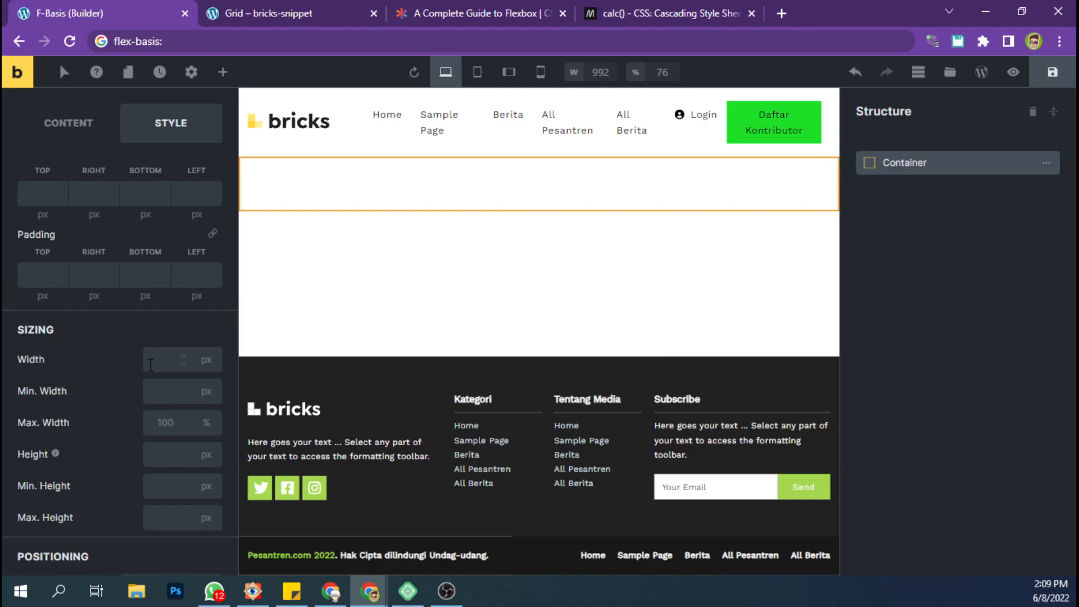
click(151, 364)
text(1200)
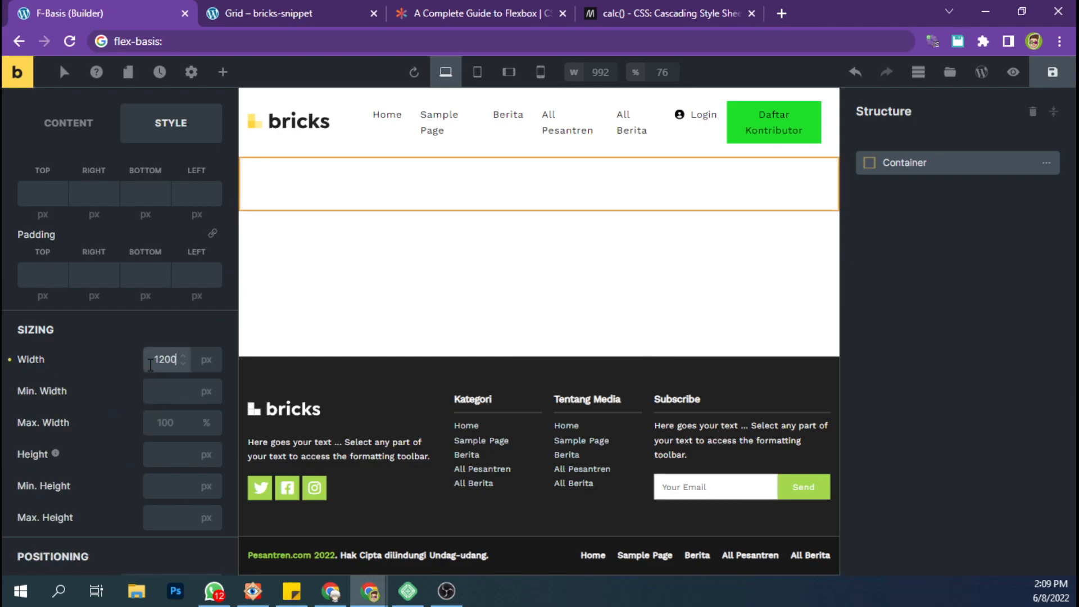
Set the container's right and left padding to 15 px each and save the page.
click(83, 281)
text(15)
click(186, 279)
text(15)
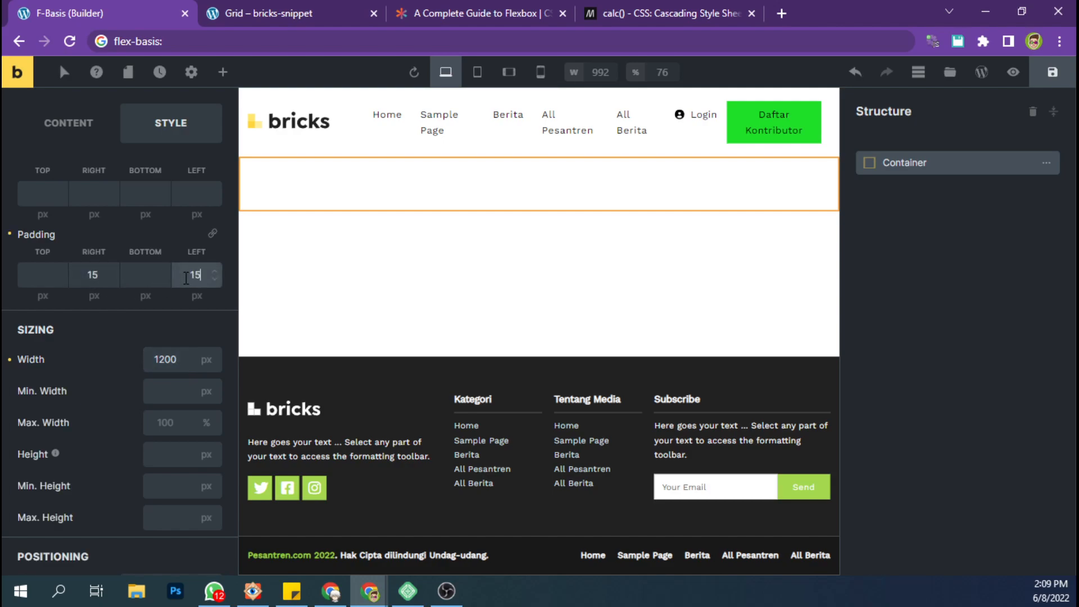
click(1053, 72)
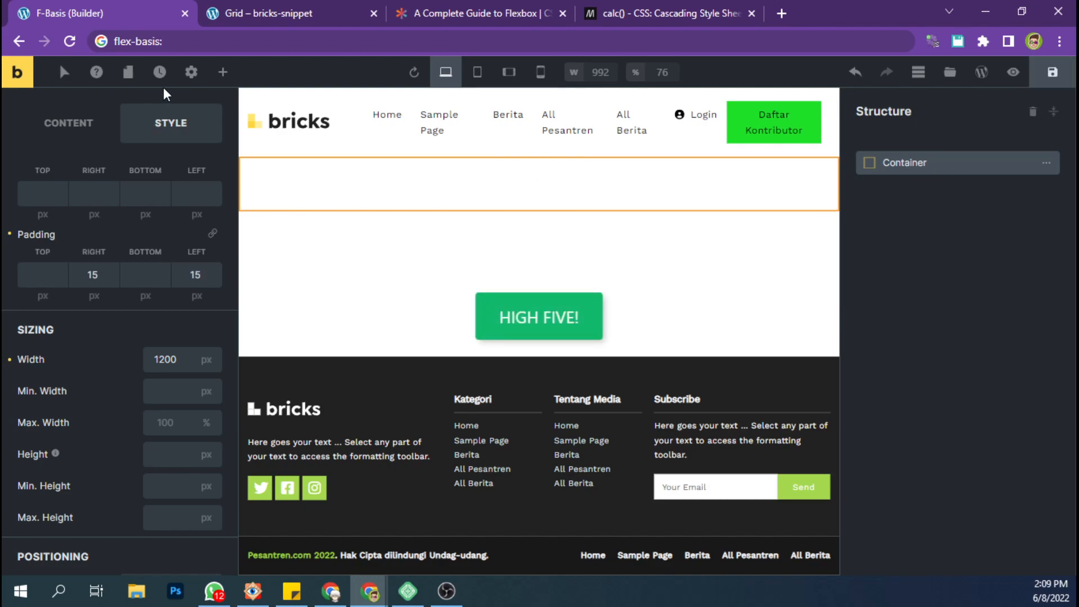
Add four nested containers inside the main container.
click(220, 73)
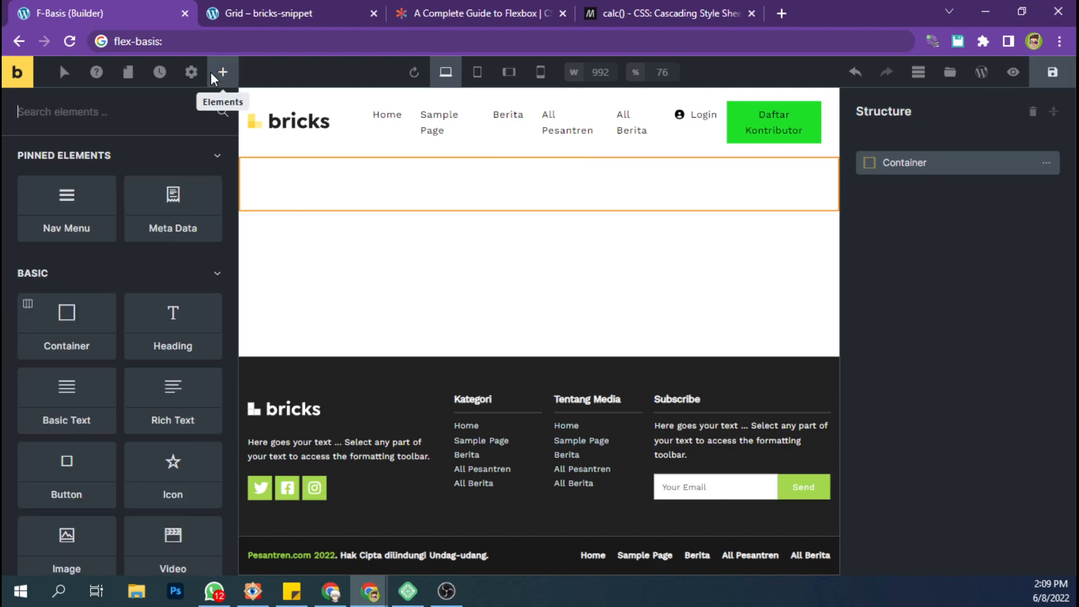
click(72, 328)
click(72, 328)
click(72, 328)
click(72, 327)
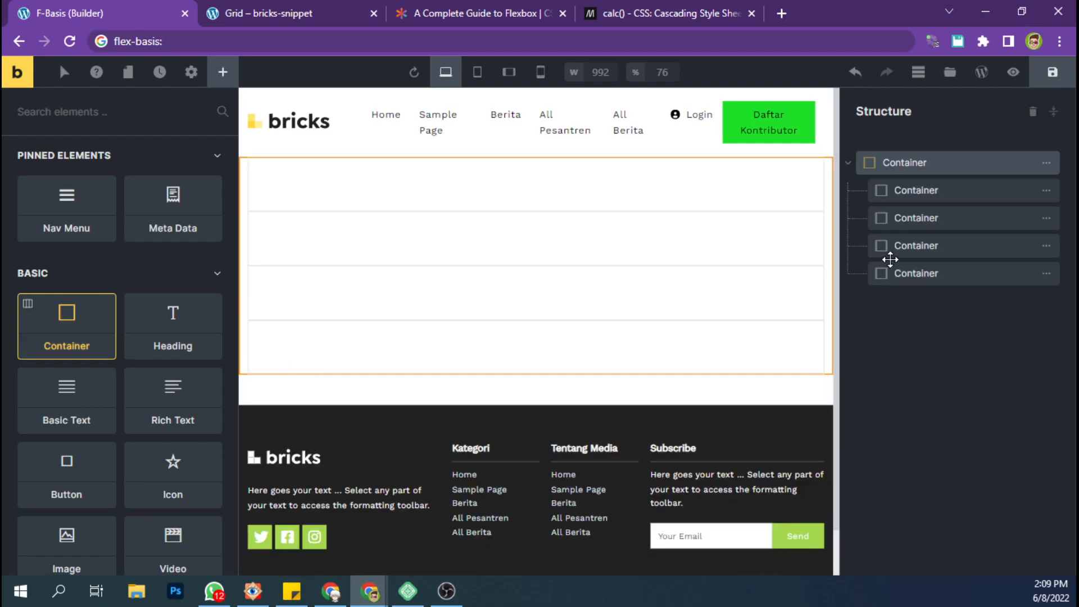
Lay out the parent container's children horizontally with flex wrap set to Wrap, and save the page.
click(912, 169)
click(48, 201)
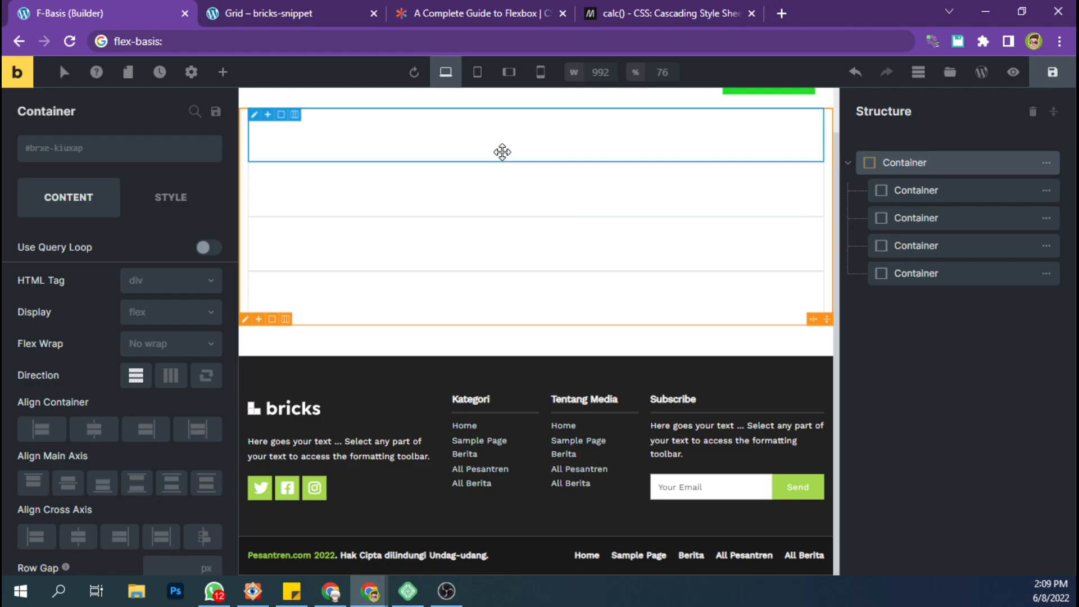
click(170, 374)
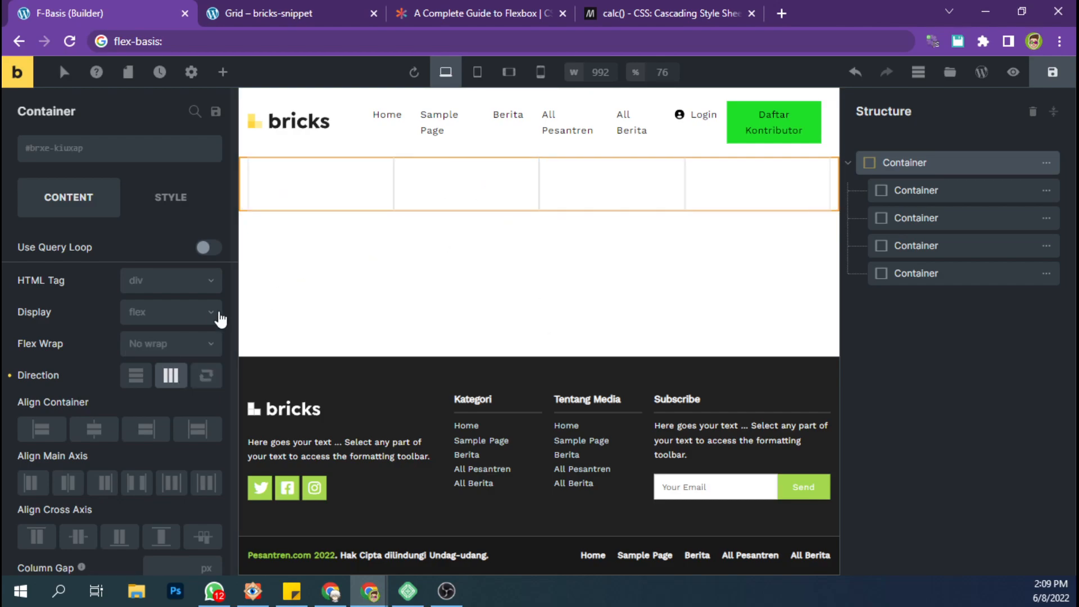
click(177, 348)
click(140, 394)
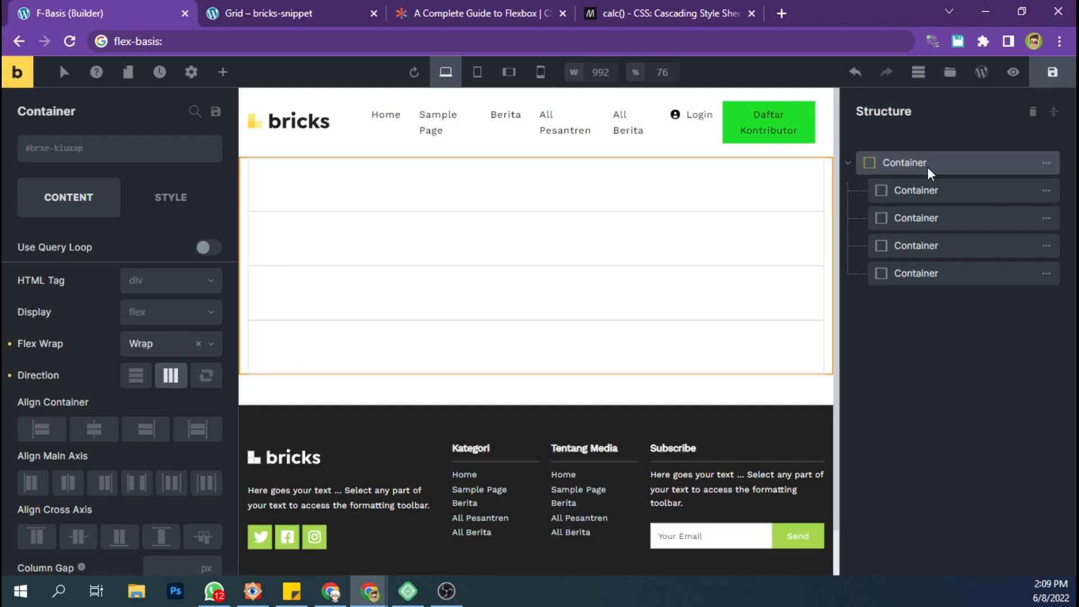
scroll(181, 444, down, 3)
key(ctrl+s)
scroll(516, 200, down, 1)
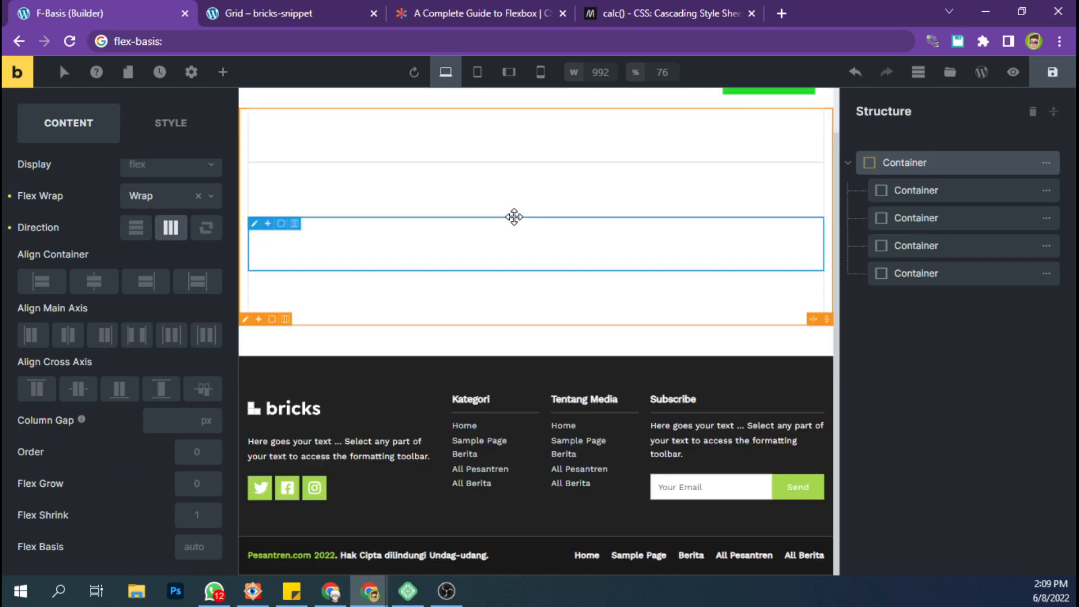
Select the first nested container and clear the flex-basis text from the browser's address bar.
click(914, 195)
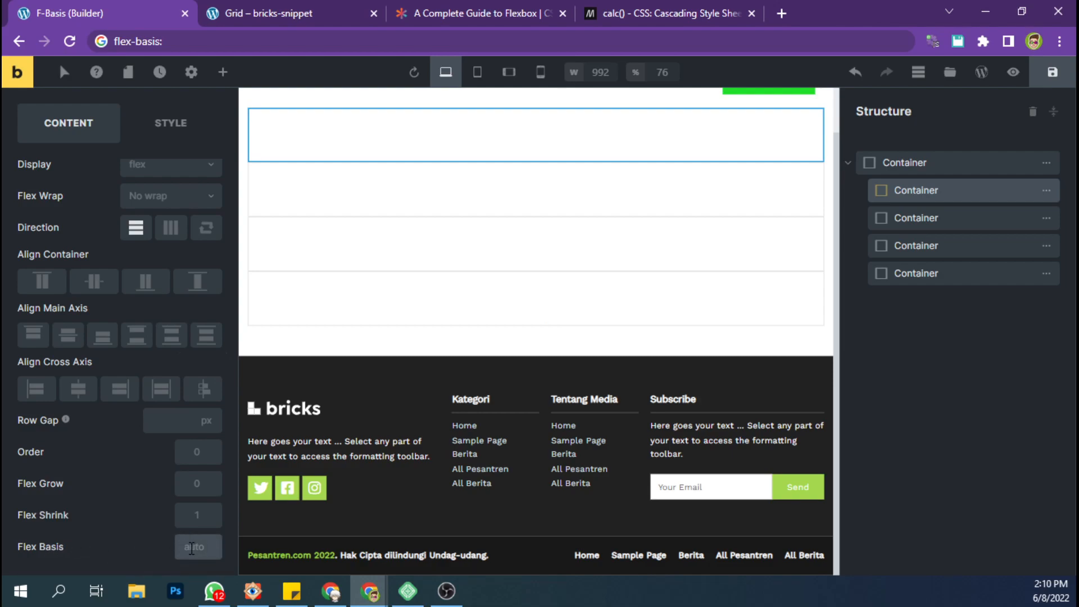
click(272, 44)
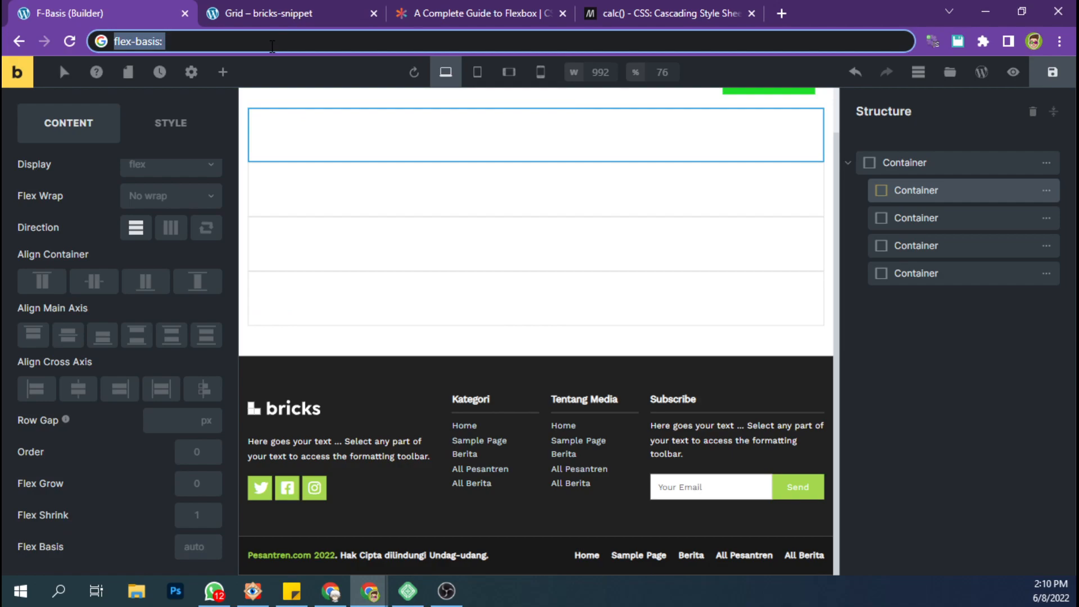
key(BackSpace)
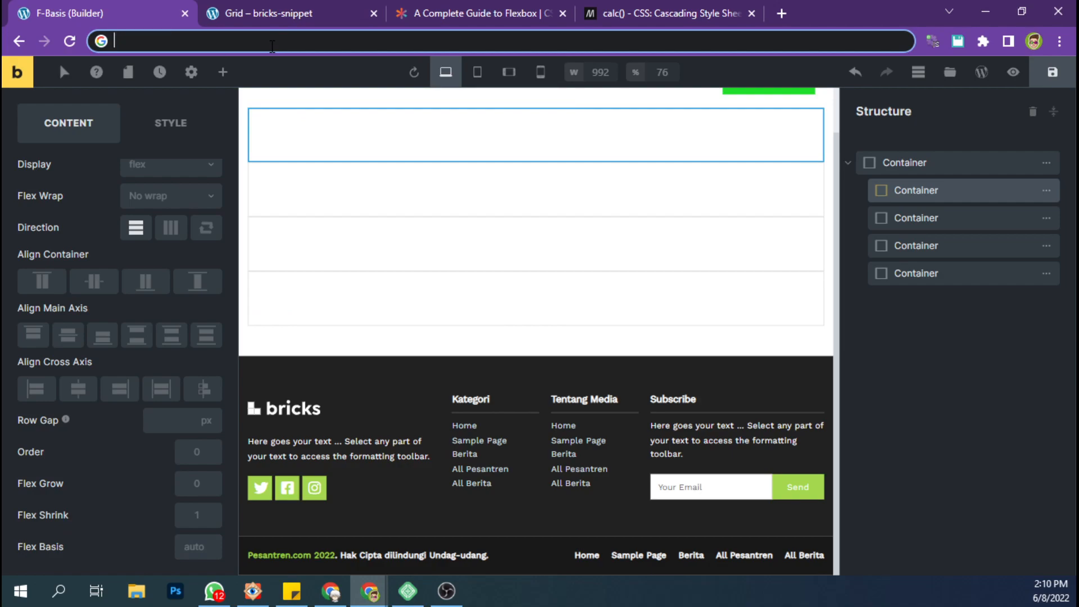
text(cac)
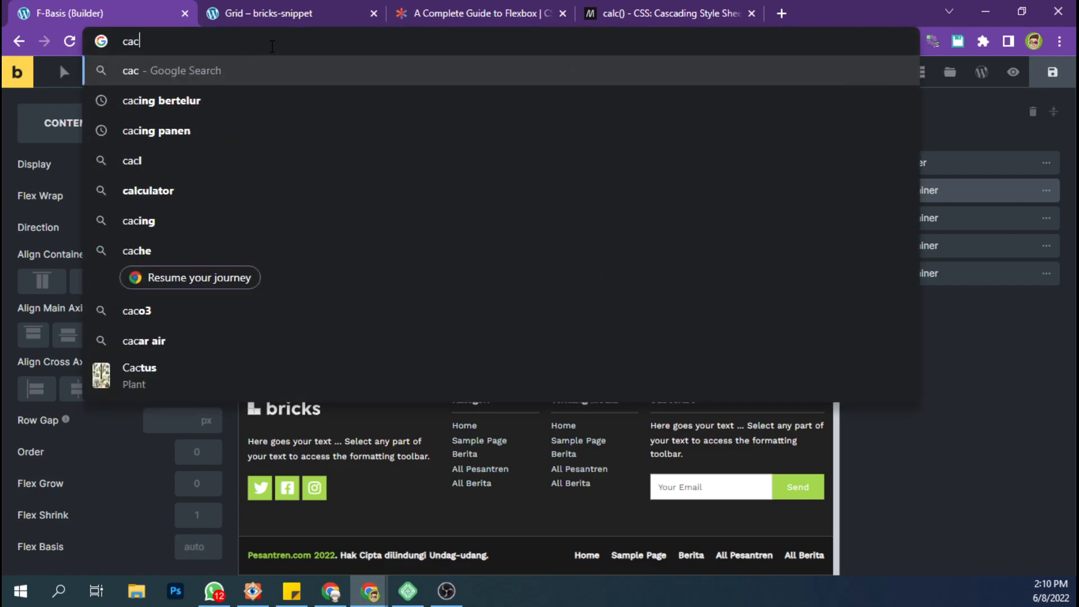
text(lc)
key(ctrl+a)
key(BackSpace)
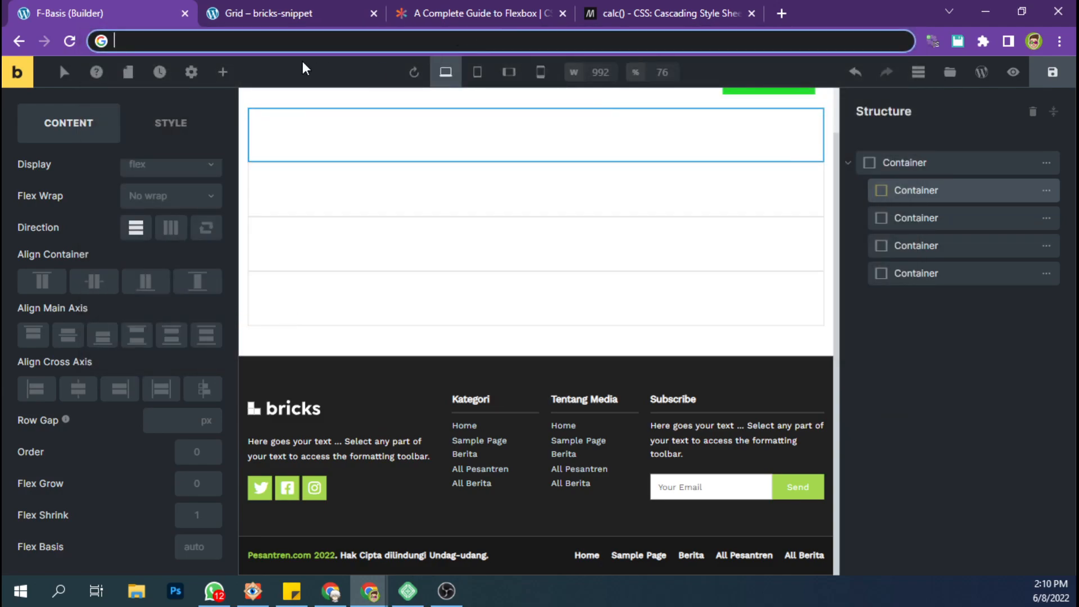
Write calc() in the address bar as a scratch formula.
text(cac)
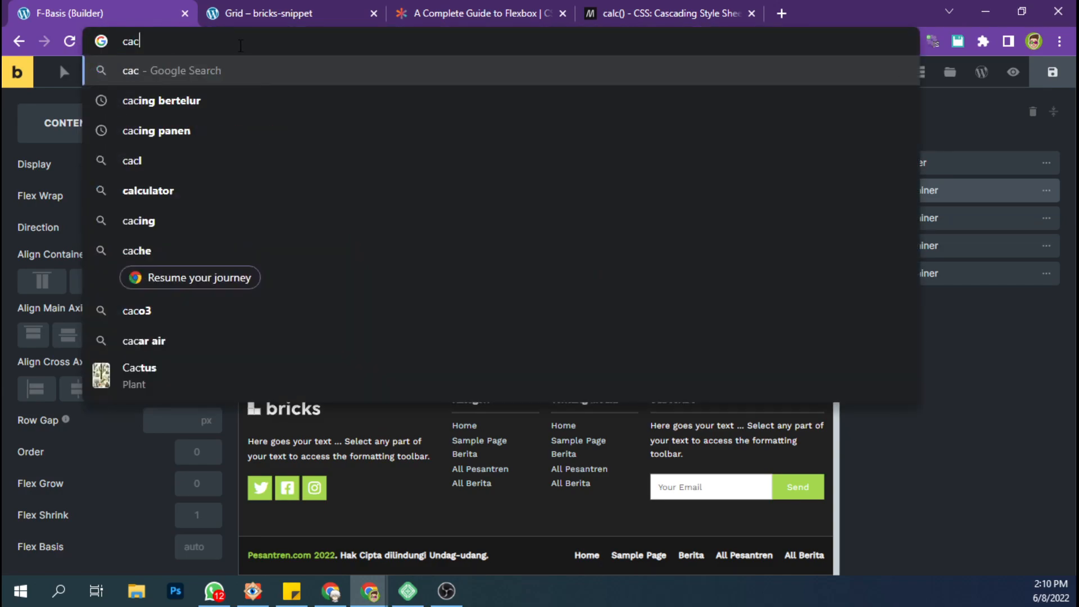
text(l())
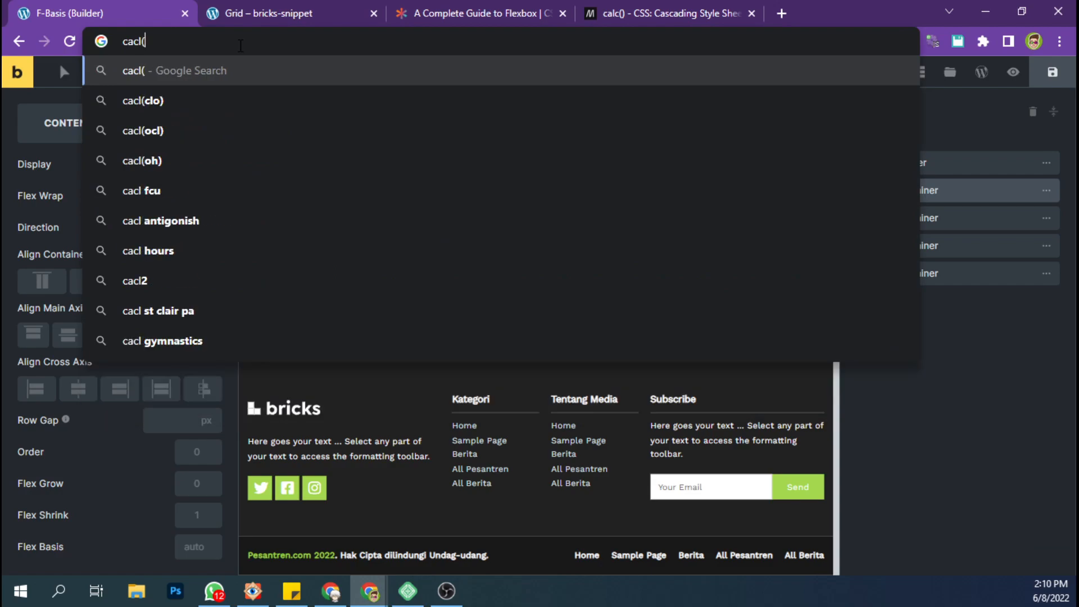
key(Left)
key(Left)
key(Left)
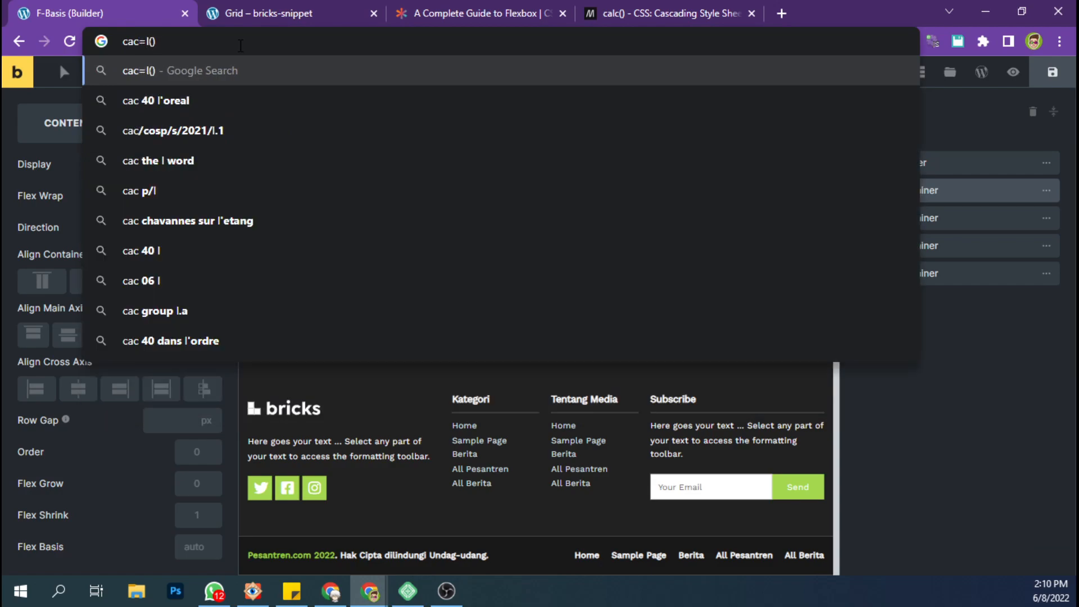
key(BackSpace)
key(Right)
text(c)
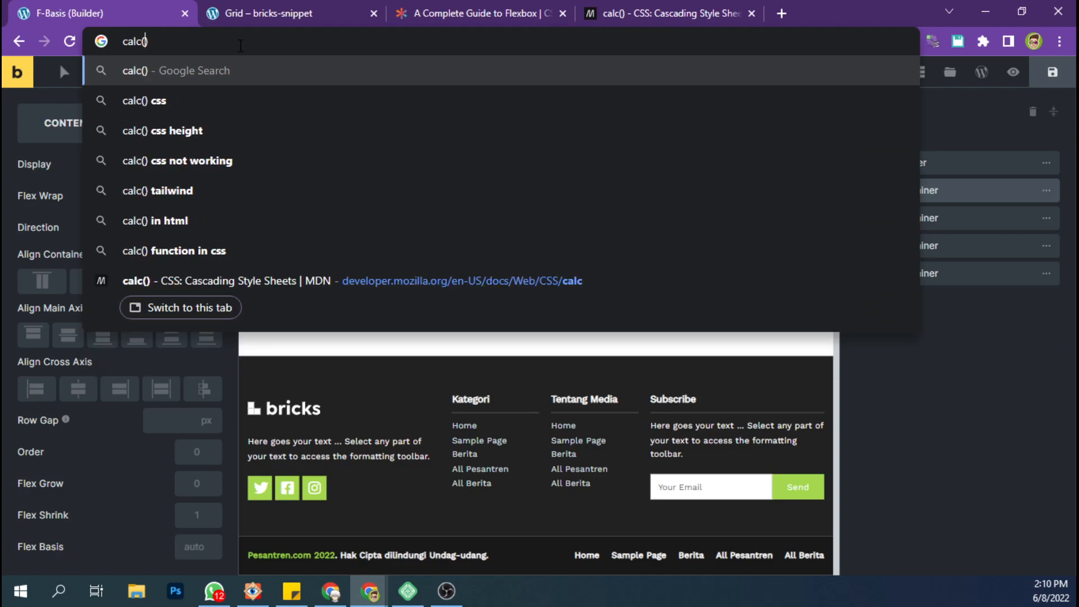
text((()
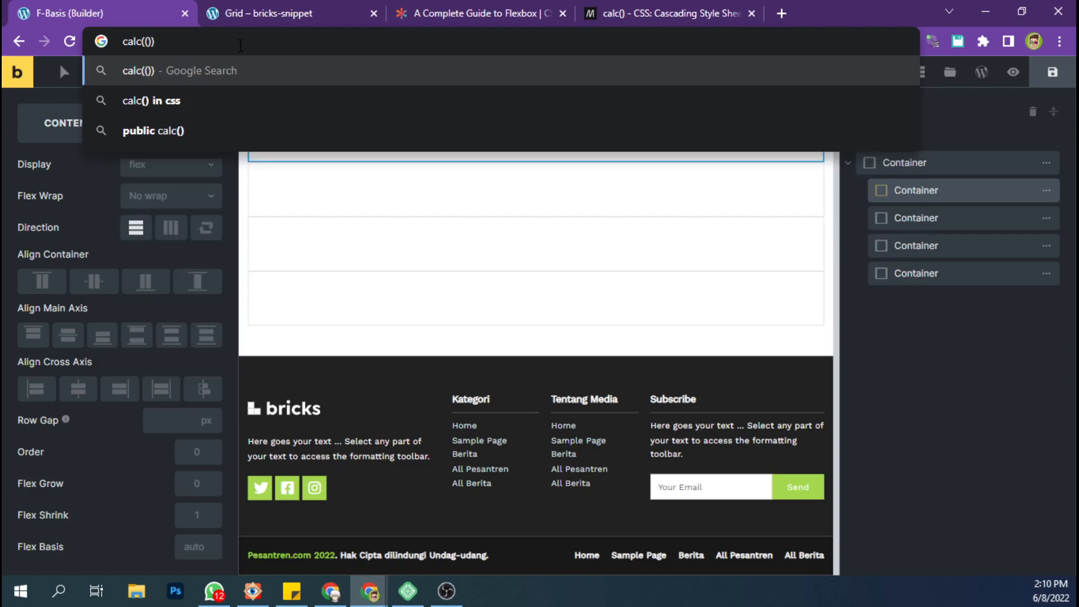
text(100)
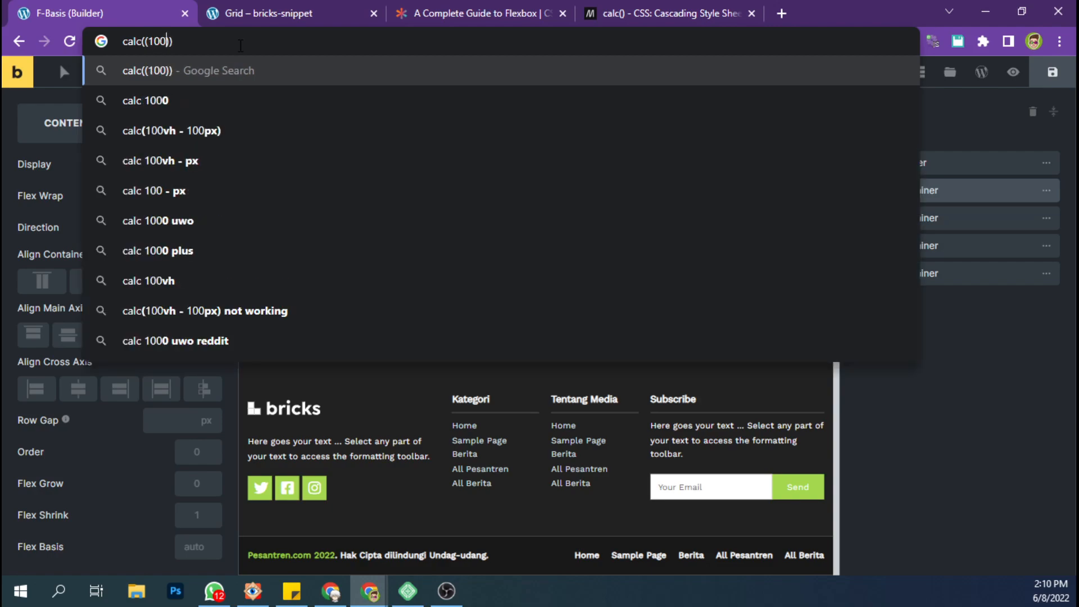
text(%)
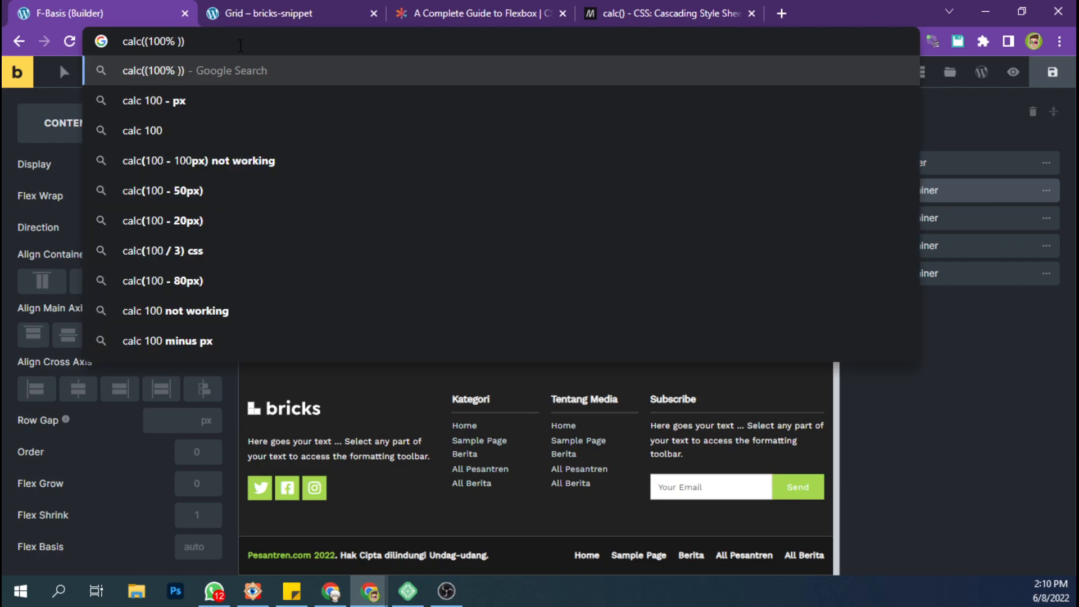
text( -)
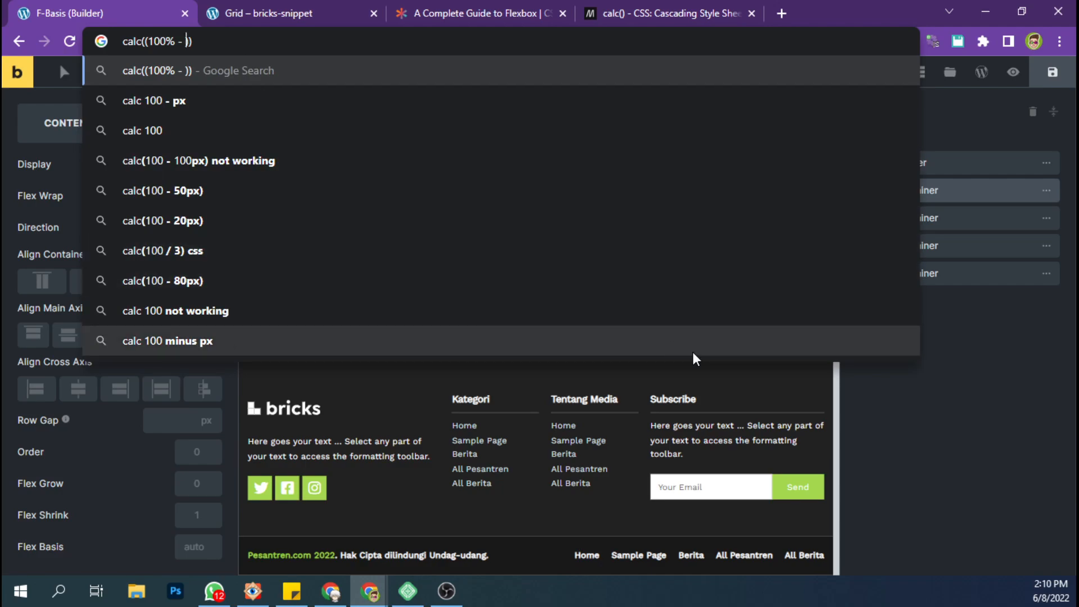
Extend the scratch formula in the address bar to calc((100% - )).
click(906, 413)
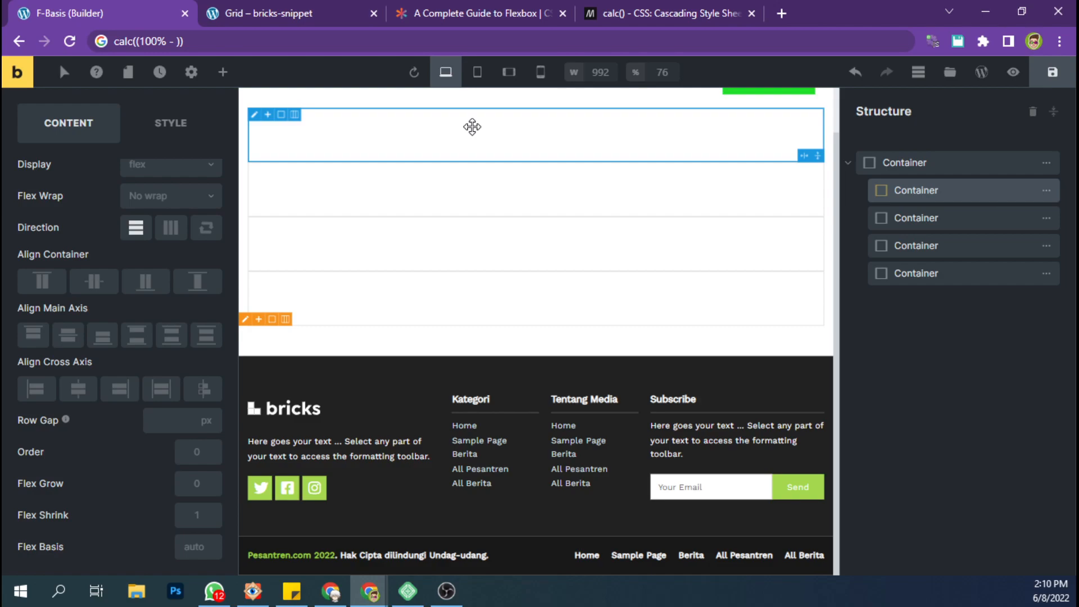
Enter 20px as the subtracted amount in the scratch formula, giving calc((100% - 20px) ).
click(265, 13)
click(114, 6)
click(217, 40)
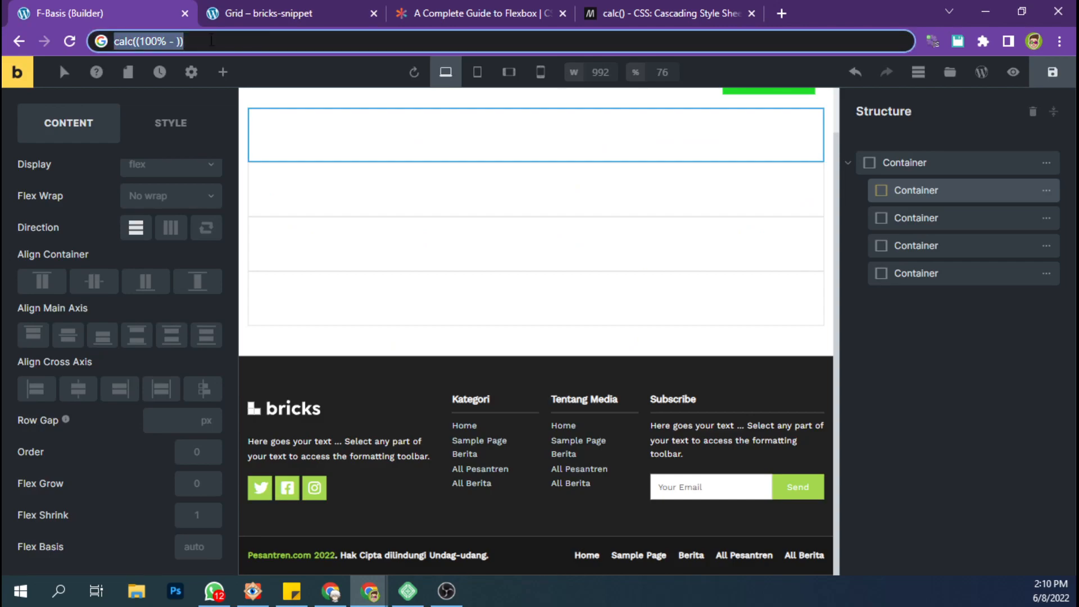
click(177, 41)
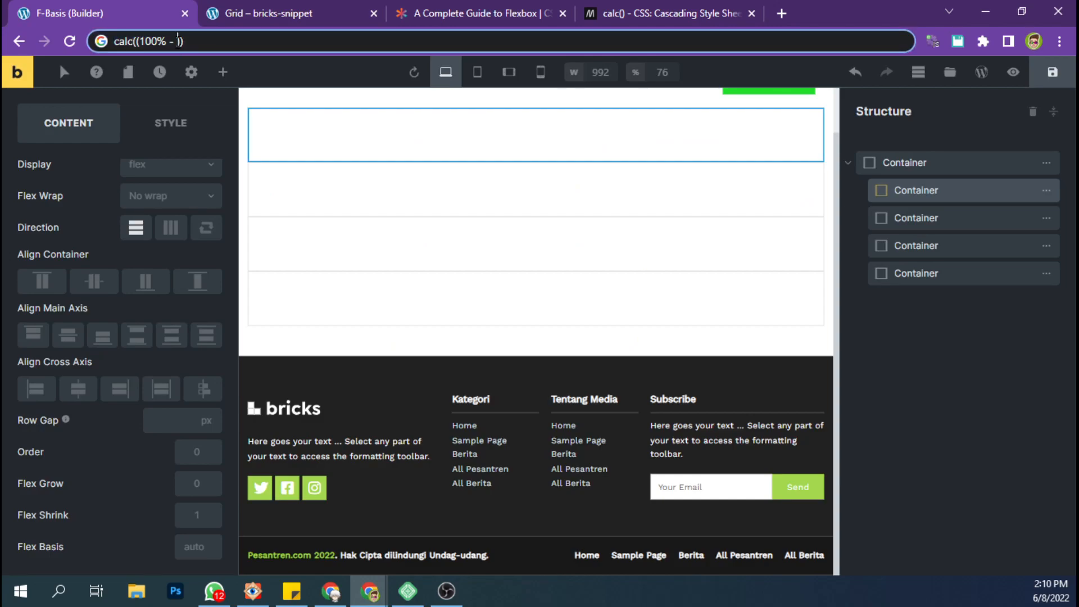
text(20px)
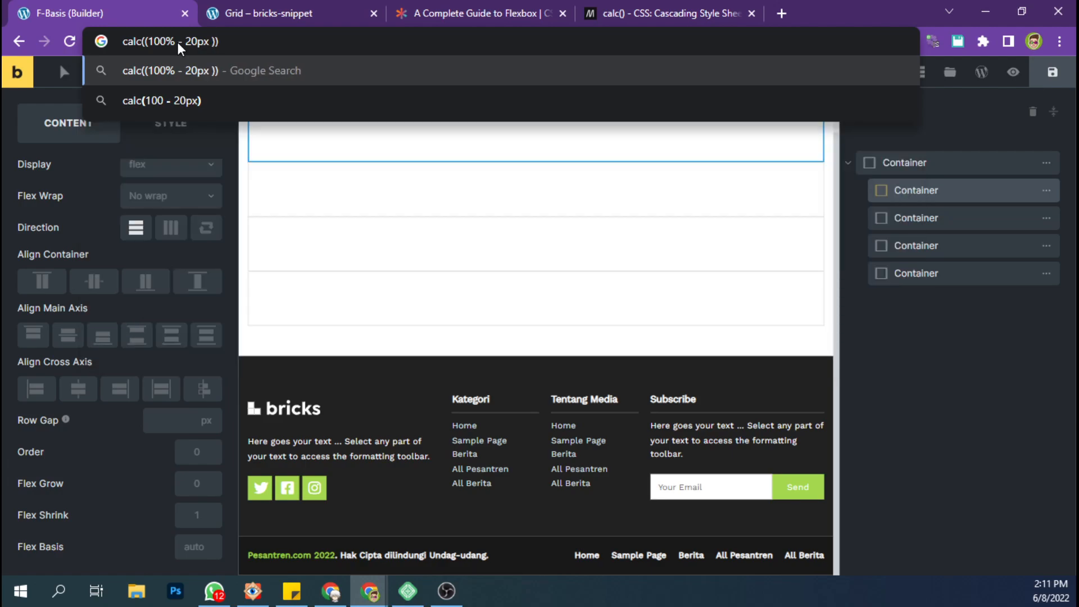
key(BackSpace)
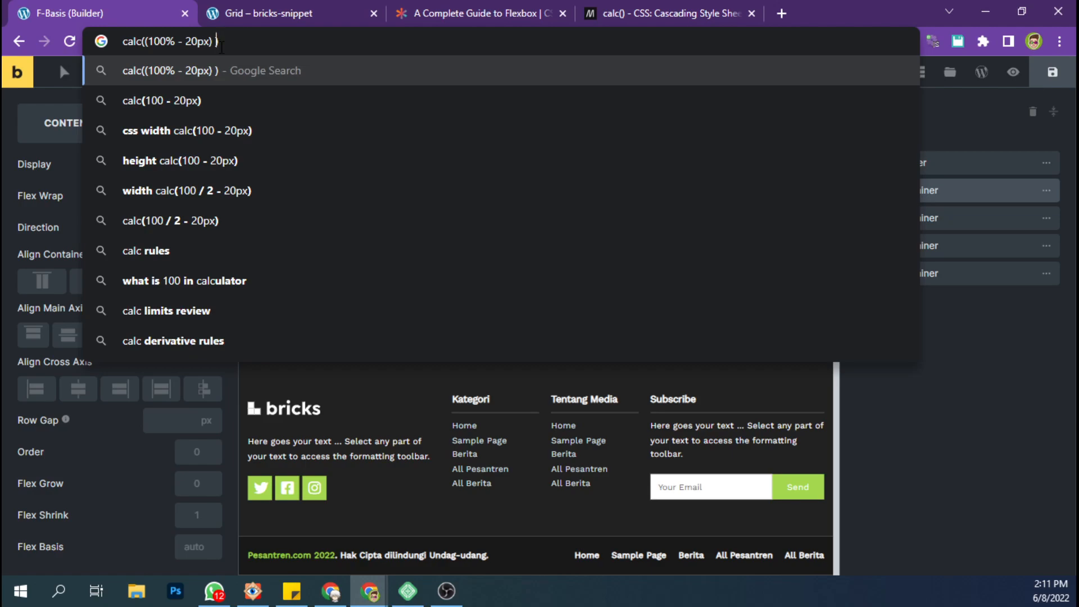
Complete the scratch formula as calc((100% - 20px) / 2 ) and copy it.
text(/)
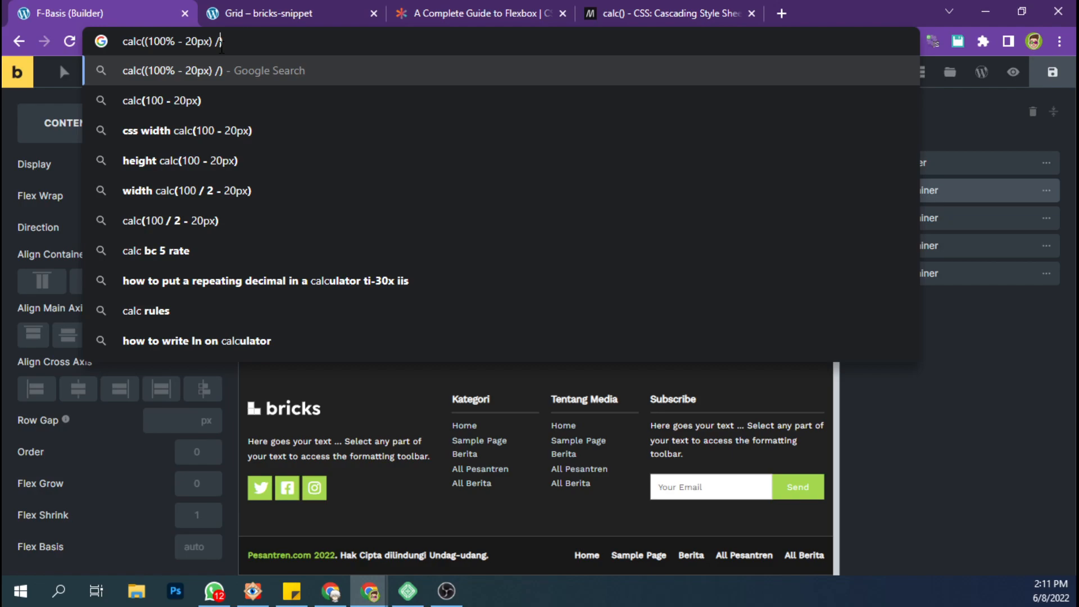
text(2)
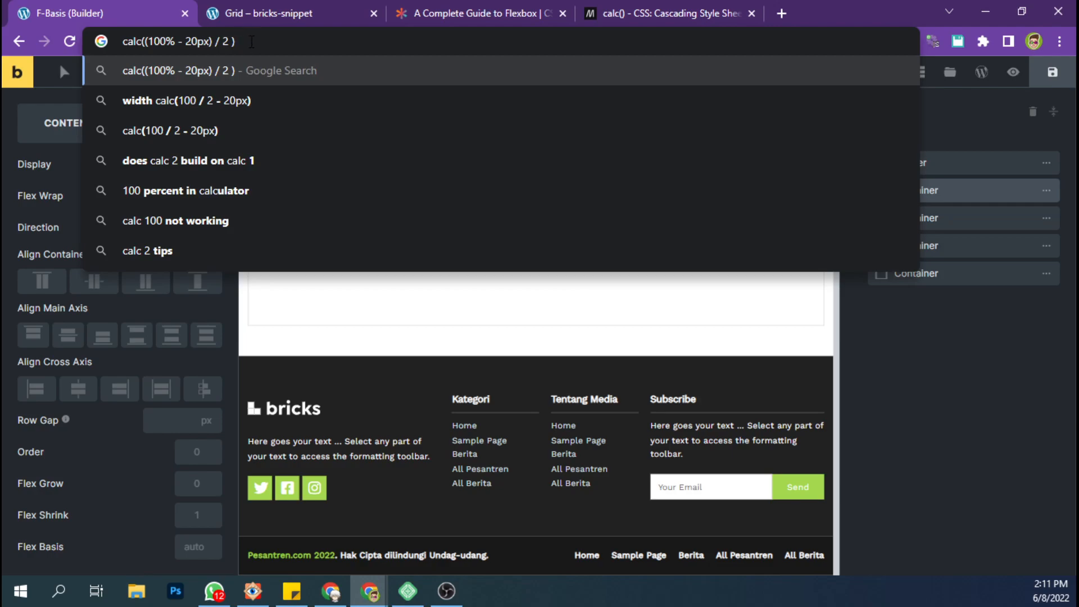
drag(252, 41, 100, 37)
key(ctrl+c)
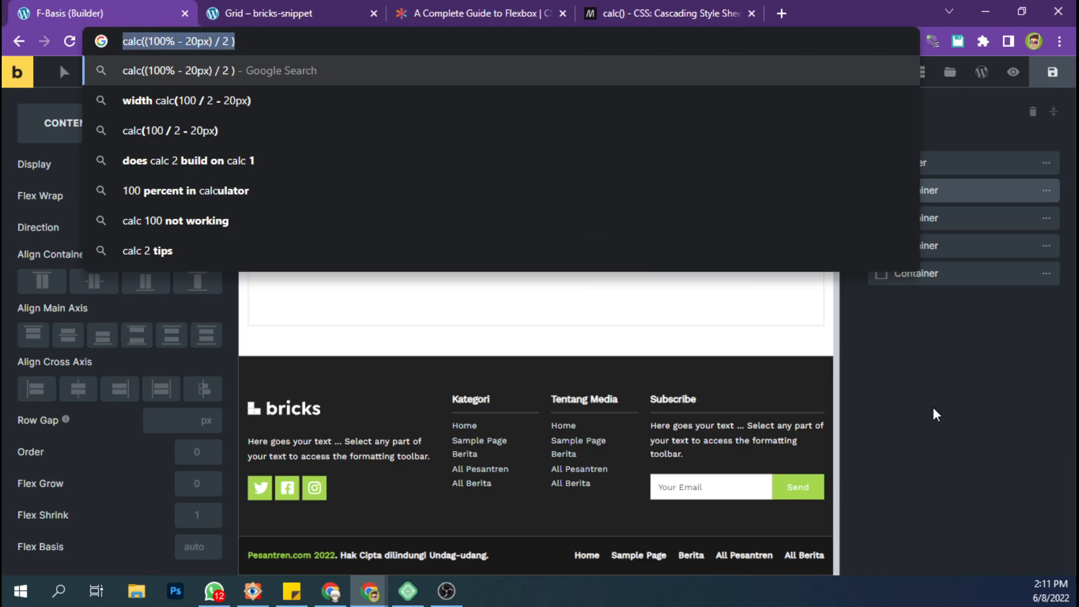
click(933, 407)
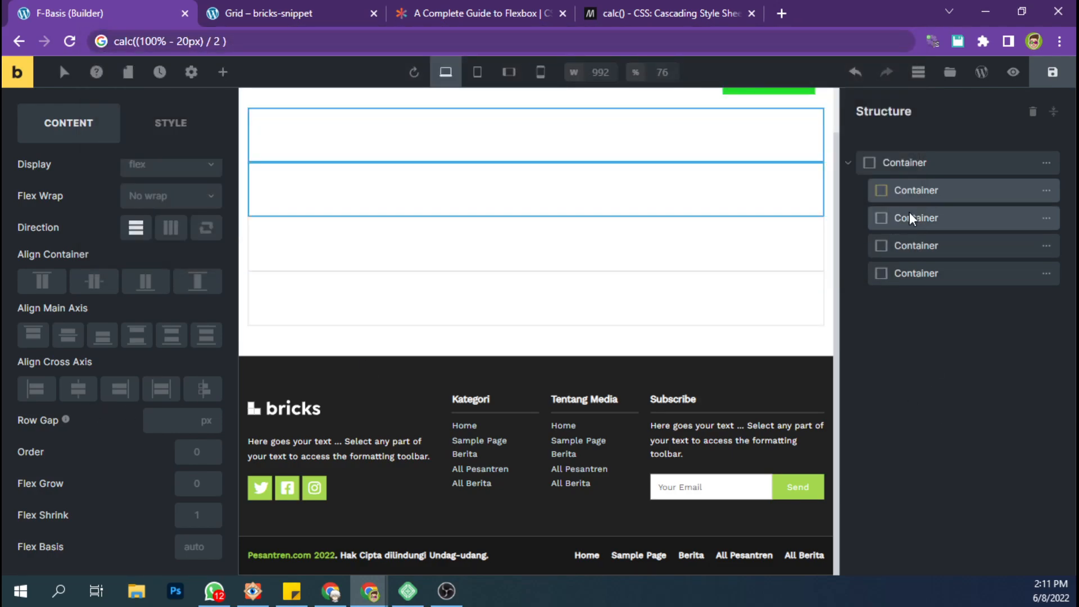
Set the flex basis of the first and second nested containers to calc((100% - 20px) / 2 ).
click(918, 166)
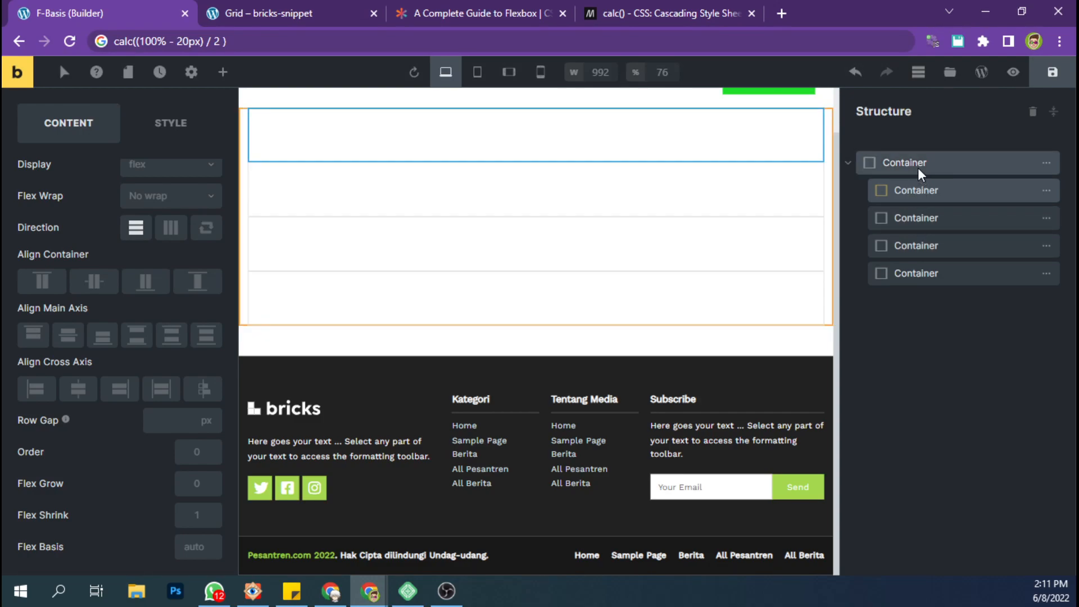
click(918, 190)
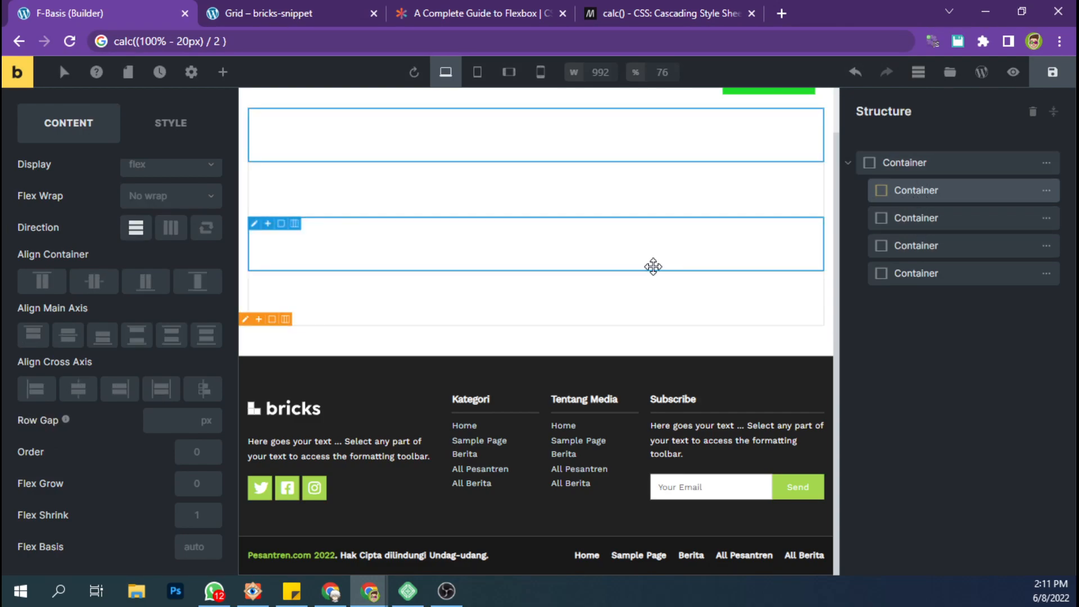
click(195, 548)
key(ctrl+v)
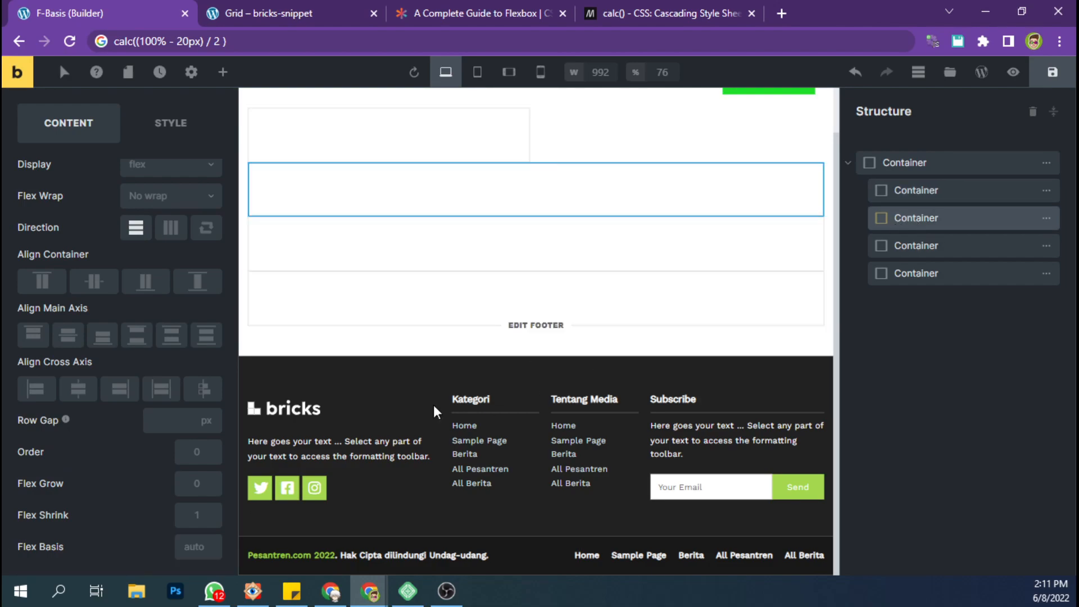
click(197, 548)
key(ctrl+v)
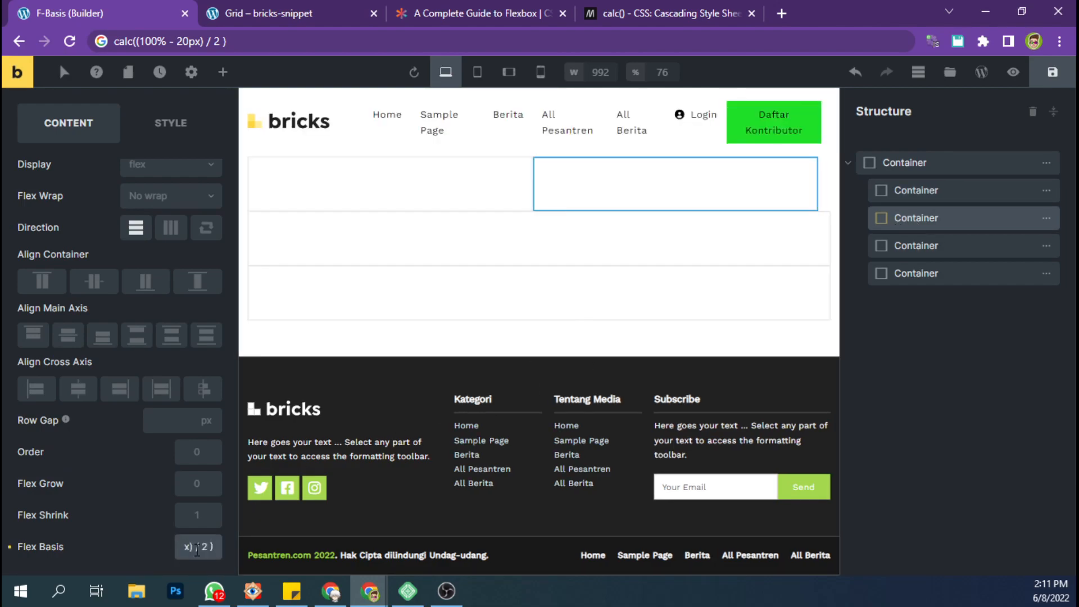
Apply calc((100% - 20px) / 2 ) as flex basis to the third and fourth nested containers and save the page.
click(922, 251)
click(201, 547)
key(ctrl+v)
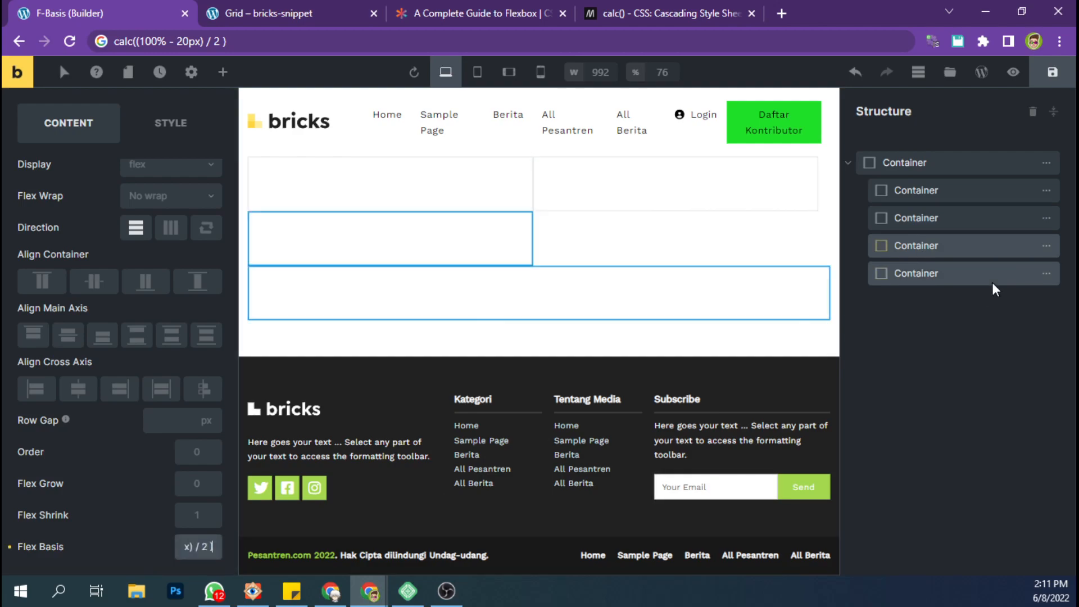
text())
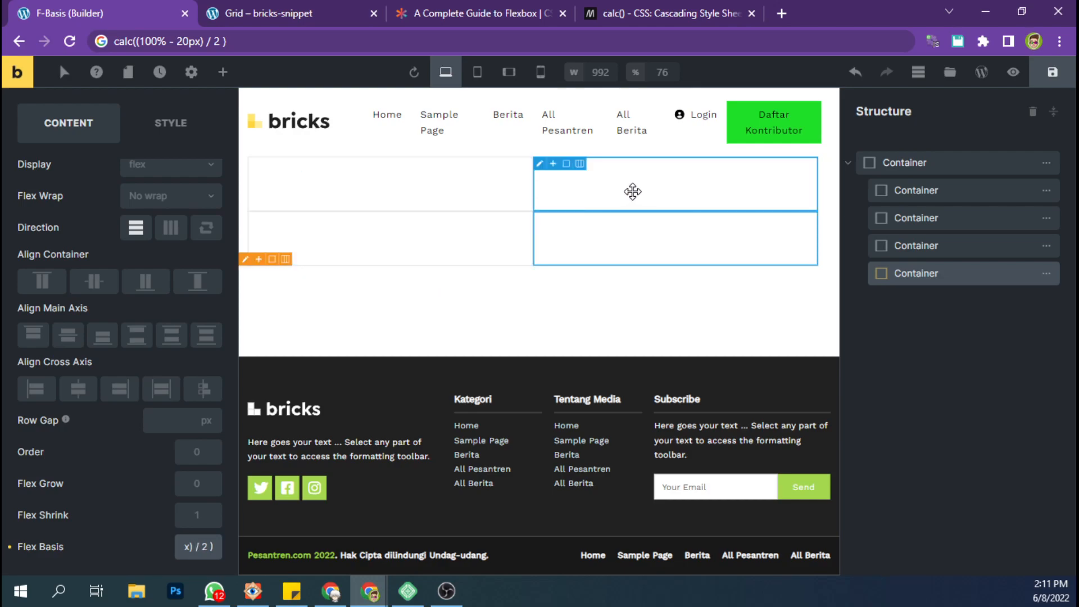
click(1045, 79)
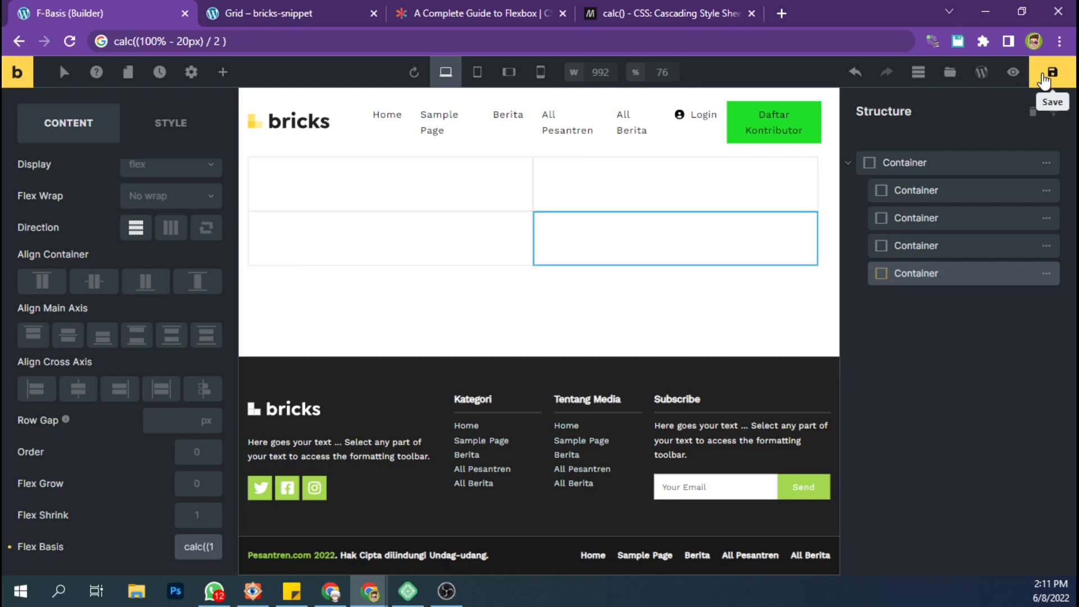
Align the parent container's main axis to Space between and save the page.
click(935, 165)
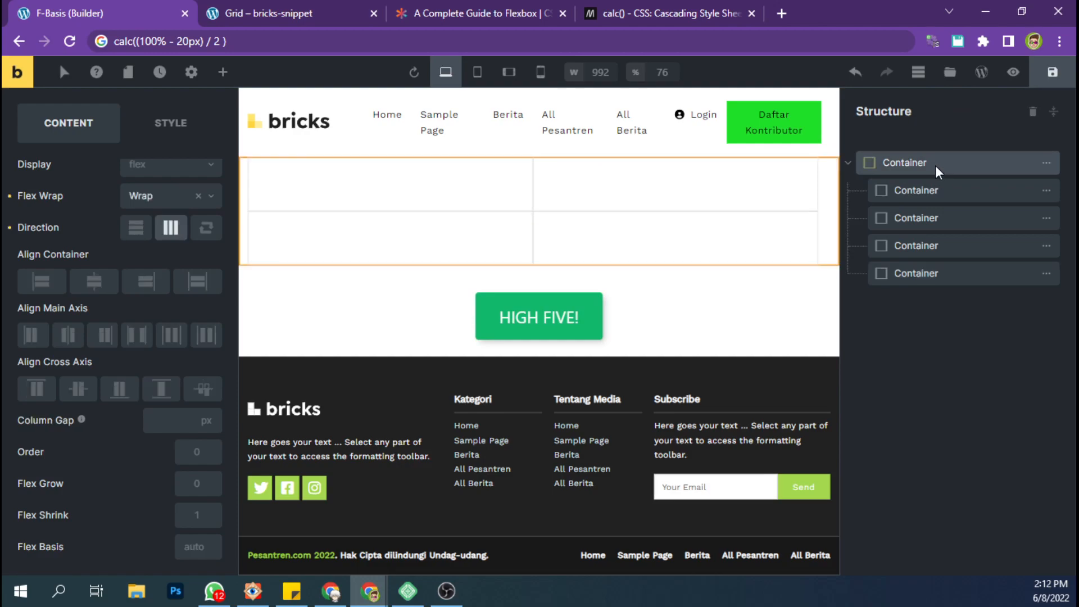
click(145, 340)
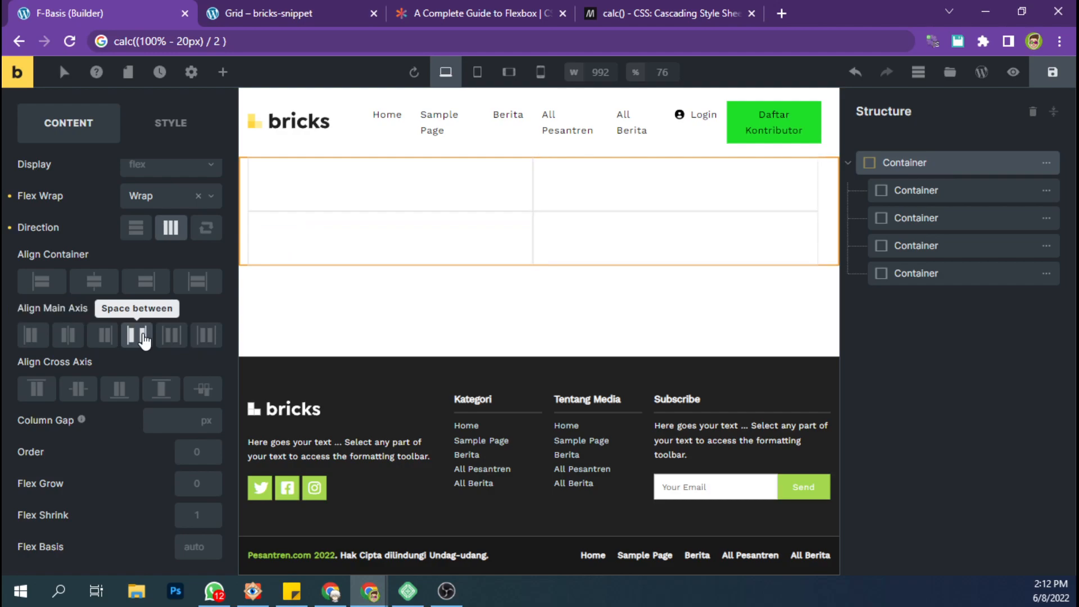
click(144, 341)
click(145, 340)
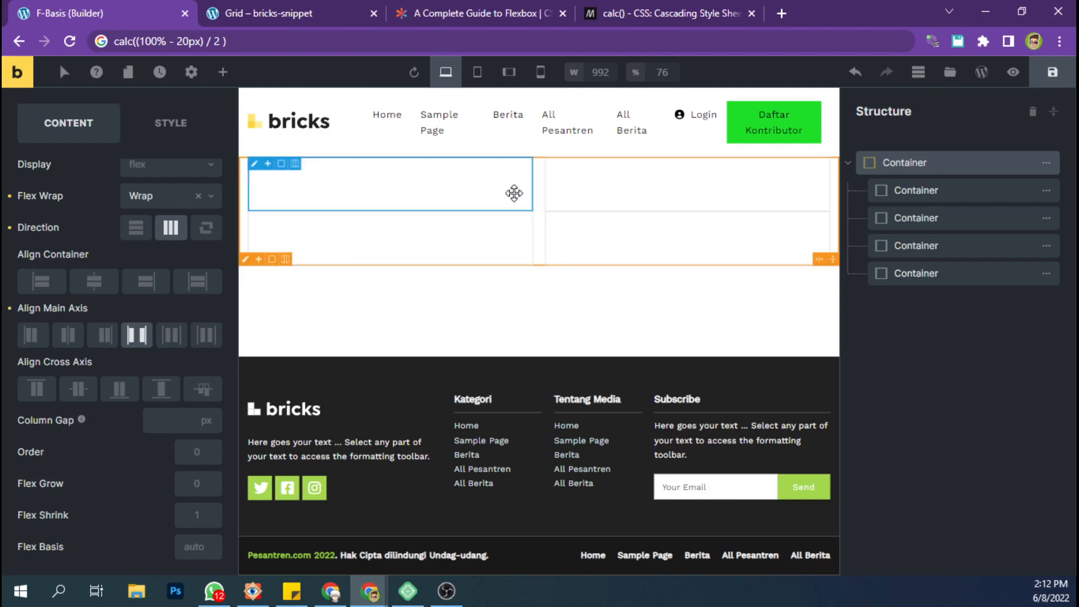
click(1060, 79)
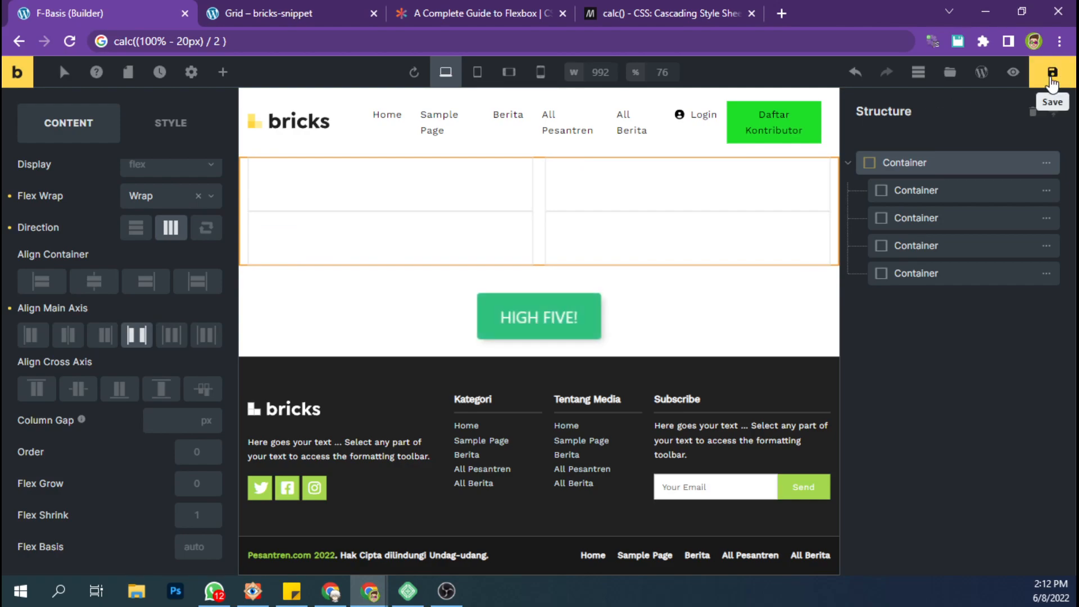
Preview the page, open its frontend view in a new tab, and return to the builder's editing view.
click(1014, 72)
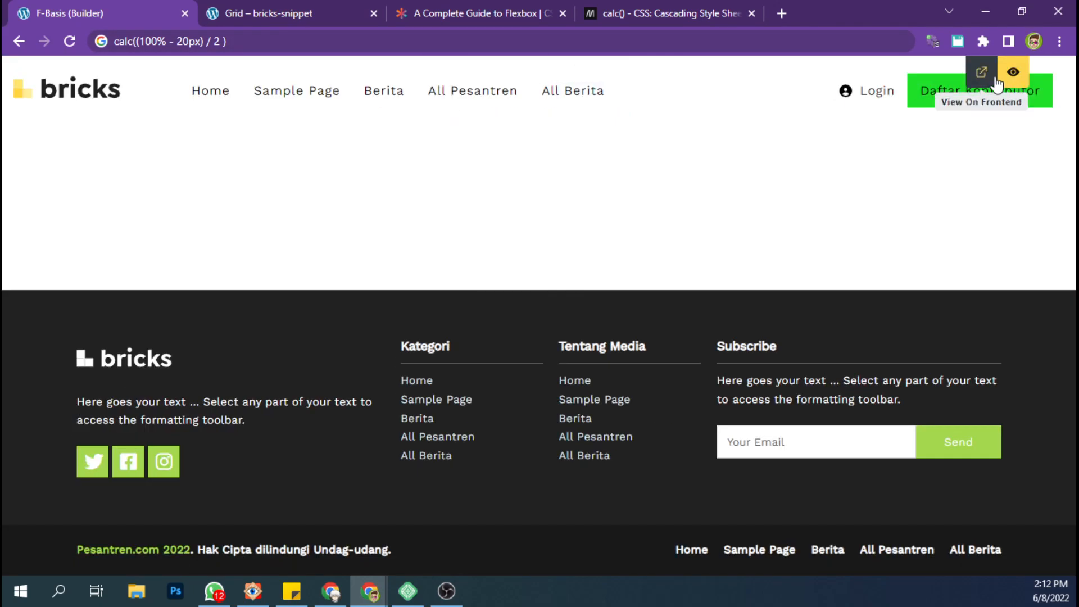
click(978, 68)
click(129, 3)
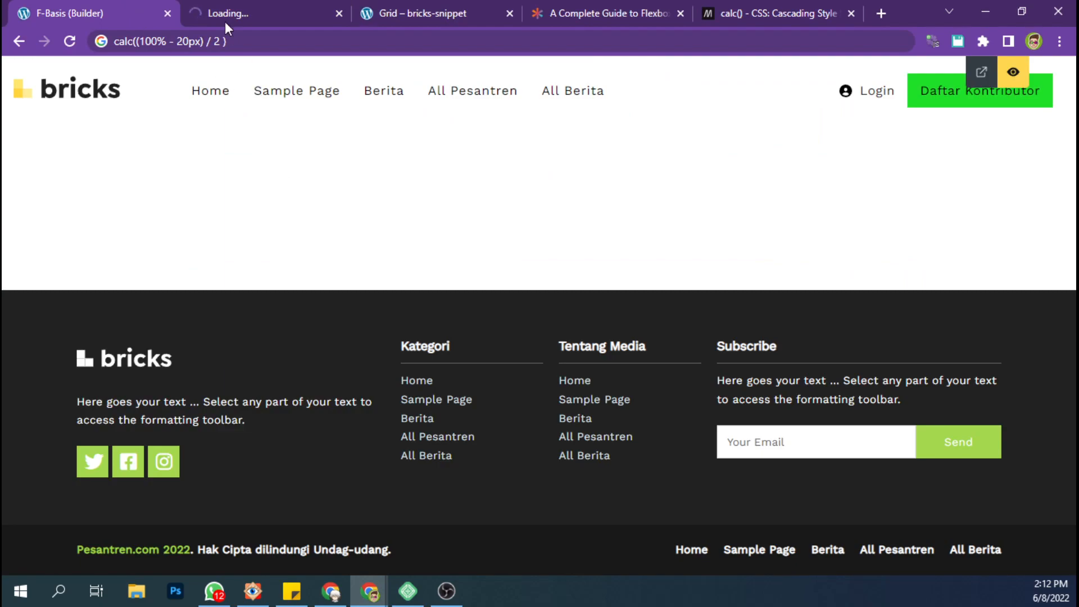
click(1013, 72)
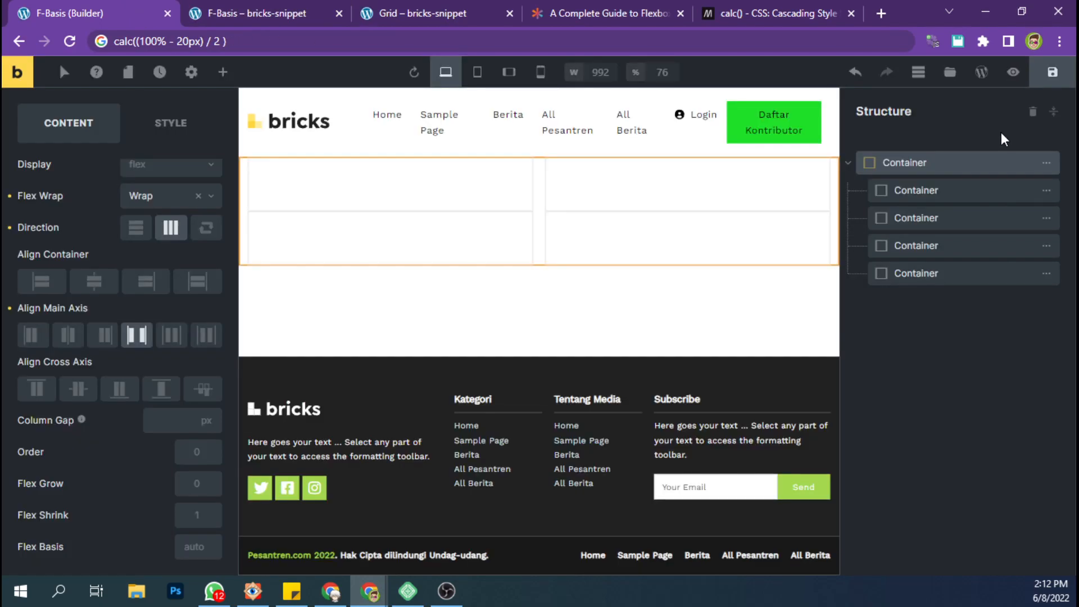
Give the first nested container a border width of 1 px on all four sides.
click(931, 190)
click(165, 133)
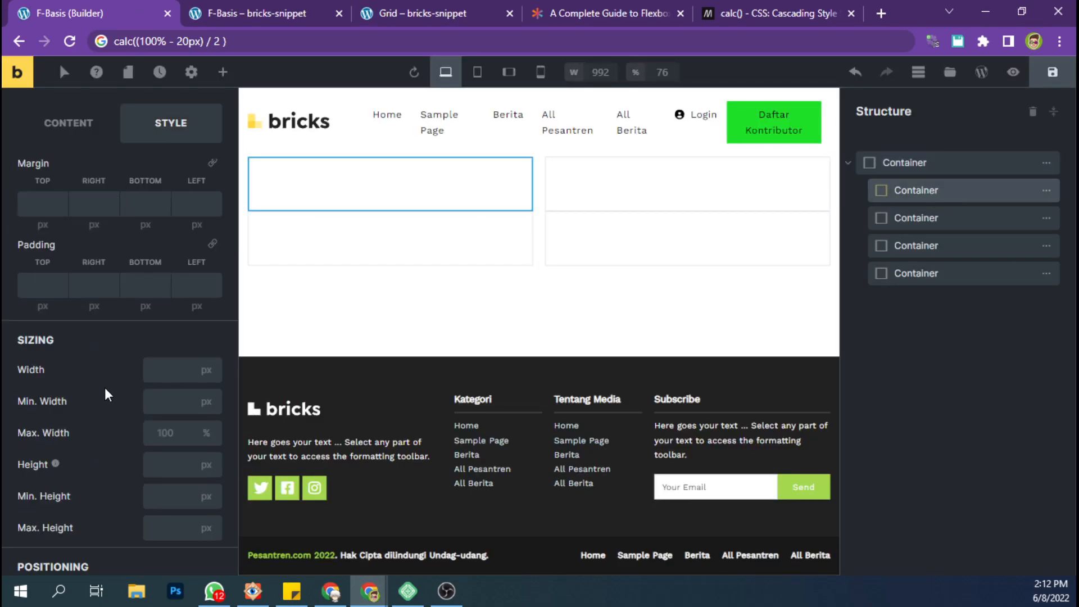
scroll(109, 399, down, 4)
scroll(114, 403, up, 7)
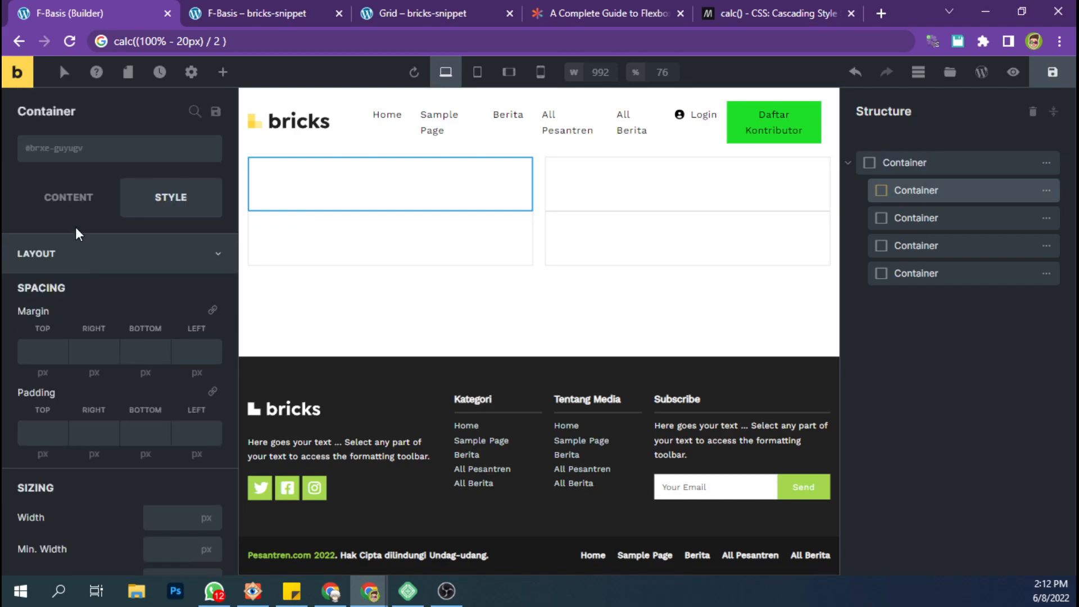
click(73, 253)
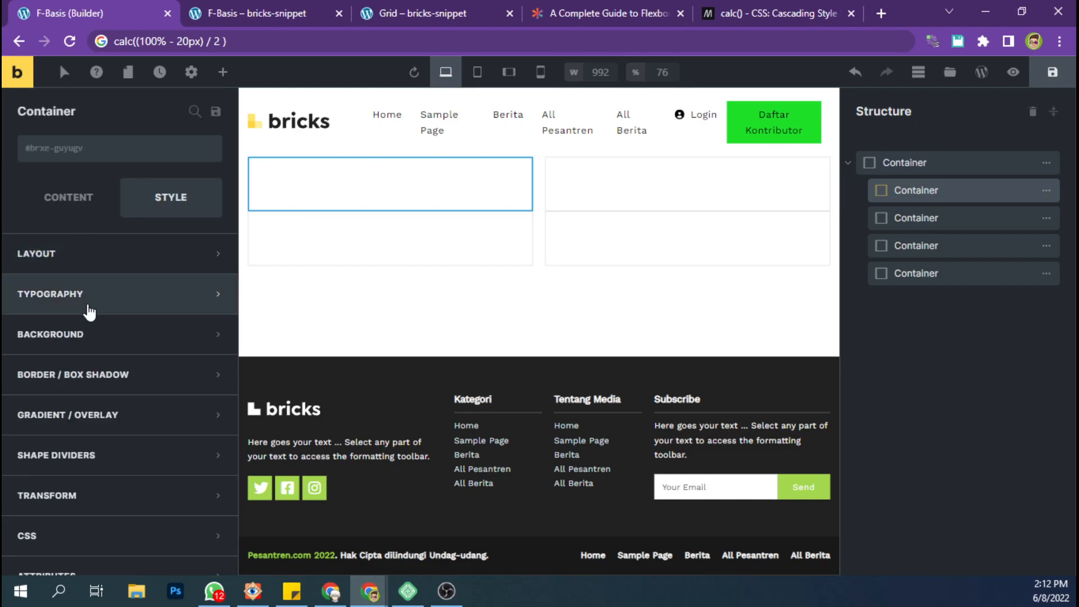
click(70, 374)
click(209, 410)
scroll(77, 419, down, 2)
click(54, 378)
text(1)
click(196, 336)
Make the first nested container's border Solid and dark gray.
click(161, 432)
click(144, 506)
click(195, 459)
click(110, 495)
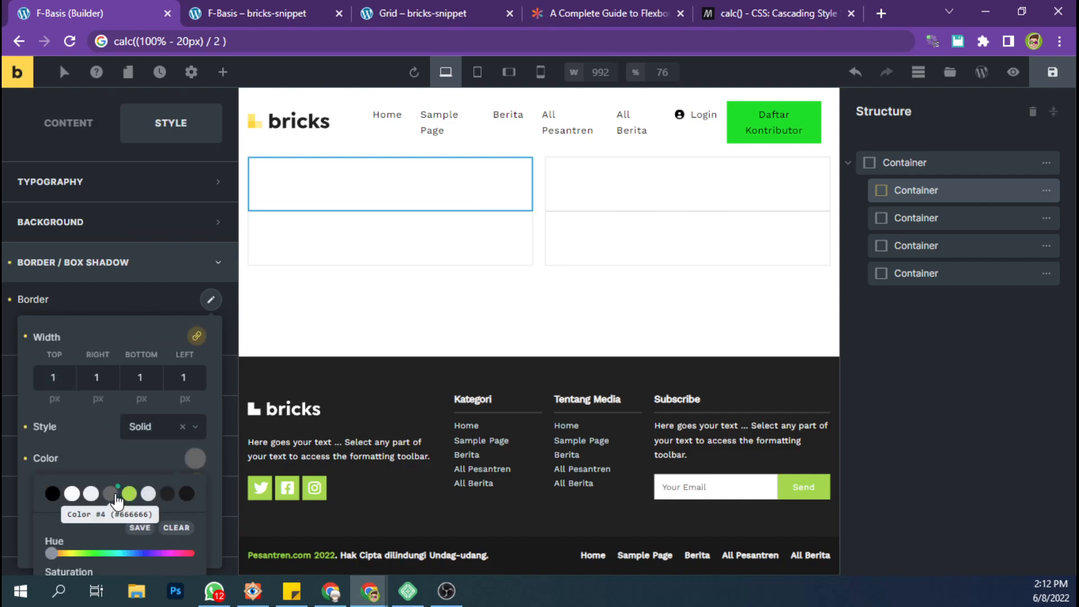
Copy the first nested container's styles and paste them onto the other three nested containers.
right_click(427, 199)
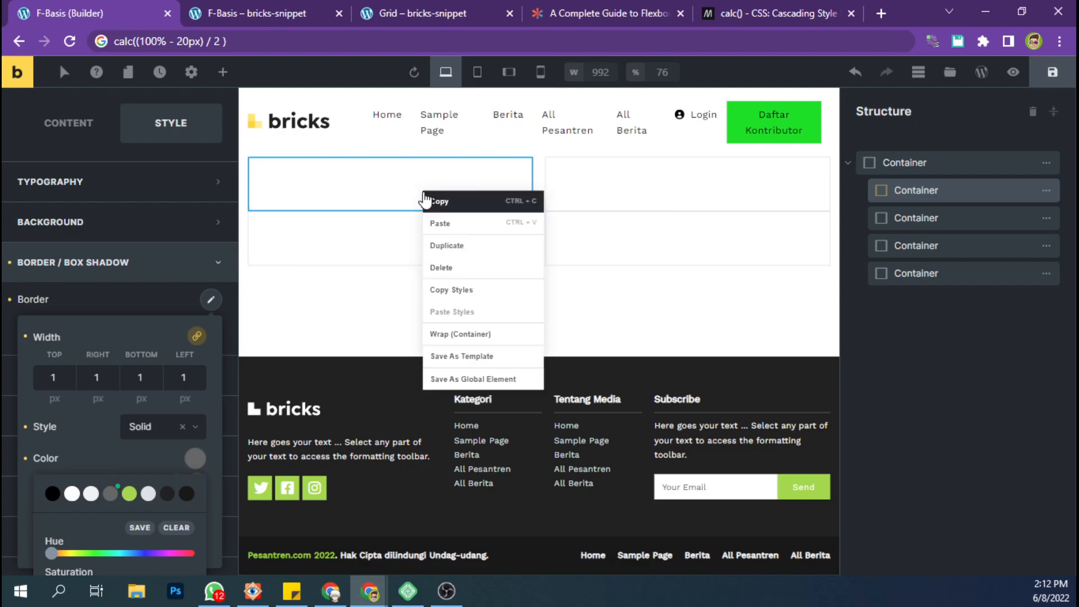
click(451, 289)
right_click(585, 188)
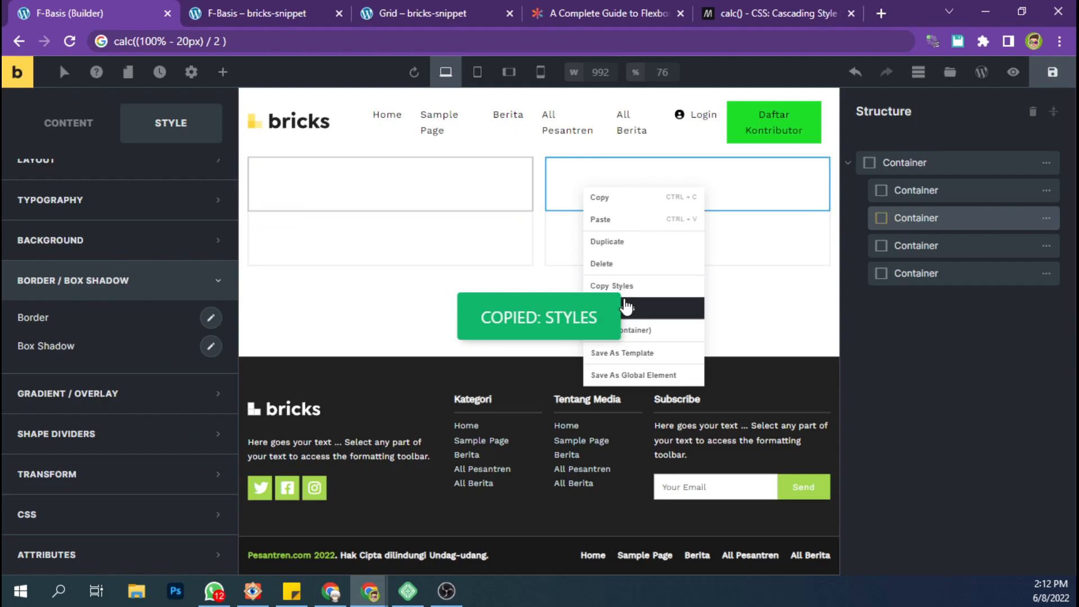
click(651, 307)
right_click(455, 246)
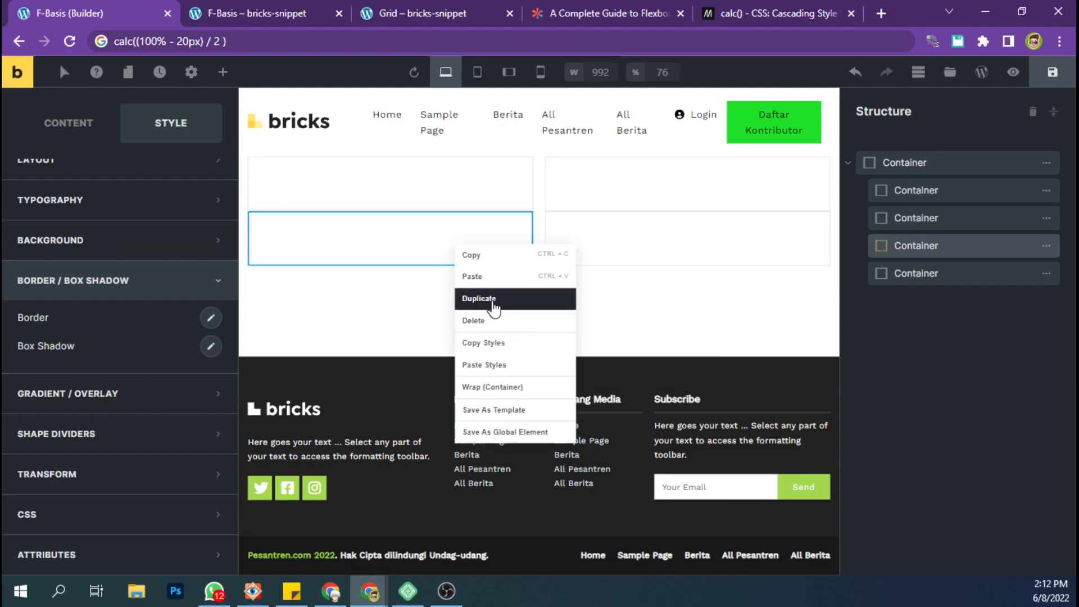
click(495, 366)
click(603, 236)
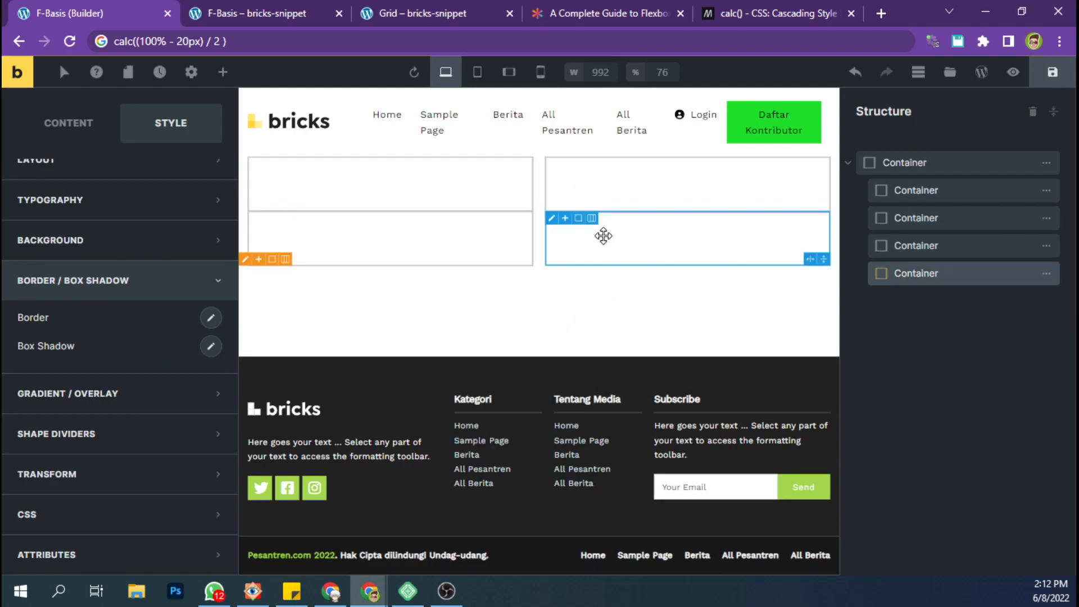
right_click(603, 236)
click(648, 356)
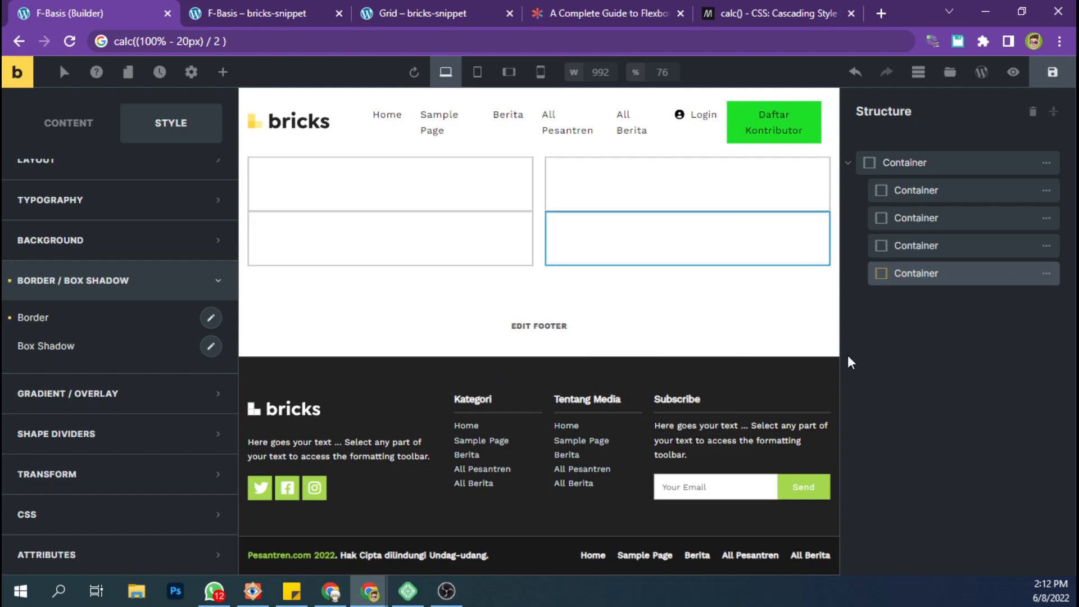
Save the page, reload its frontend view to check the bordered containers, and return to the builder.
click(1051, 82)
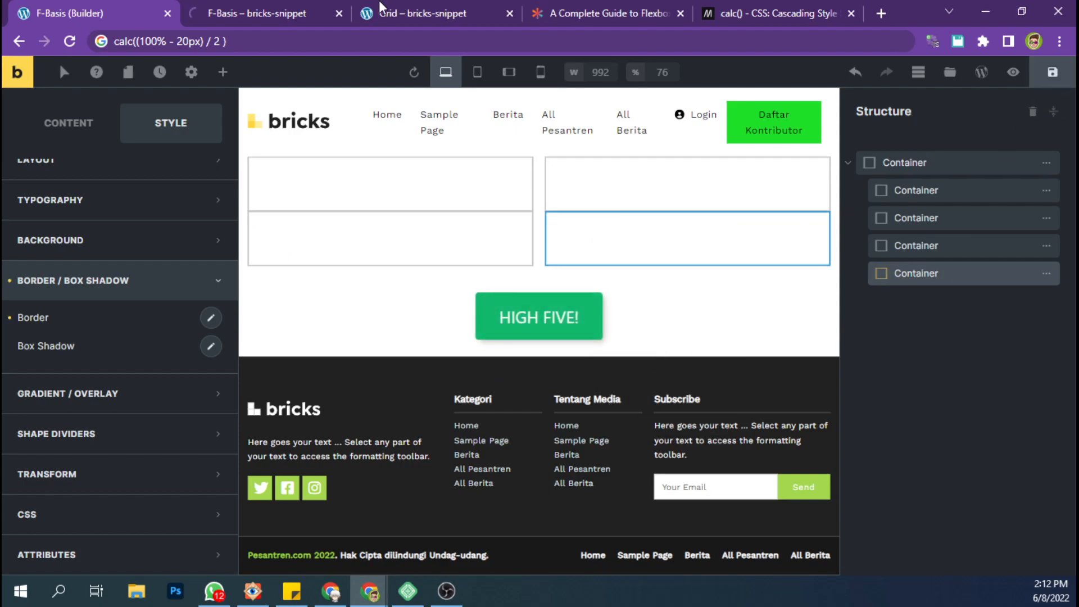
click(289, 11)
key(F5)
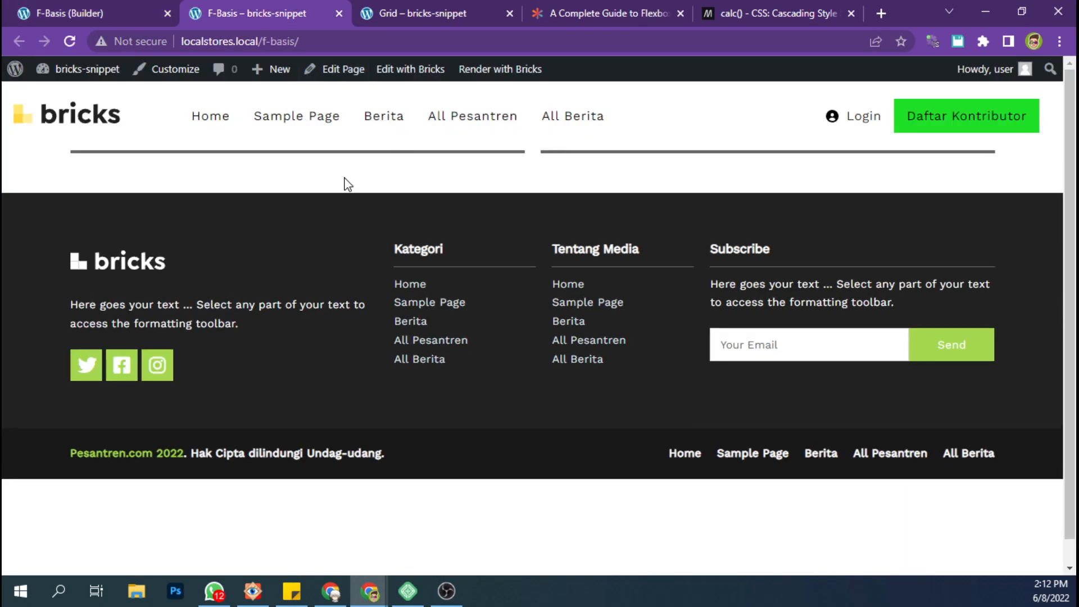
click(112, 7)
click(250, 8)
click(85, 8)
Search the elements for icon and insert an Icon List into the first nested container.
click(923, 189)
click(84, 141)
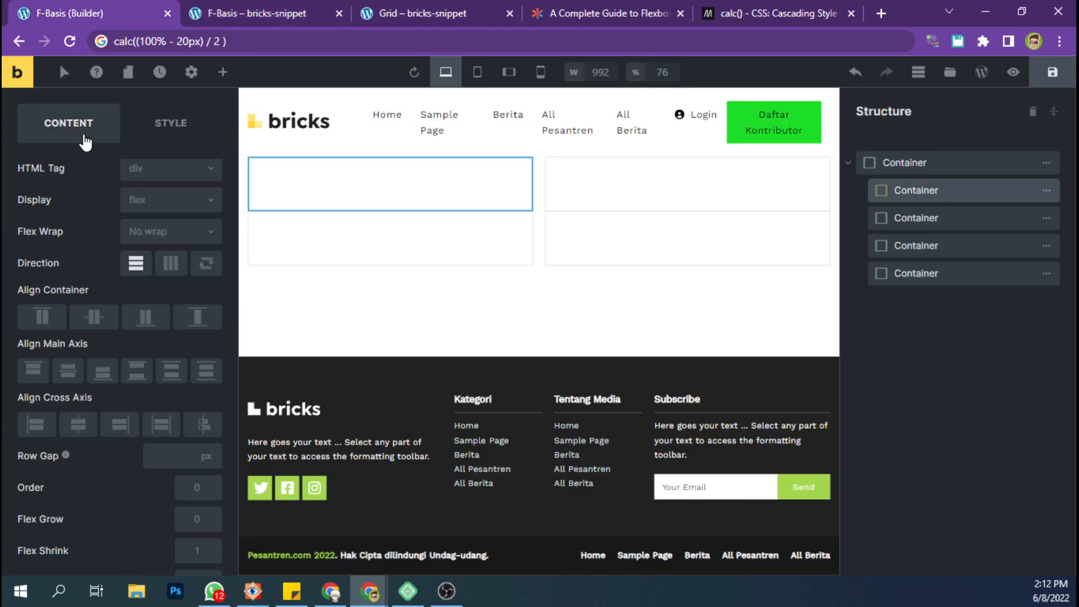
click(147, 135)
scroll(97, 224, up, 2)
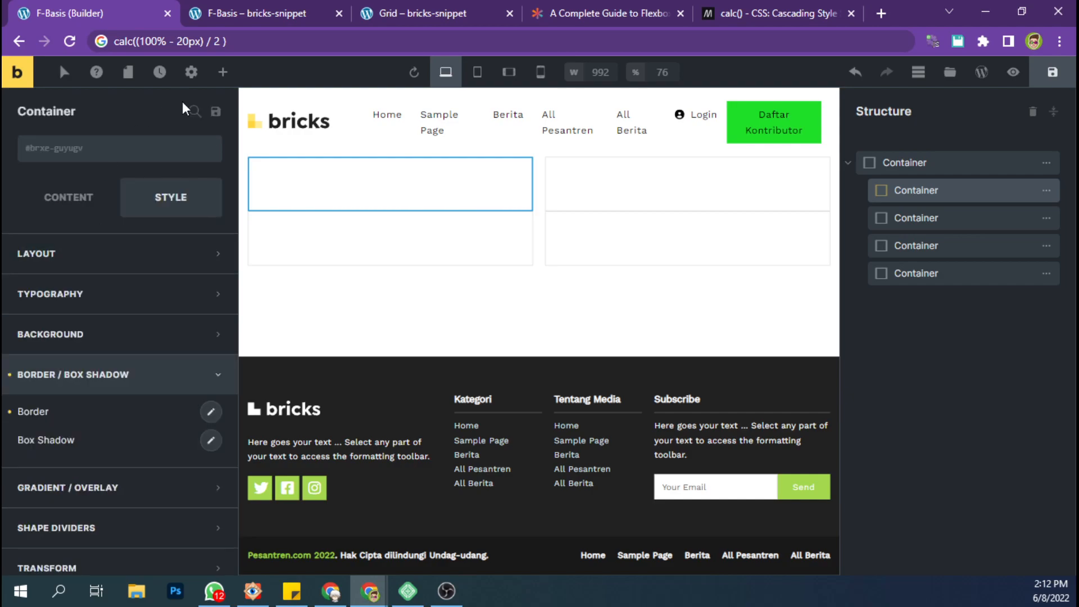
click(223, 73)
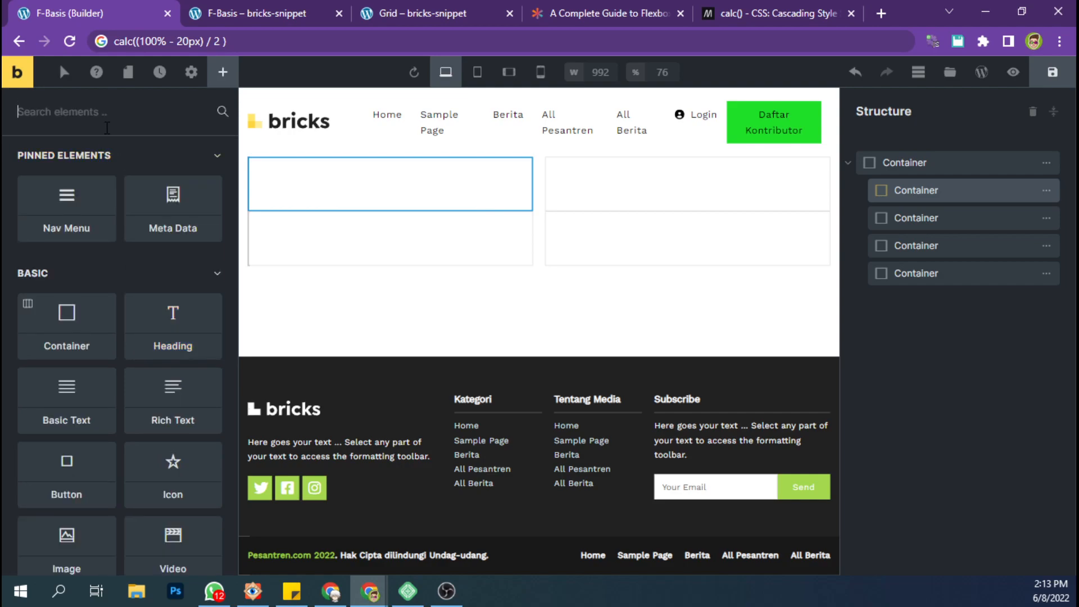
text(icon)
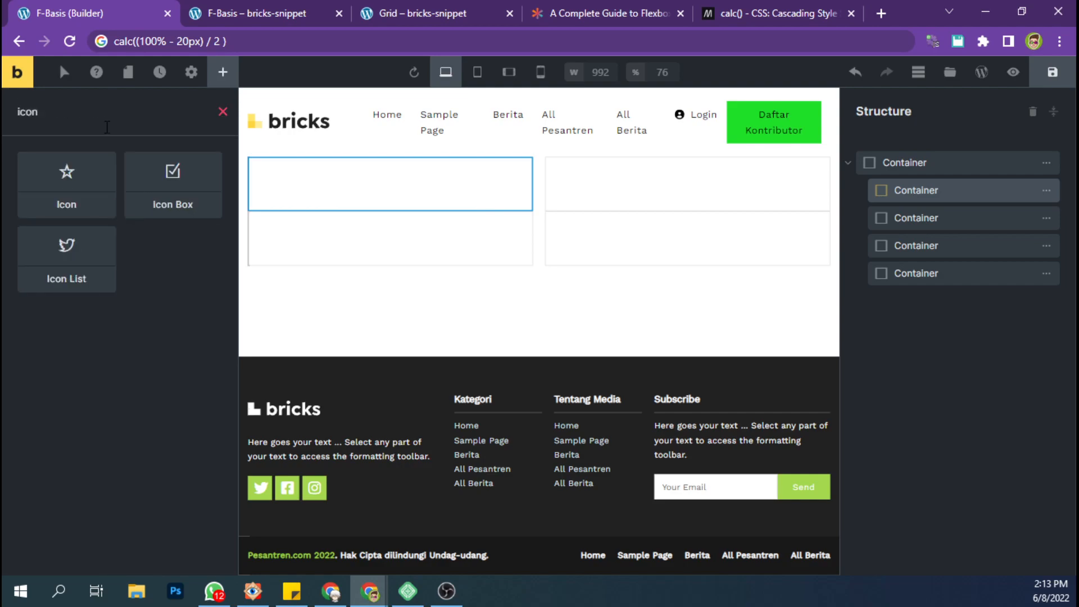
drag(90, 242, 373, 220)
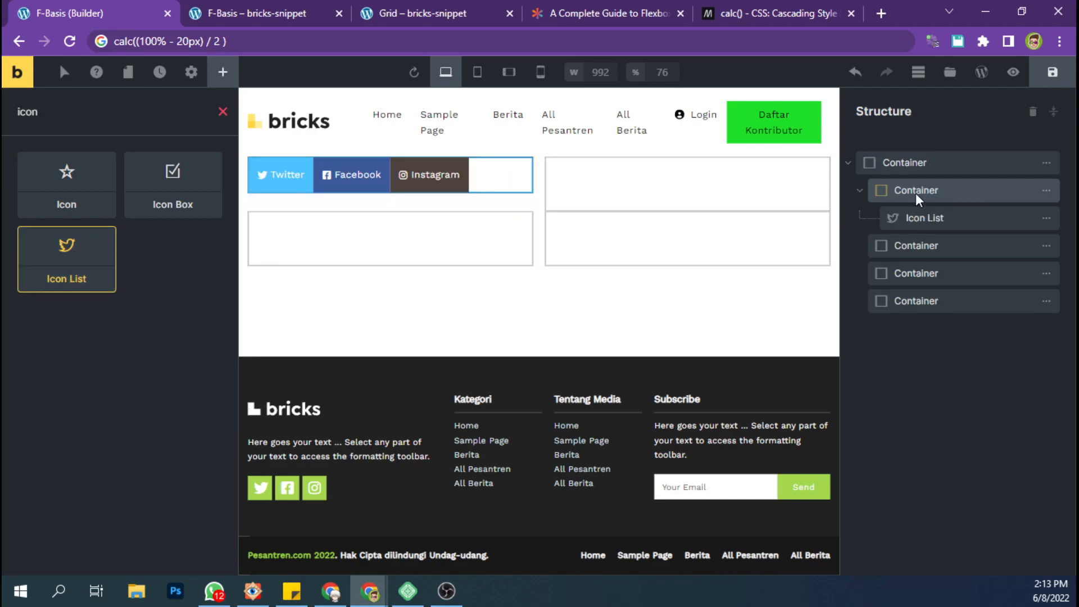
Duplicate the Icon List and move the copy into the second nested container.
click(948, 218)
drag(904, 245, 898, 279)
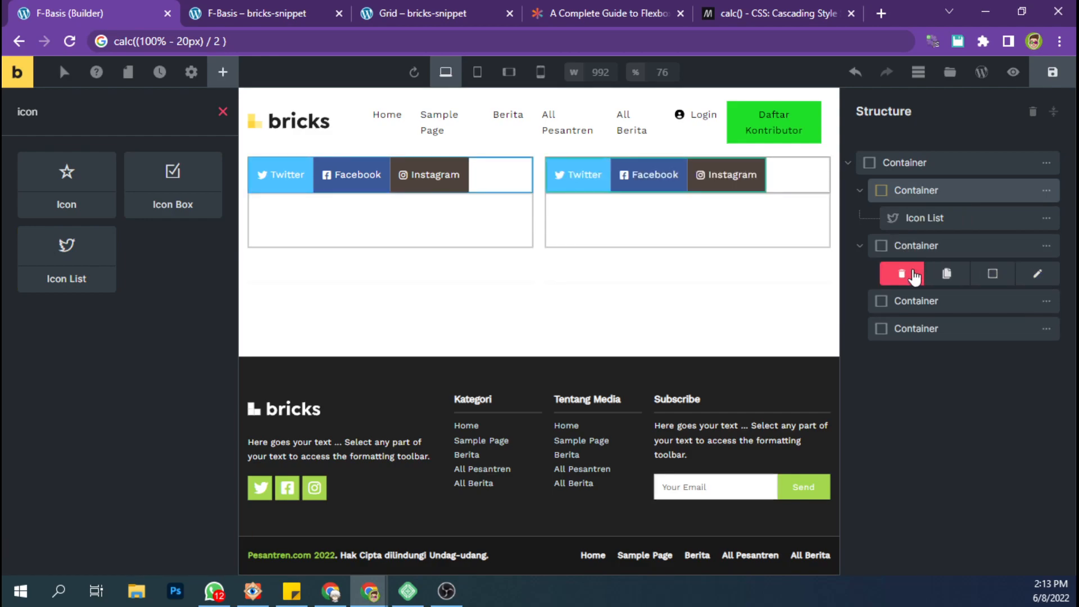
Duplicate the Icon List for the third and fourth nested containers, moving each copy into its container.
click(949, 276)
drag(925, 301, 909, 386)
click(952, 332)
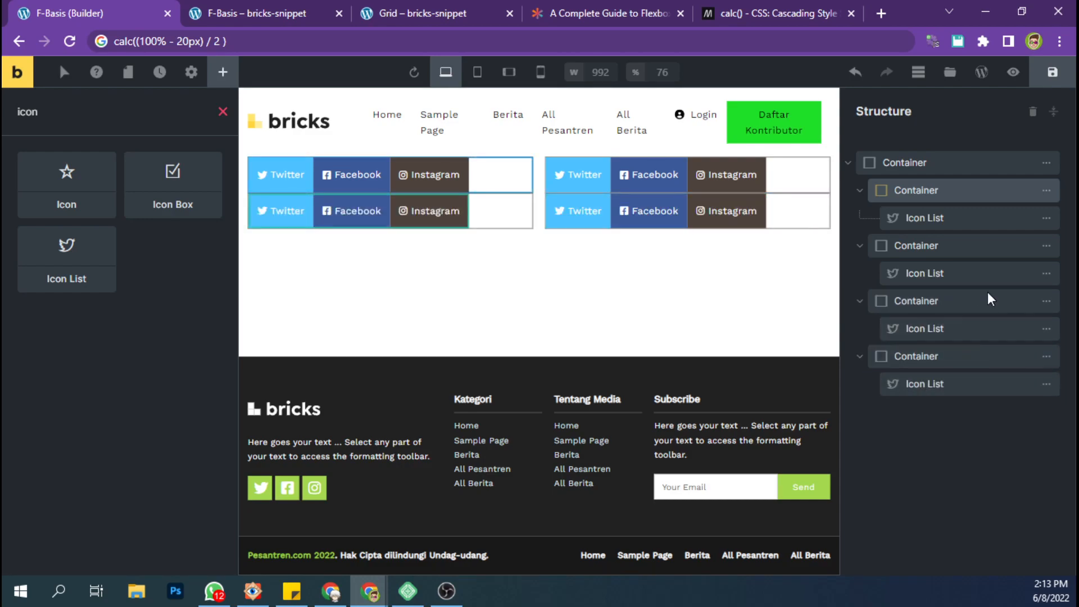
Save the page and reload its frontend view to check the four Icon Lists.
click(1049, 83)
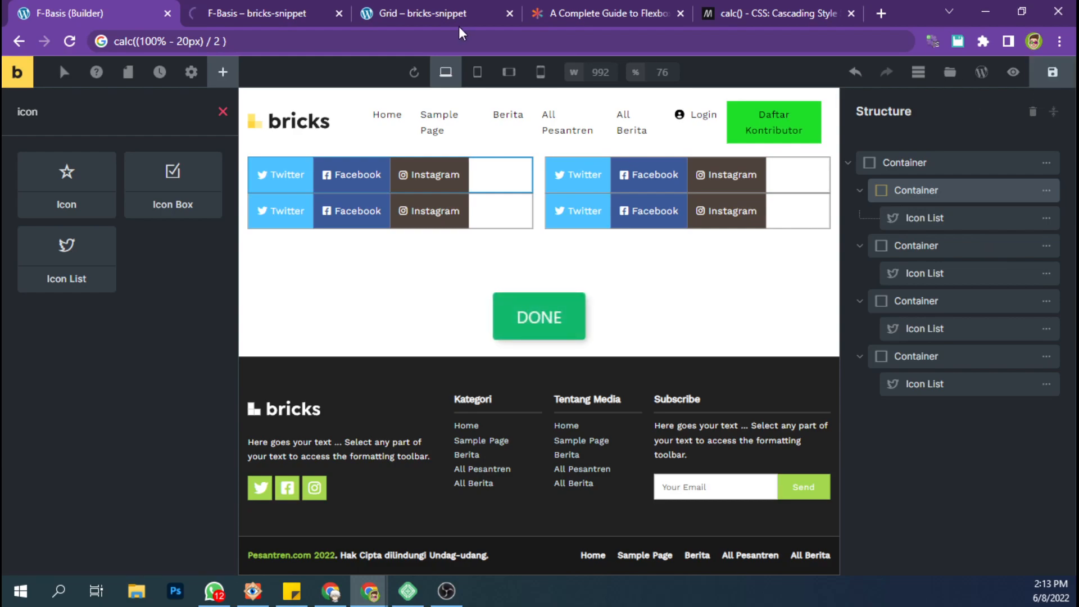
click(298, 8)
key(F5)
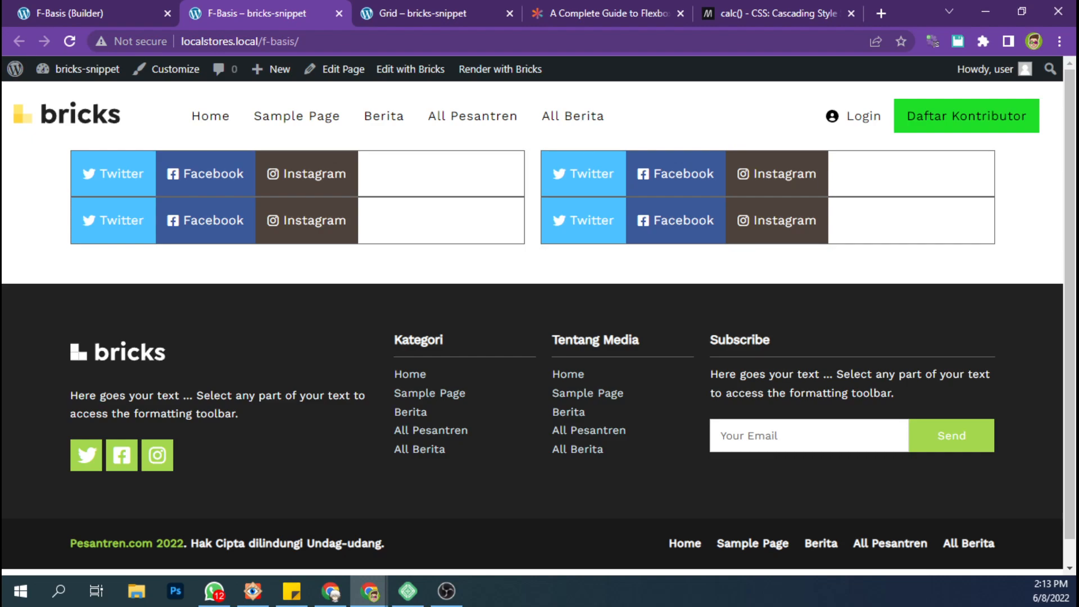
Open the localstores.local/f-basis/ page in the other Chrome window.
key(alt+Tab)
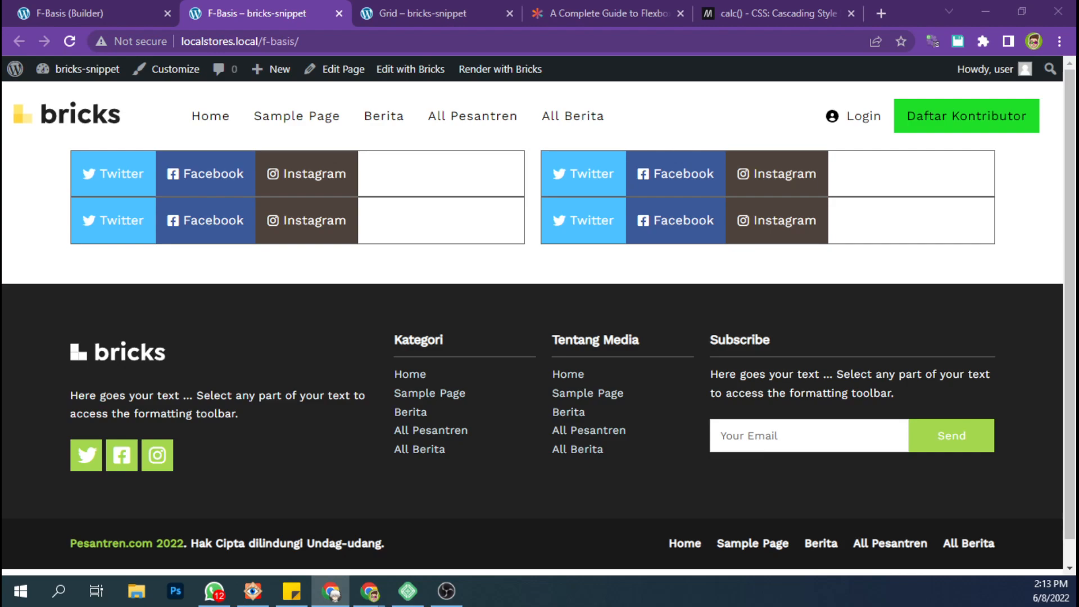
click(315, 41)
key(alt+Tab)
key(alt+Tab)
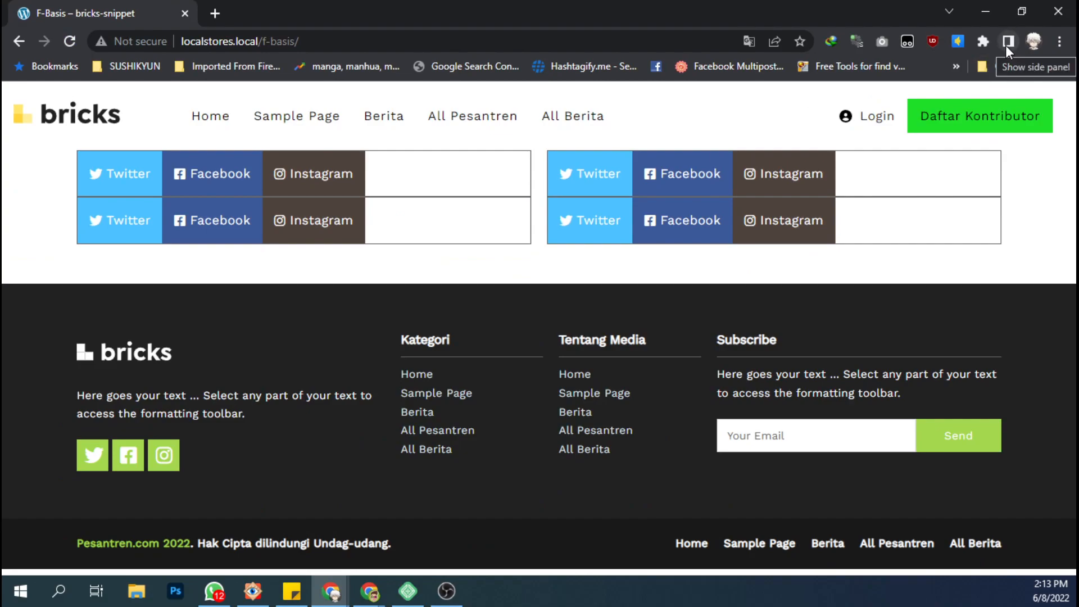
click(984, 41)
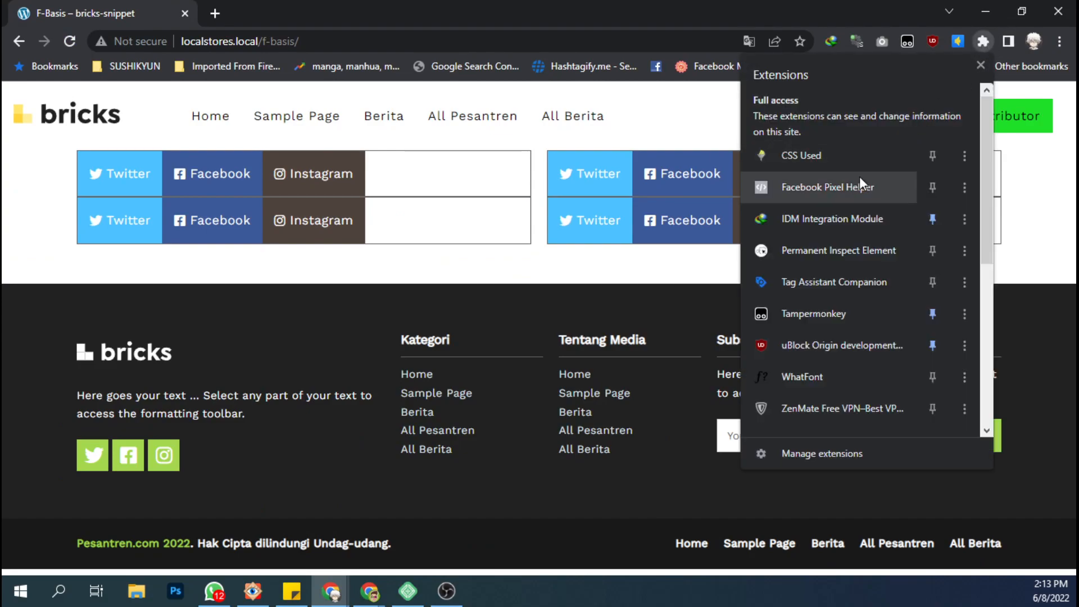
scroll(831, 252, down, 4)
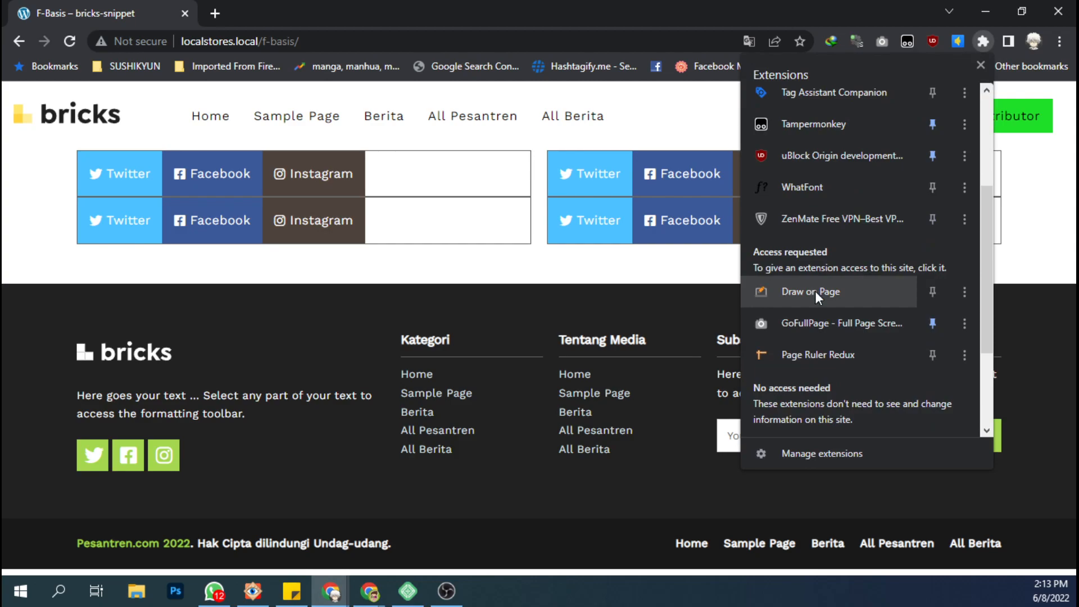
click(815, 291)
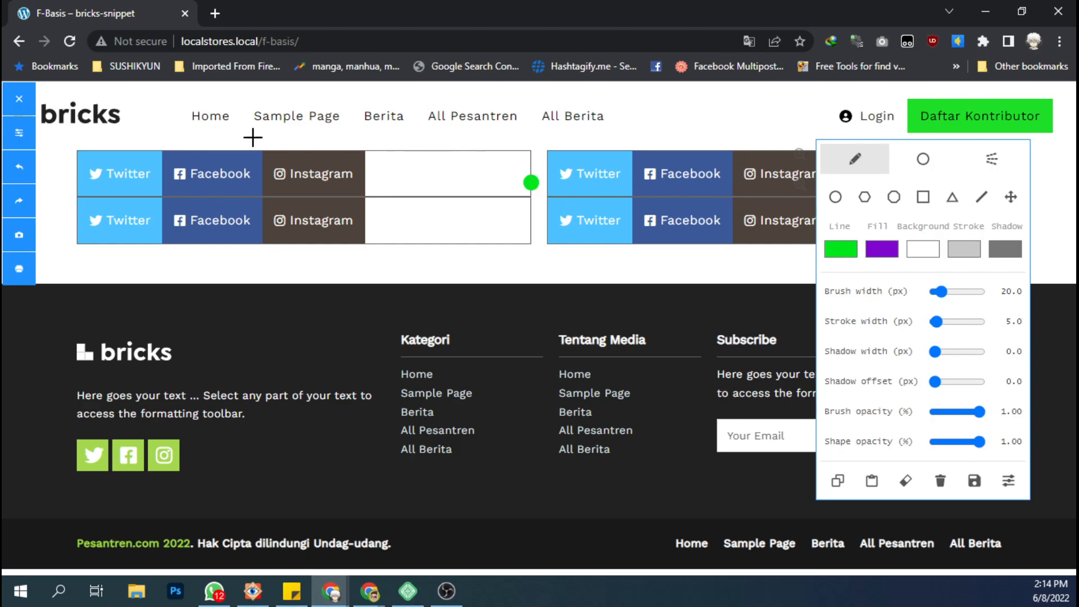
click(22, 104)
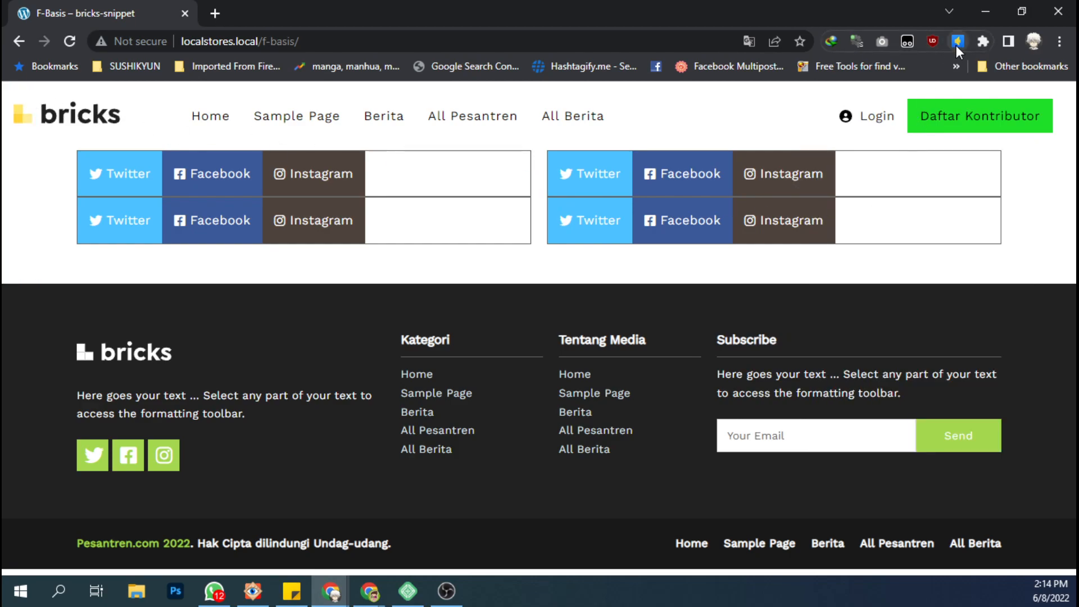
Measure the horizontal gap between the two container columns with Page Ruler Redux.
click(982, 41)
scroll(829, 312, down, 5)
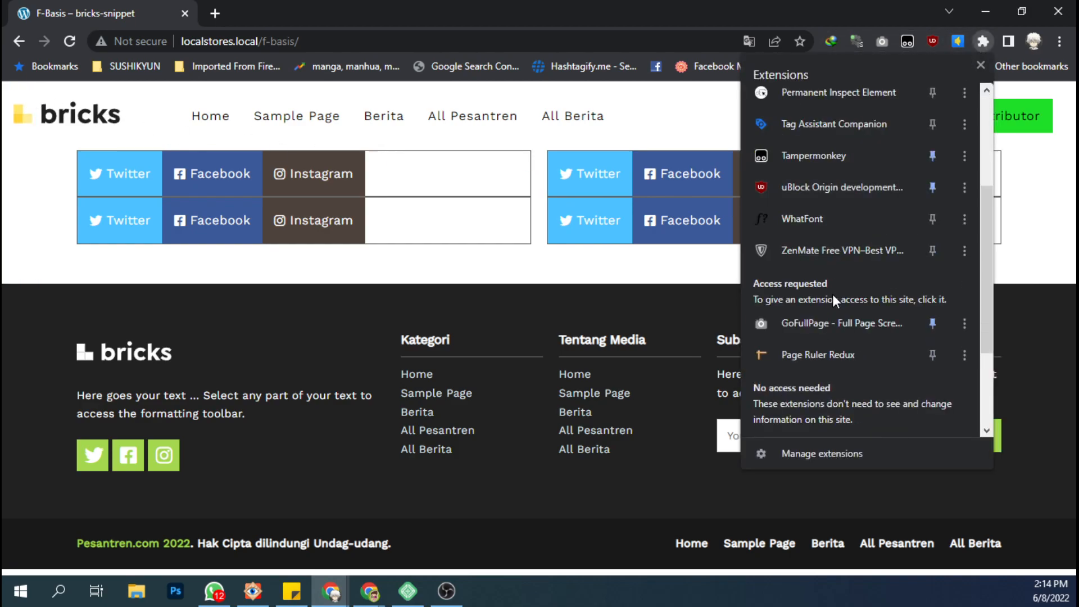
click(831, 261)
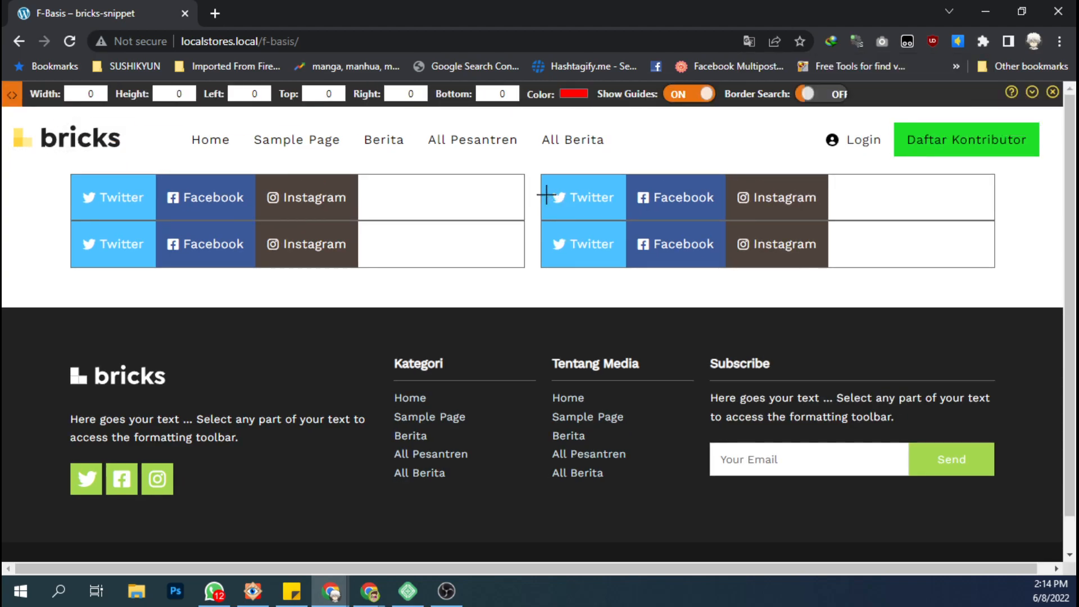
drag(524, 199, 539, 201)
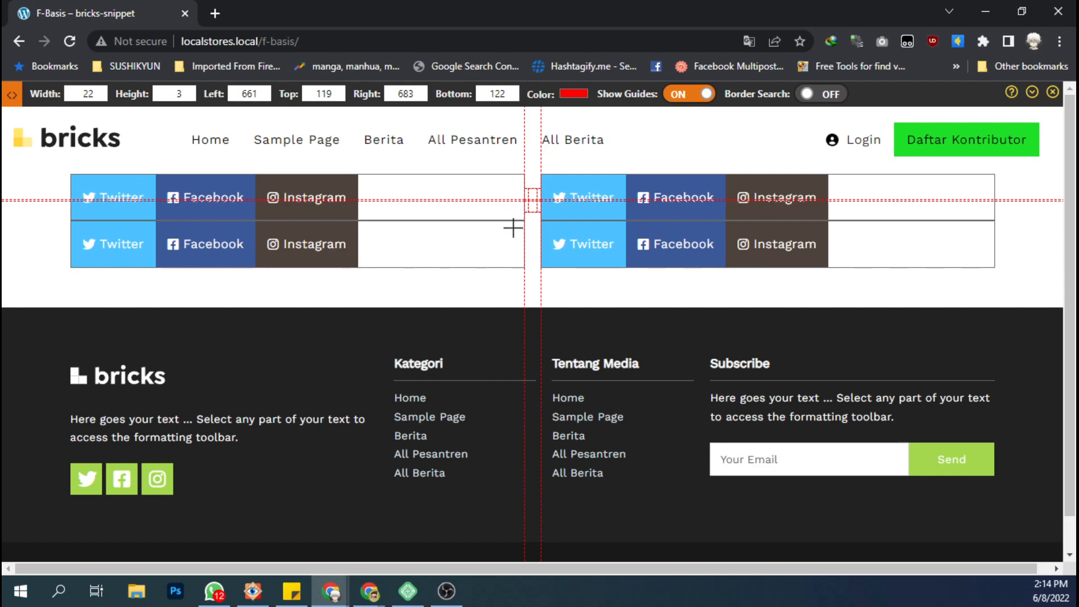
Back in the builder, set the outer container's row gap to 20 px in vertical direction and return its direction to horizontal.
click(985, 11)
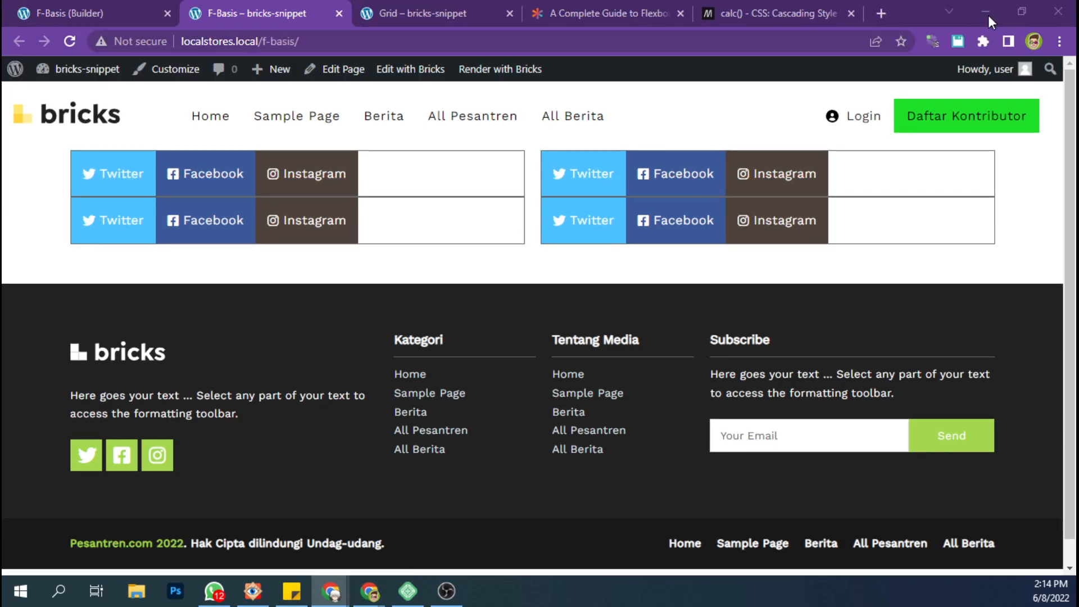
click(115, 6)
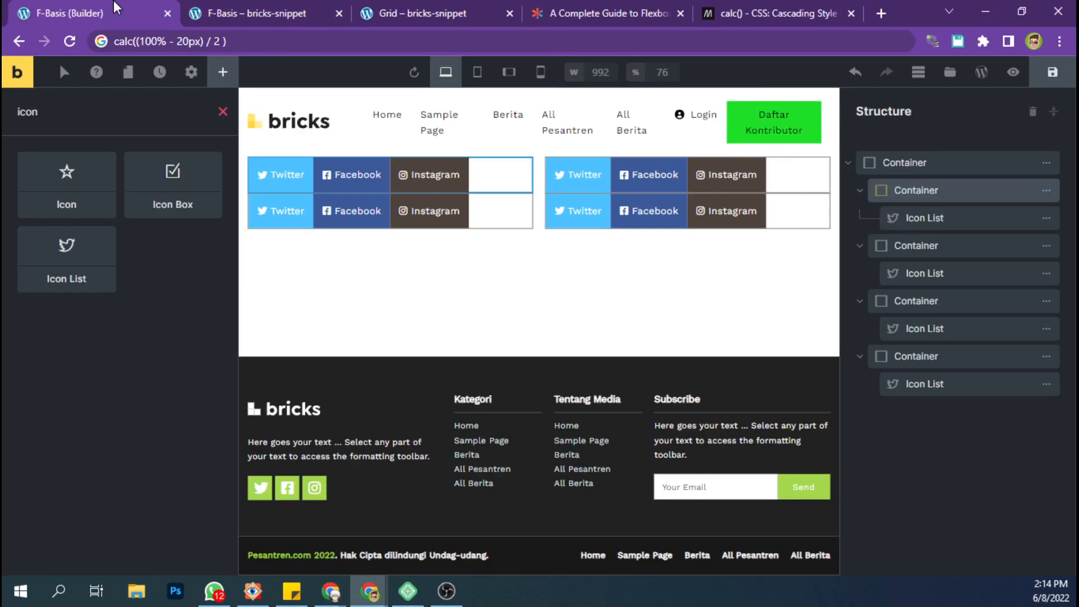
click(954, 165)
click(66, 210)
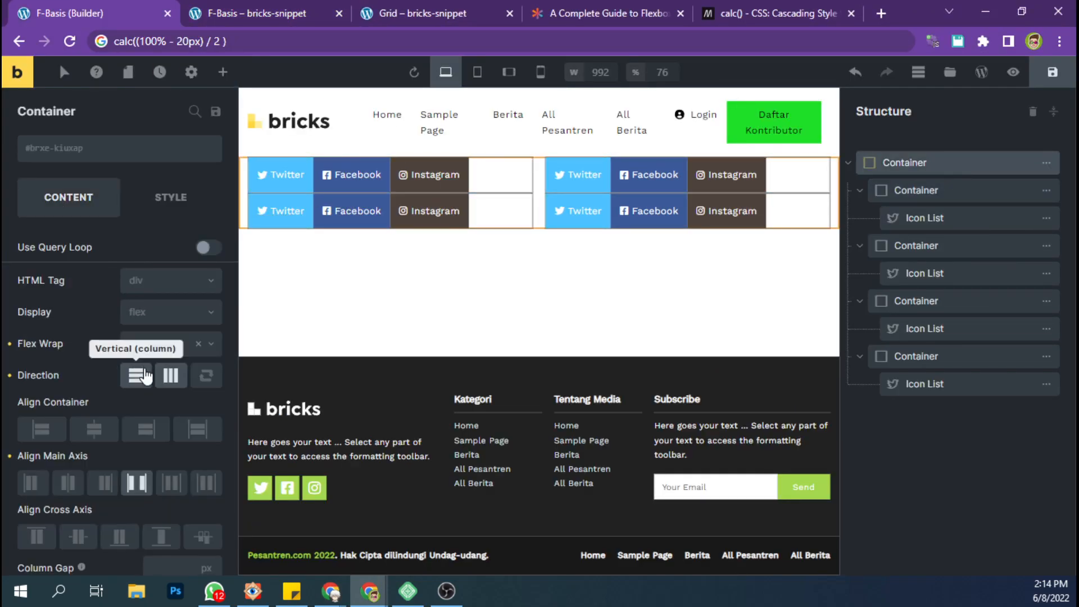
click(136, 375)
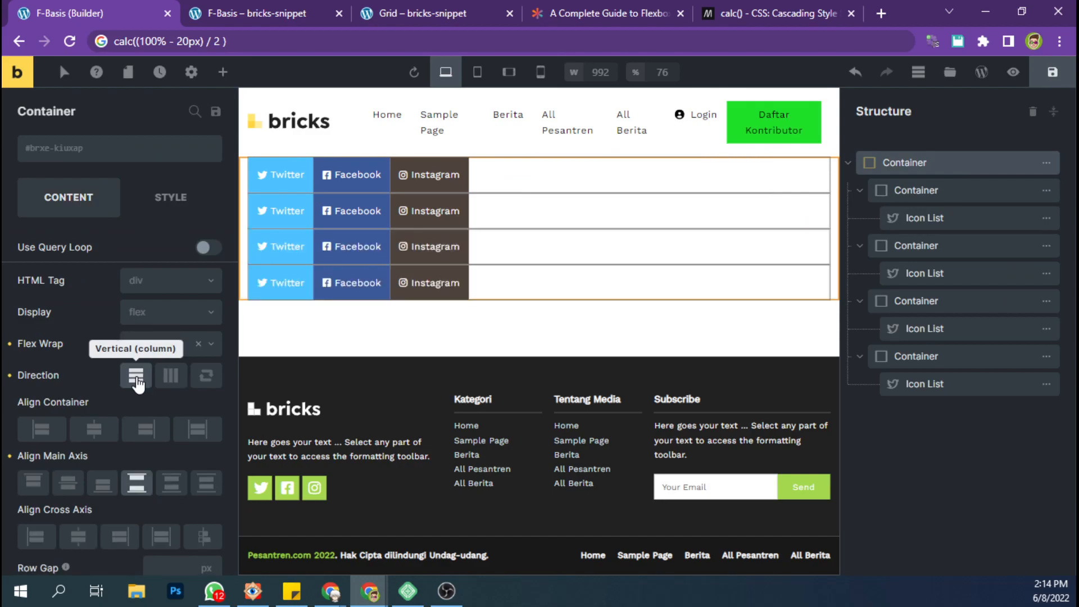
scroll(138, 382, down, 3)
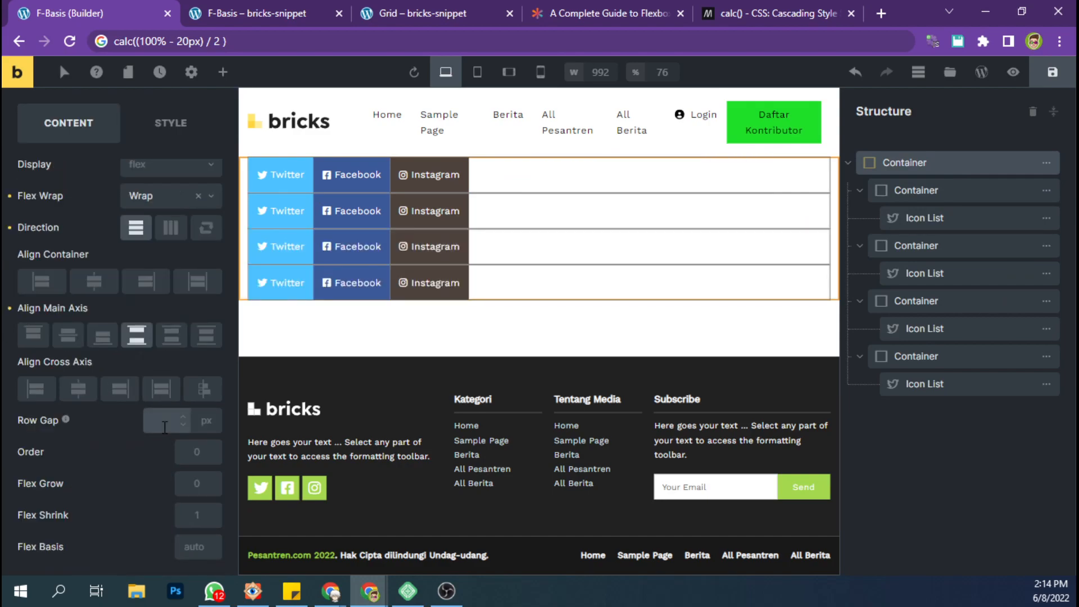
text(20)
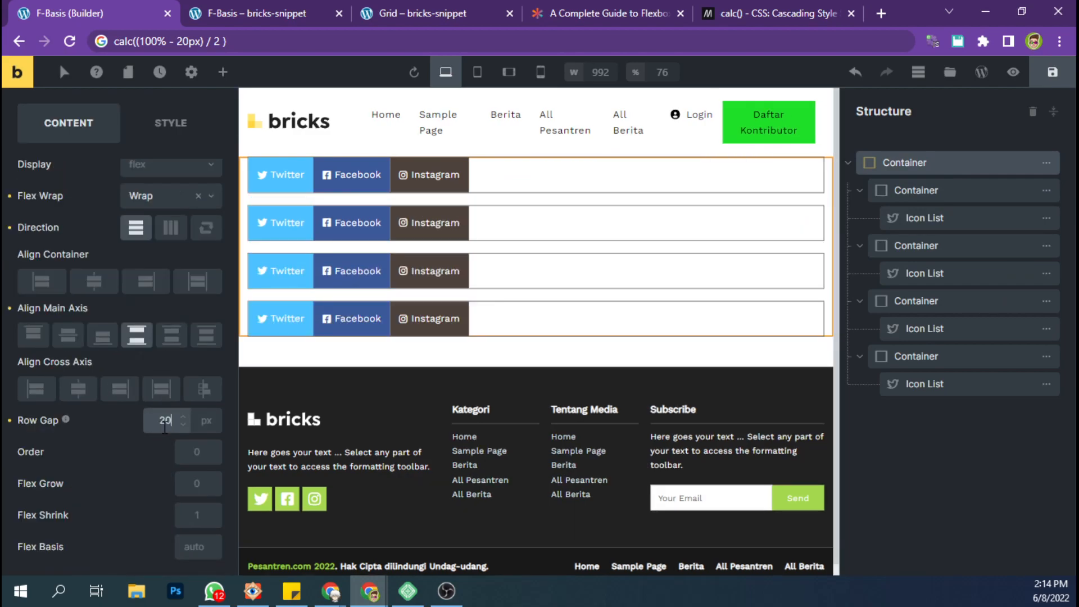
click(171, 231)
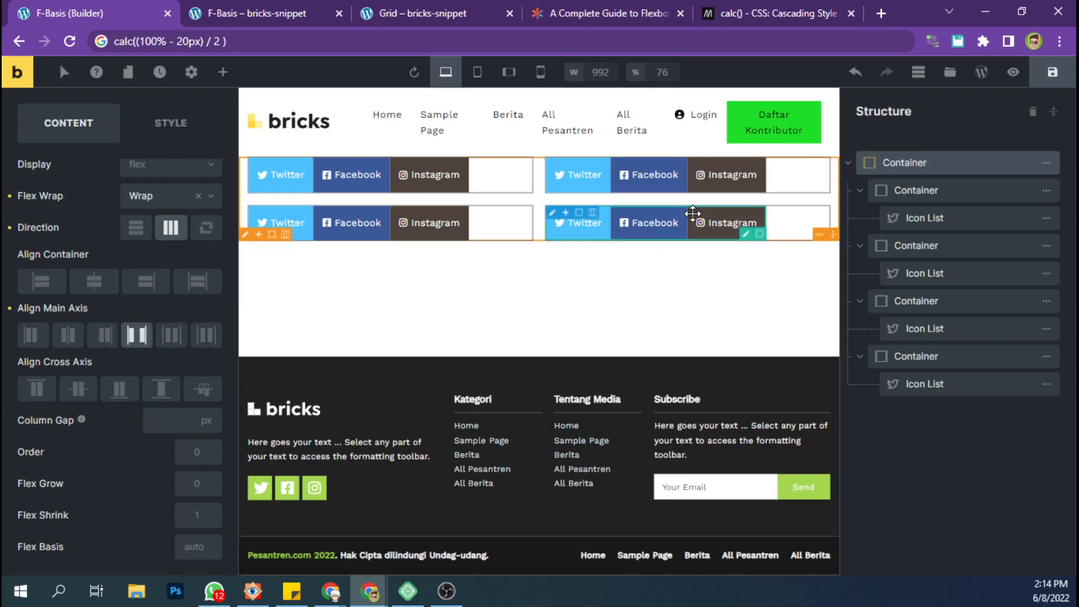
Save the page and check the spacing between the container rows in the frontend view.
click(1049, 76)
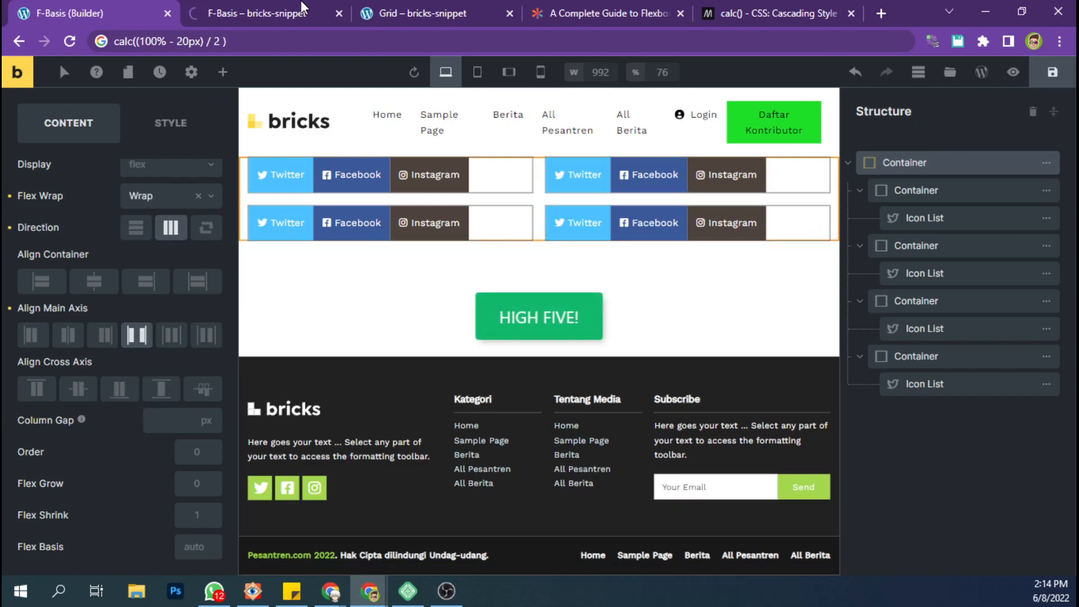
click(302, 6)
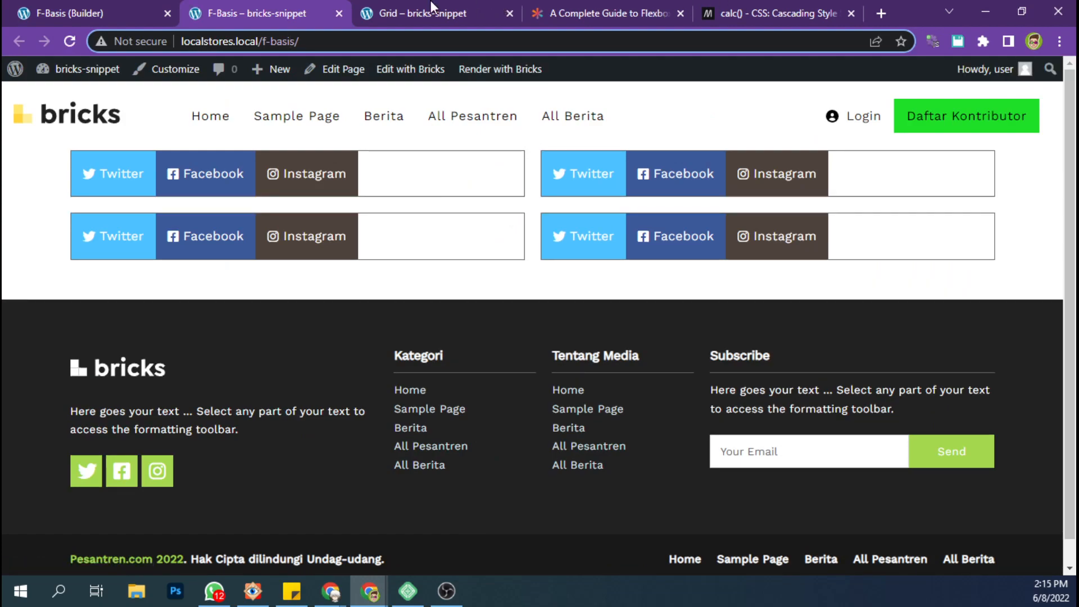
click(453, 7)
click(313, 8)
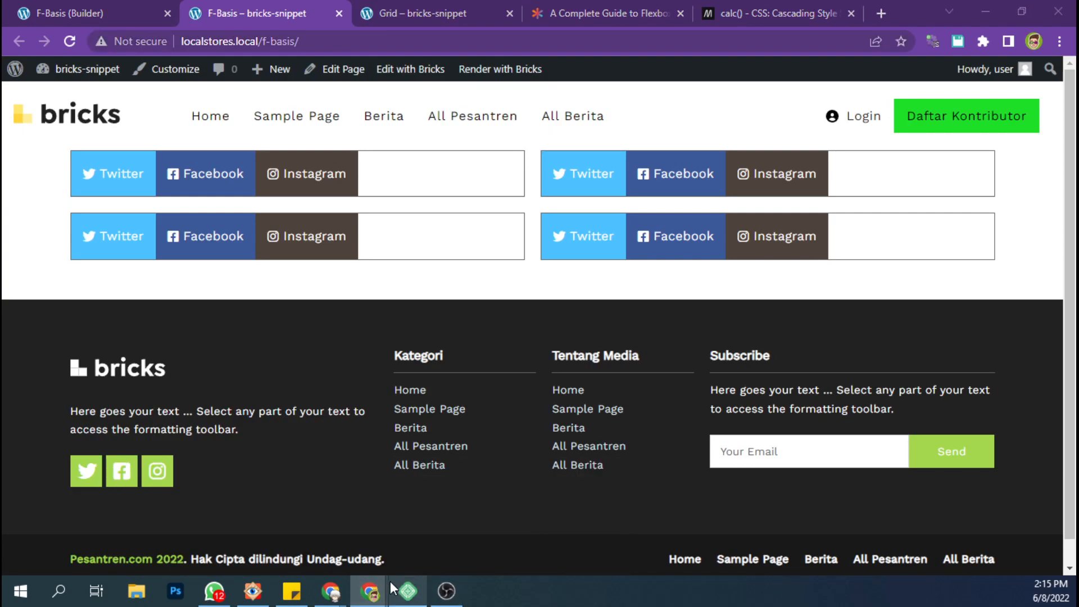
Reload the page in the other Chrome window and measure the row gap and column gap with Page Ruler Redux.
mouse_move(371, 587)
click(379, 541)
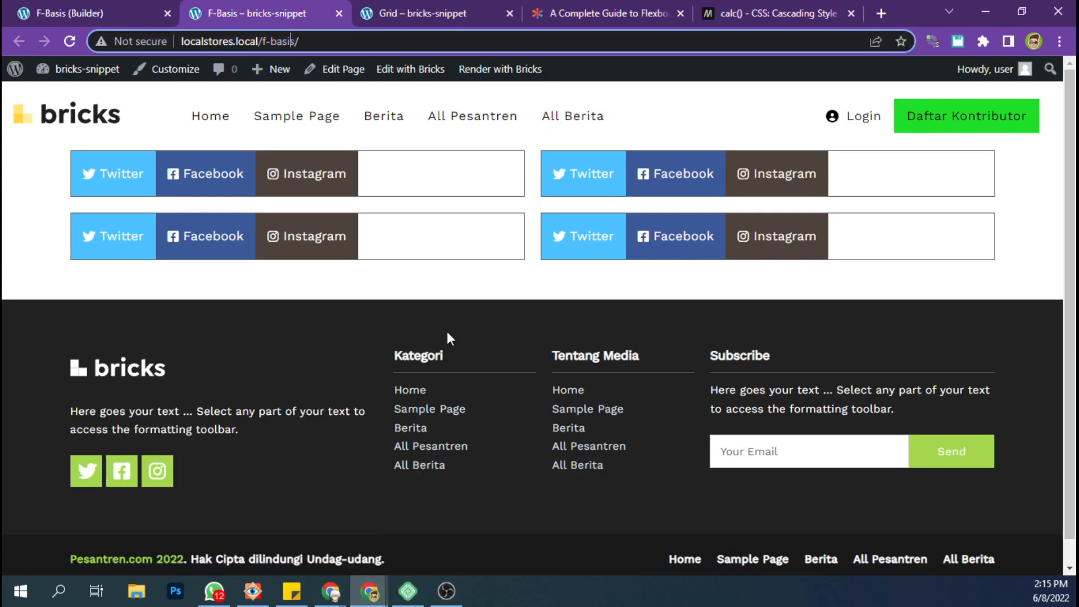
click(371, 534)
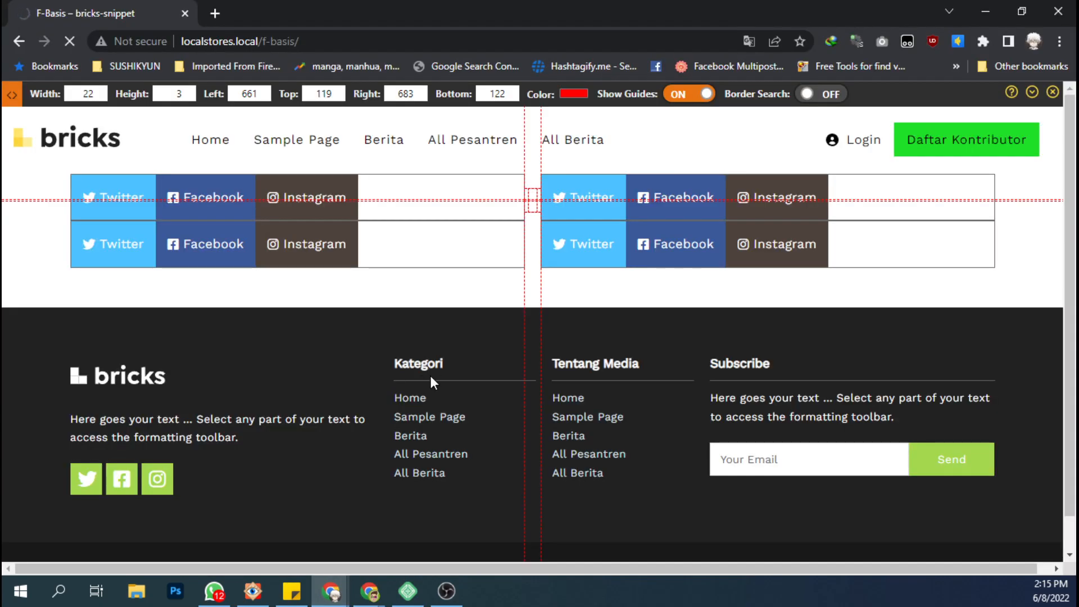
click(989, 42)
click(838, 284)
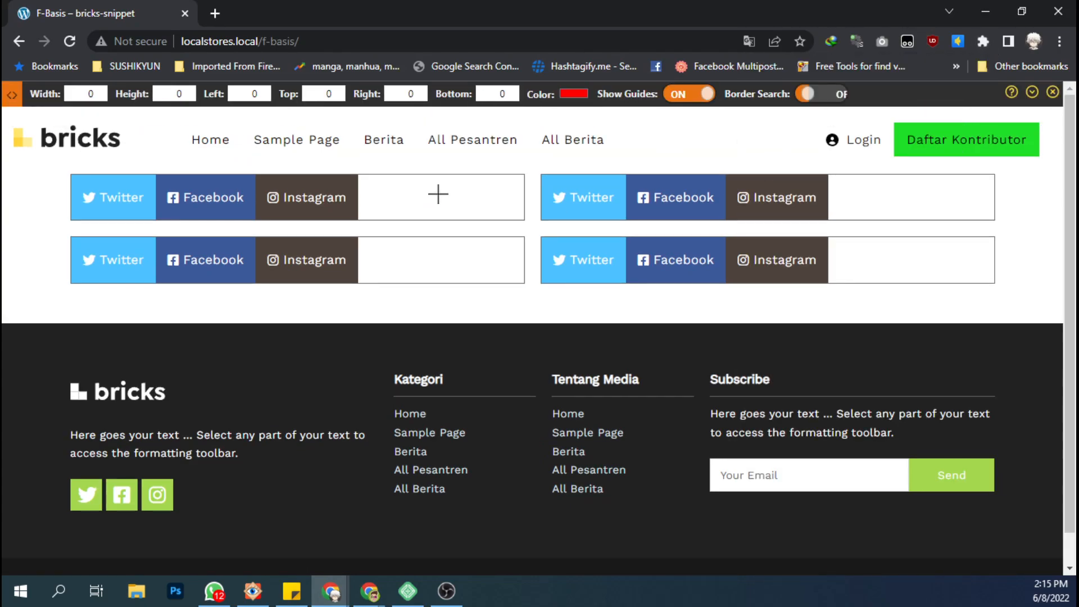
drag(418, 220, 418, 235)
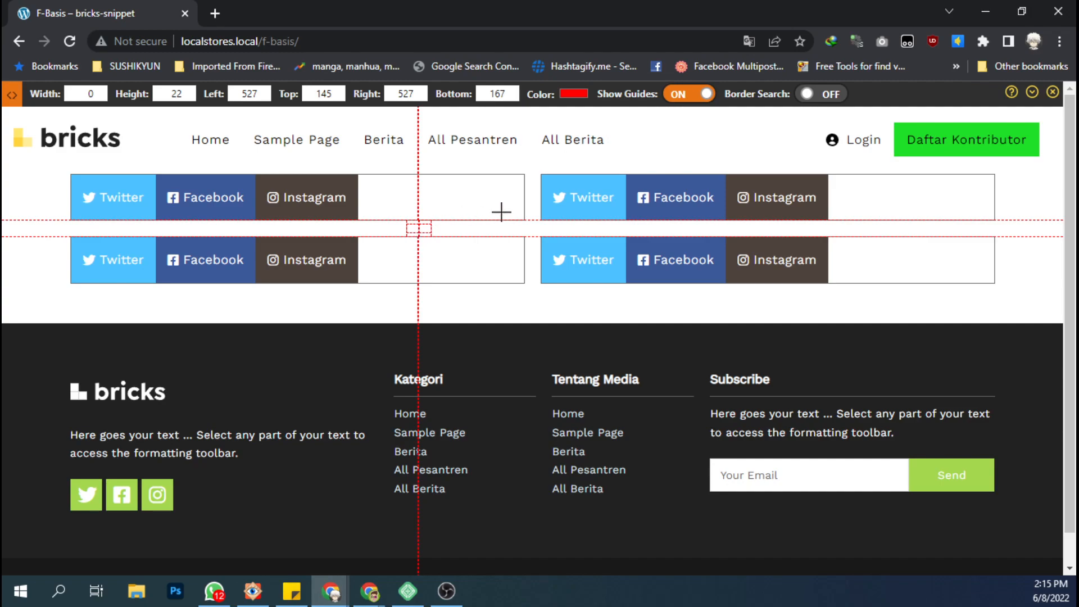
drag(524, 207, 541, 209)
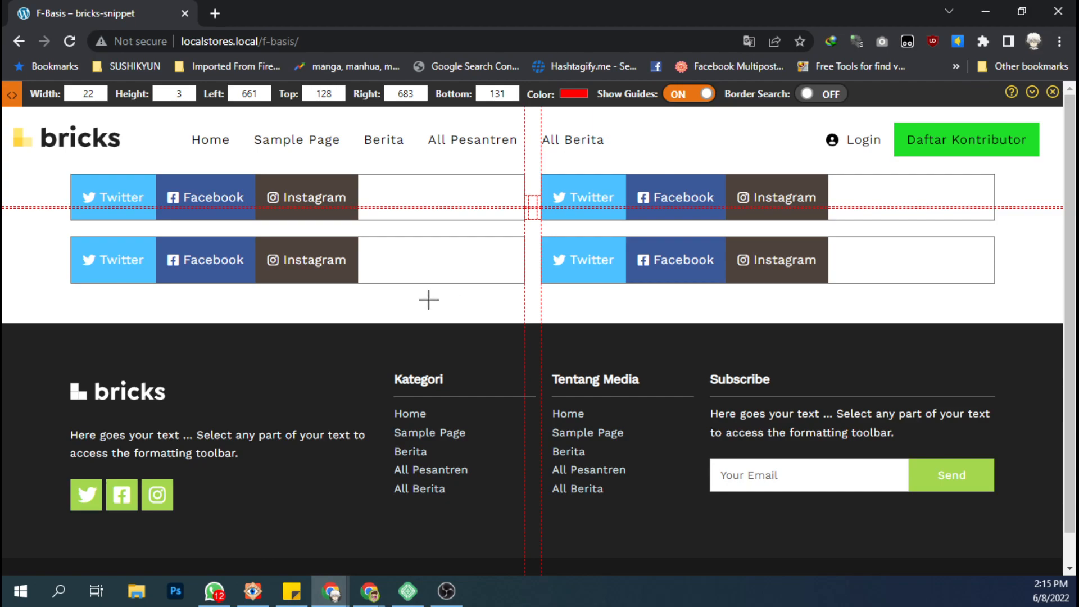
Measure the full content width across both columns and return to the builder.
drag(69, 175, 993, 503)
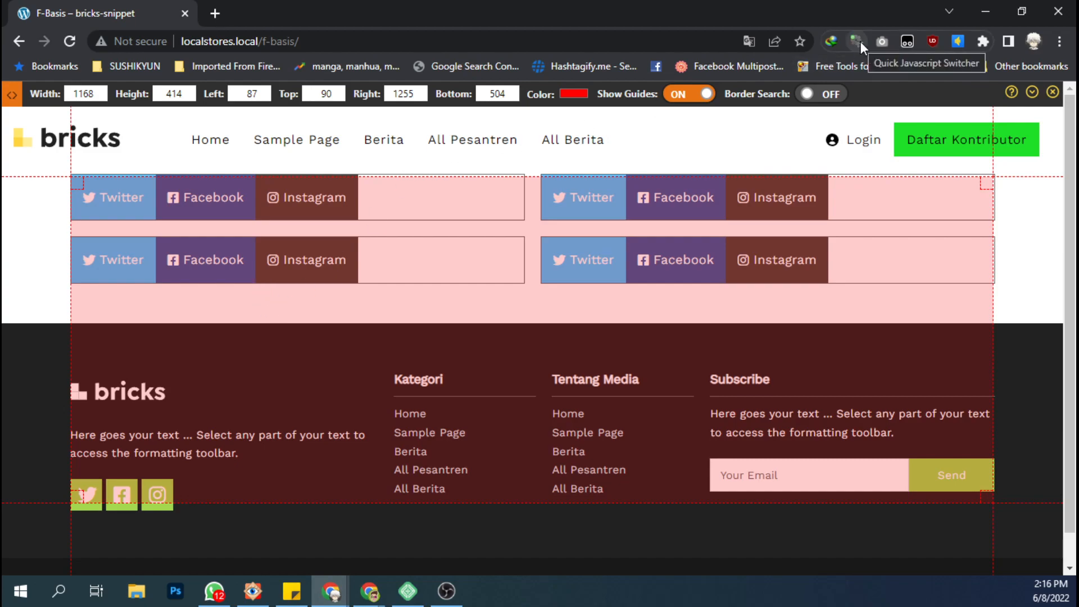
click(984, 12)
click(90, 13)
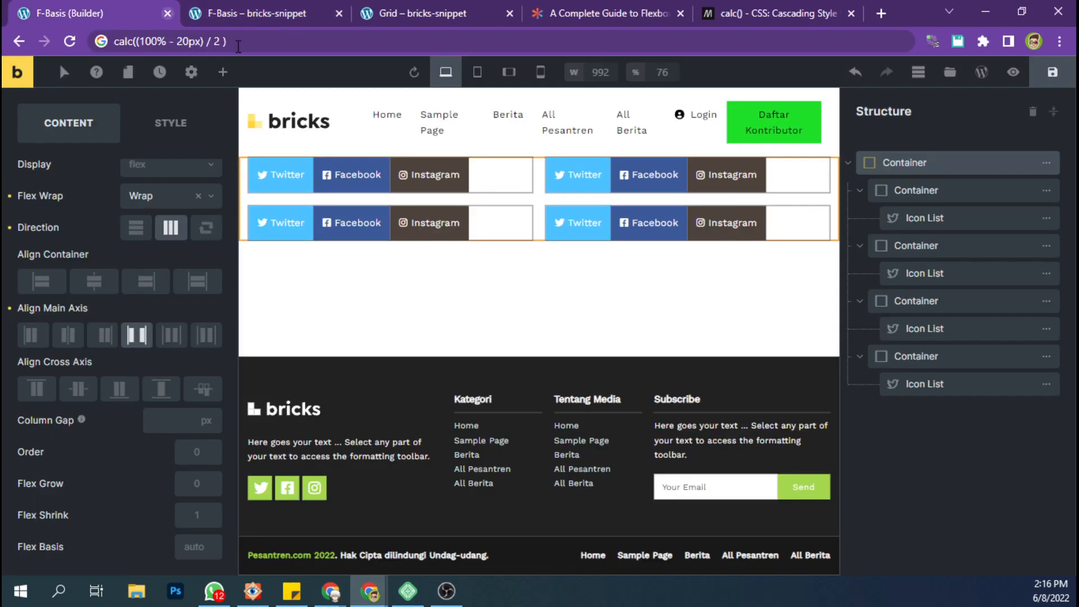
Delete the Icon Lists from all four nested containers.
click(902, 218)
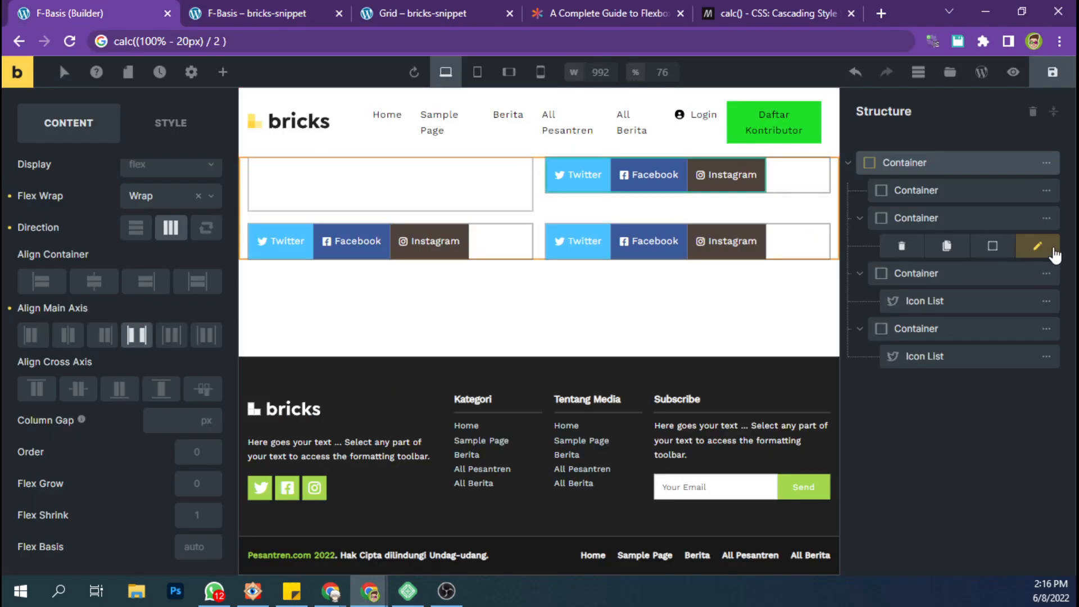
click(902, 245)
click(902, 273)
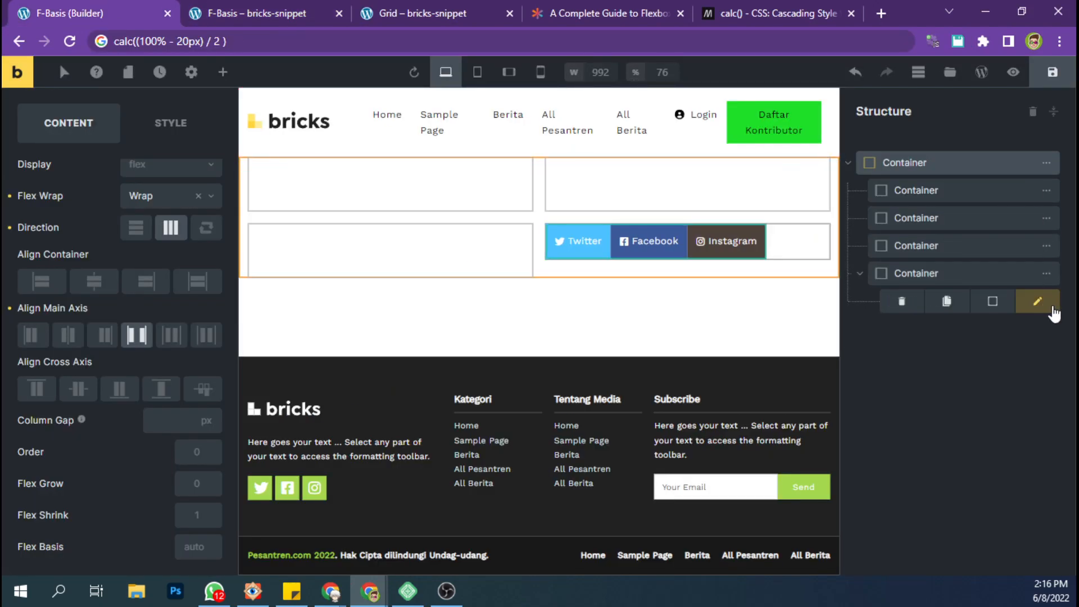
click(903, 302)
Change the subtracted gap in the first nested container's calc() flex basis to 40px.
click(929, 194)
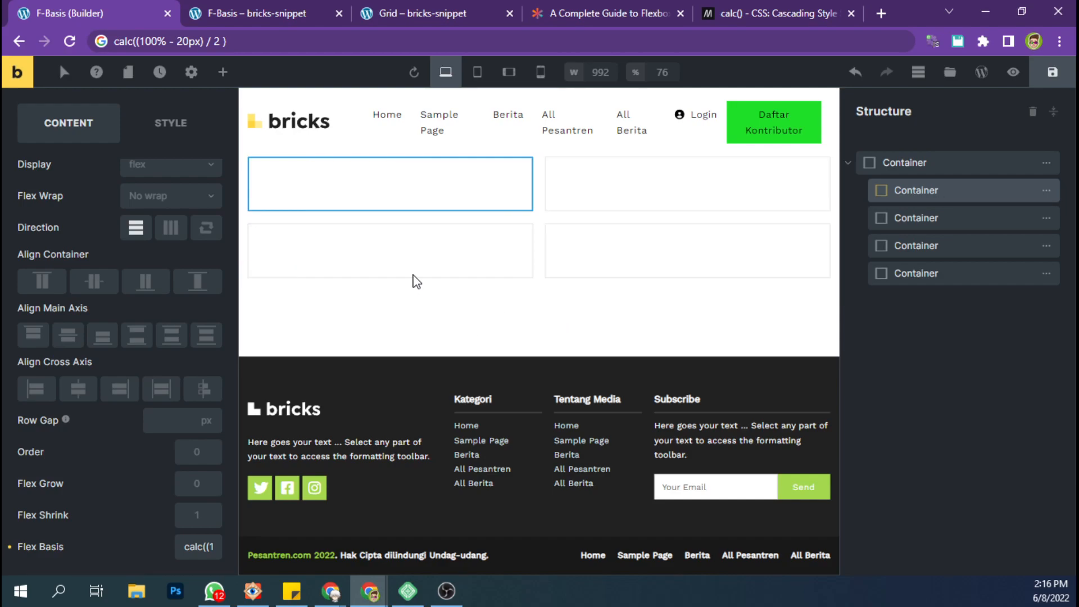
mouse_move(201, 548)
mouse_down()
mouse_move(219, 552)
mouse_move(190, 550)
mouse_up()
click(208, 551)
click(196, 550)
key(Right)
key(Right)
key(Right)
key(Right)
key(Right)
key(Right)
key(Right)
key(Right)
key(Right)
key(Right)
key(Right)
key(Right)
key(Right)
key(Right)
key(Right)
key(Right)
key(Right)
key(Right)
key(Right)
key(Right)
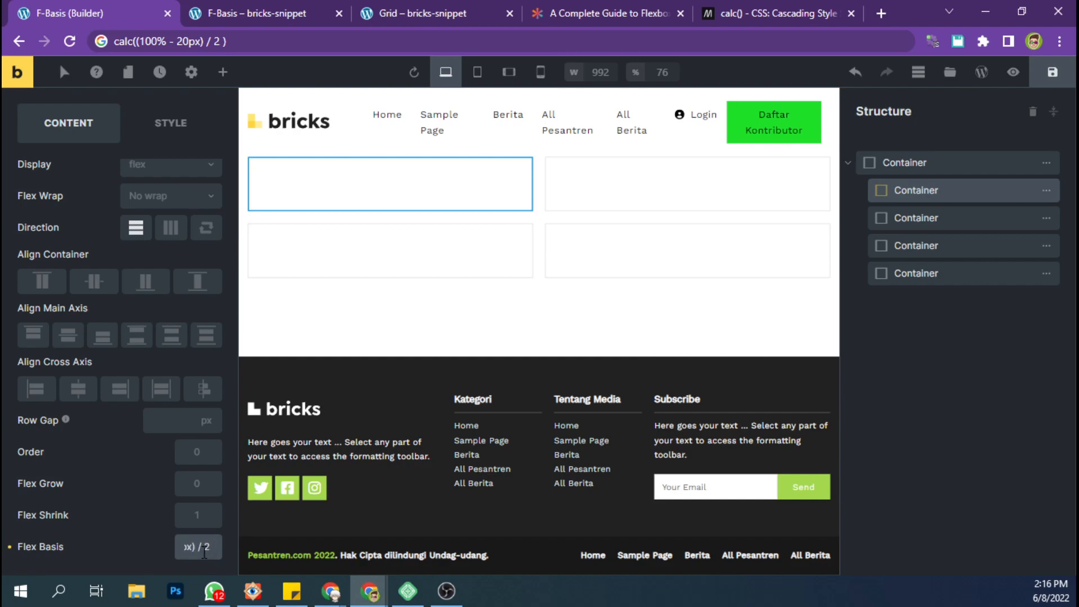
key(Left)
key(Left)
key(Left)
key(Left)
key(Left)
key(Left)
key(Left)
key(Left)
key(Left)
key(Left)
key(Left)
key(Left)
key(Left)
key(Left)
key(Left)
key(Left)
key(BackSpace)
text(4)
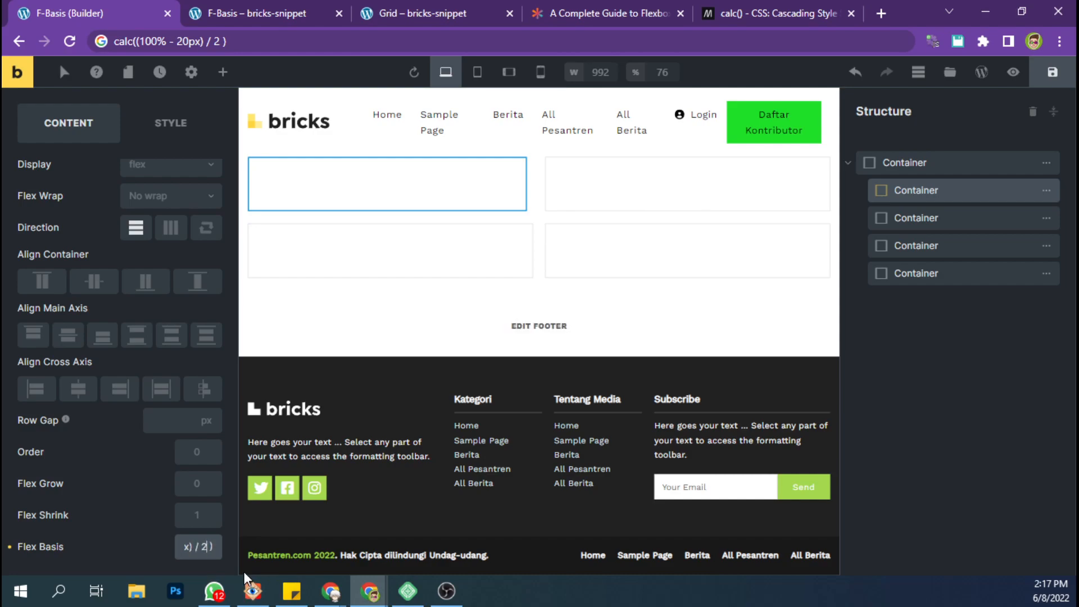
Set the divisor in the first nested container's flex basis to 3, giving calc((100% - 40px) / 3).
key(BackSpace)
key(BackSpace)
key(BackSpace)
text(3)
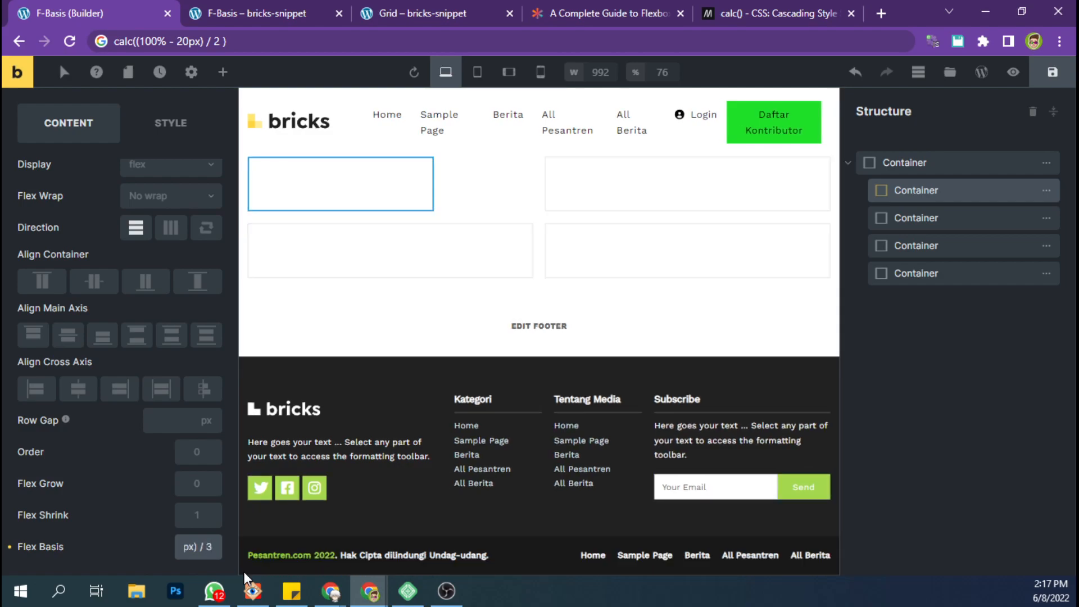
Apply the flex basis calc((100% - 40px) / 3) to the second and third nested containers and save the page.
triple_click(209, 546)
key(ctrl+c)
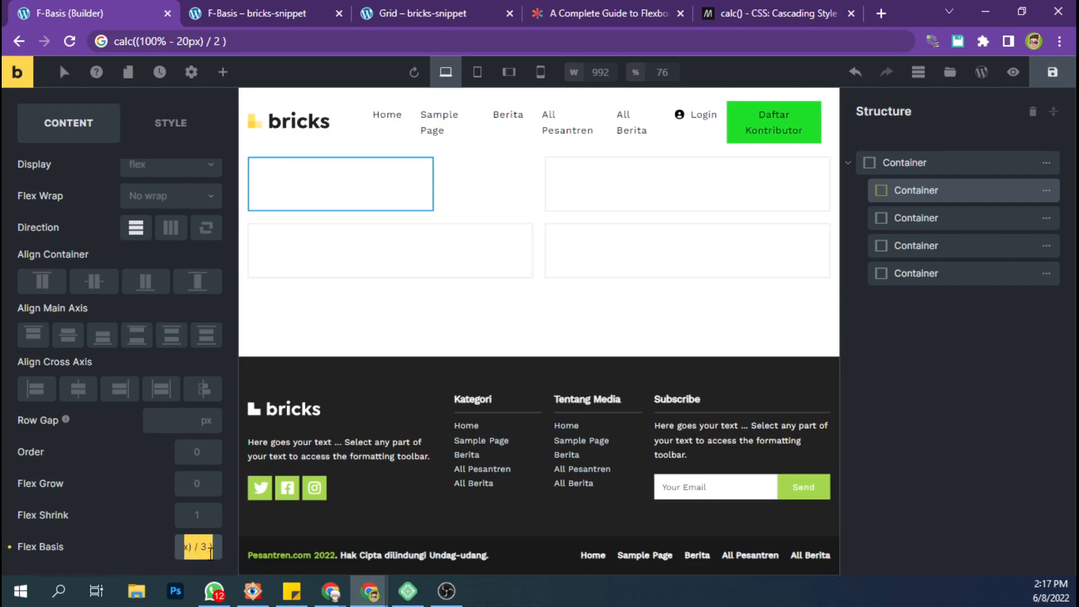
click(923, 217)
triple_click(202, 546)
key(ctrl+v)
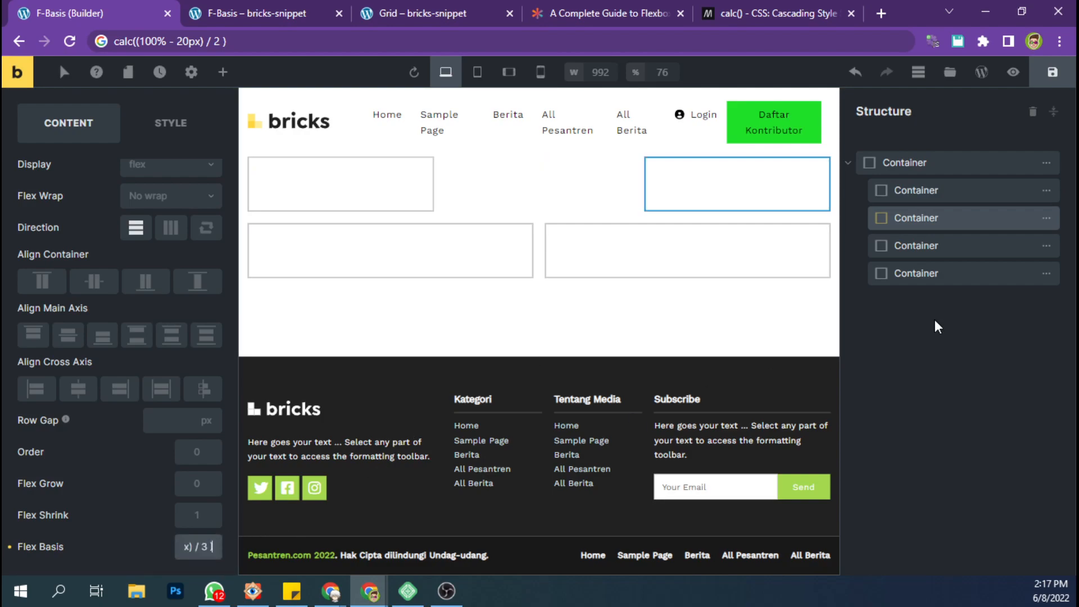
click(976, 248)
triple_click(199, 548)
text(calc((100% - 20px) / 3 ))
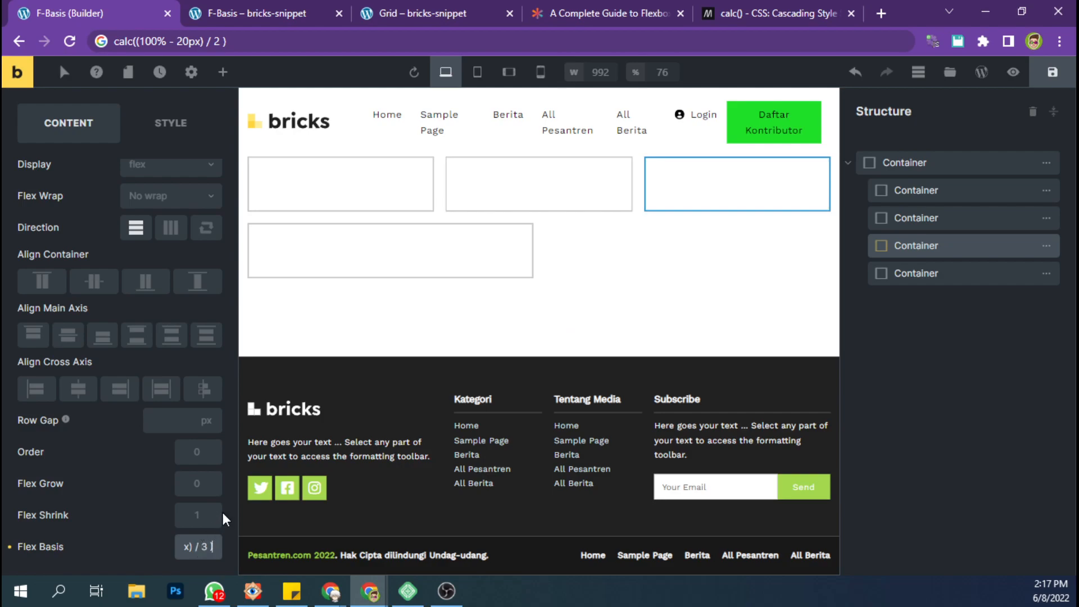
click(1052, 72)
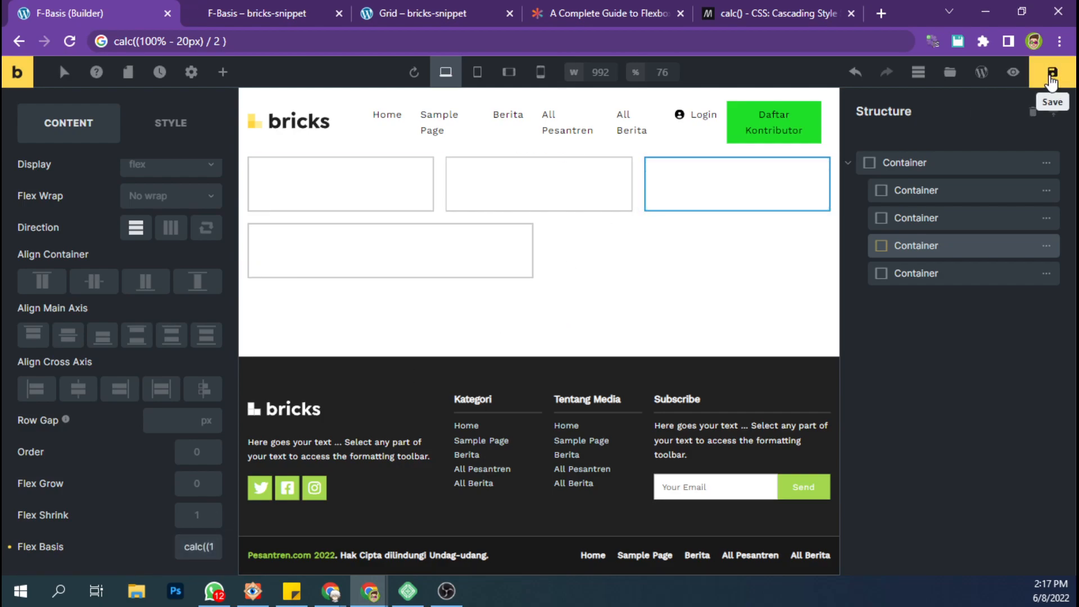
Search the elements for "icon" and add an Icon Box inside the first nested container.
click(950, 163)
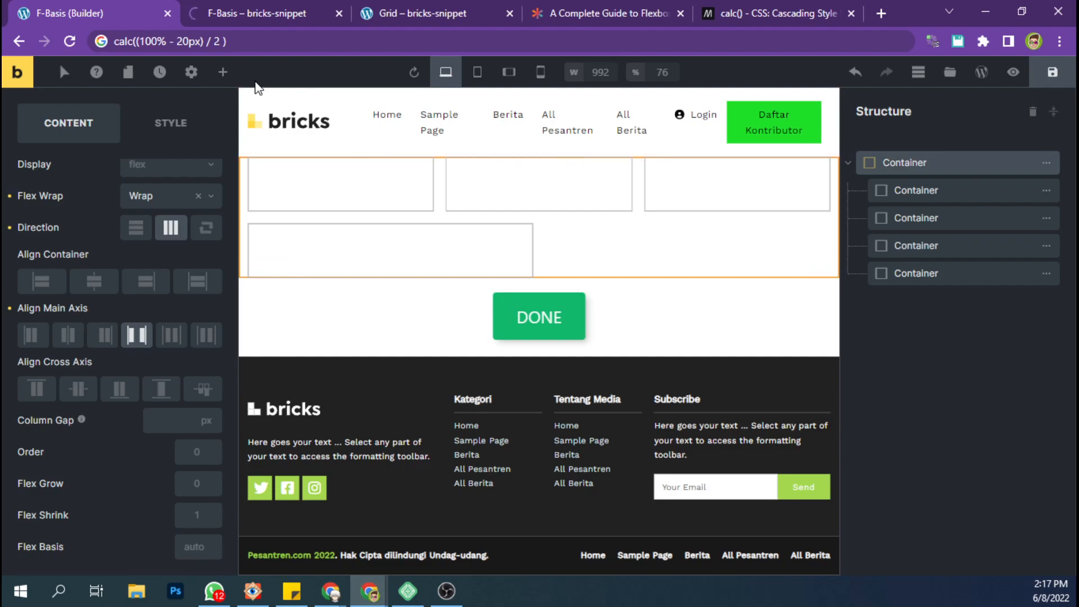
click(223, 72)
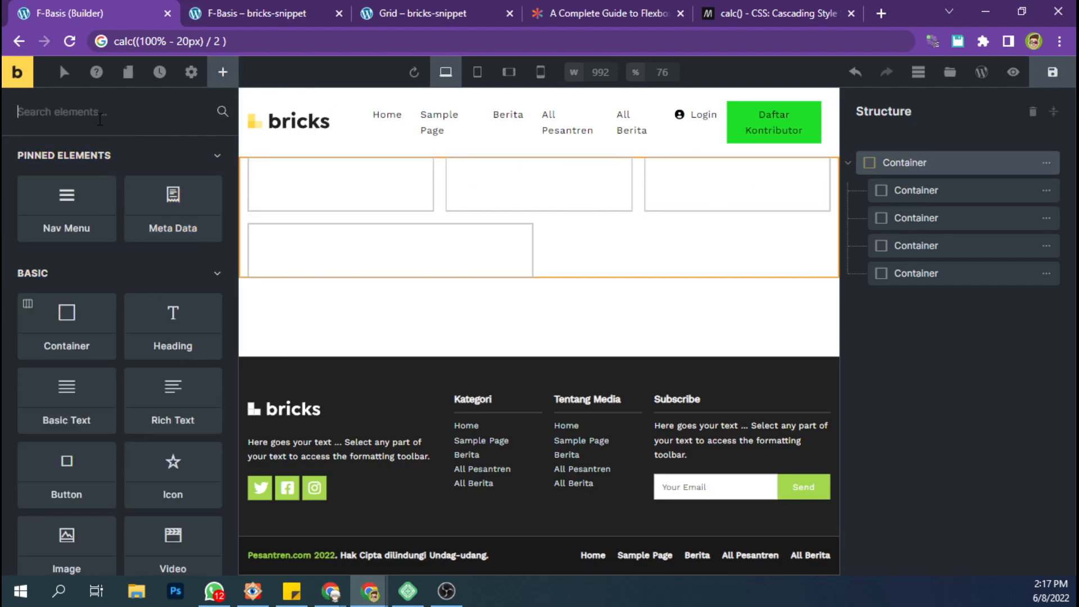
text(cion)
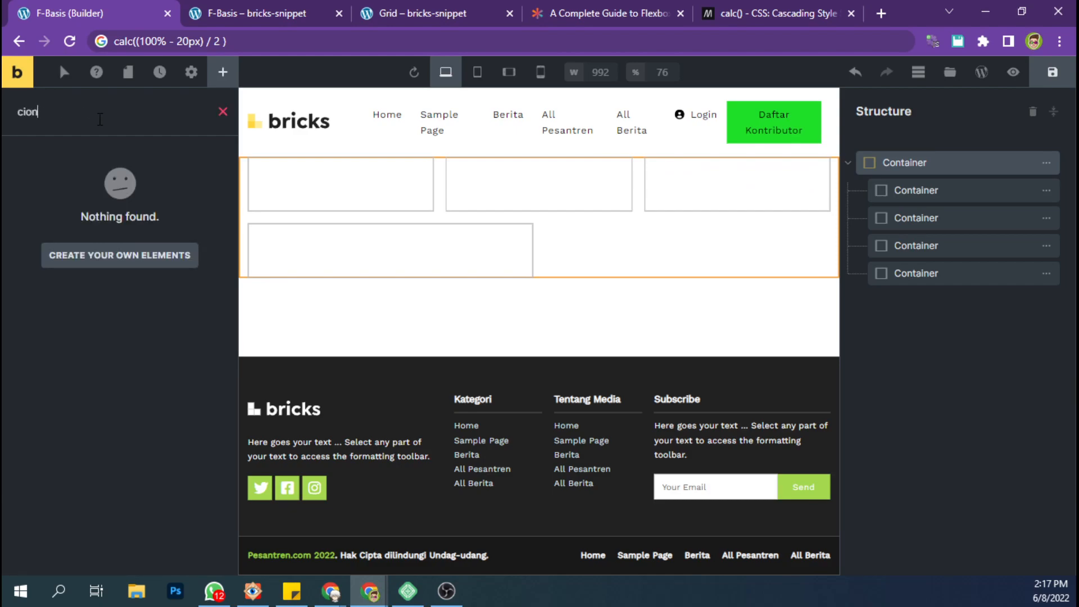
key(BackSpace)
key(BackSpace)
key(BackSpace)
key(BackSpace)
text(icon)
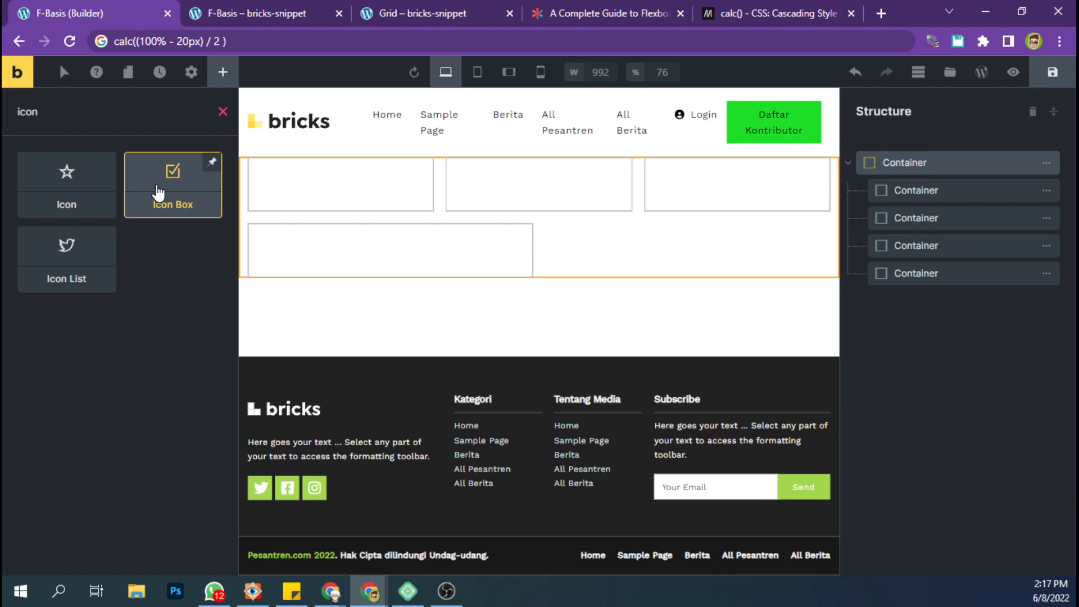
drag(161, 193, 930, 193)
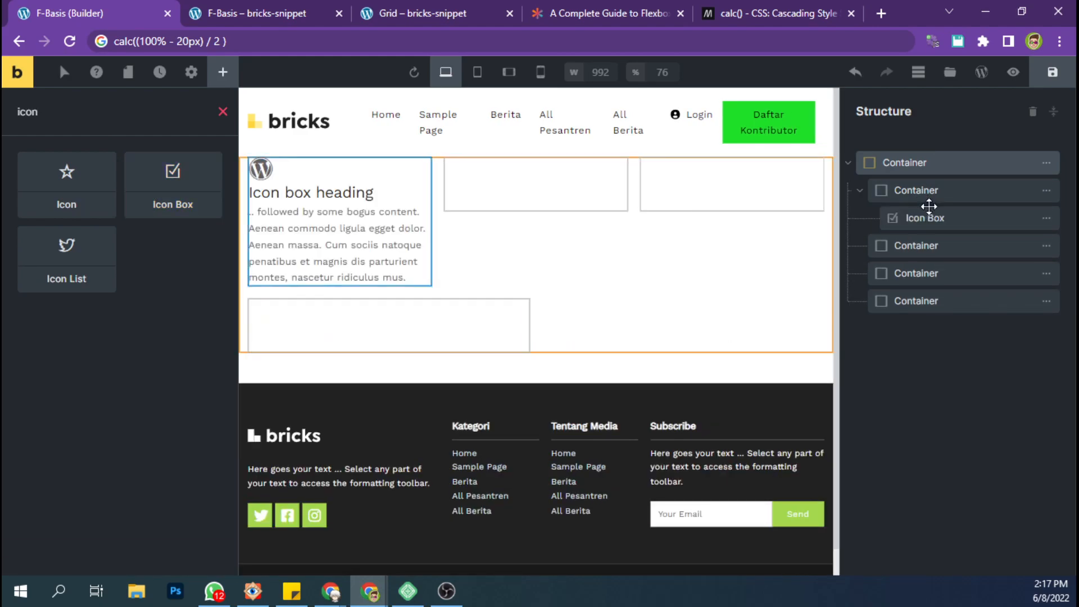
Set the Icon Box direction to vertical and align its icon to the center.
click(171, 252)
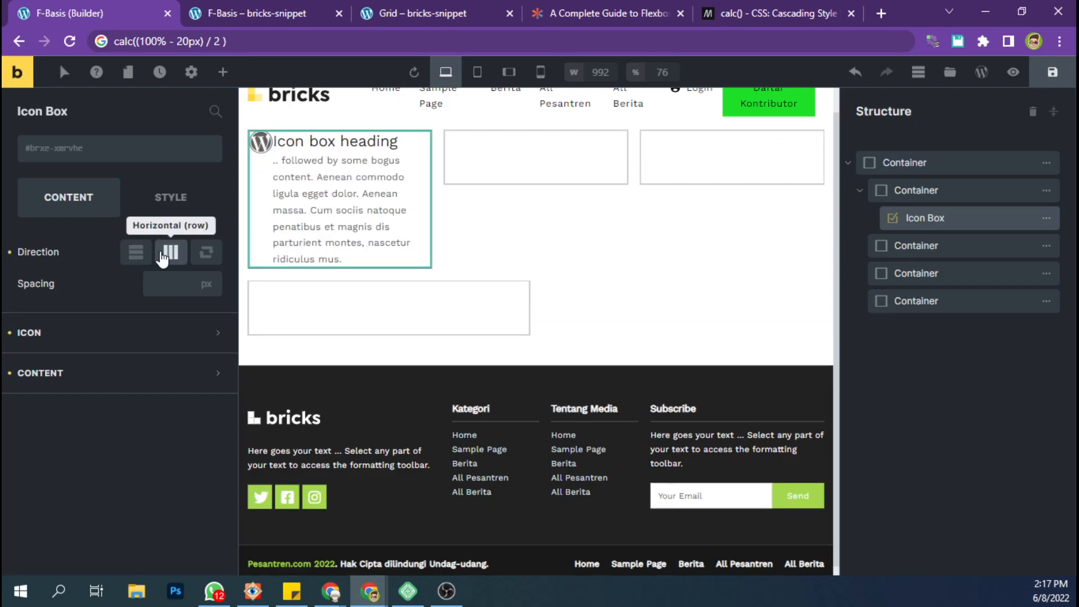
click(142, 253)
click(85, 340)
click(171, 400)
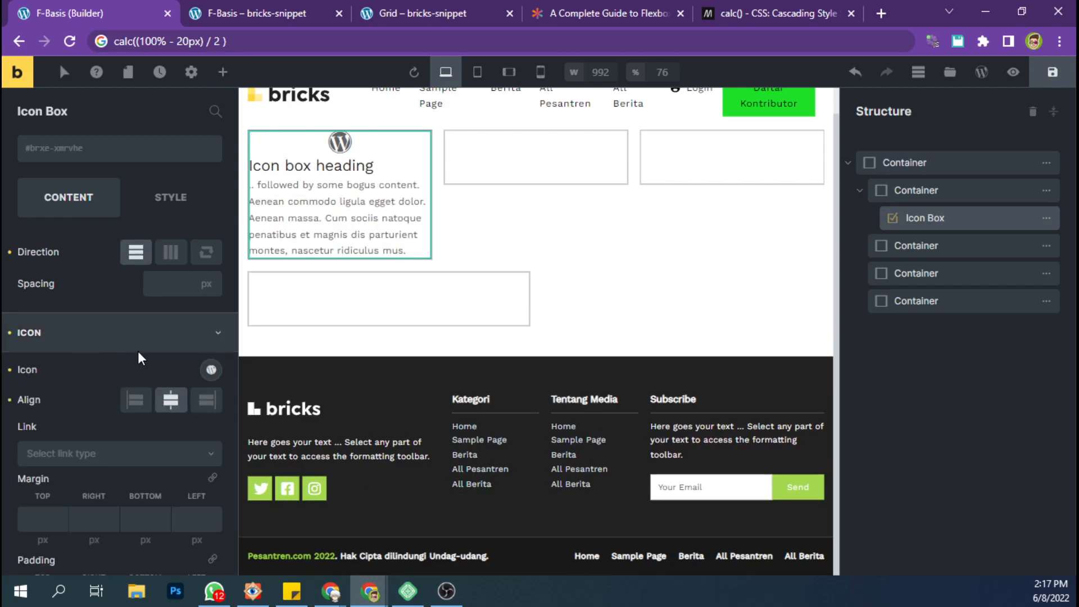
click(123, 337)
Shorten the Icon Box text by deleting everything after "Aenean massa.".
click(106, 373)
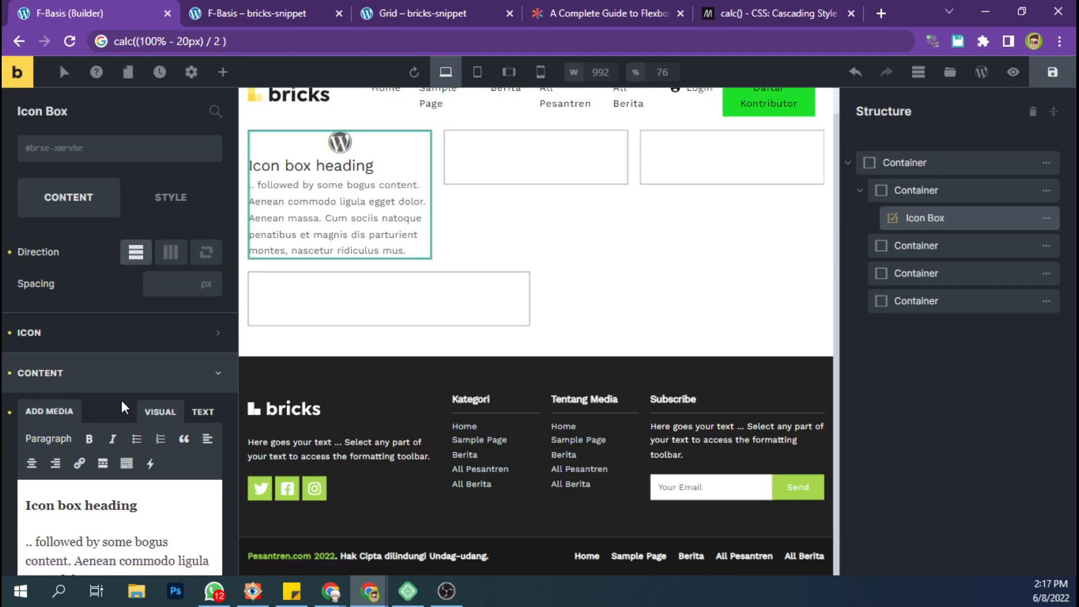
scroll(120, 416, down, 1)
scroll(120, 417, down, 1)
click(149, 482)
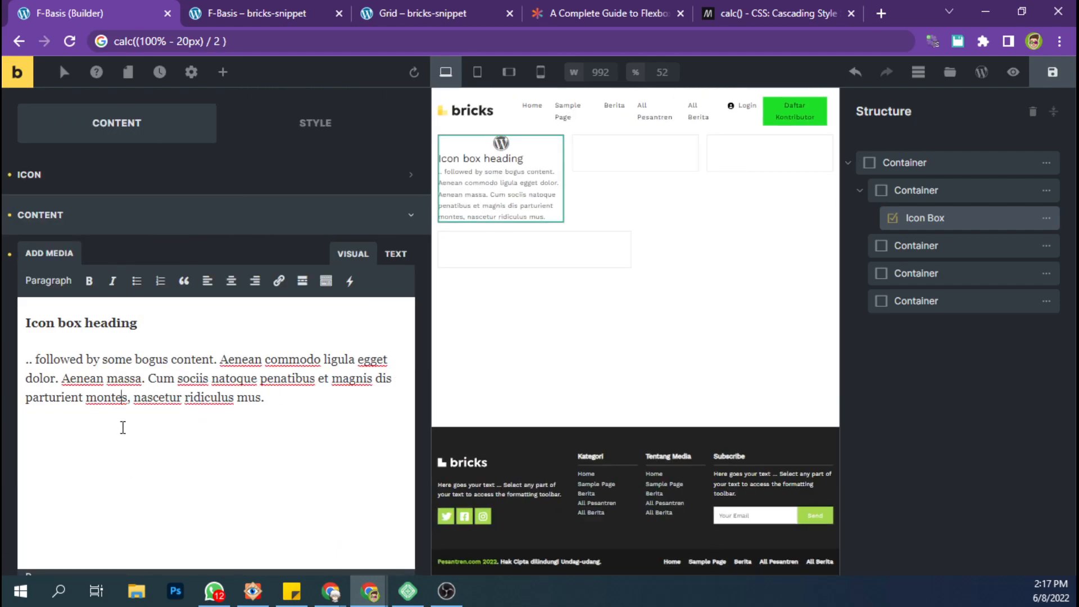
drag(150, 383, 292, 410)
key(BackSpace)
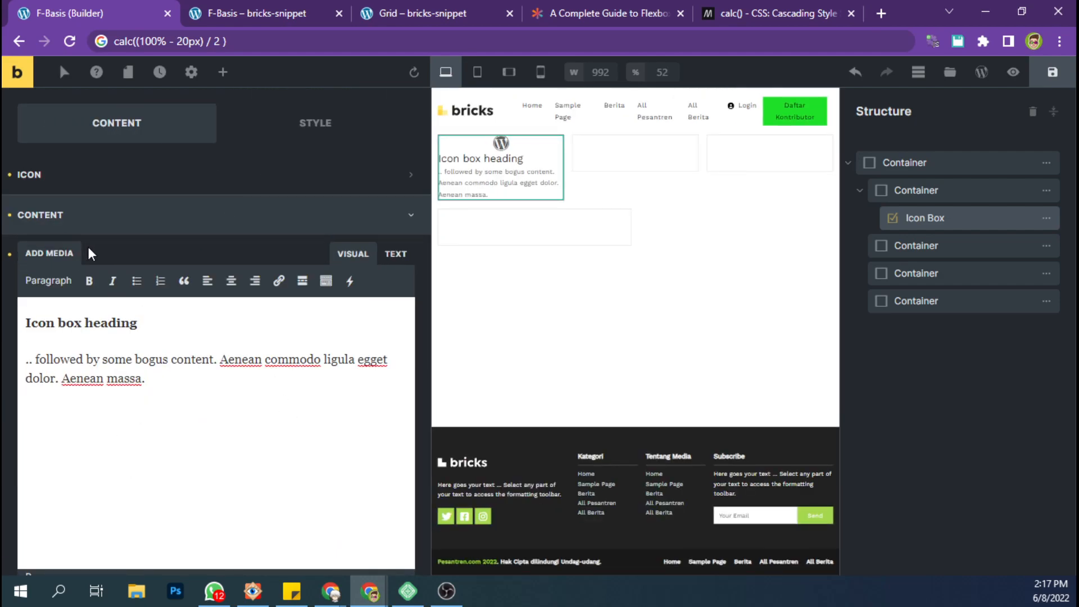
Center the Icon Box content and set its heading typography to centered text at 18 px.
scroll(151, 395, down, 5)
click(316, 234)
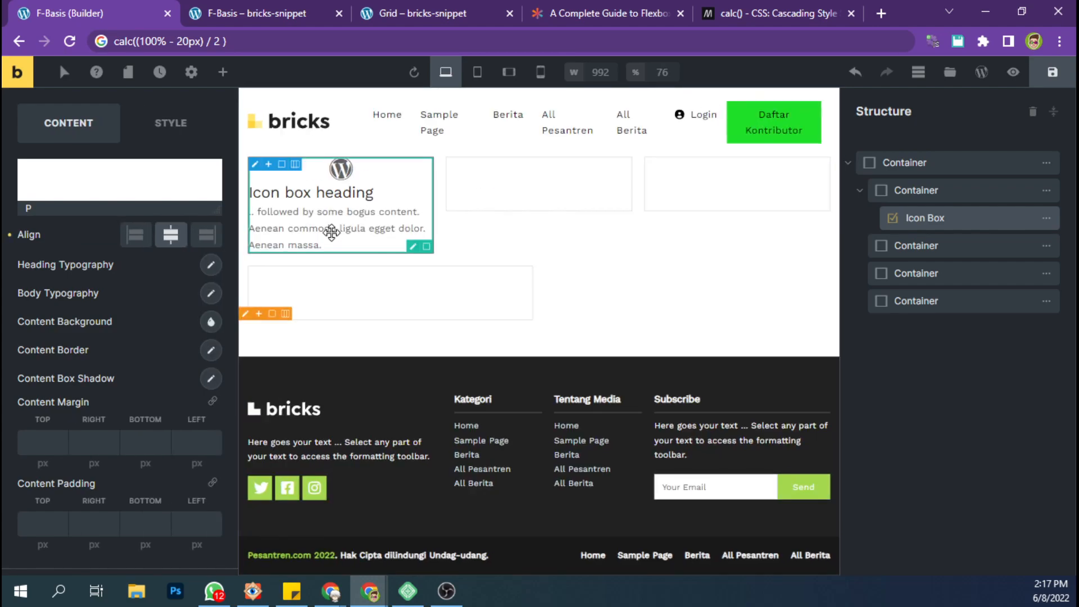
click(209, 270)
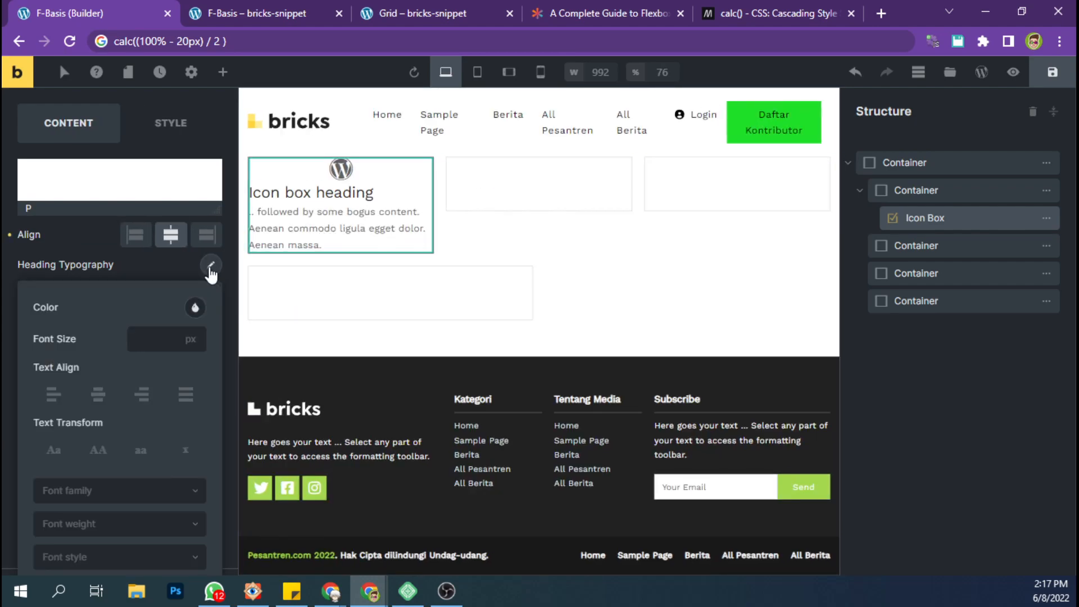
click(98, 394)
click(133, 345)
text(16)
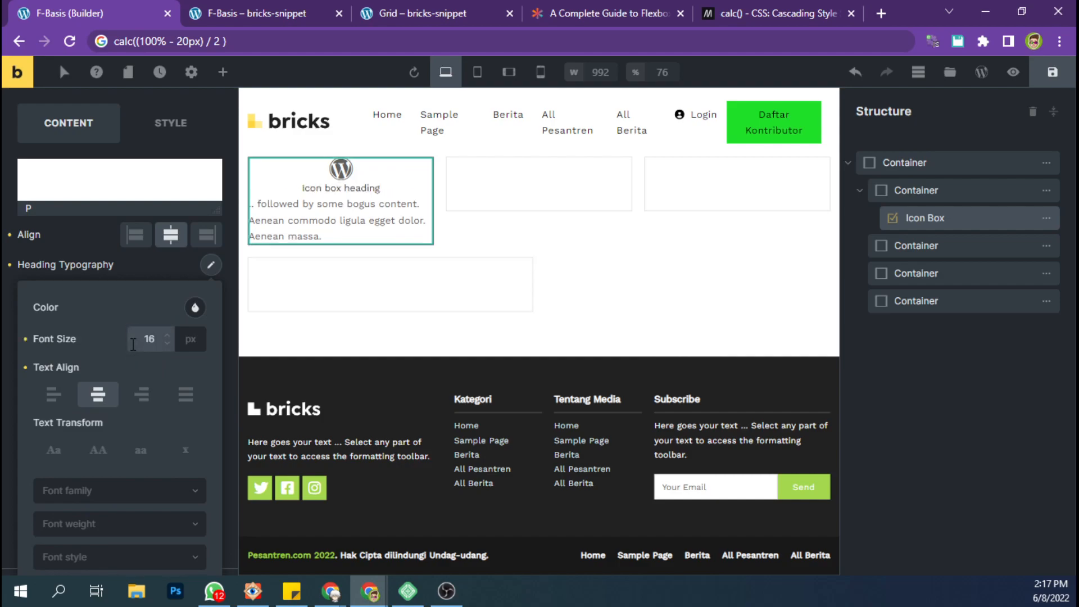
double_click(149, 340)
text(18)
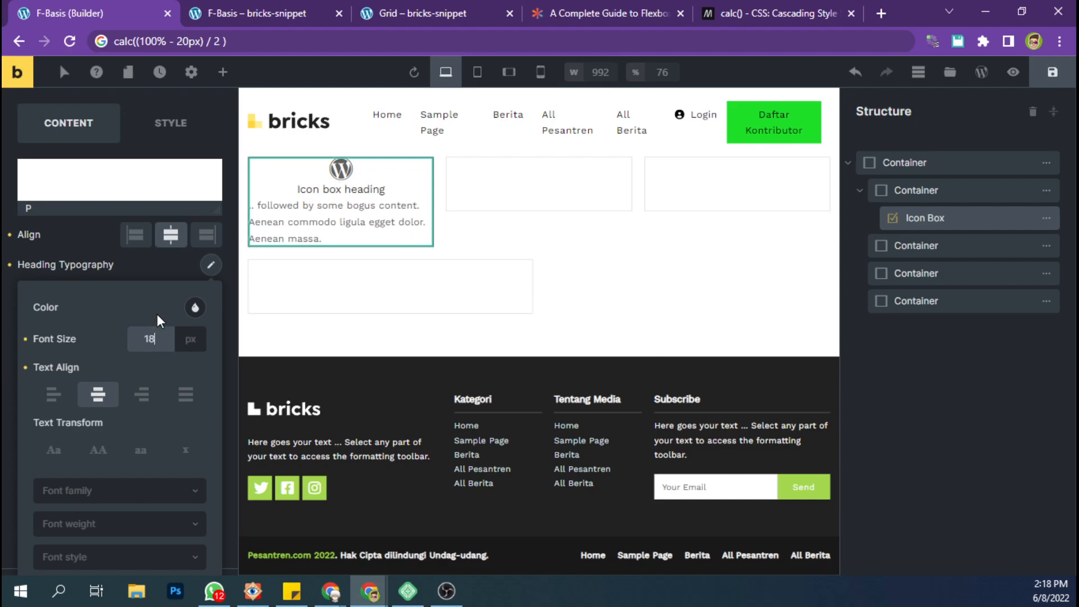
Set the font weight of the Icon Box heading to 600.
click(101, 531)
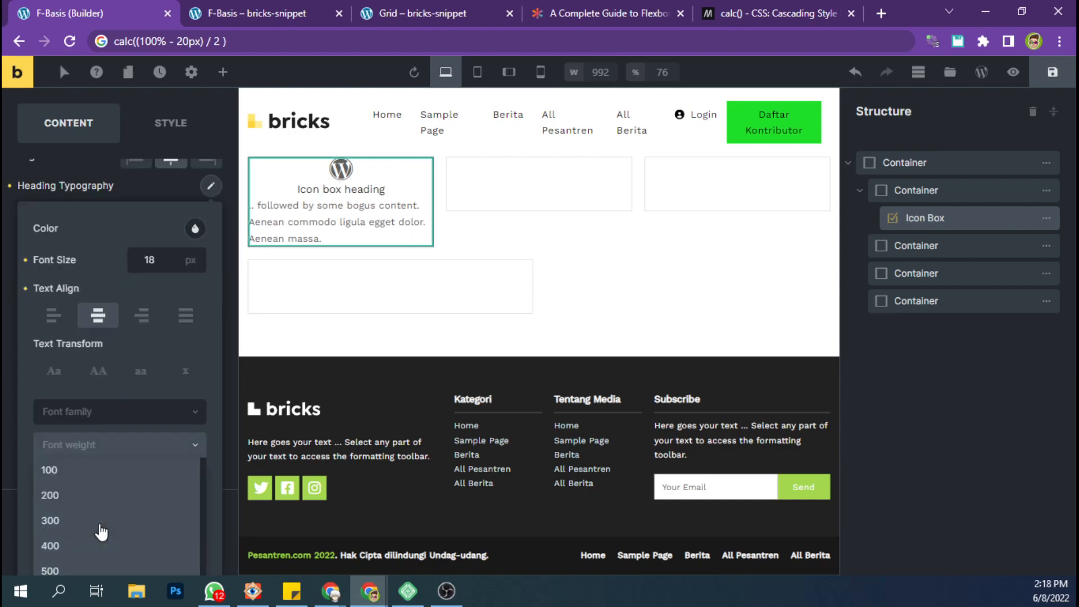
scroll(86, 550, down, 2)
click(87, 545)
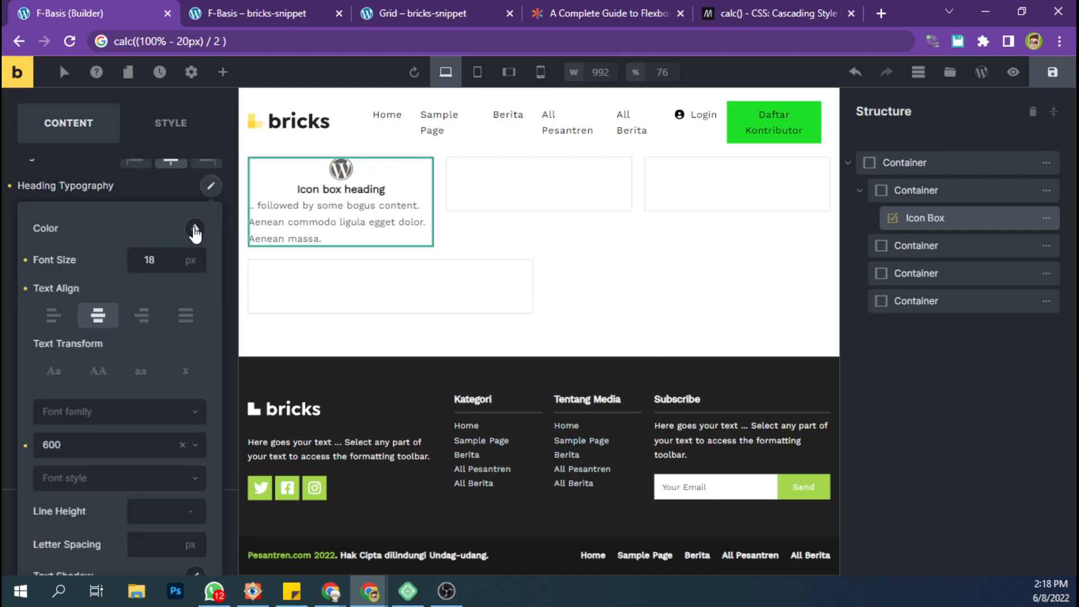
click(195, 229)
click(211, 188)
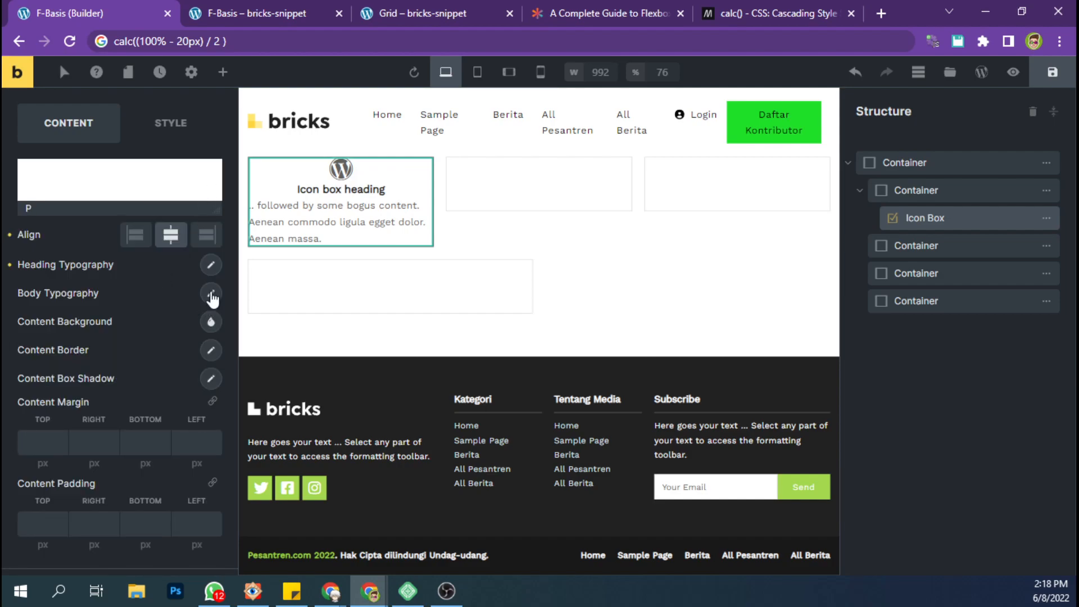
Set the Icon Box body typography to centered text at 14 px.
click(211, 295)
scroll(112, 259, down, 2)
click(108, 246)
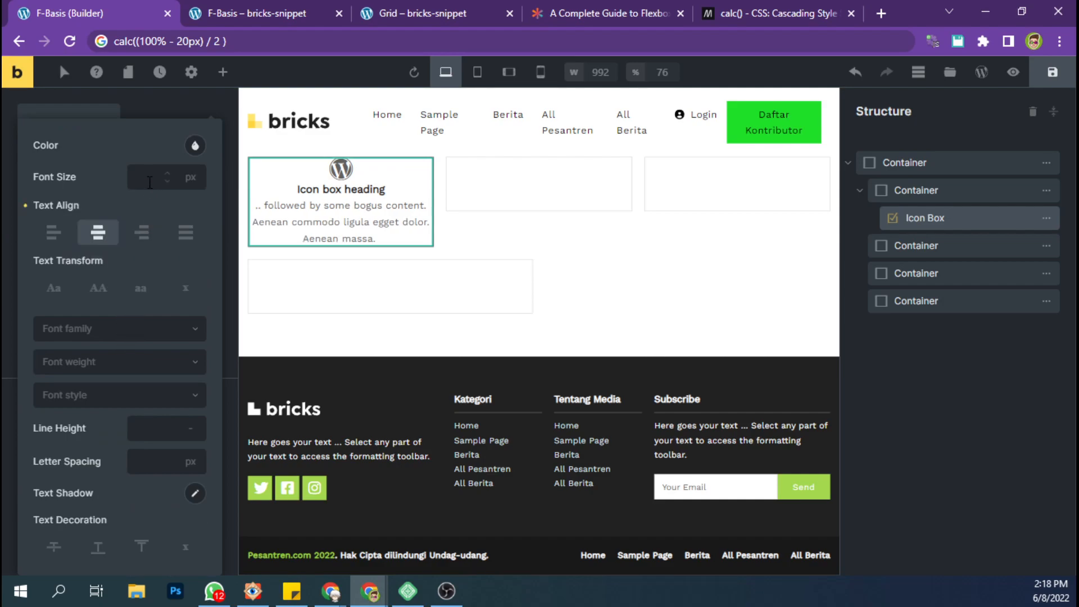
click(149, 178)
text(14)
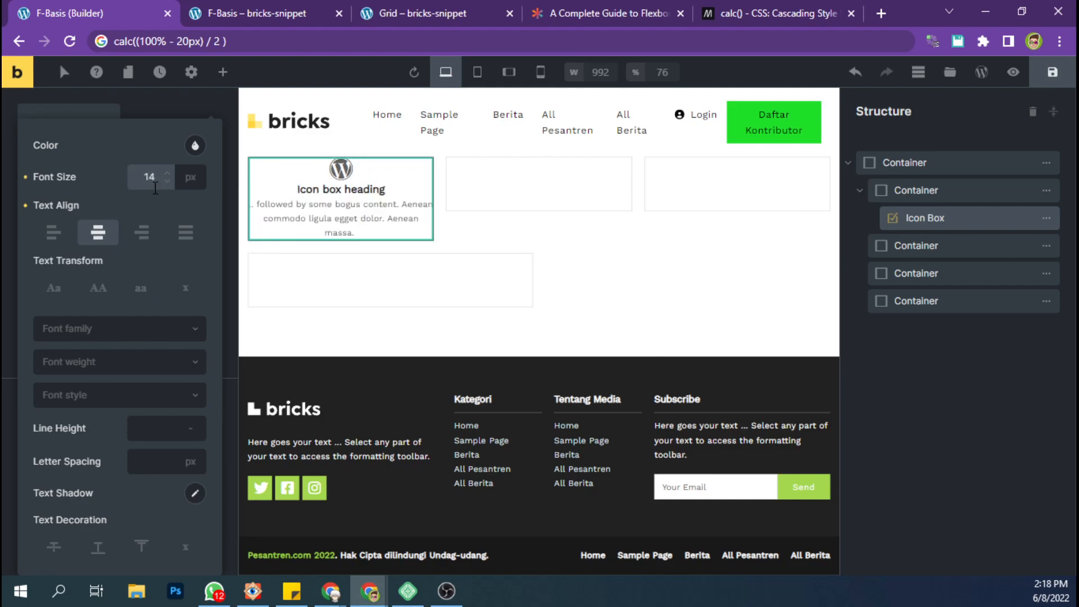
click(195, 146)
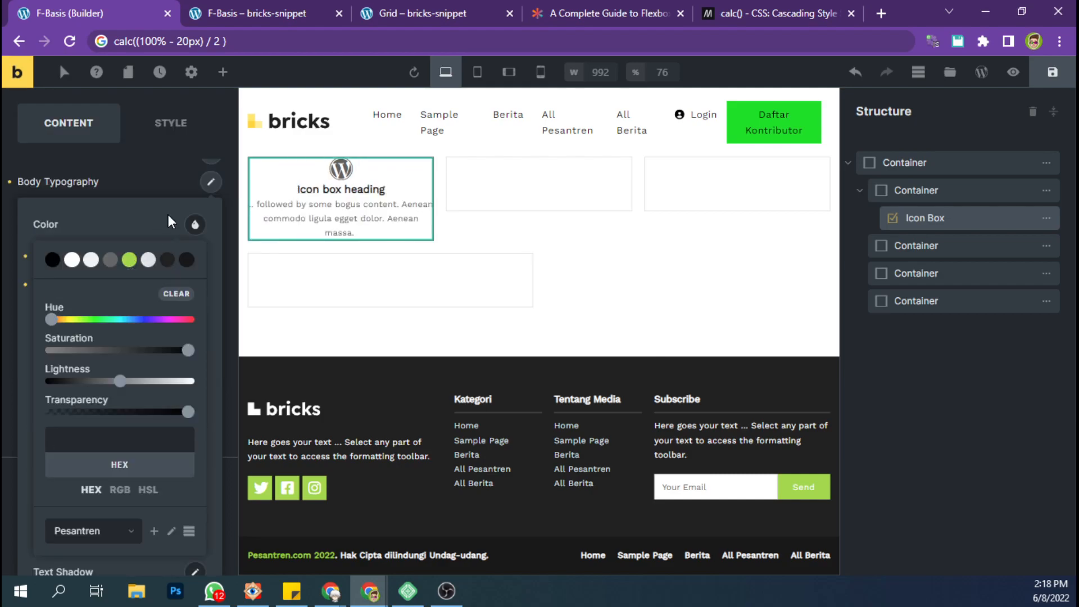
click(210, 182)
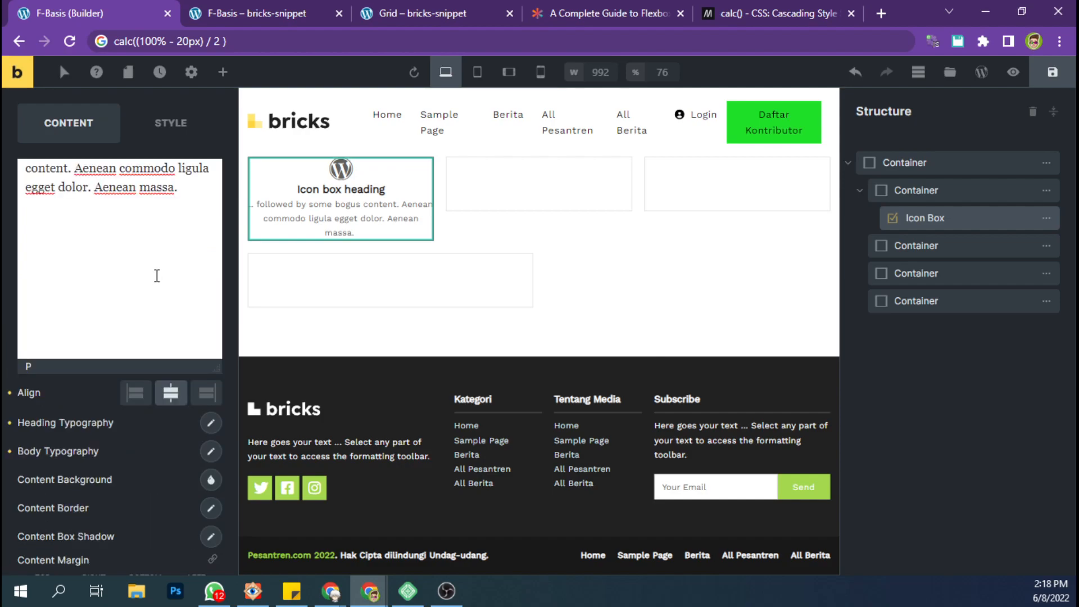
Set the bottom margin of the Icon Box's icon to 15 px.
scroll(152, 274, up, 5)
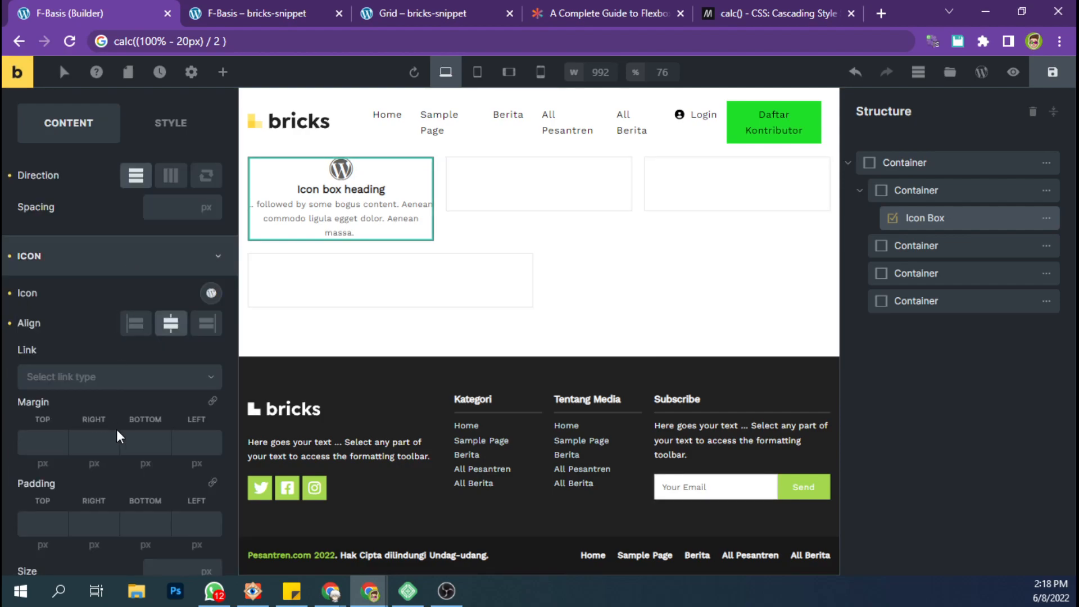
click(134, 444)
text(20)
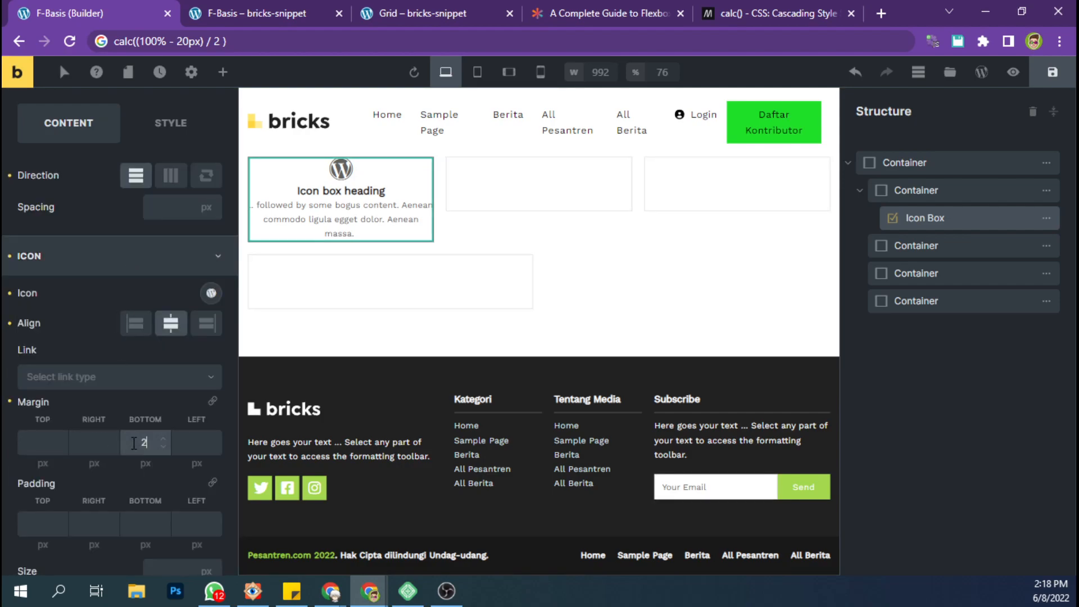
key(BackSpace)
key(BackSpace)
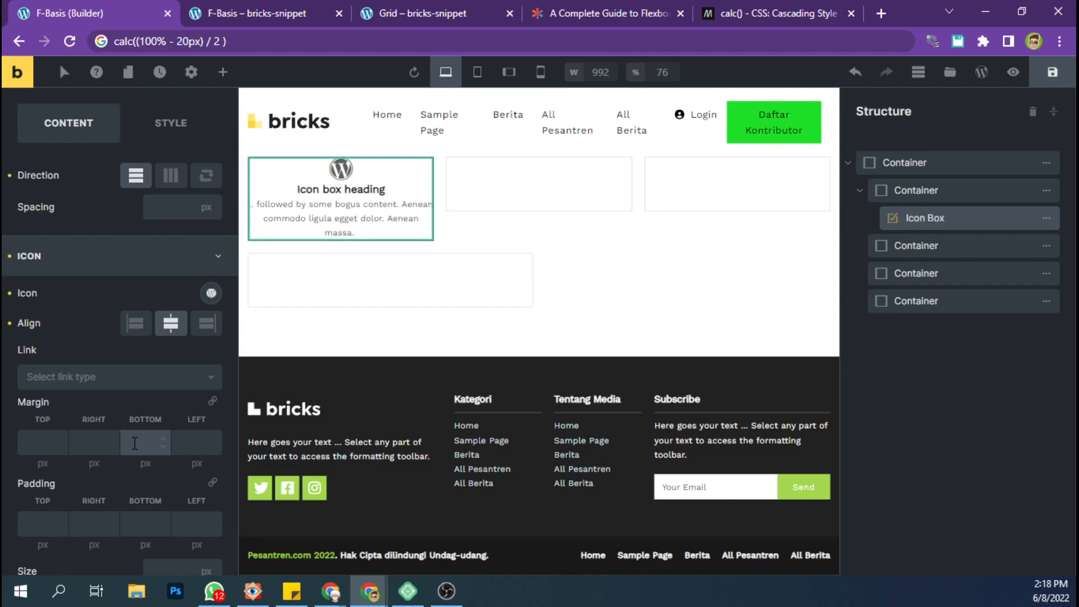
text(15)
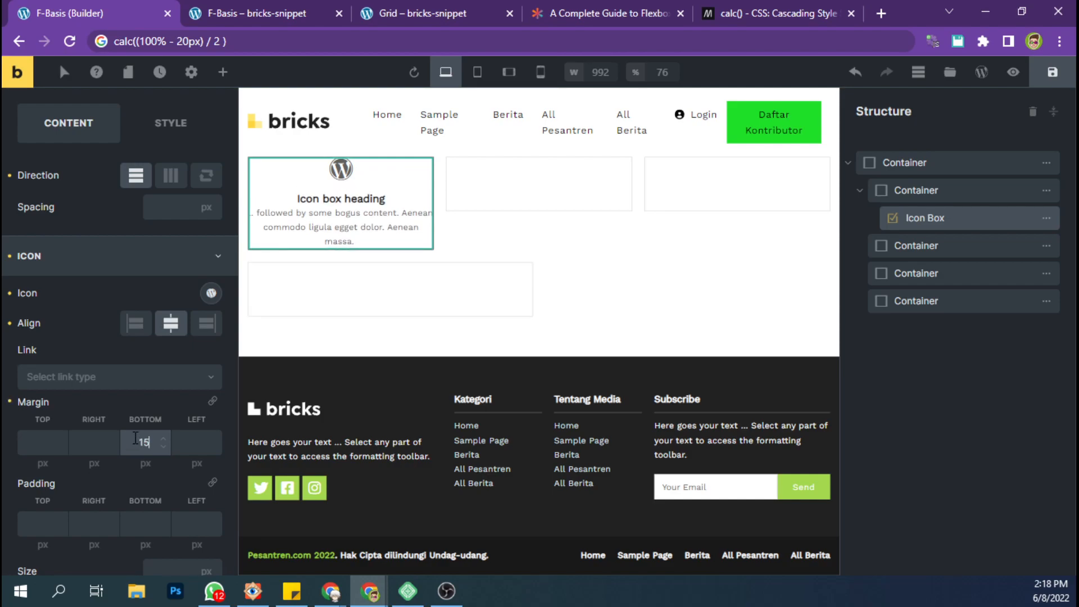
Set the first nested container's top padding to 20 px.
click(911, 194)
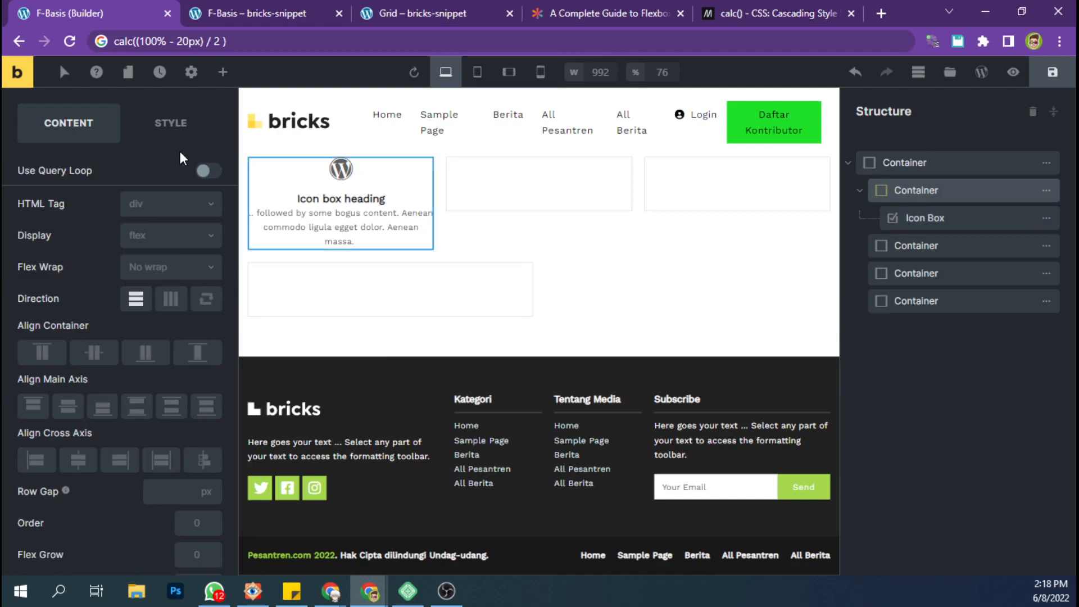
click(169, 206)
click(68, 258)
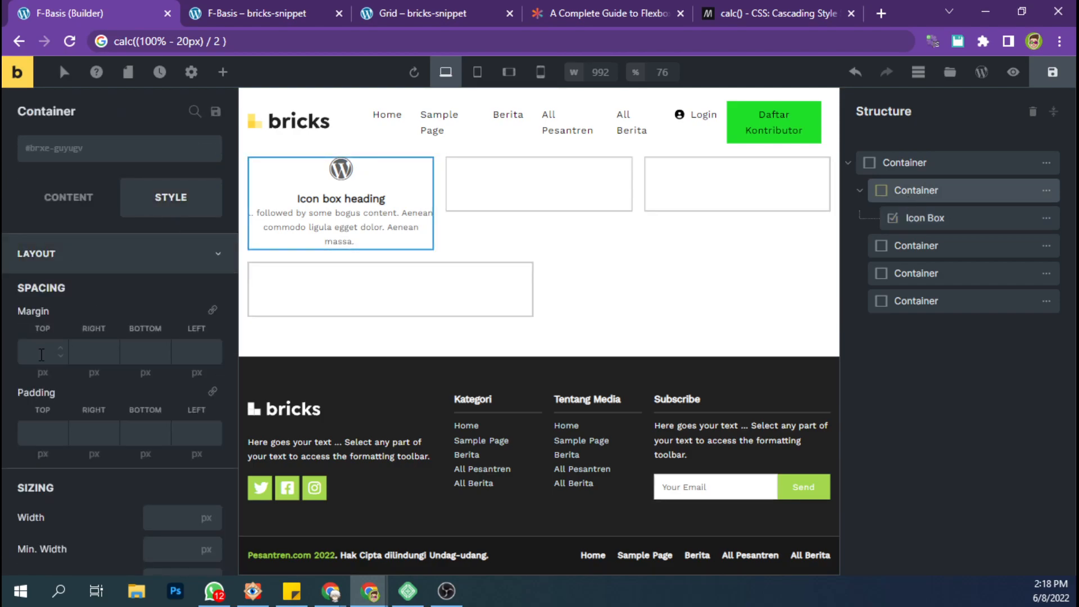
click(26, 432)
text(20)
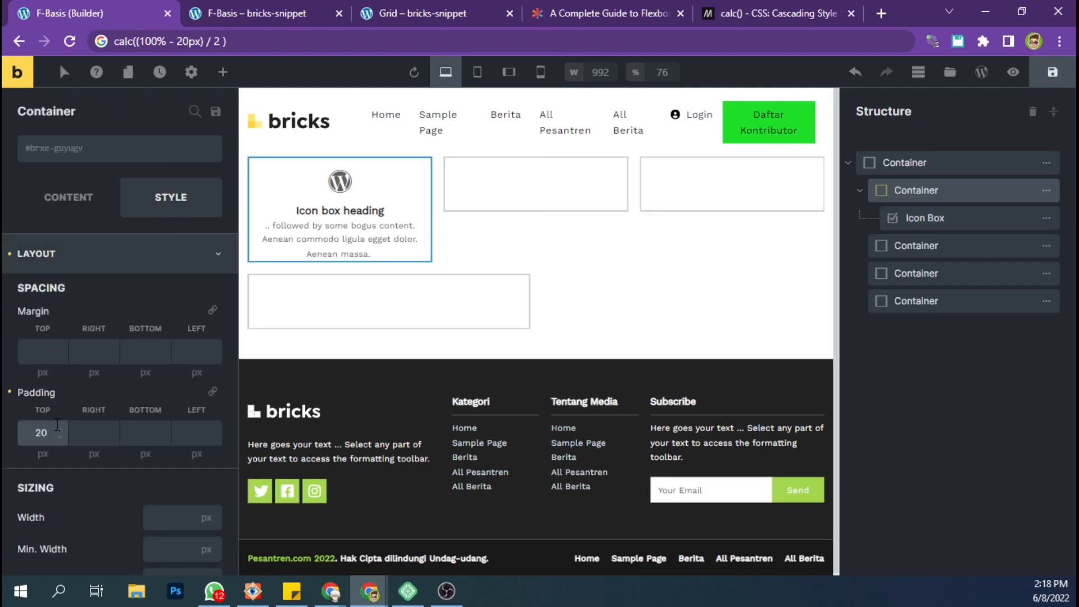
Delete the three empty nested containers, keeping only the one that holds the Icon Box.
mouse_move(1044, 255)
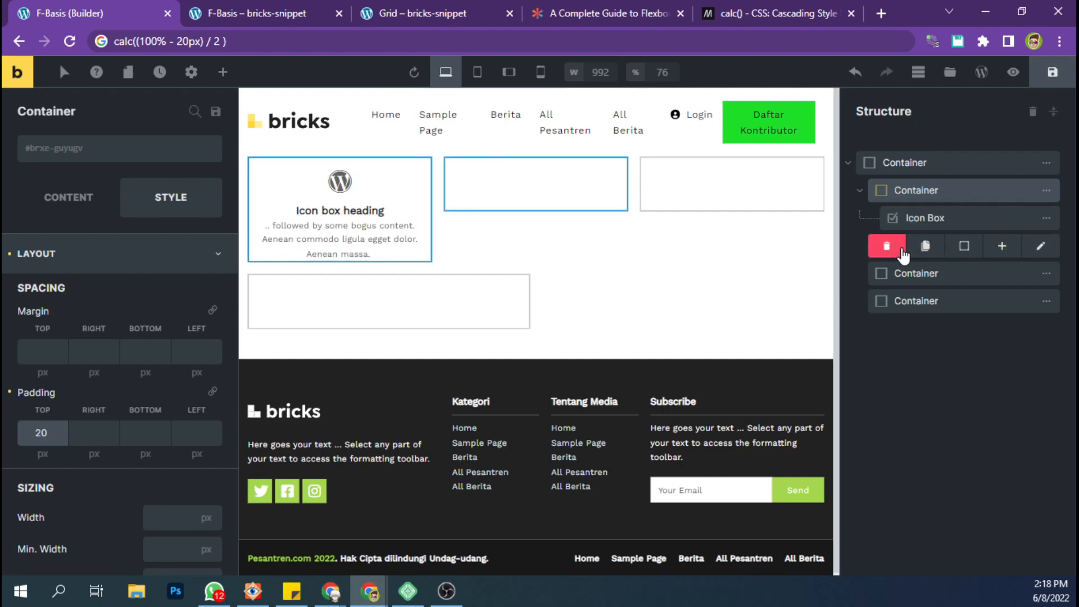
click(887, 245)
click(886, 245)
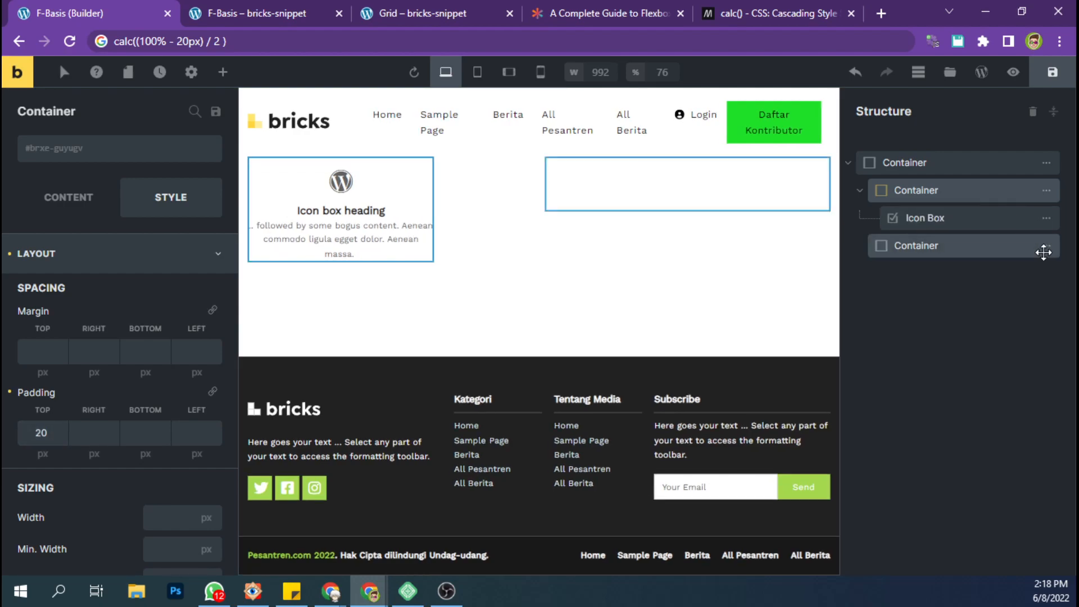
click(889, 250)
mouse_move(1046, 191)
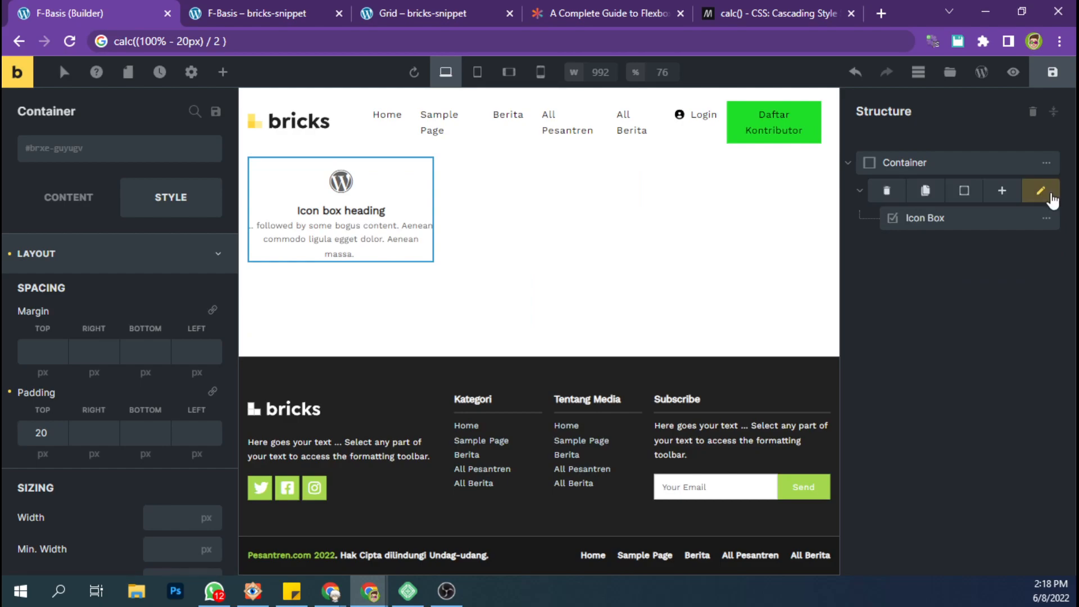
Duplicate the nested container with its Icon Box five times, save the page, and view the six cards on the front end.
click(934, 194)
click(937, 194)
click(936, 194)
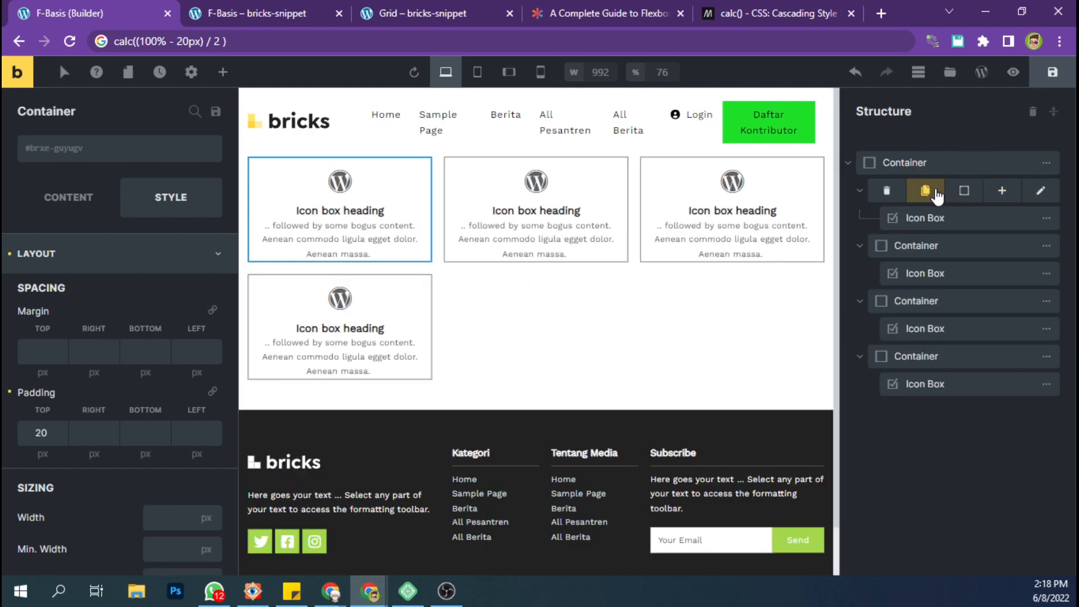
click(936, 194)
click(936, 194)
click(1047, 80)
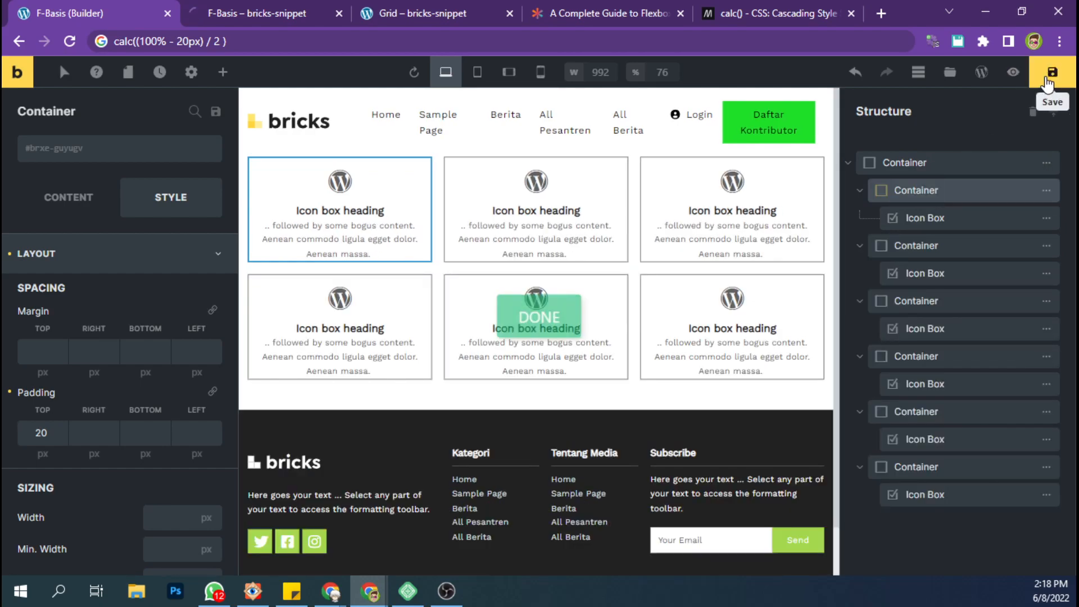
click(313, 16)
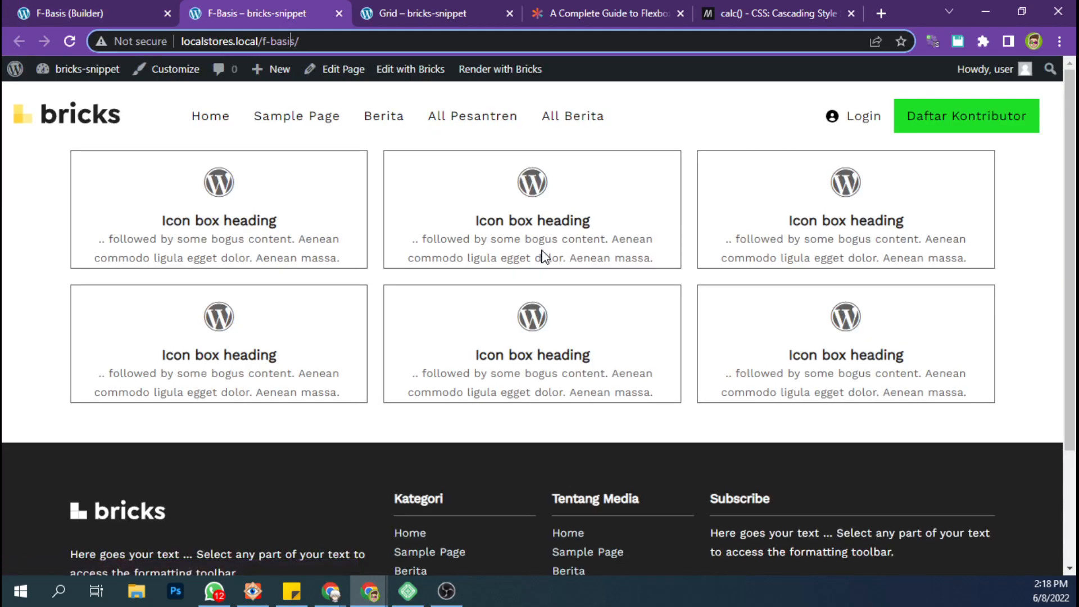
Apply 20 px padding on all four sides of each of the six nested containers and save the page.
click(122, 2)
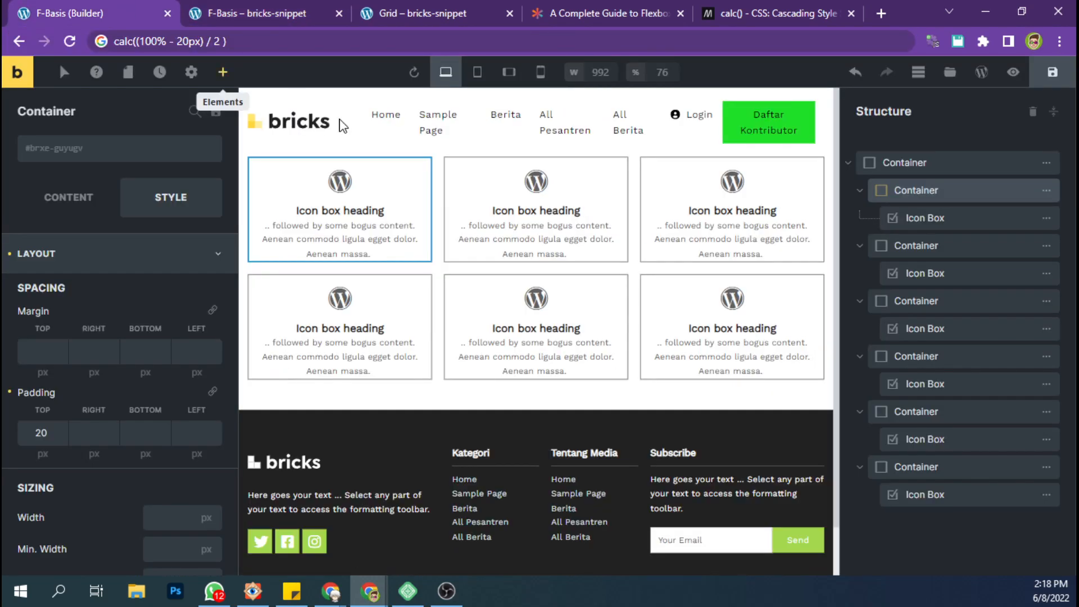
click(214, 393)
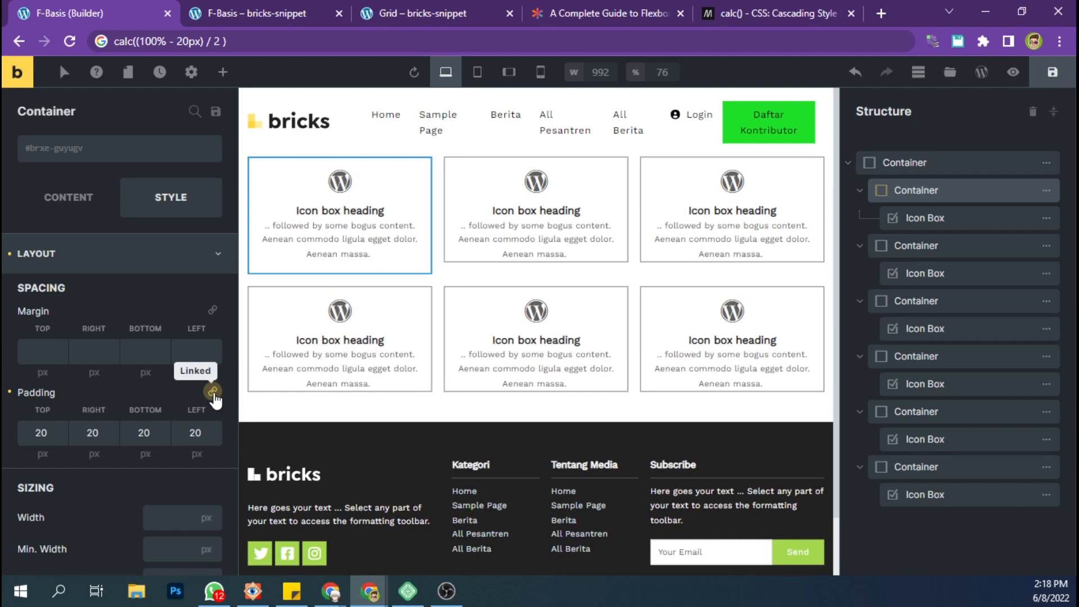
click(899, 246)
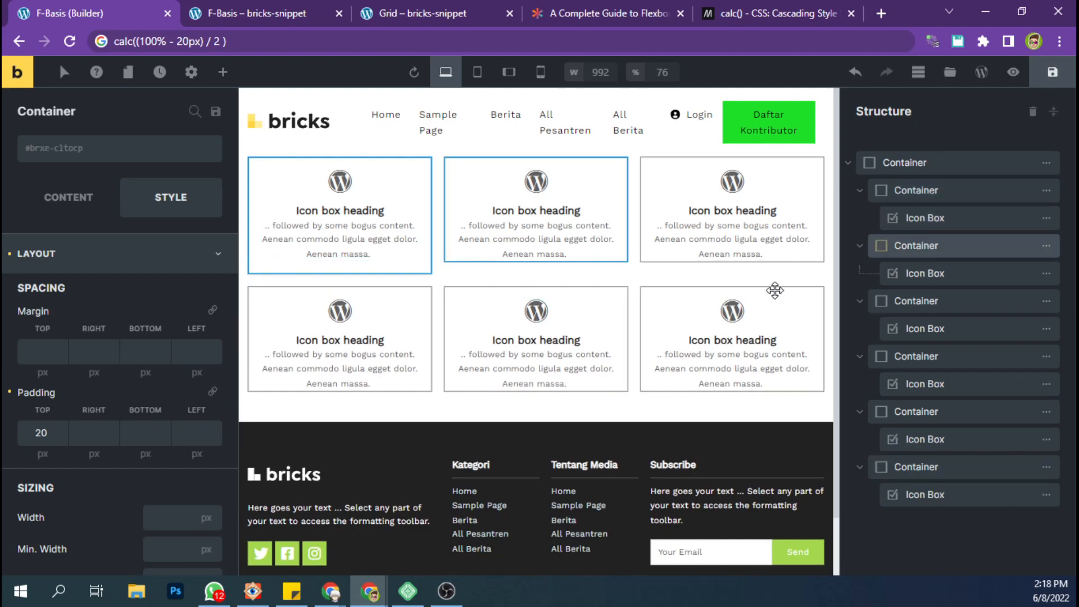
click(924, 300)
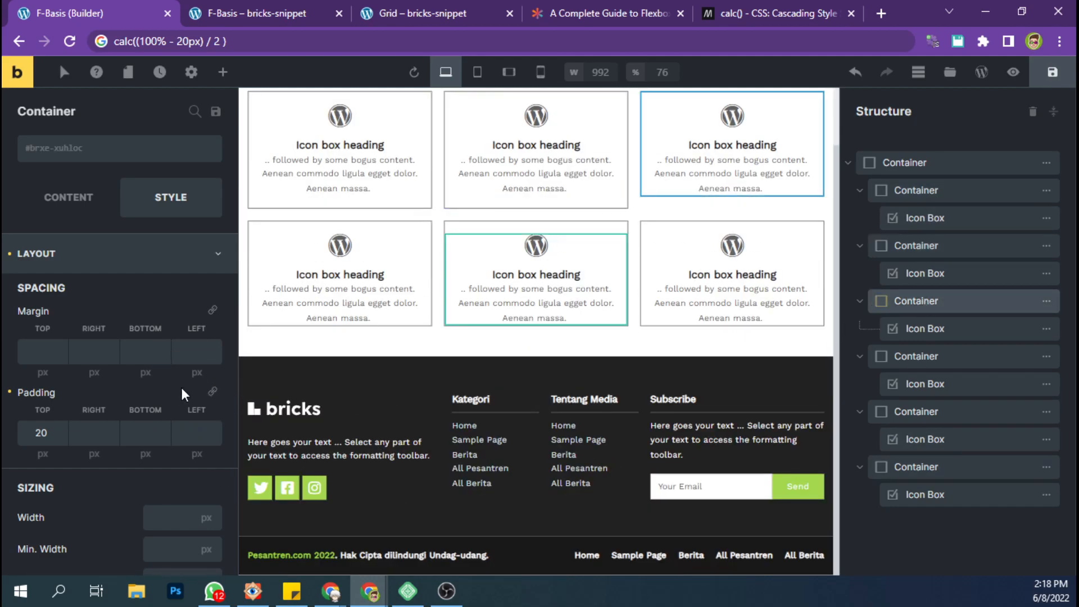
click(920, 364)
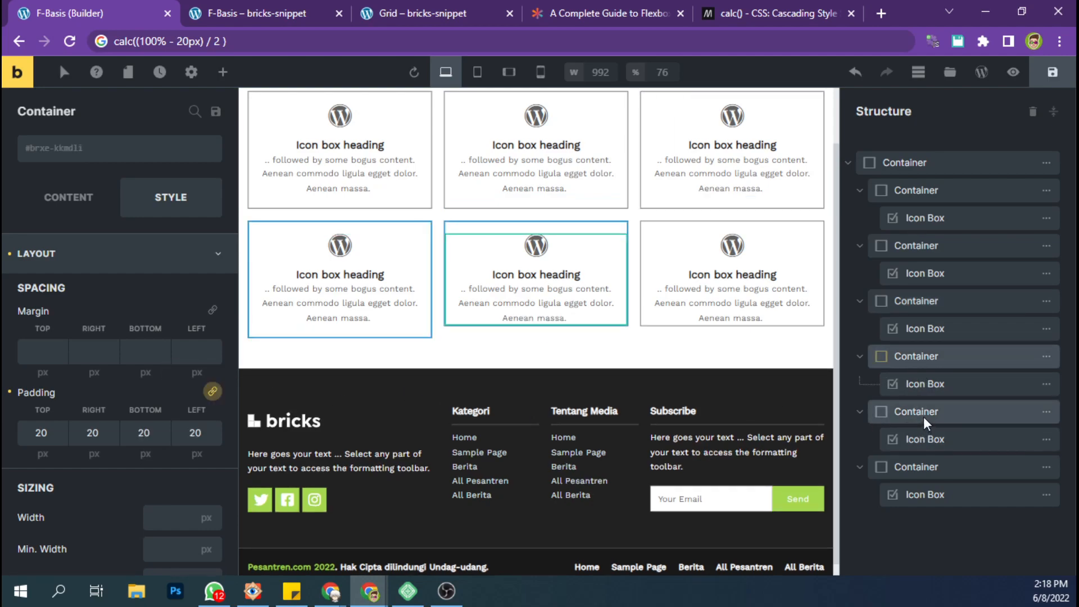
click(923, 417)
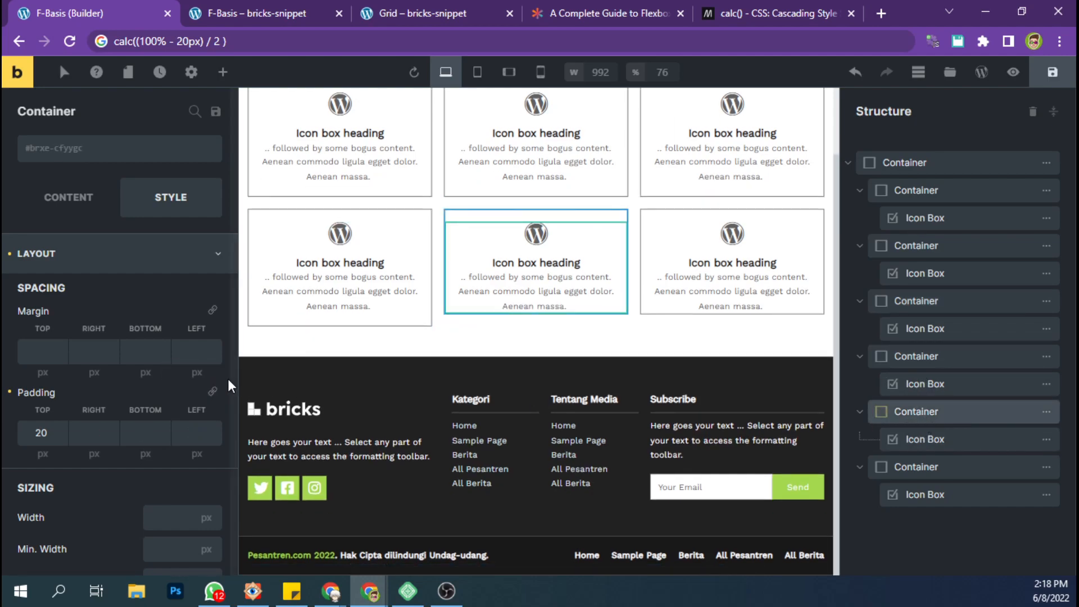
click(926, 471)
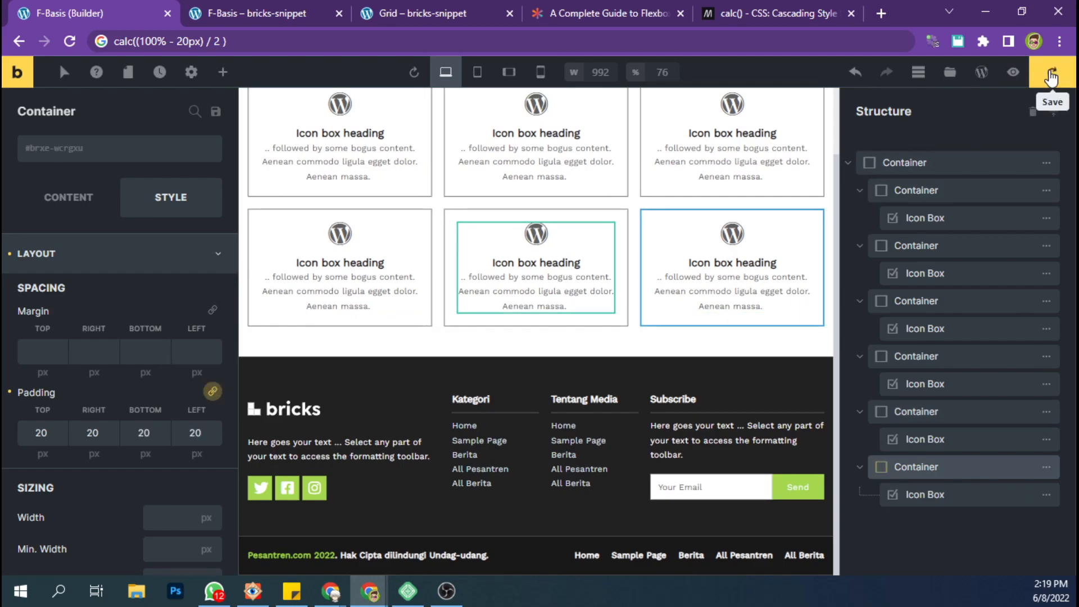
Review the padded card grid on the live page and reload that page in the other Chrome window.
click(247, 12)
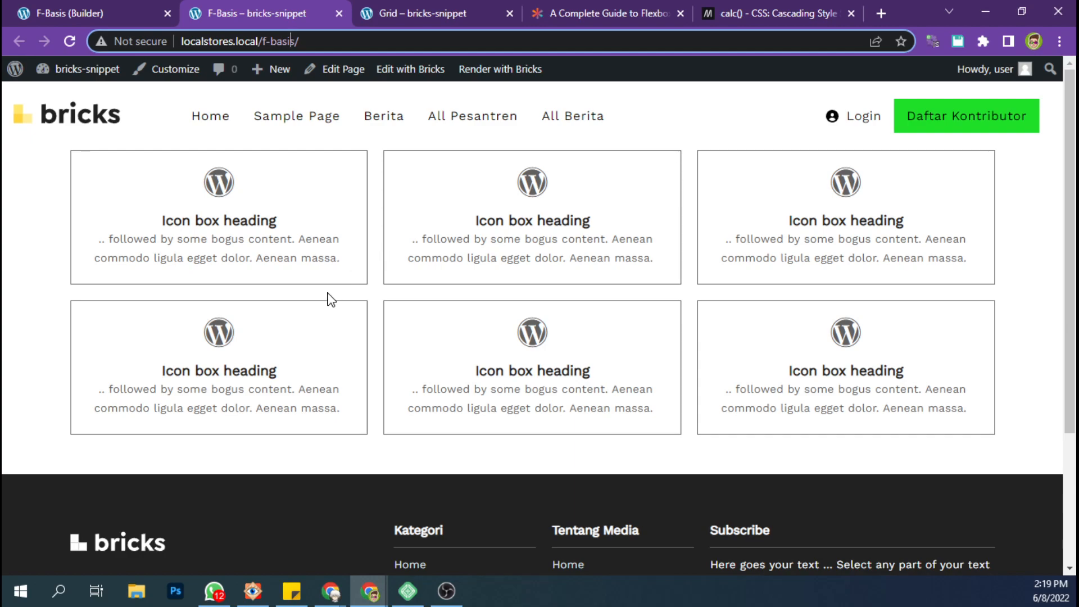
scroll(208, 360, down, 3)
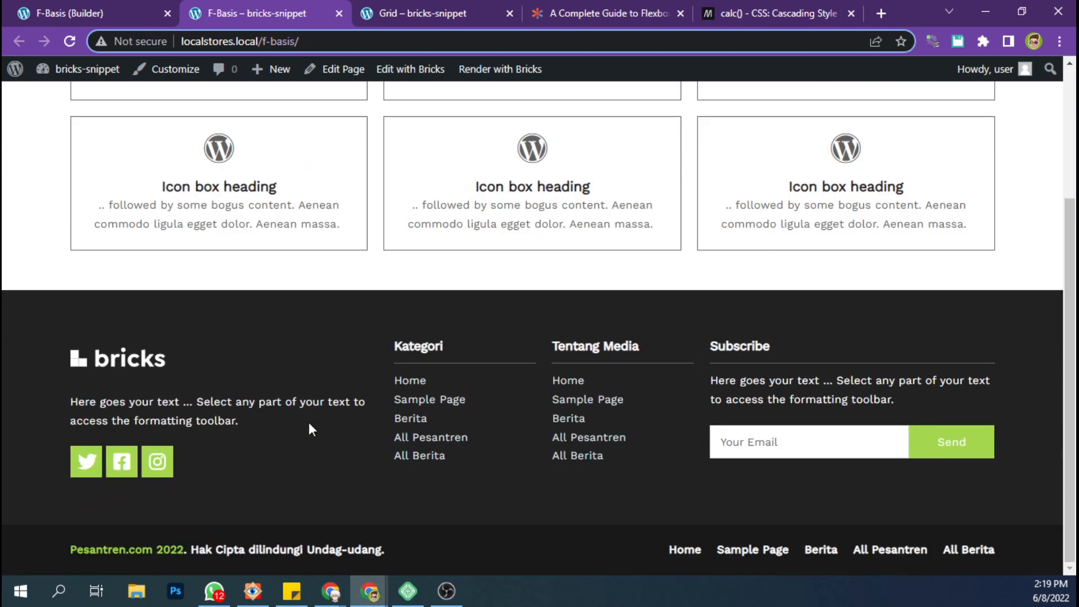
mouse_move(331, 591)
click(373, 516)
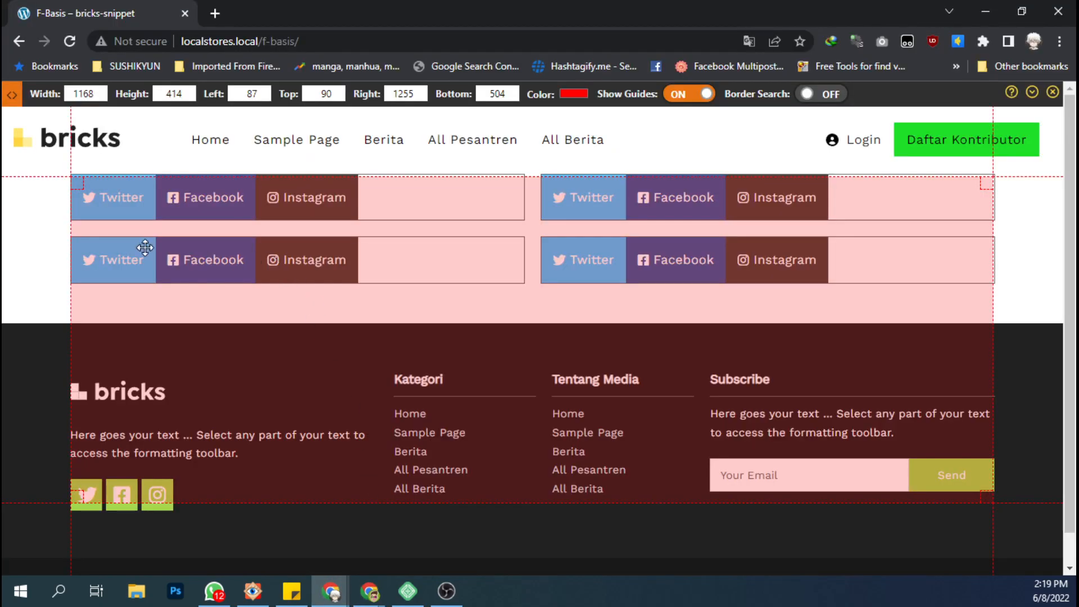
key(F5)
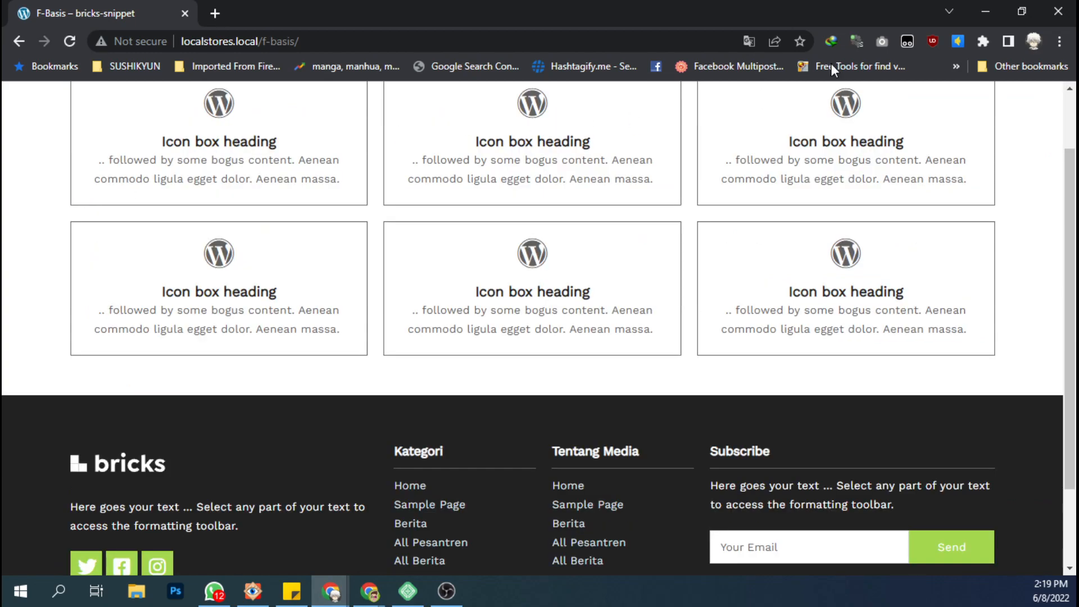
Measure the width of the card grid on the live page with Page Ruler Redux.
click(982, 44)
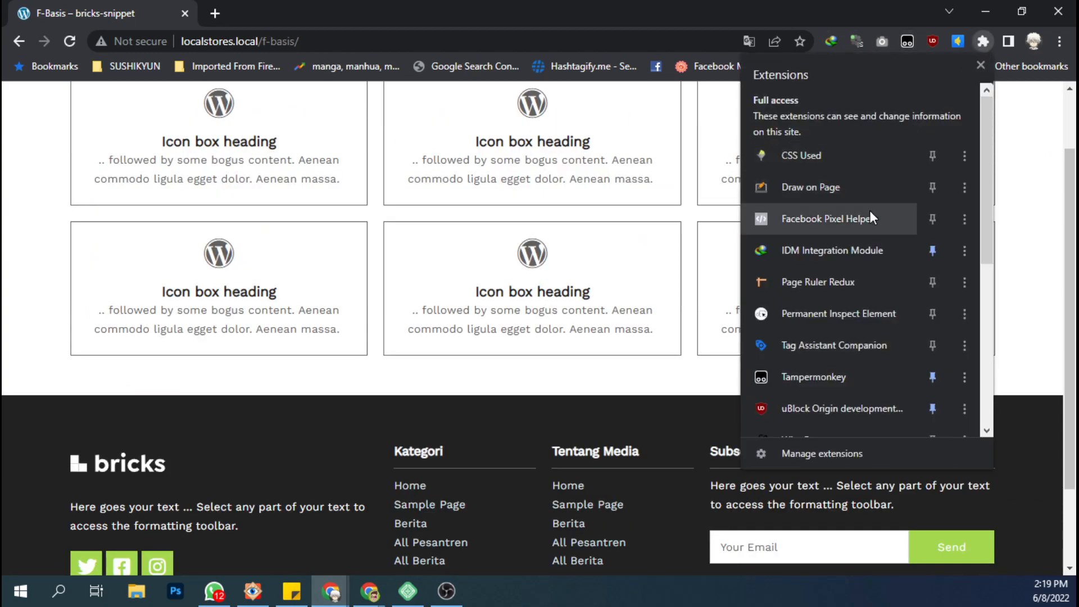
click(832, 284)
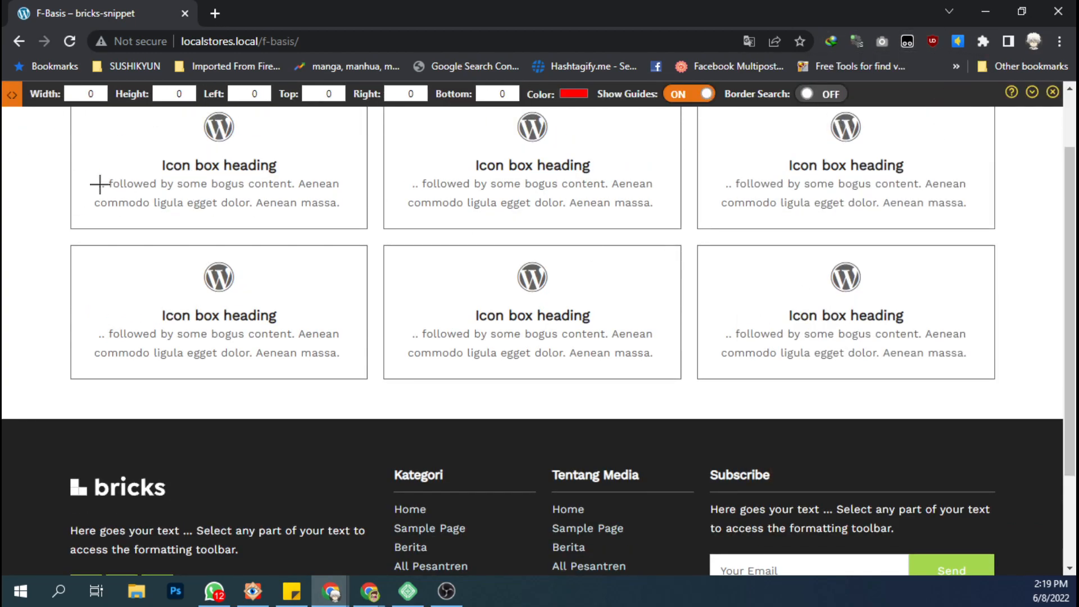
drag(71, 187, 997, 537)
scroll(807, 441, up, 2)
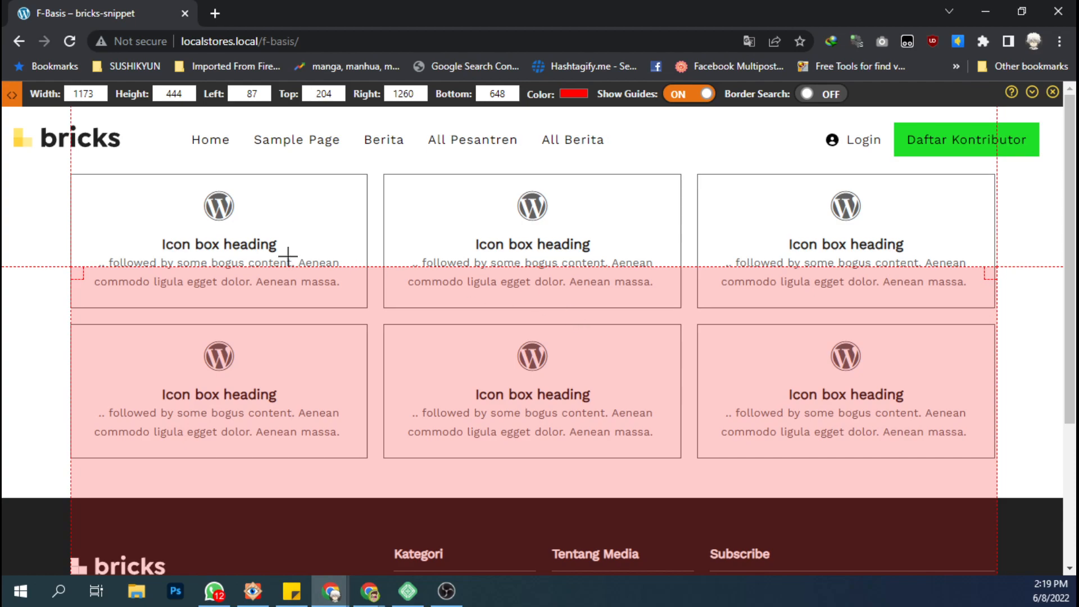
click(59, 299)
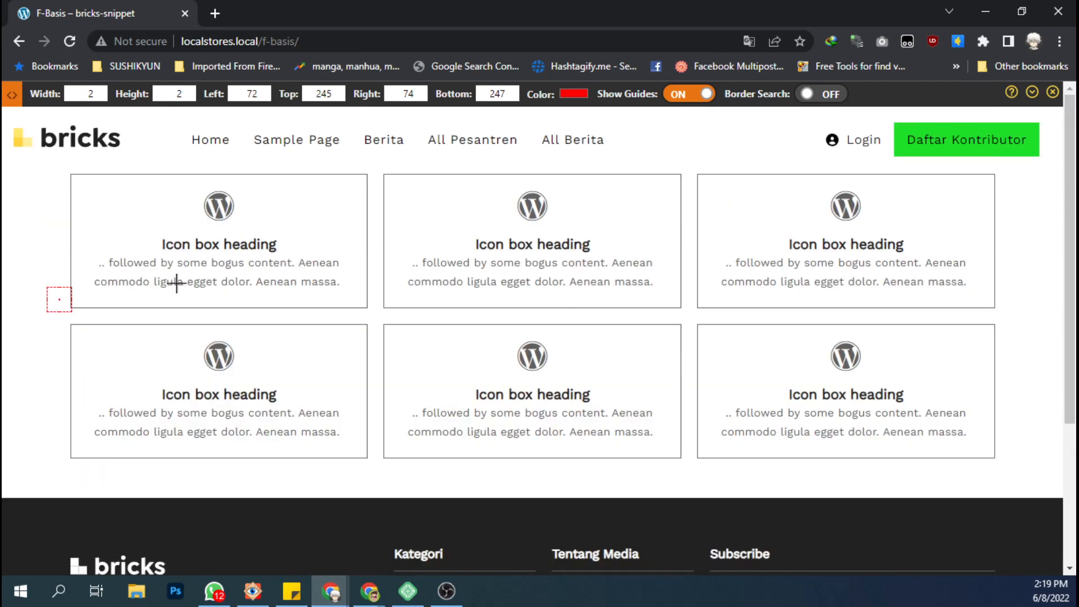
scroll(225, 295, down, 2)
scroll(314, 312, up, 2)
Return to the Bricks builder and collapse the first five nested containers in the structure.
click(987, 14)
click(36, 12)
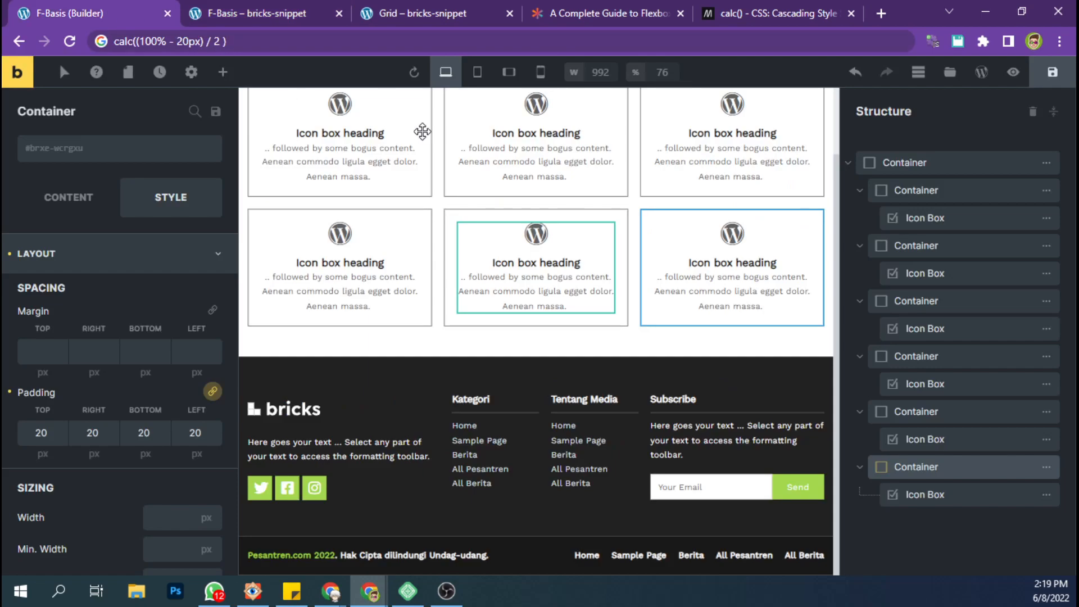
click(860, 191)
click(860, 217)
click(860, 245)
click(860, 272)
click(860, 301)
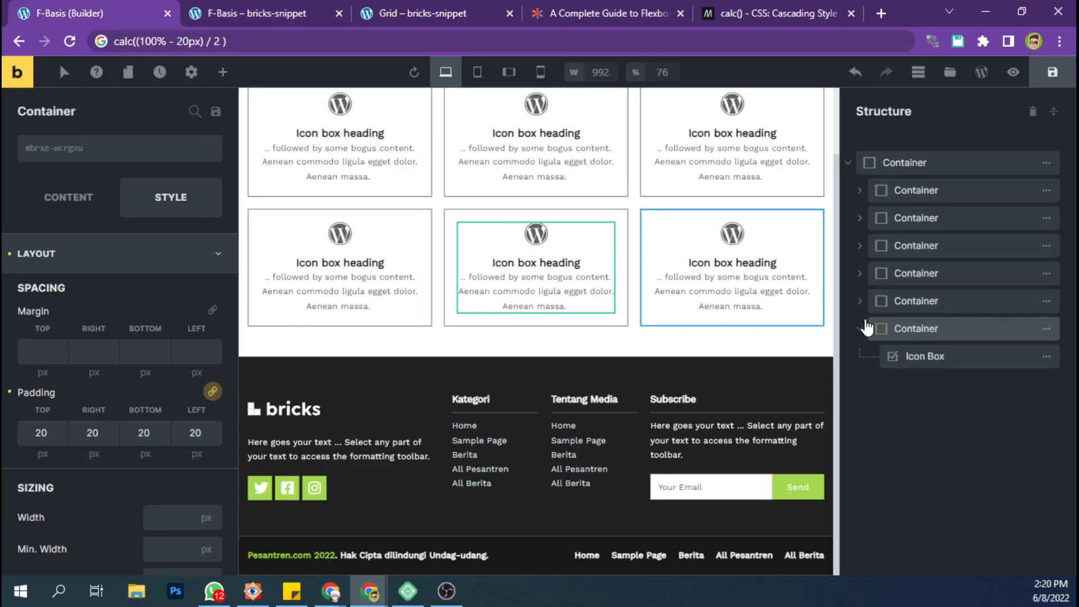
Change the divisor in the first nested container's calc() flex basis to 4.
click(901, 198)
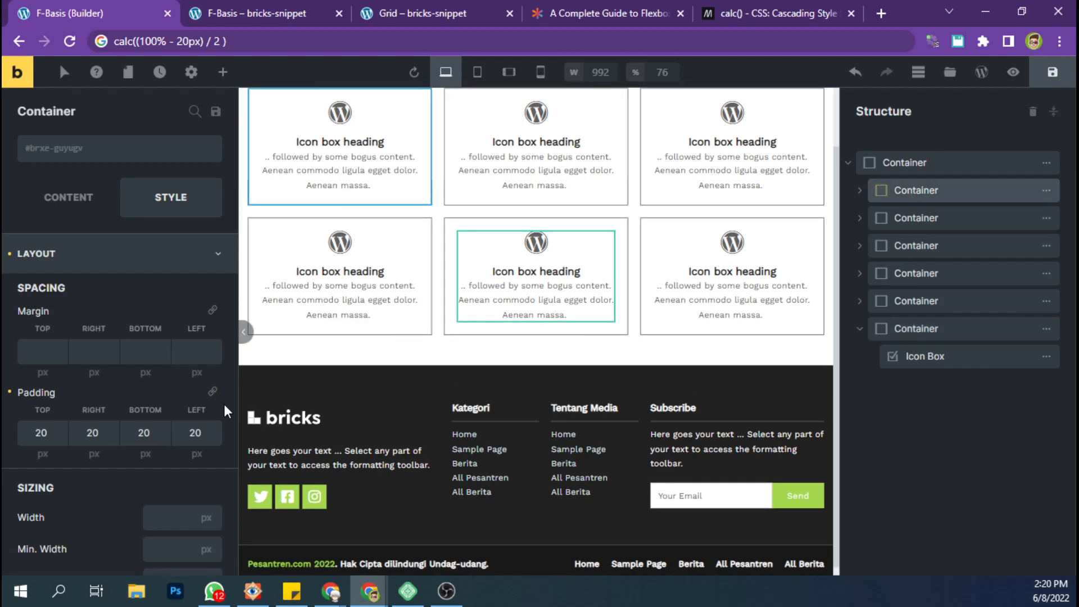
click(68, 196)
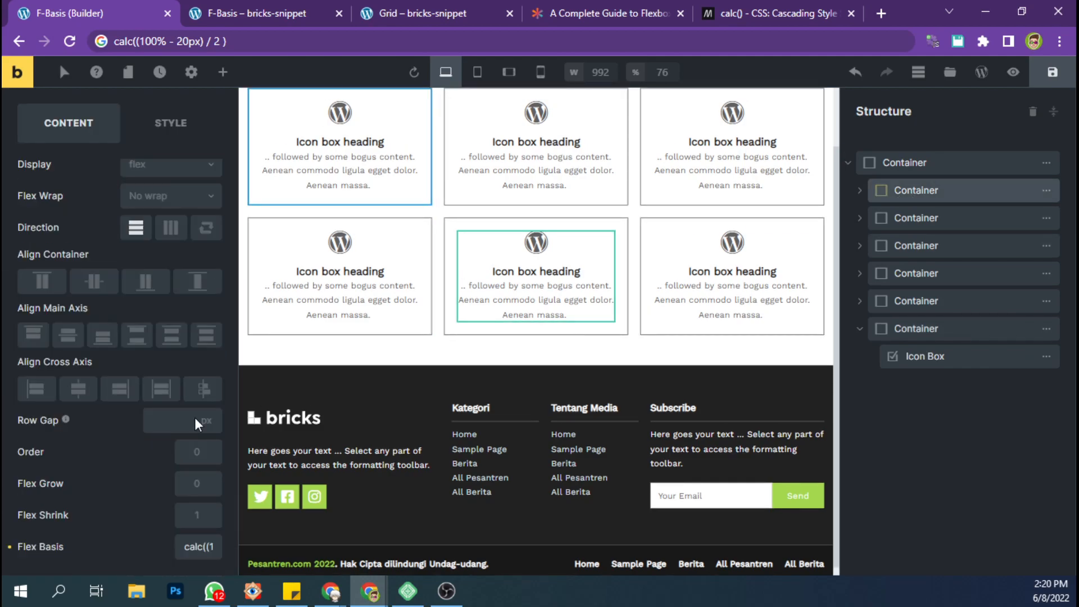
drag(192, 553, 240, 555)
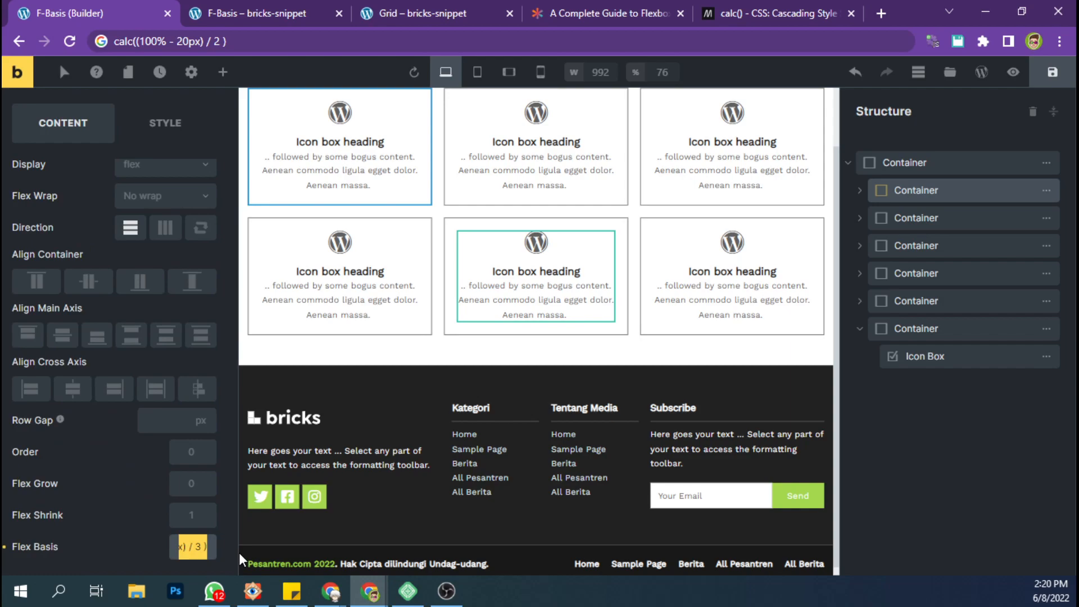
key(Right)
key(Left)
key(Left)
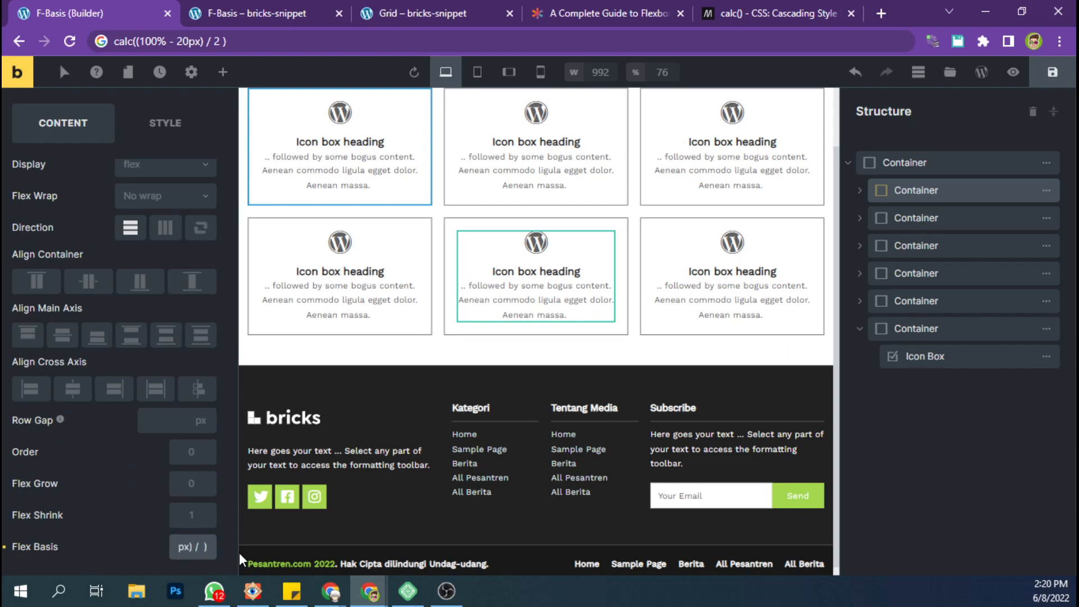
key(BackSpace)
text(4)
Change the subtracted gap in the first nested container's flex basis to 60px and copy the complete calc() expression.
key(Left)
key(Left)
key(Left)
key(Left)
key(Left)
key(Left)
key(Left)
key(Left)
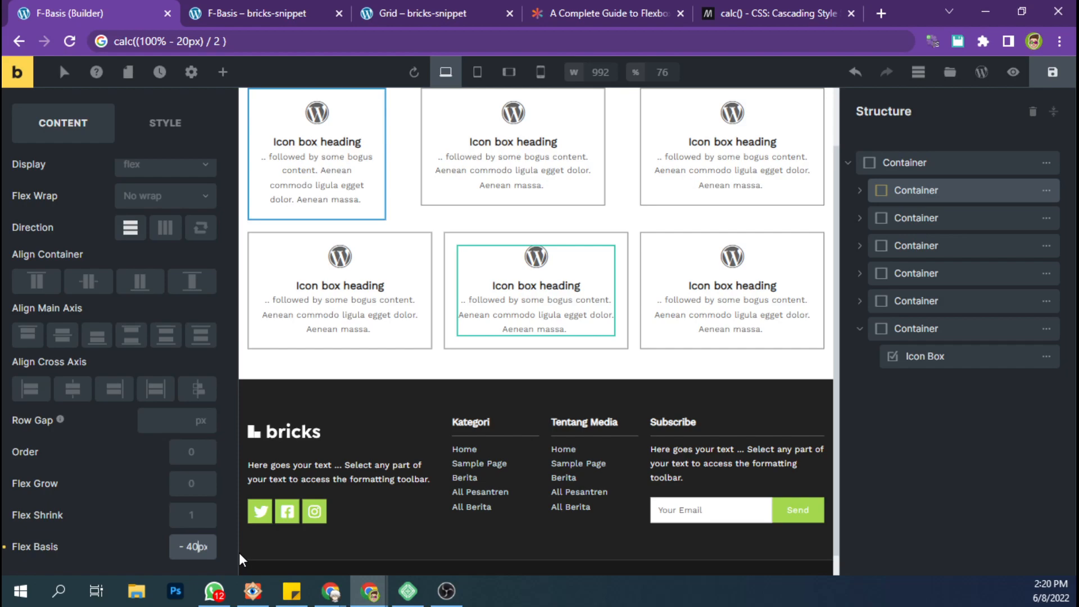
key(BackSpace)
text(6)
triple_click(202, 547)
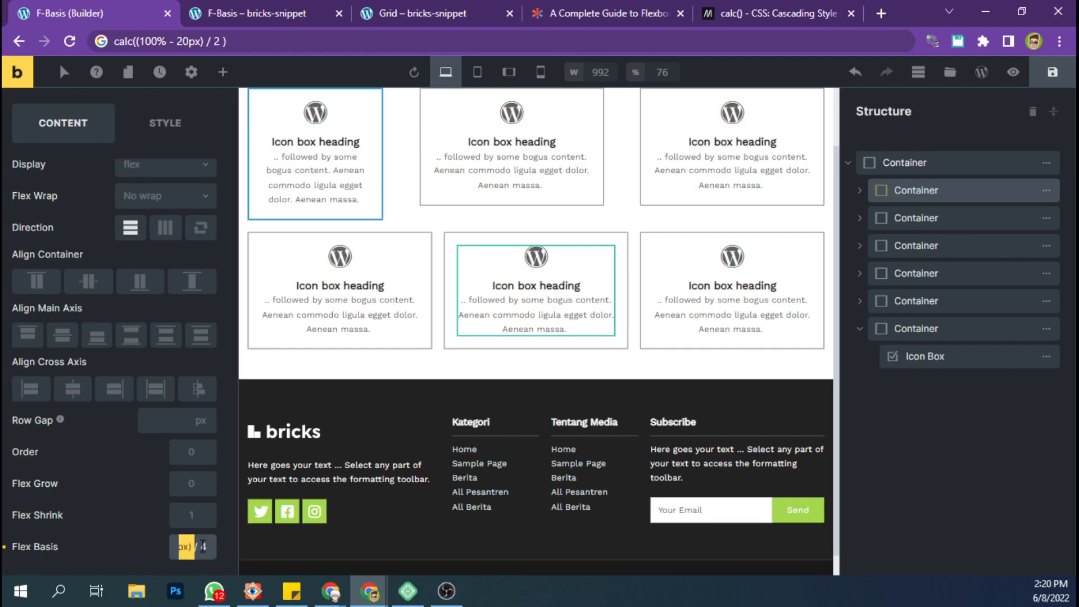
Replace the flex basis of the second, third and fourth nested containers with the copied calc() expression.
click(918, 217)
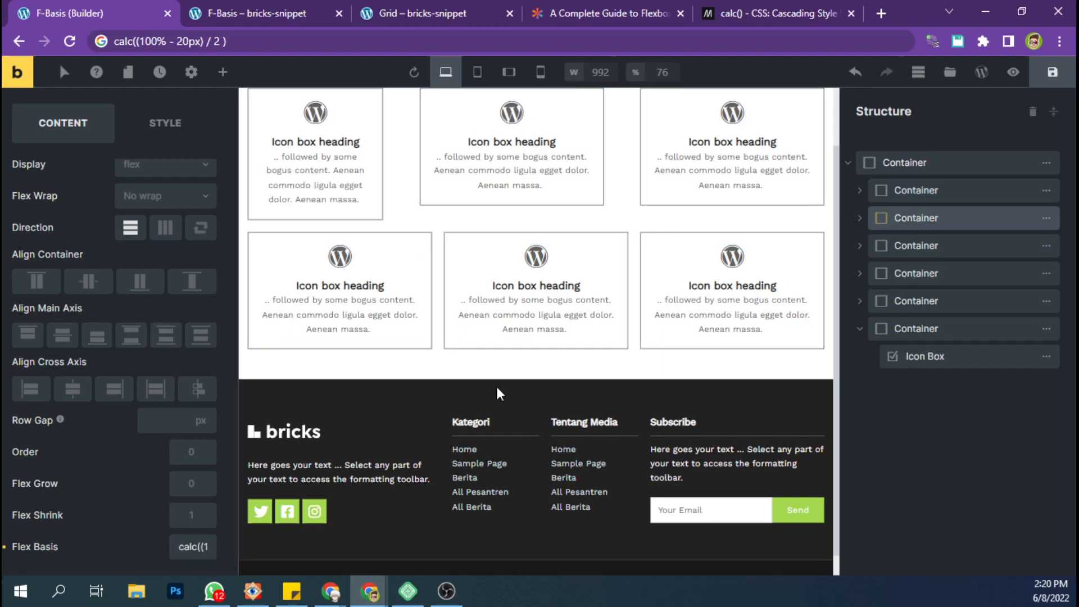
triple_click(206, 546)
text(calc((100% - 60px) / 4 ))
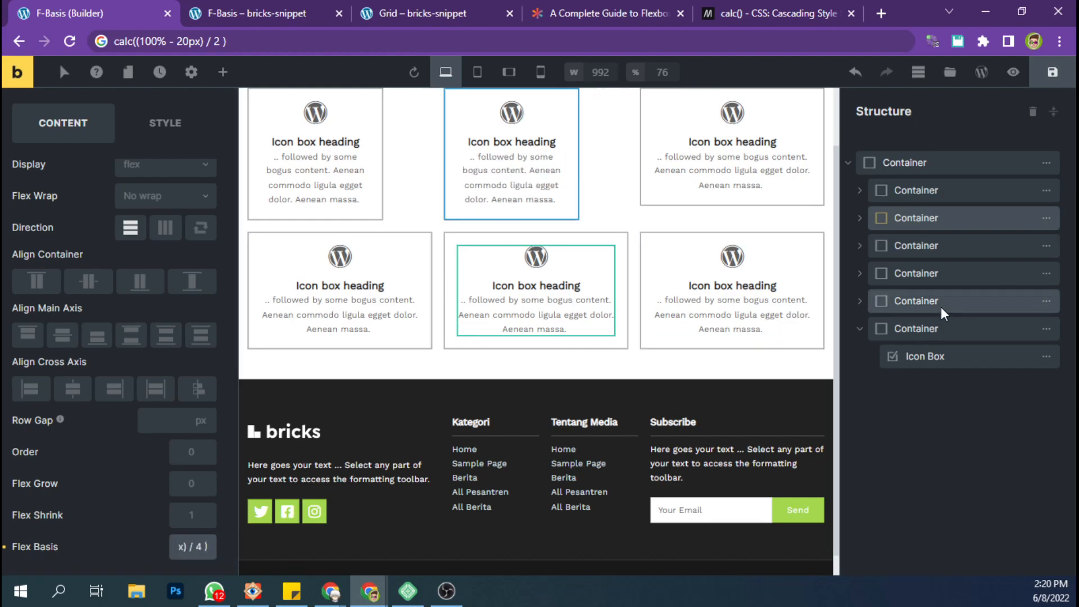
click(915, 252)
triple_click(203, 547)
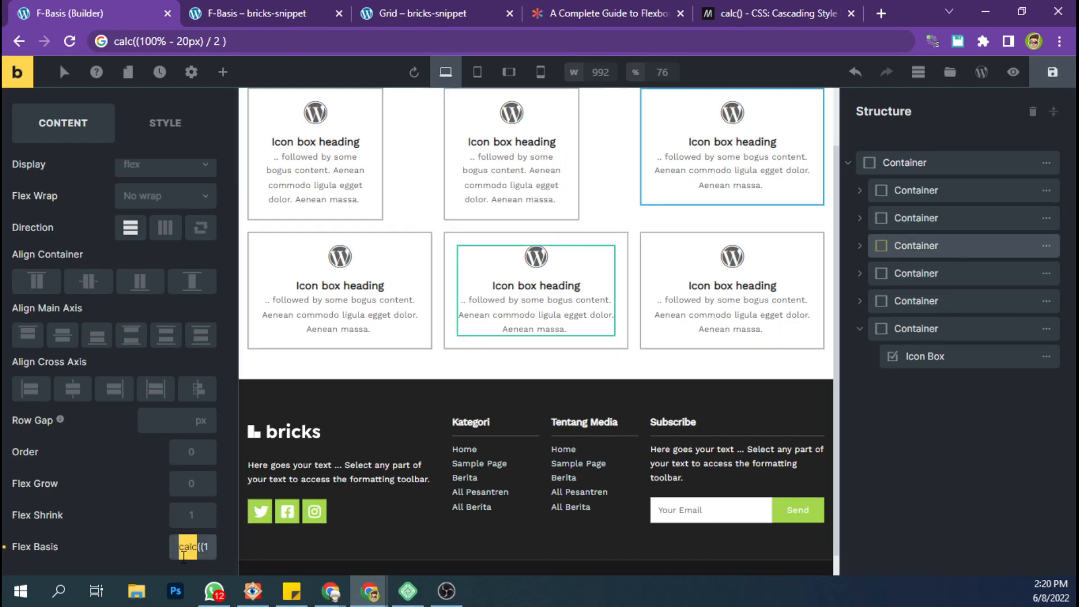
key(ctrl+v)
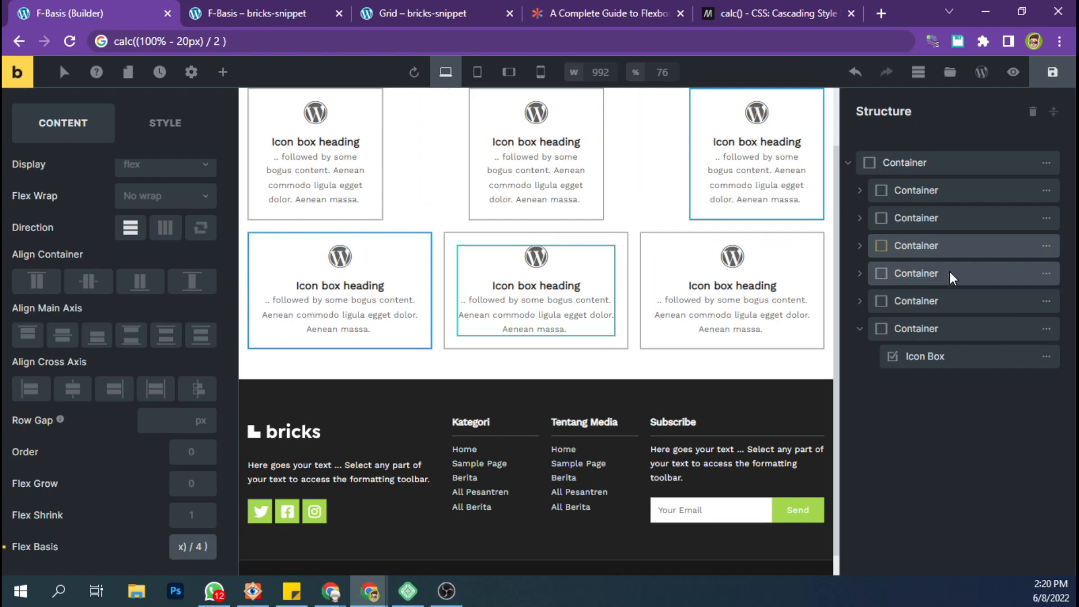
click(906, 276)
triple_click(202, 546)
key(ctrl+v)
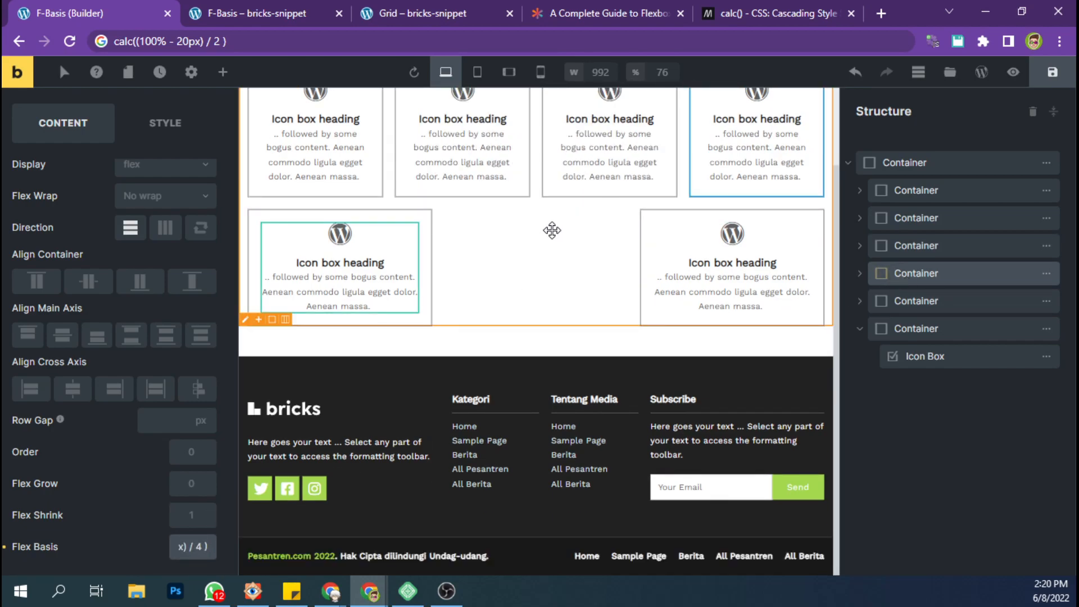
Check the fifth and sixth nested containers and save the page with their flex basis left as is.
scroll(552, 230, up, 1)
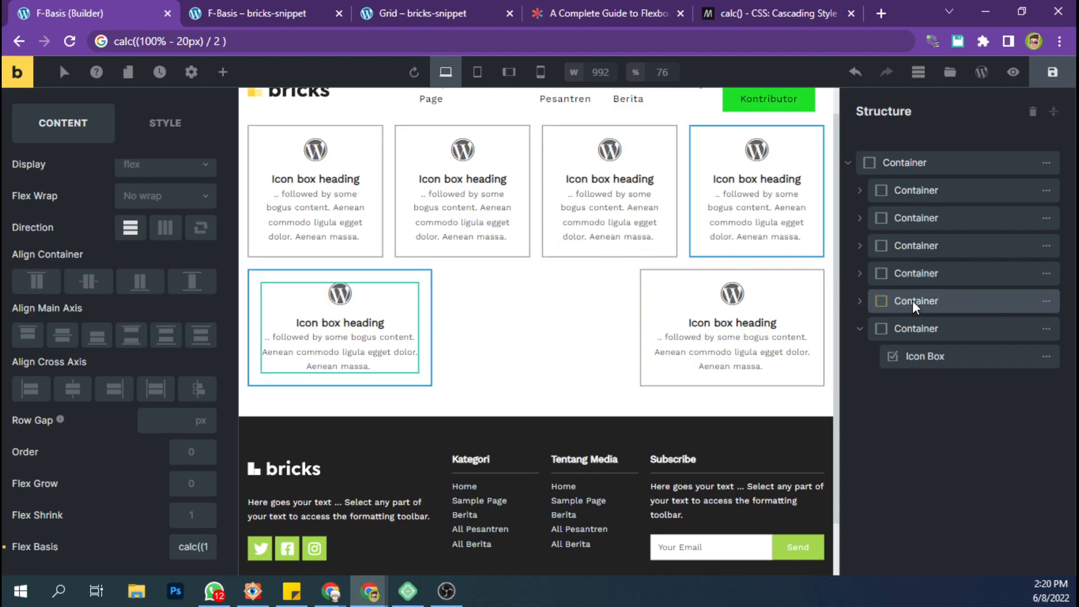
click(913, 300)
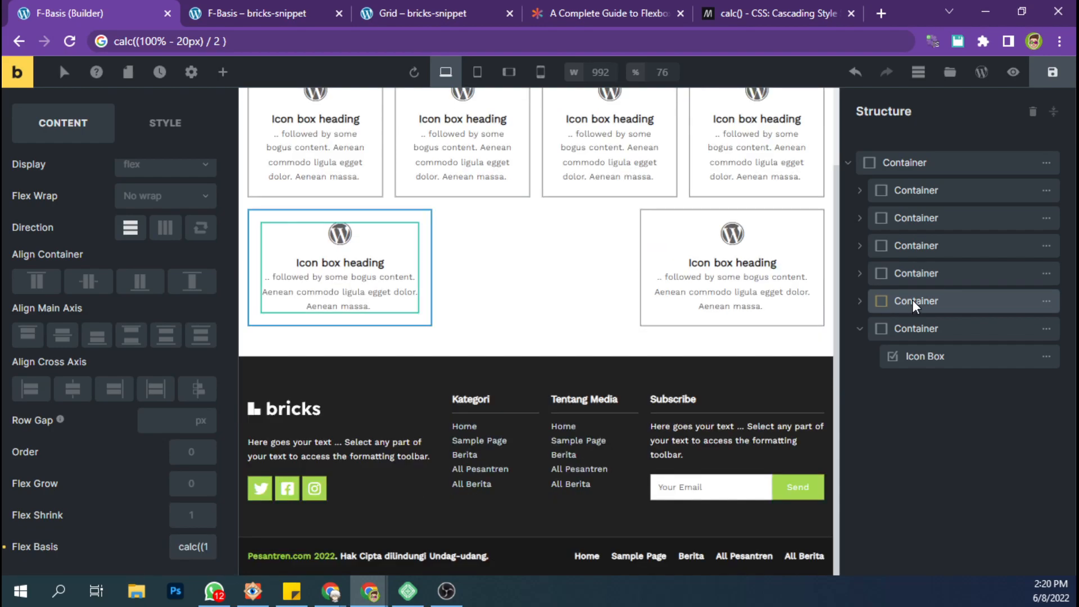
click(912, 329)
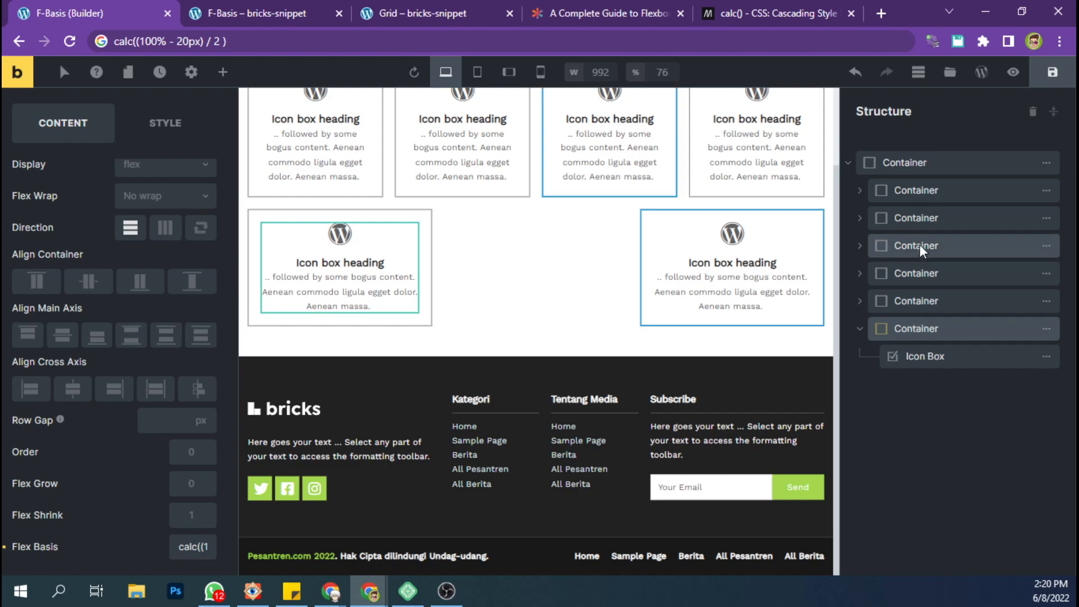
click(1053, 72)
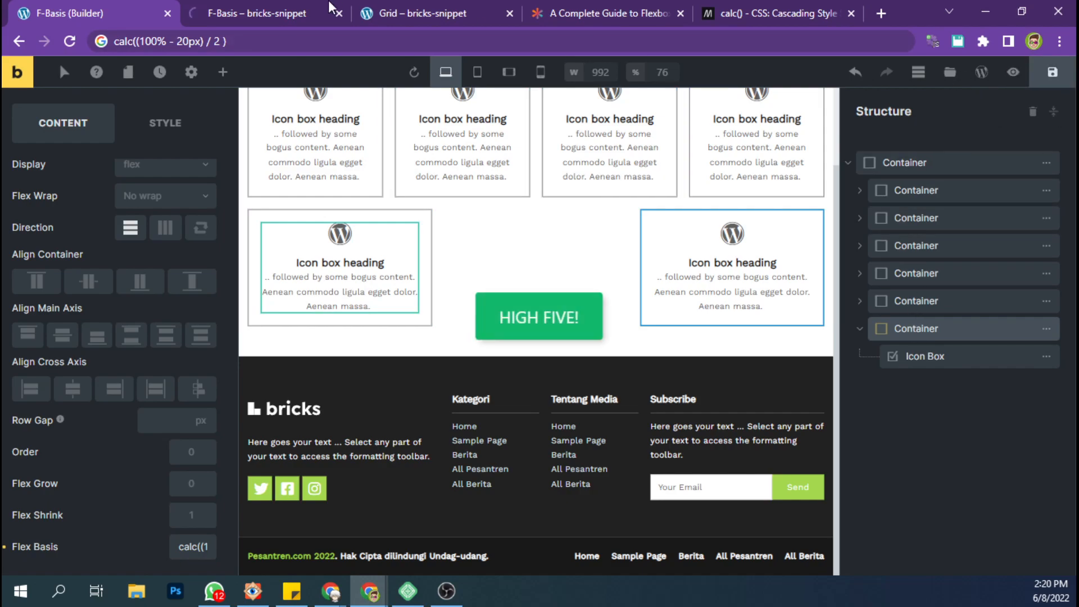
Check the card layout on the reloaded live F-Basis page and collapse the sixth nested container in the builder's structure.
click(328, 13)
key(F5)
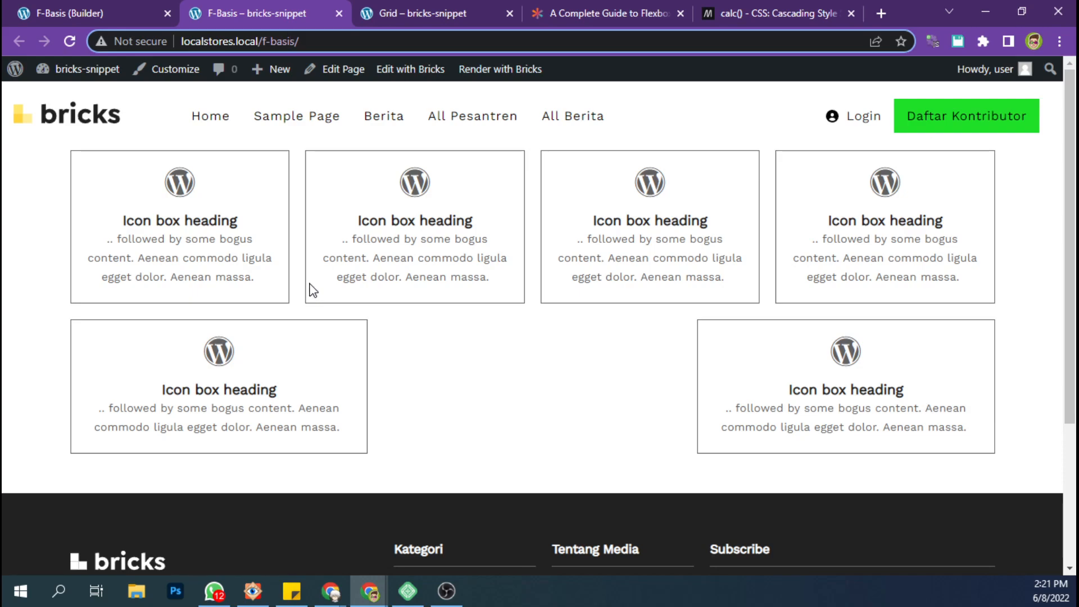
click(130, 3)
click(860, 329)
mouse_move(1048, 330)
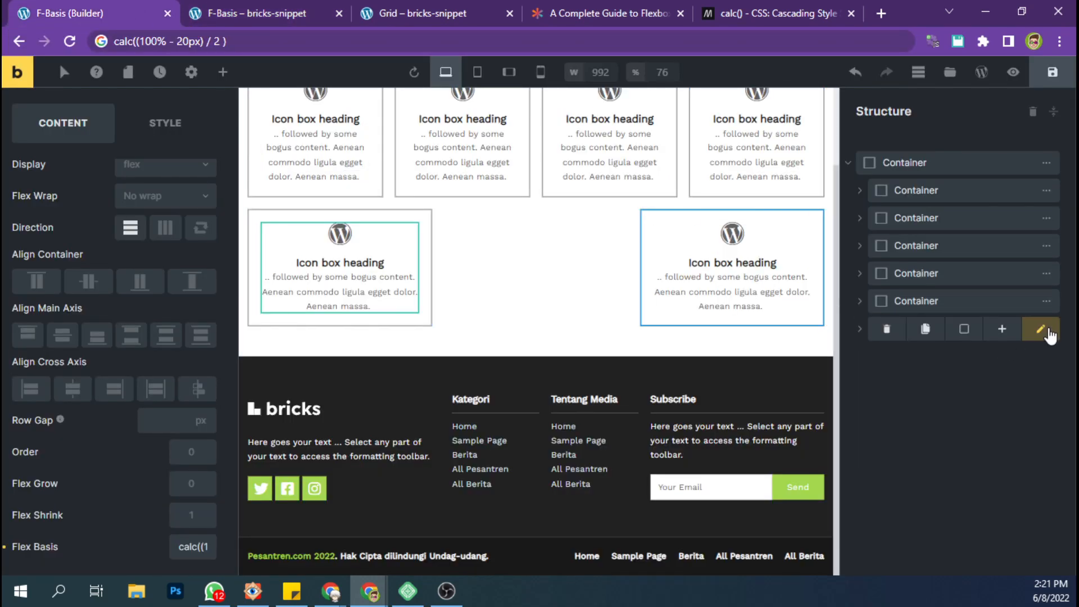
click(1004, 331)
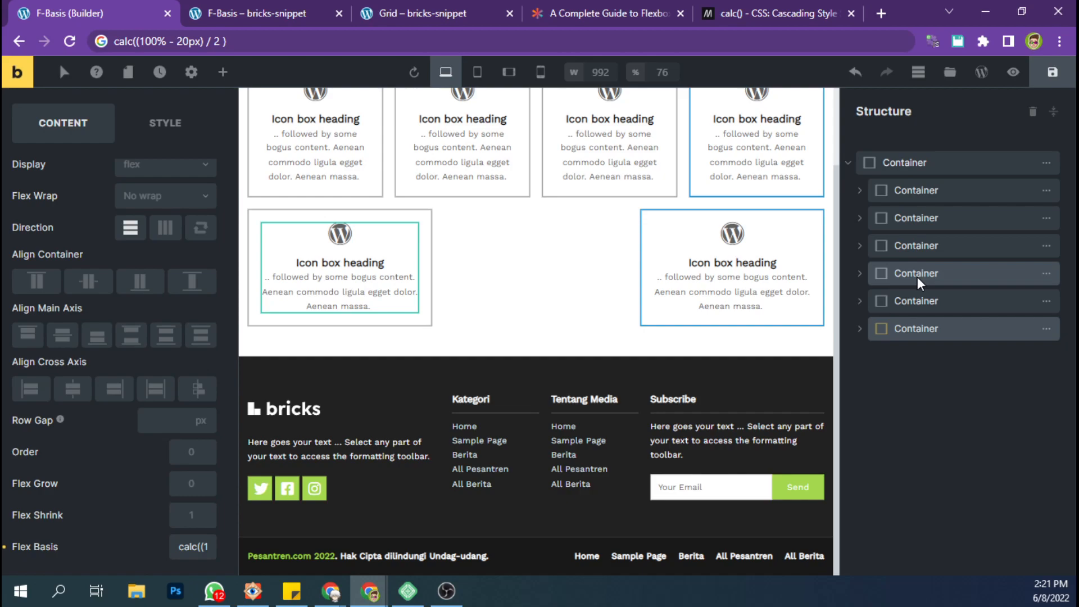
Set the fifth nested container's flex basis to calc((100% - 20px) / 2).
click(915, 302)
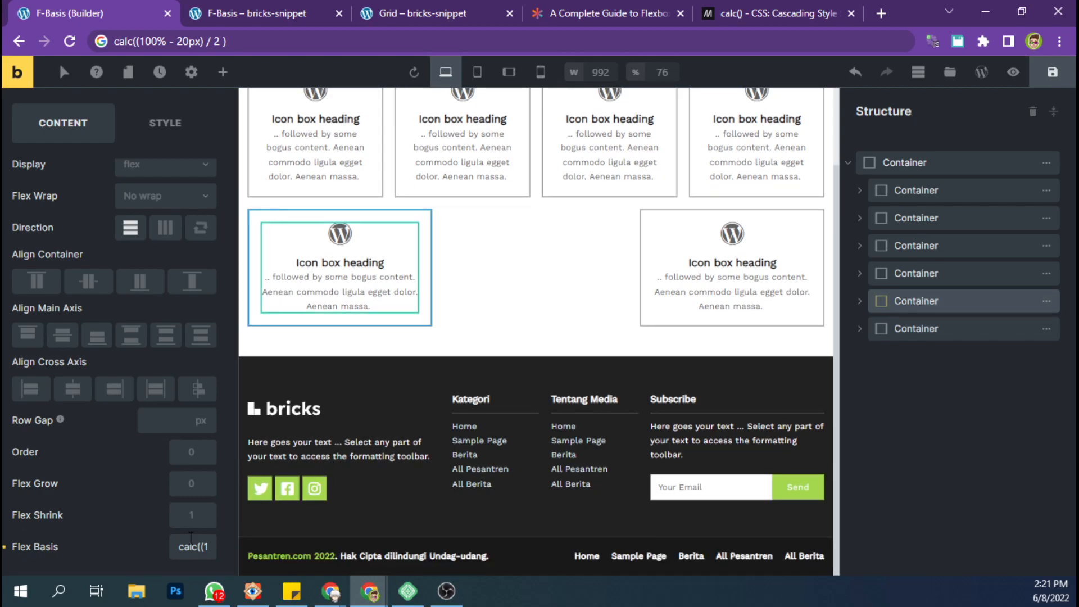
click(184, 537)
key(End)
key(BackSpace)
key(BackSpace)
text(3))
key(Left)
key(Left)
key(Left)
key(Left)
key(Left)
key(Left)
key(Left)
key(Left)
key(Left)
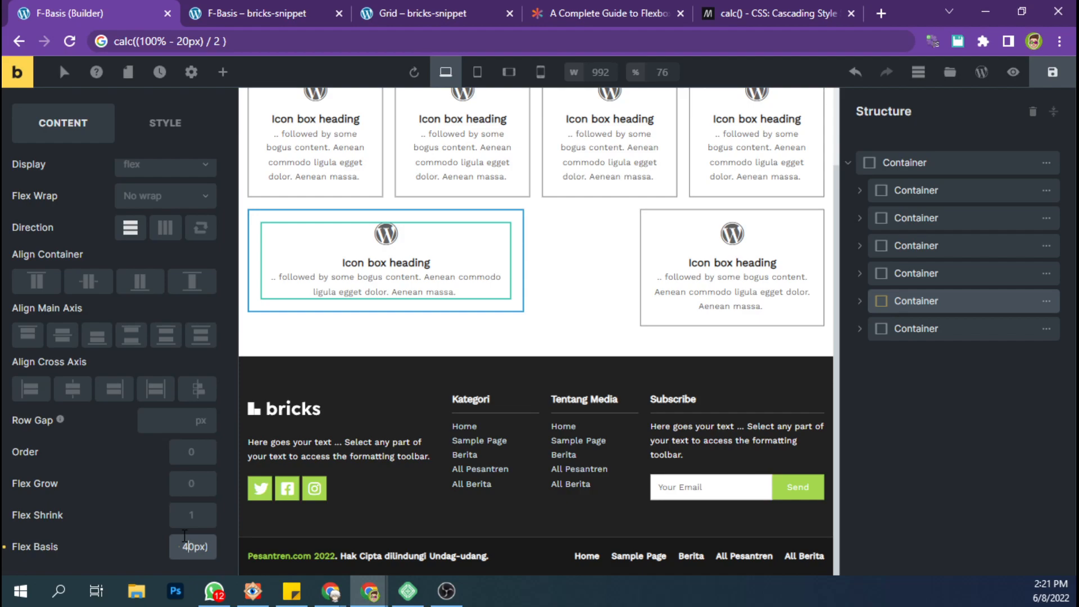
key(BackSpace)
text(2)
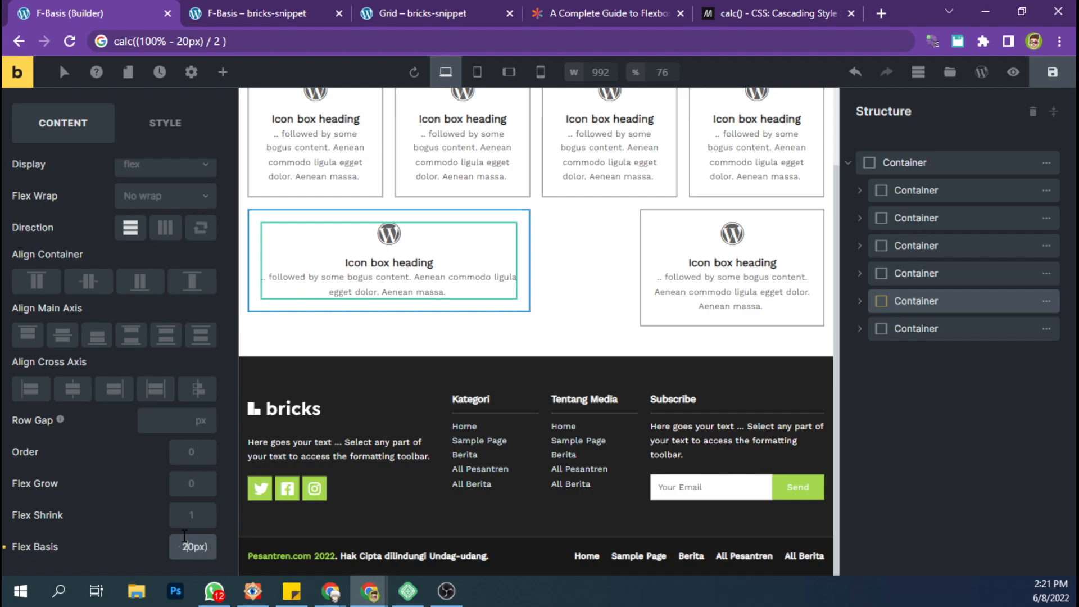
Copy the fifth container's complete calc() flex basis and use it for the sixth nested container.
key(ctrl+a)
click(896, 329)
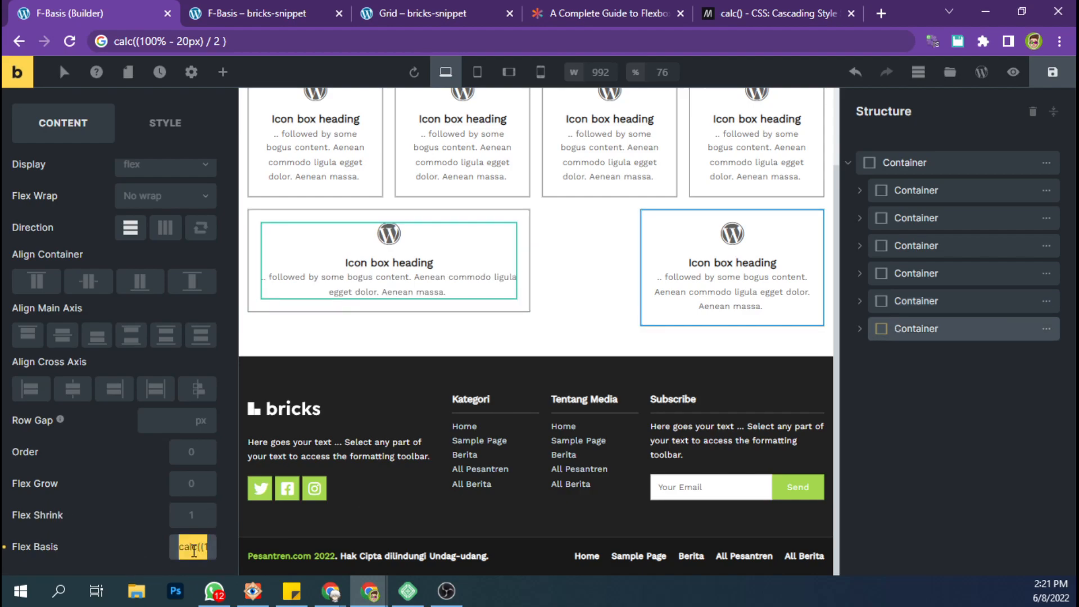
key(ctrl+v)
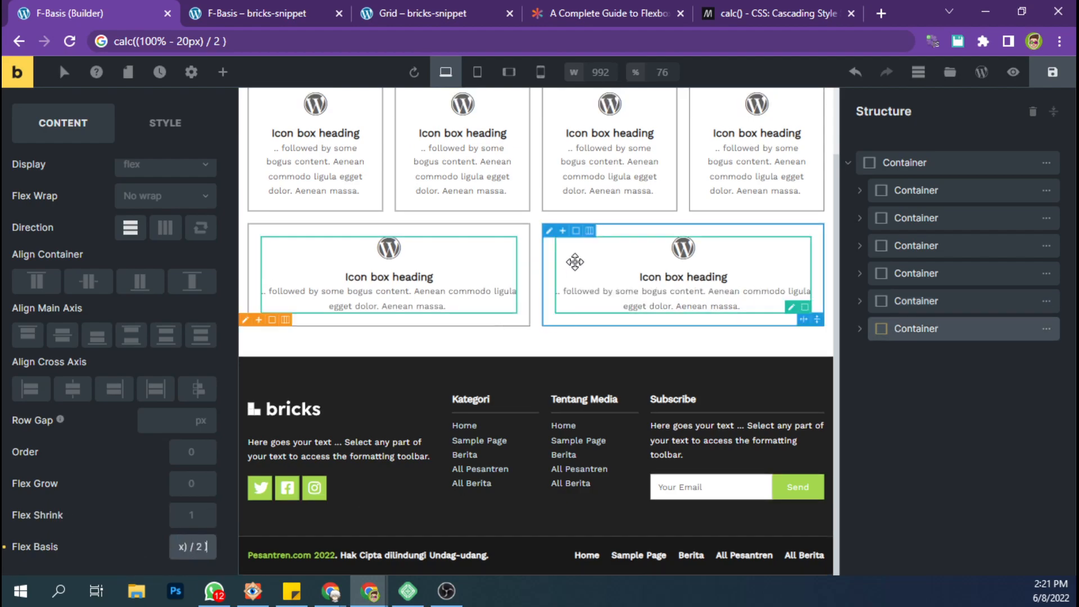
Save the page and check the second card row on the live F-Basis page.
click(1044, 79)
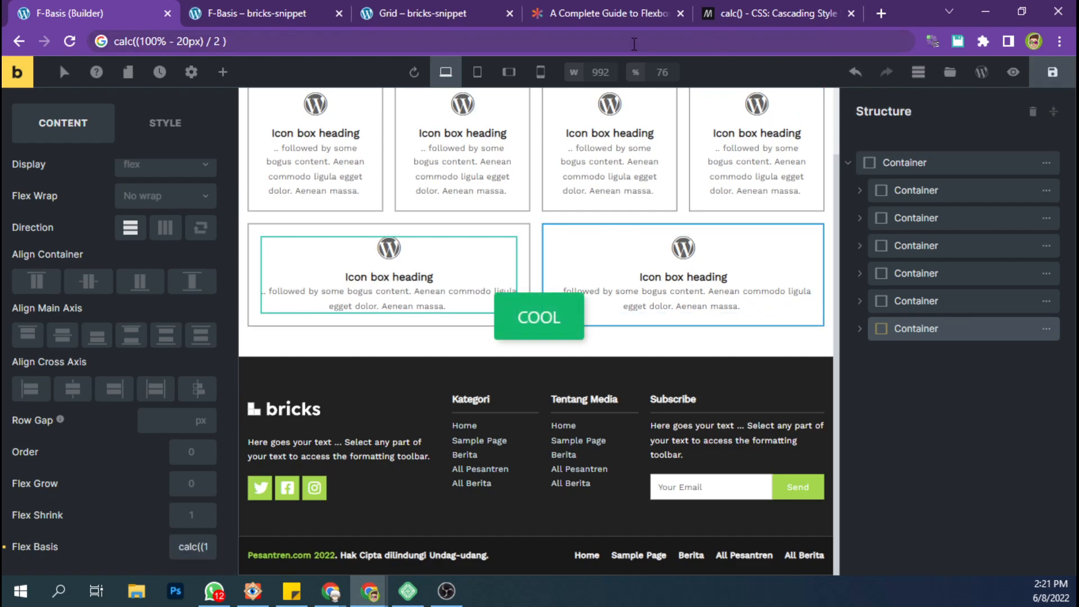
click(310, 2)
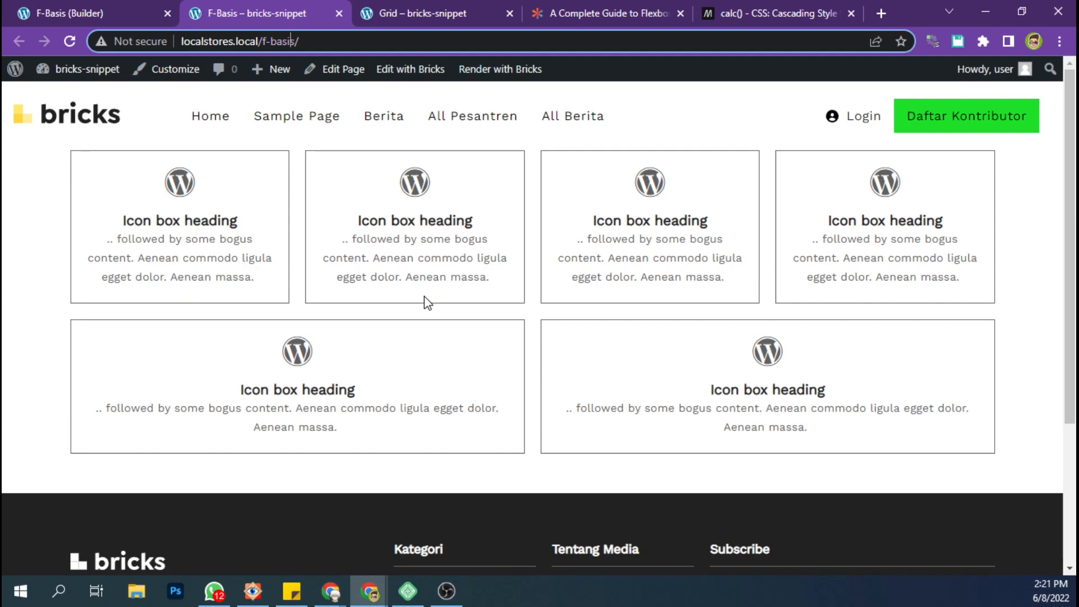
click(133, 4)
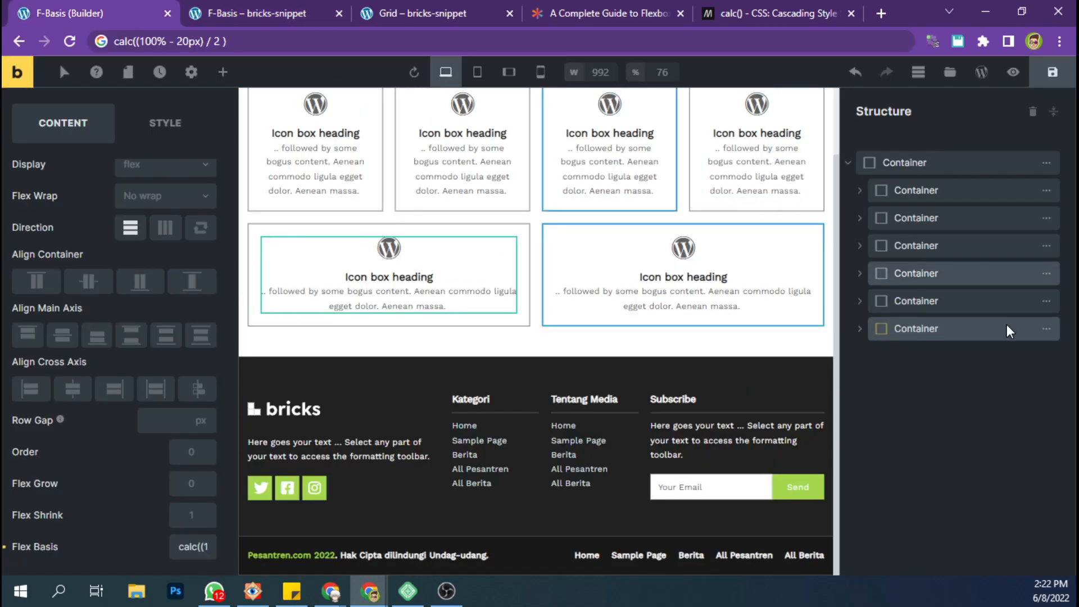
Duplicate the sixth nested container and delete the Icon Box inside the duplicate.
mouse_move(1049, 337)
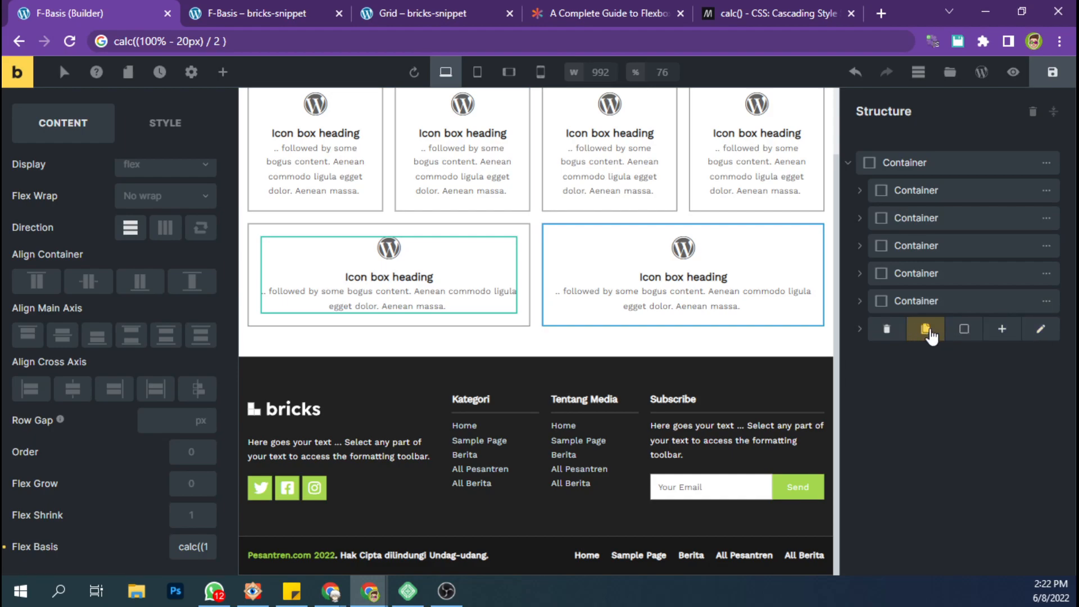
click(926, 330)
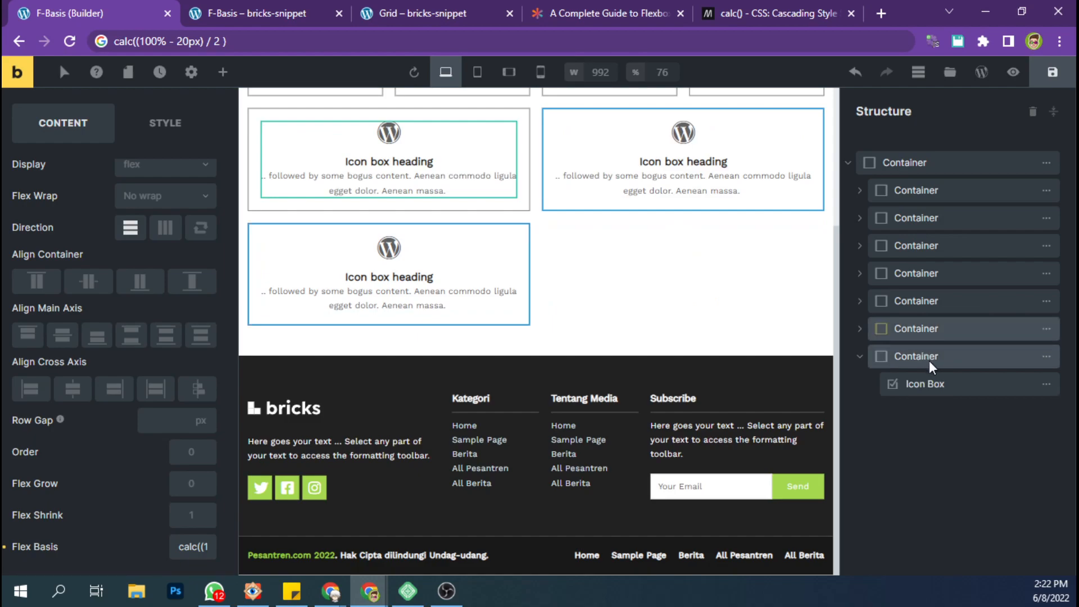
click(989, 384)
click(902, 384)
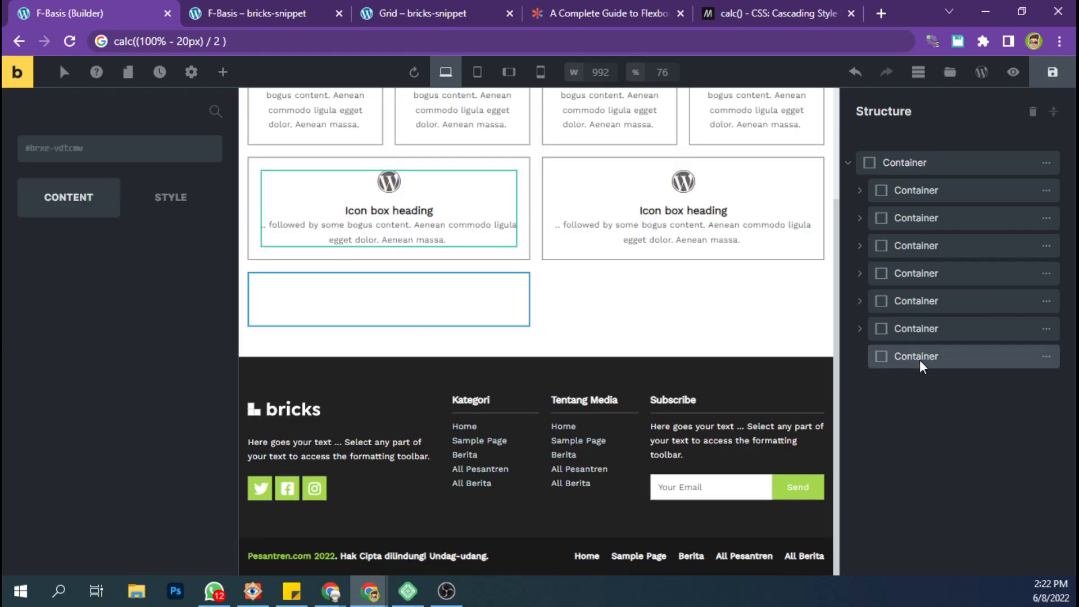
Add four inner containers to the emptied seventh nested container.
click(919, 357)
click(223, 72)
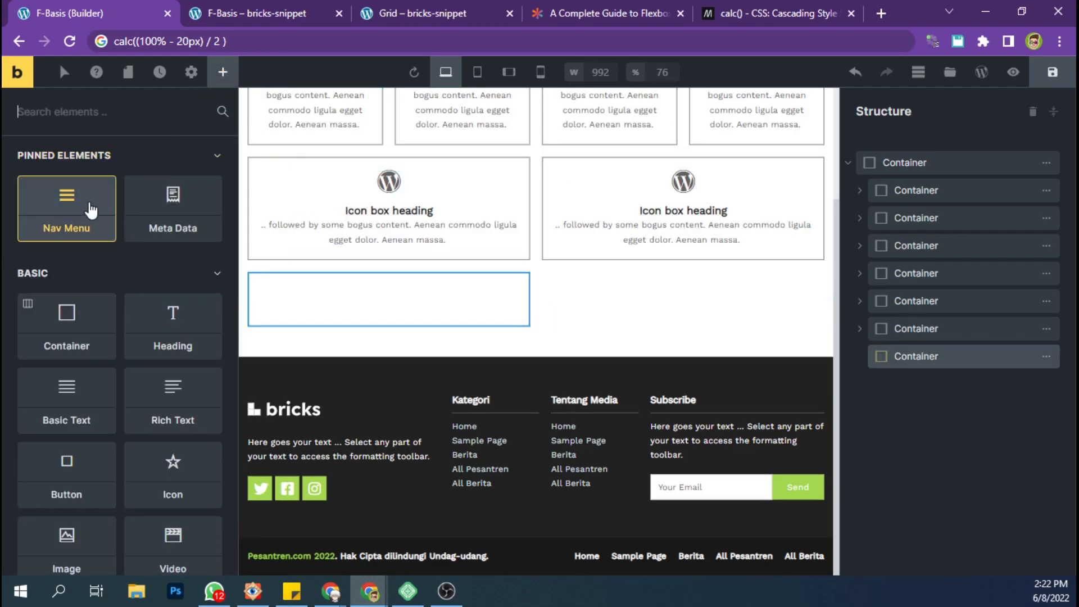
double_click(66, 324)
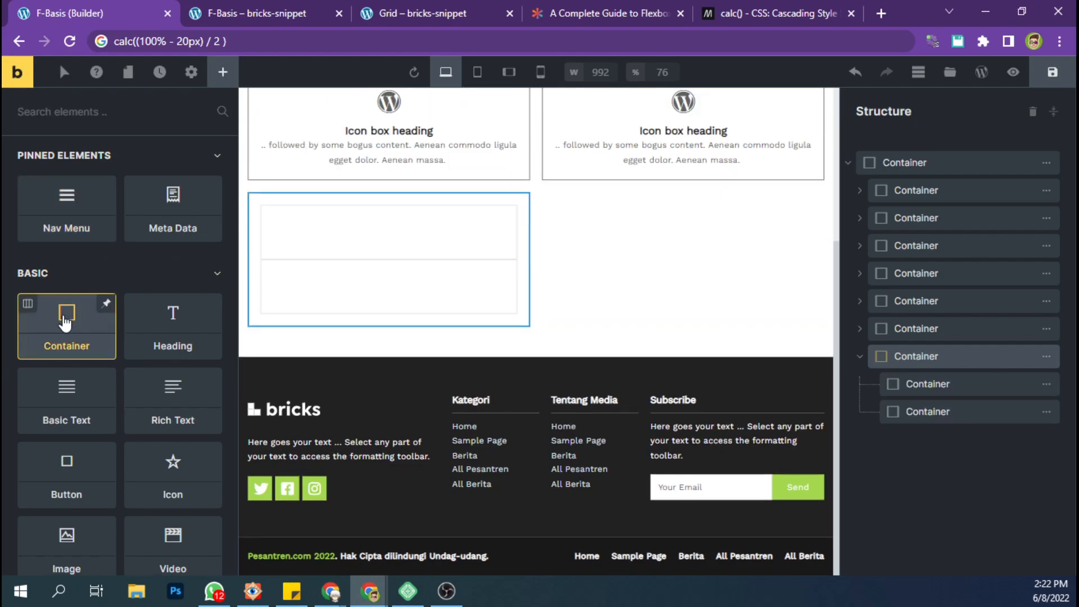
double_click(66, 324)
click(905, 362)
scroll(369, 252, up, 3)
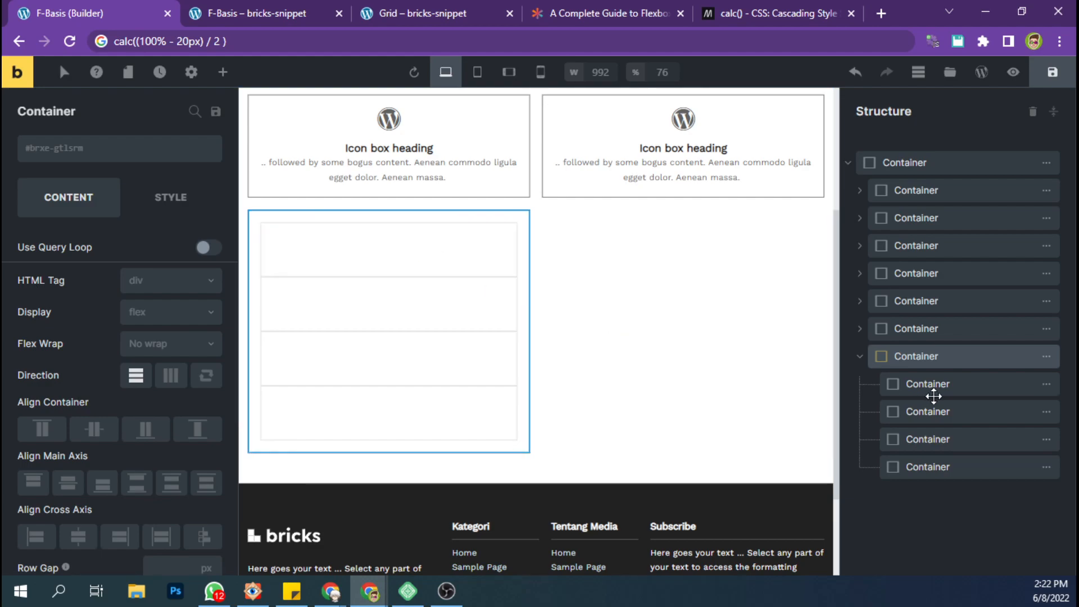
Copy the seventh container's calc() flex basis and apply it to its first inner container.
click(926, 362)
scroll(443, 343, up, 4)
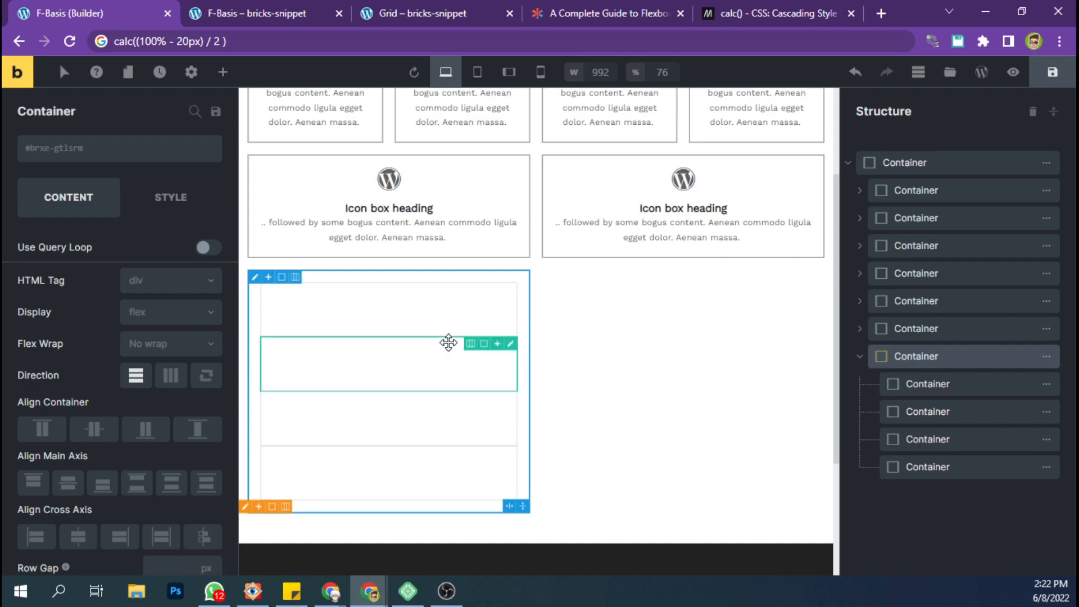
scroll(167, 433, down, 2)
scroll(186, 506, down, 2)
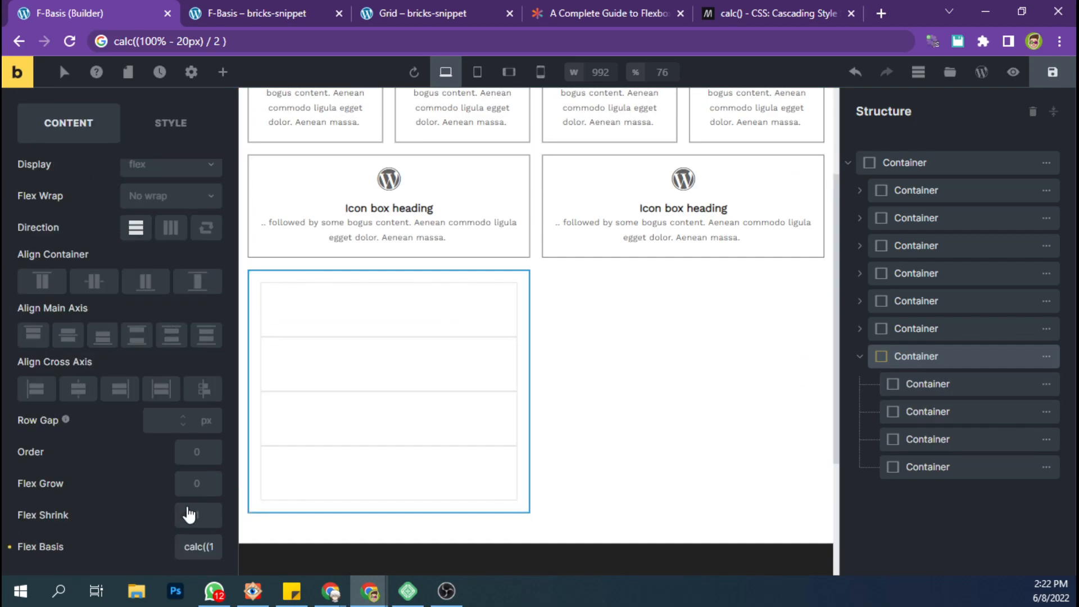
triple_click(192, 546)
key(ctrl+c)
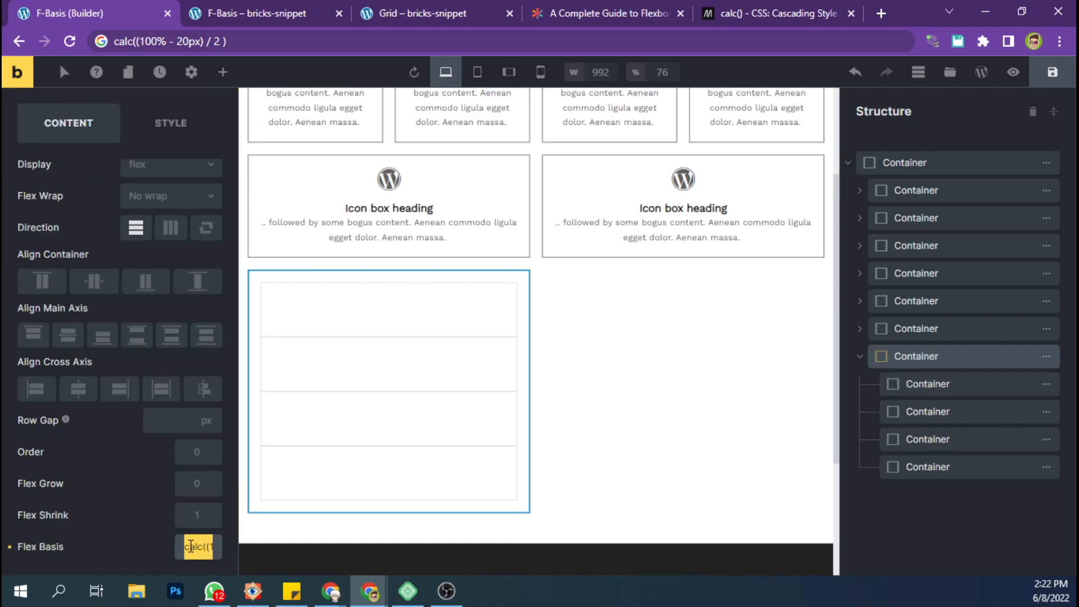
click(933, 388)
click(194, 541)
key(ctrl+v)
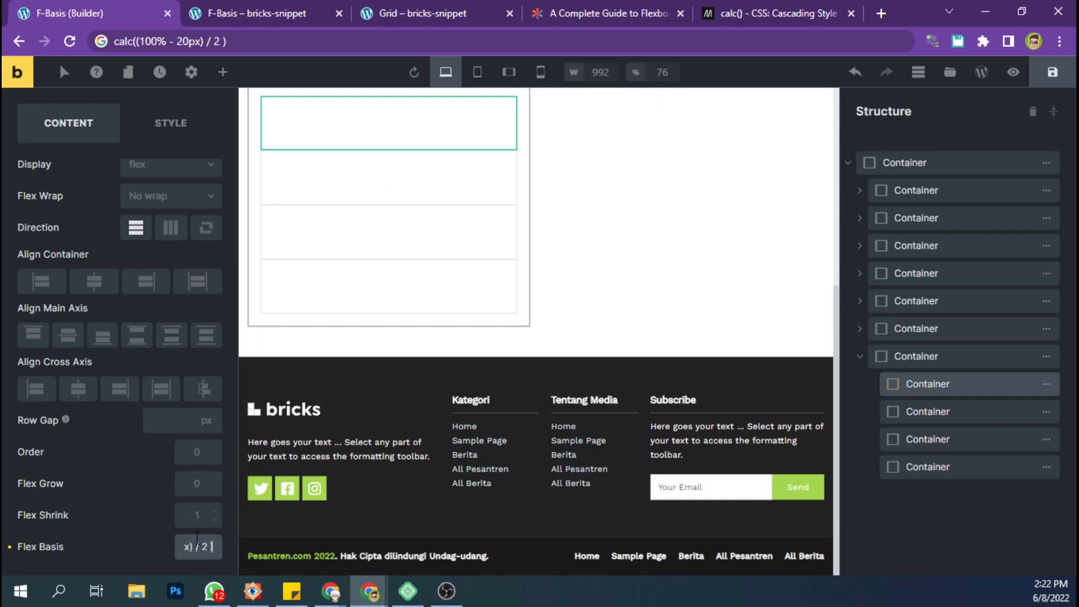
Apply the copied calc((100% - 20px) / 2) flex basis to the second, third and fourth inner containers.
click(945, 414)
click(198, 553)
key(ctrl+v)
click(939, 440)
click(197, 547)
key(ctrl+v)
click(901, 471)
click(197, 547)
key(ctrl+v)
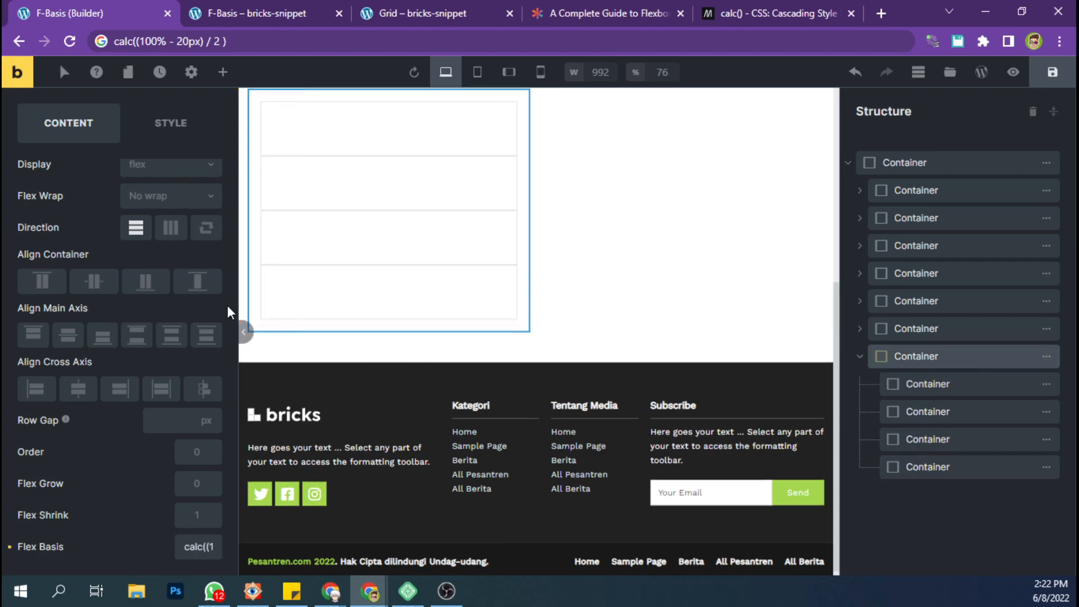
Set the seventh container to wrap in a horizontal direction with space-between alignment on the main axis.
click(924, 354)
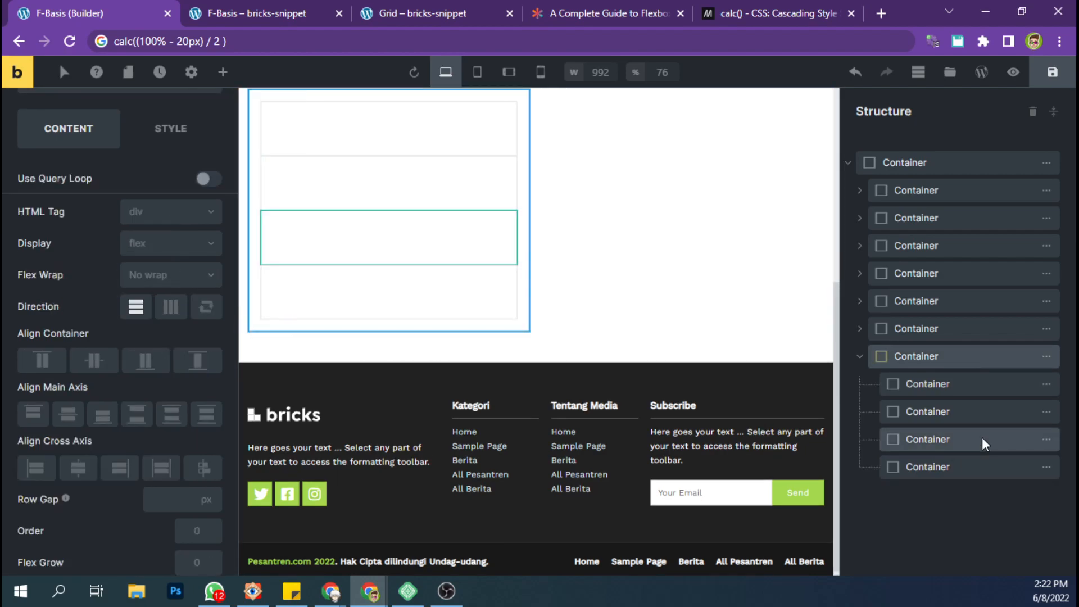
click(169, 283)
click(147, 322)
click(172, 308)
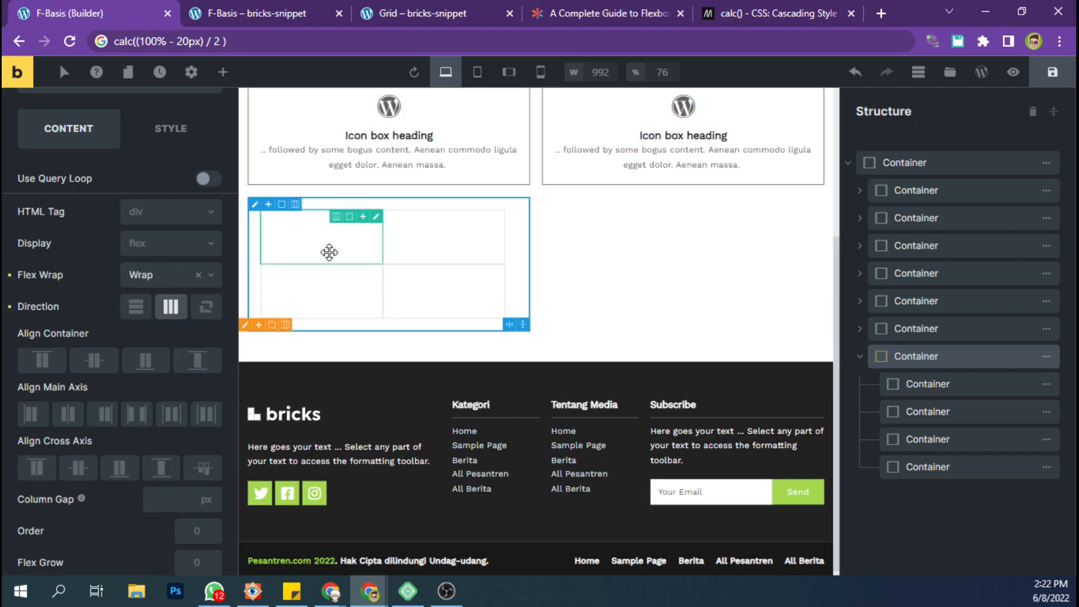
click(138, 416)
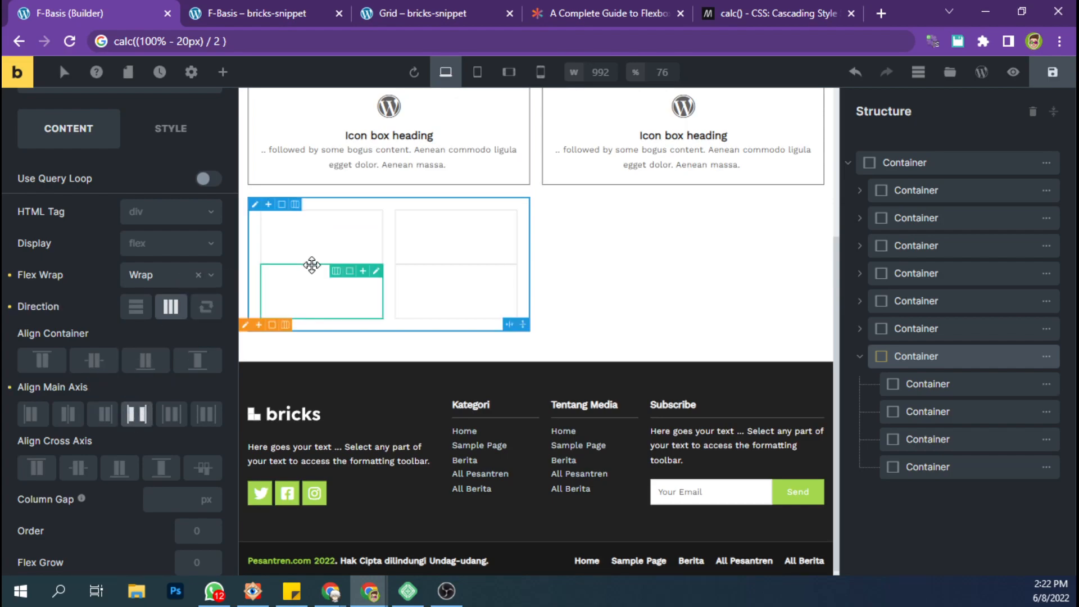
Give the seventh container a 20 px row gap in vertical direction and switch it back to horizontal.
click(139, 309)
click(155, 497)
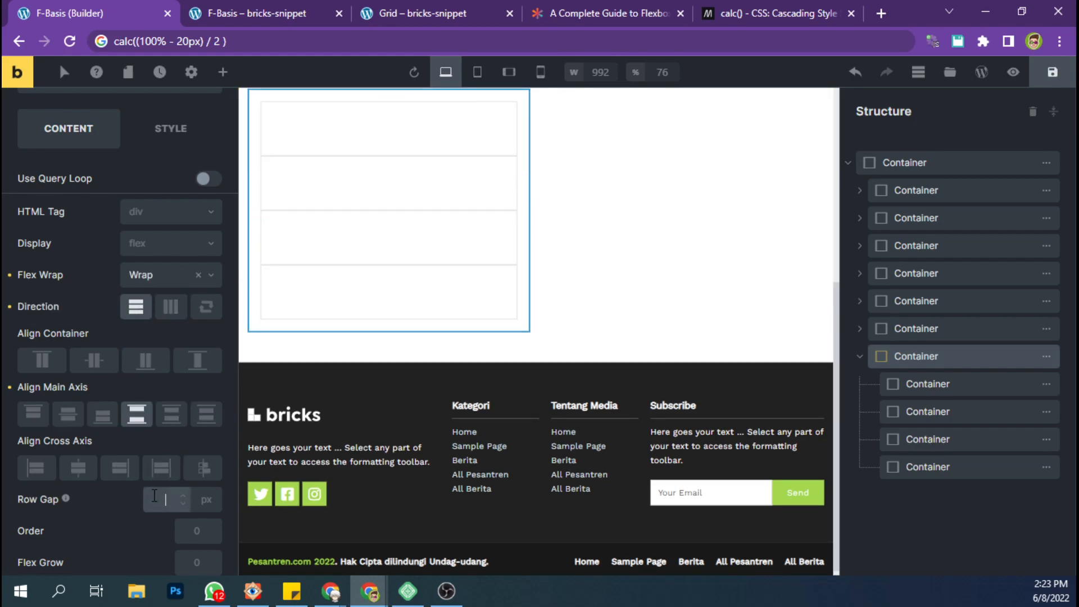
text(20)
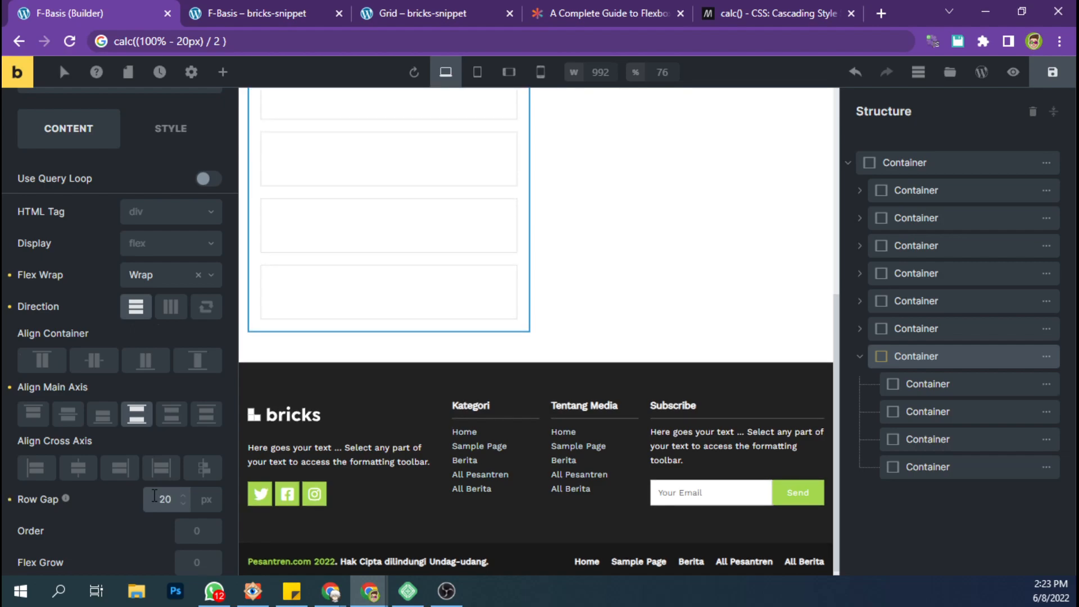
click(169, 307)
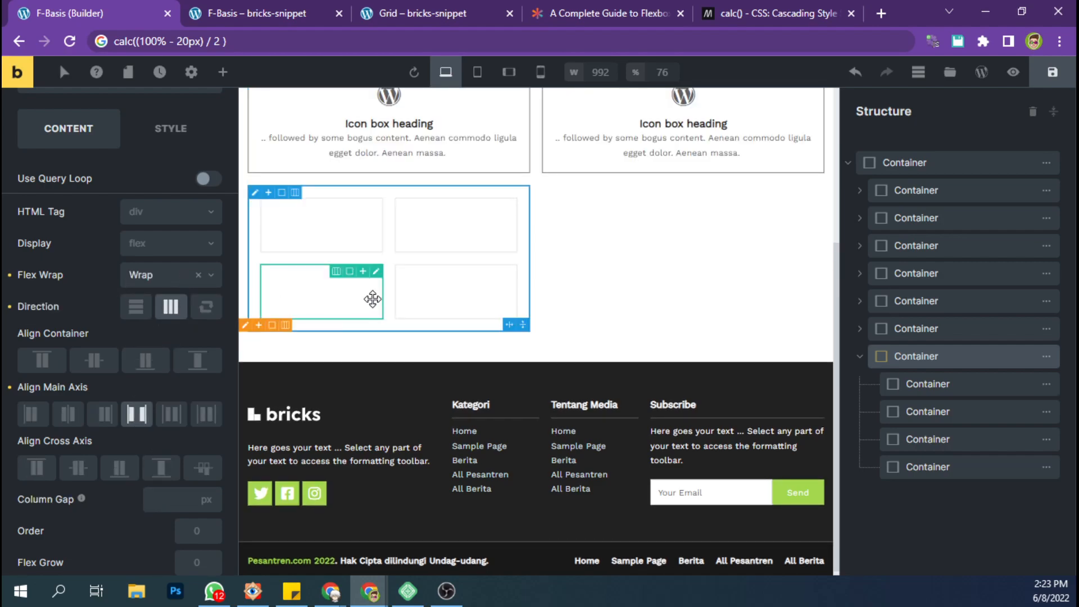
Save the page and check the new nested grid container on the reloaded live page.
scroll(375, 269, up, 1)
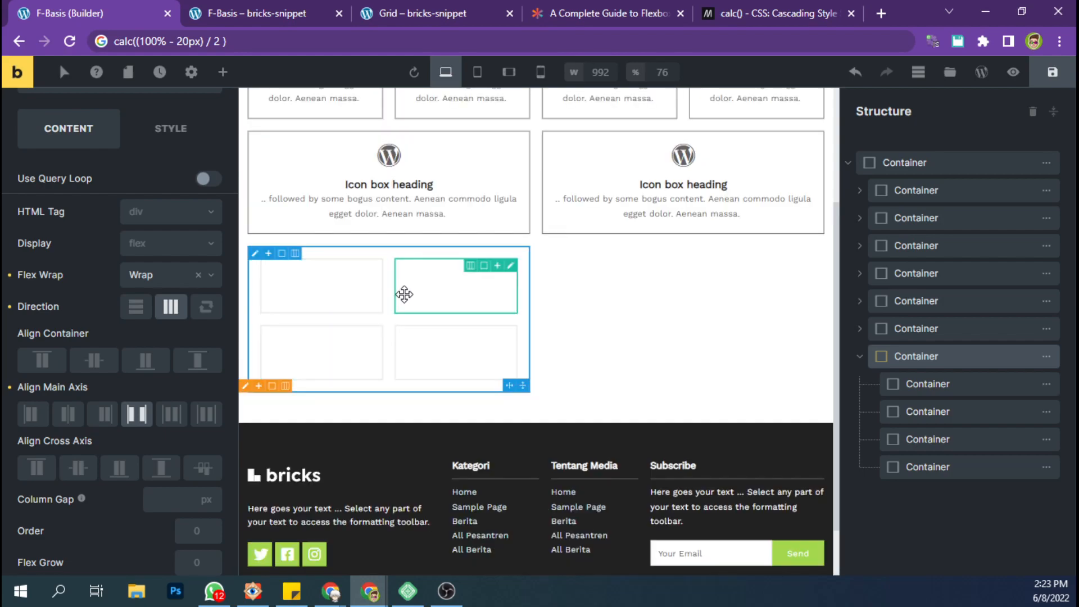
click(1053, 73)
click(257, 13)
key(F5)
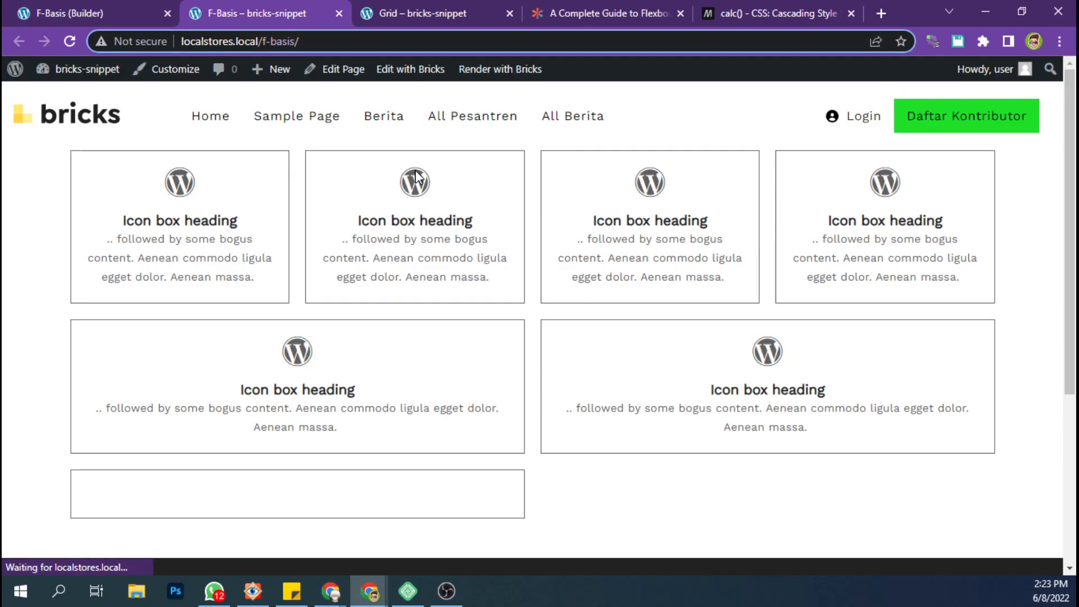
click(127, 5)
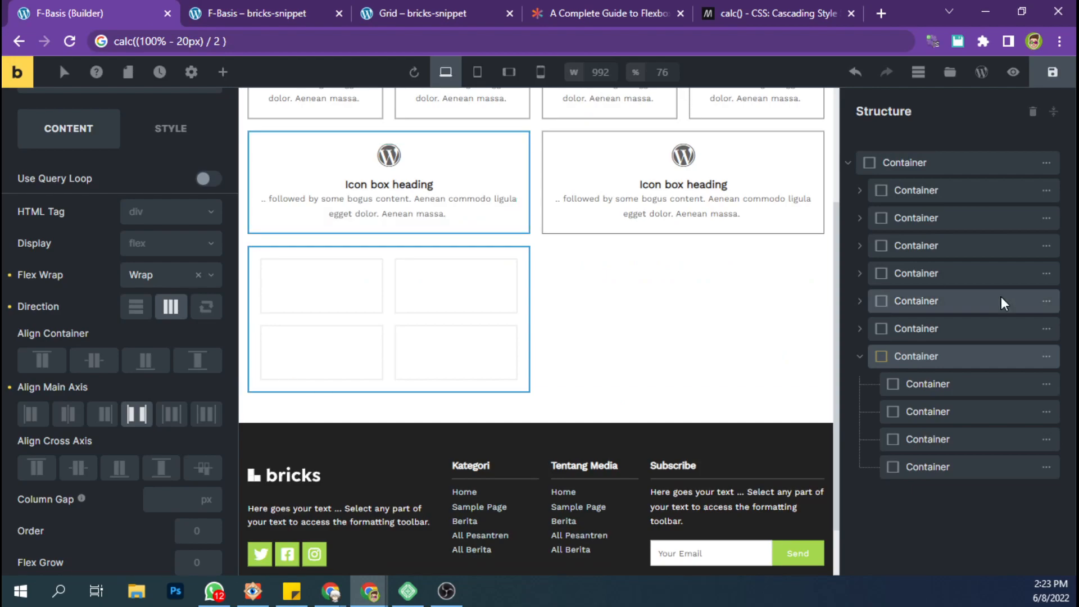
Search the elements for "icon" and add an Icon element to the seventh container's first inner container.
click(950, 388)
scroll(394, 372, down, 1)
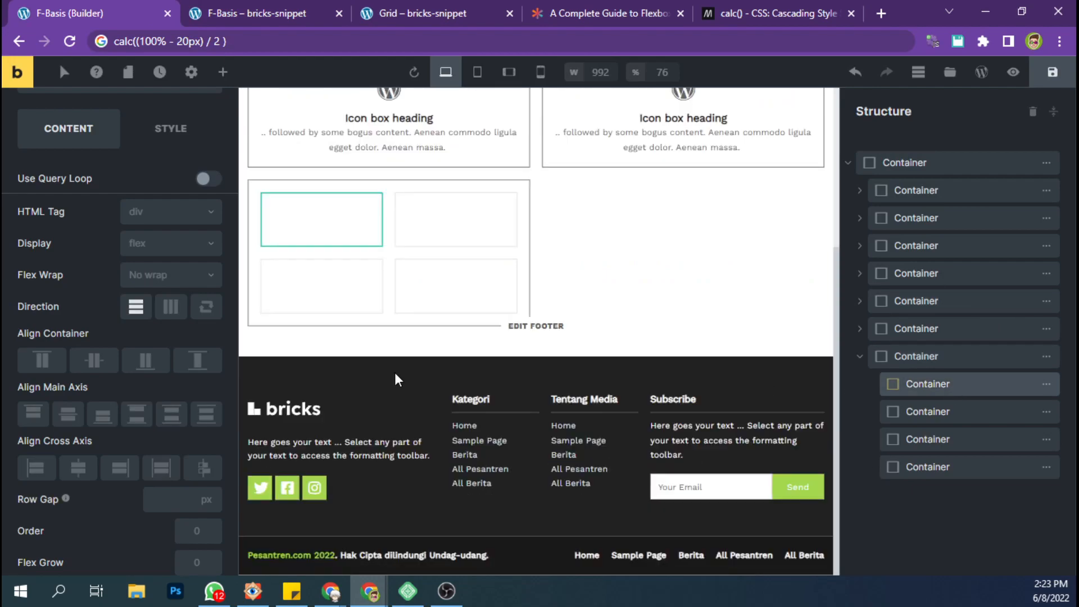
click(180, 143)
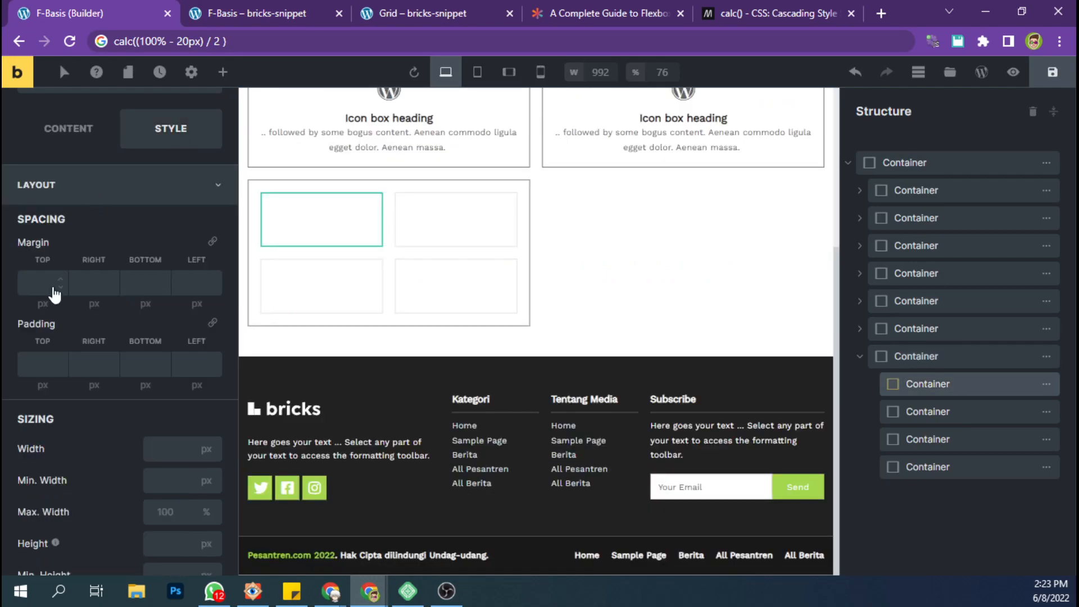
click(114, 145)
click(223, 71)
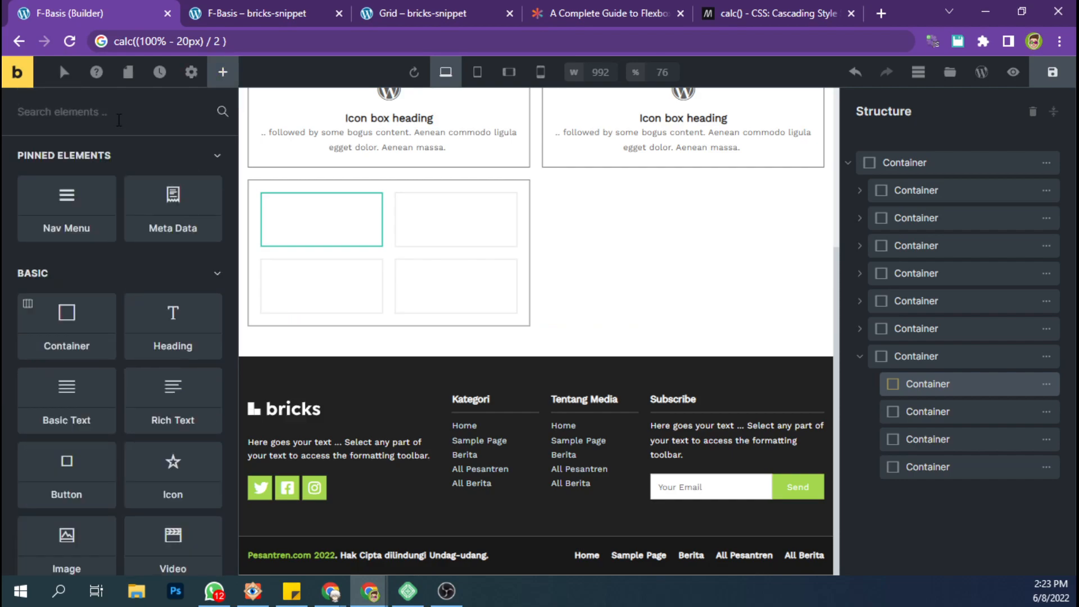
text(icon)
drag(71, 166, 1013, 414)
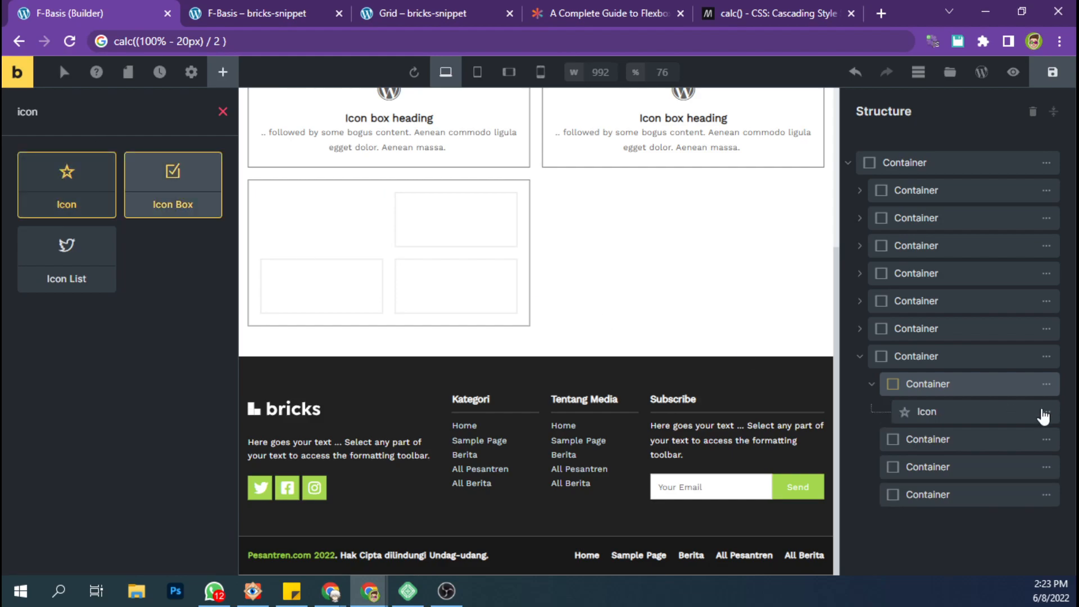
Give the seventh container's first inner container a linked padding of 20 px on all four sides.
click(949, 386)
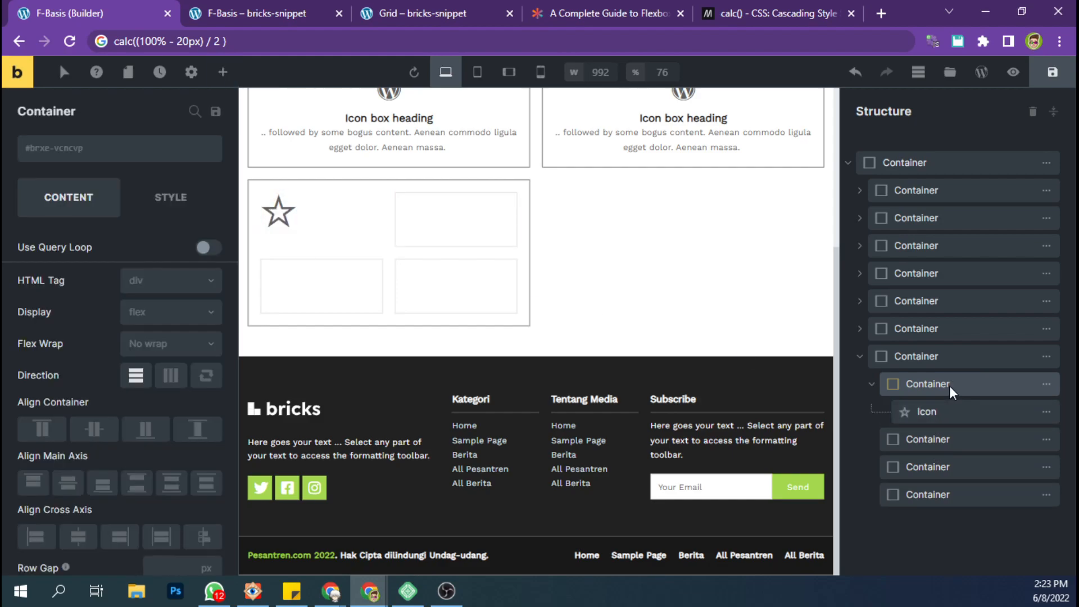
click(172, 198)
click(98, 258)
click(161, 271)
click(152, 270)
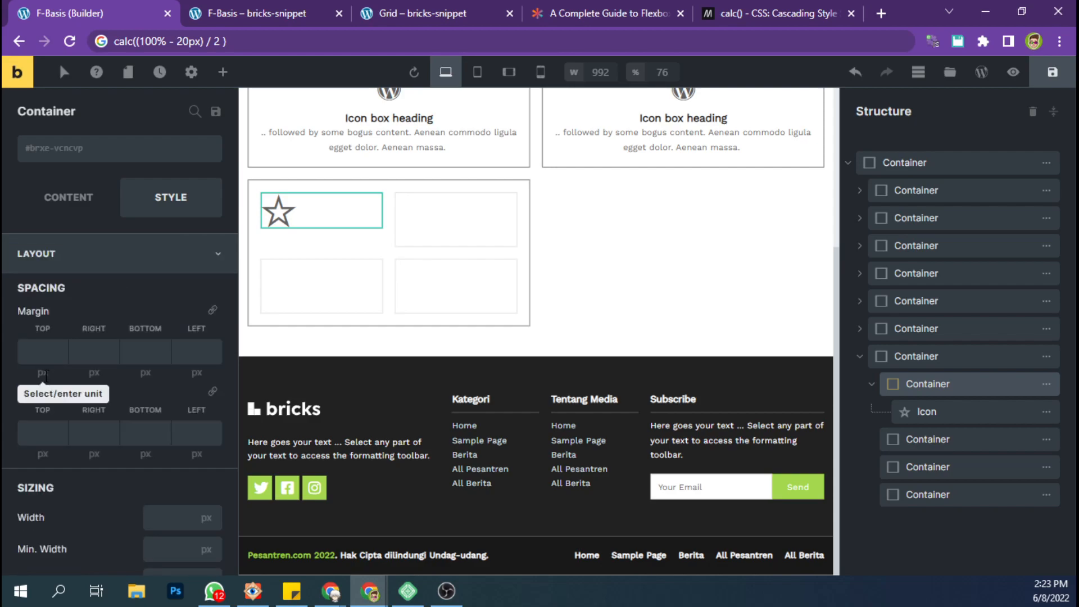
click(41, 432)
text(20)
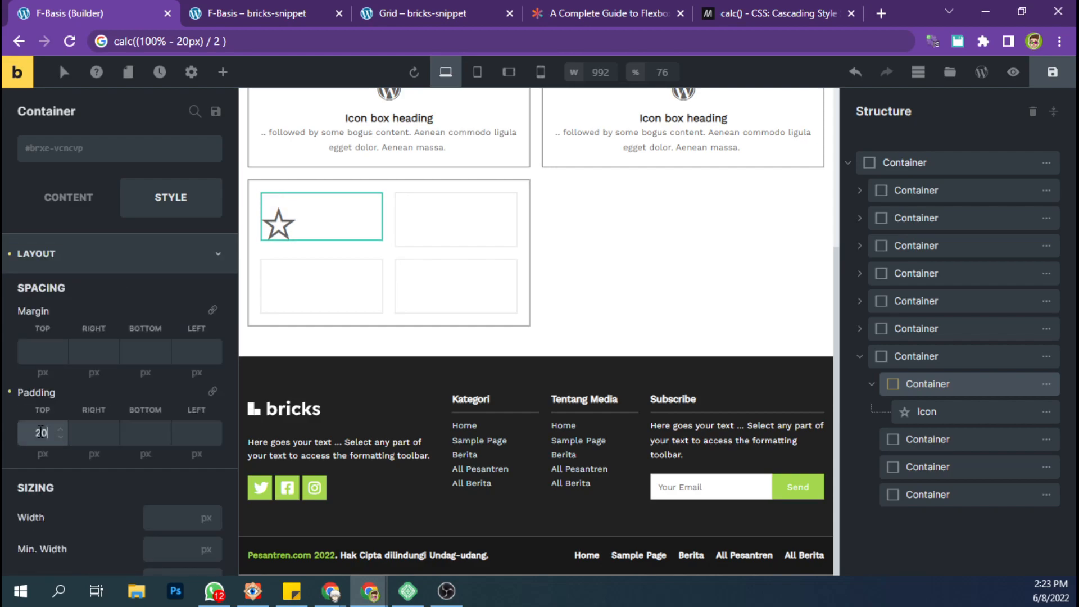
click(212, 392)
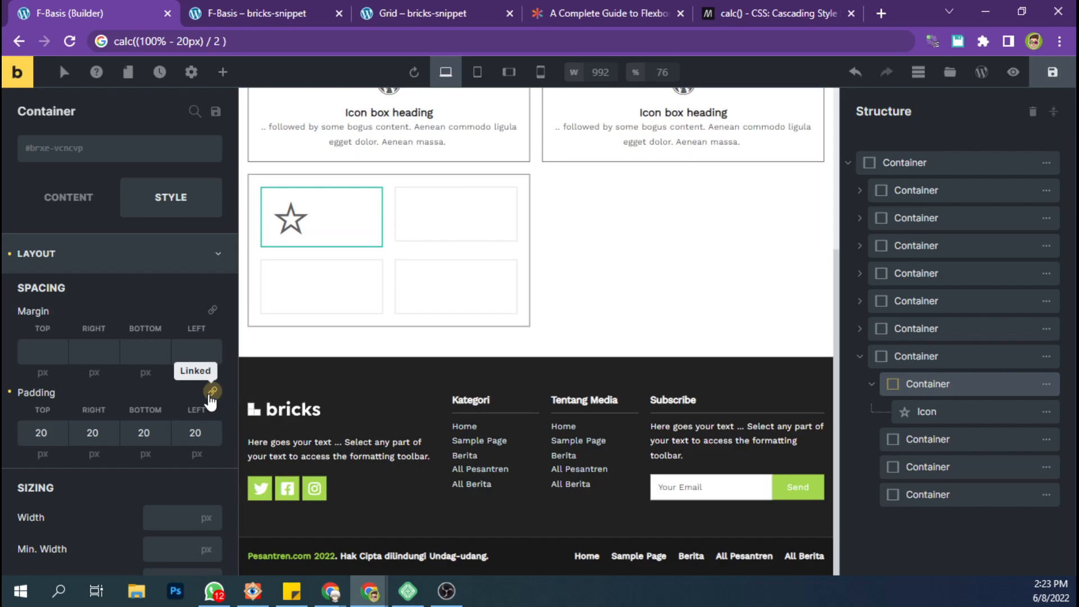
Center the first inner container's content on both the cross axis and the main axis.
click(68, 197)
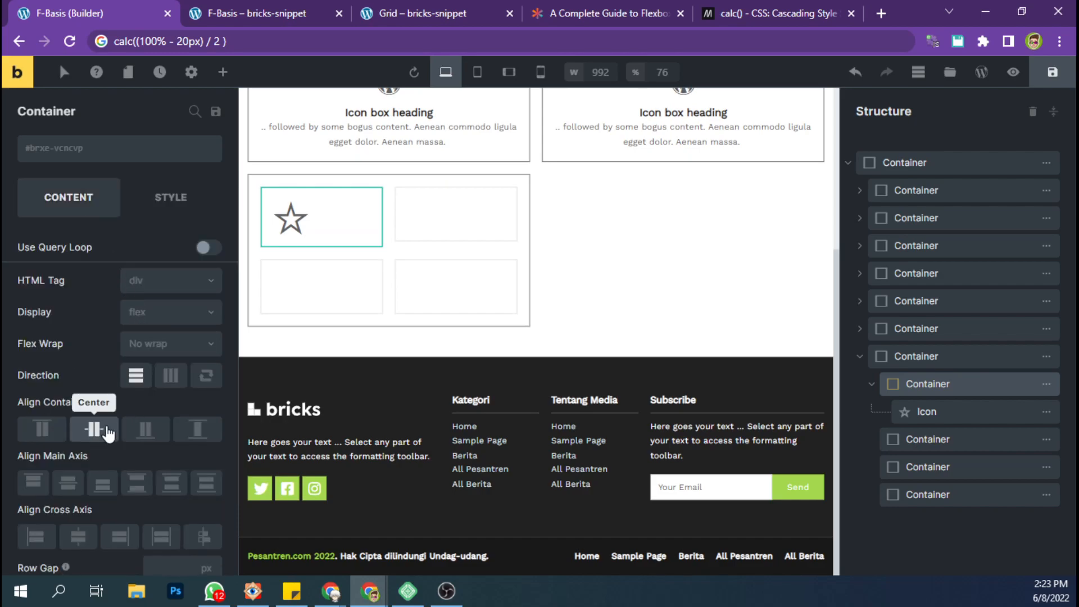
click(78, 531)
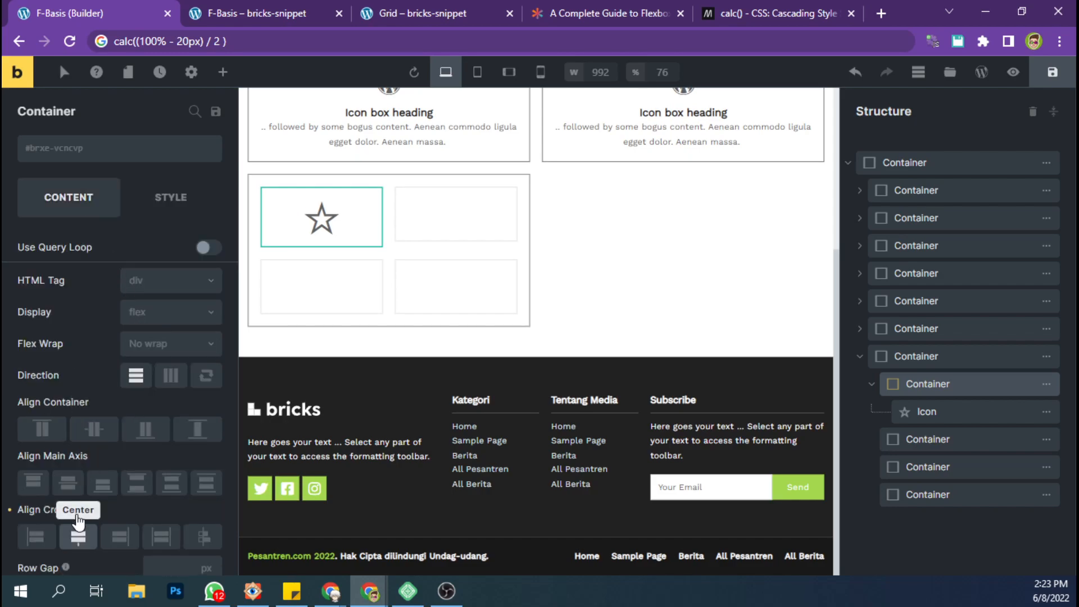
click(68, 482)
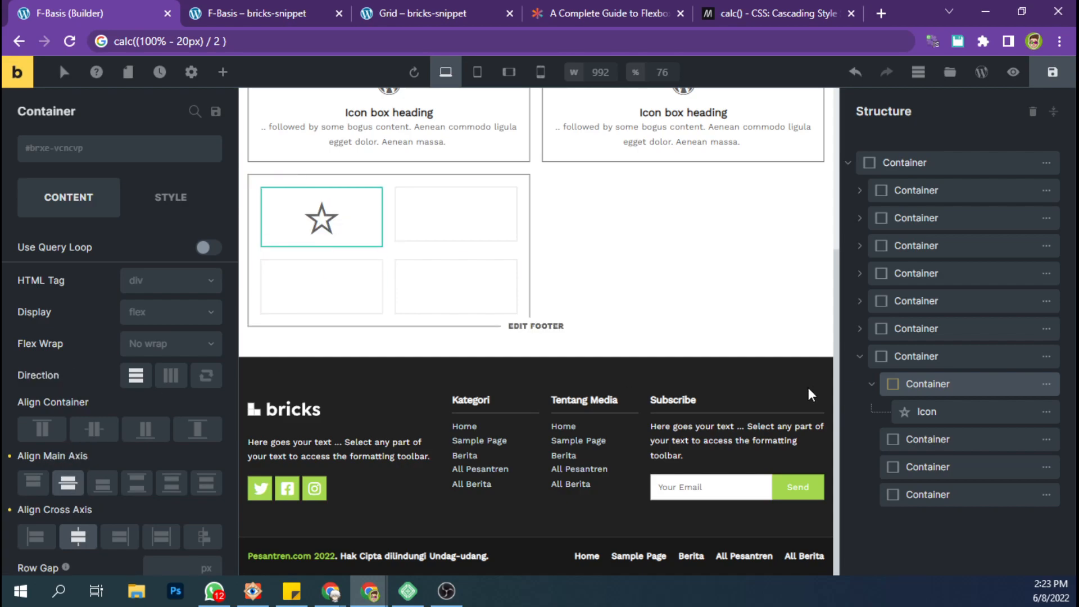
Add a 1 px solid border in the grey palette color to all sides of the first inner container.
click(159, 216)
click(174, 254)
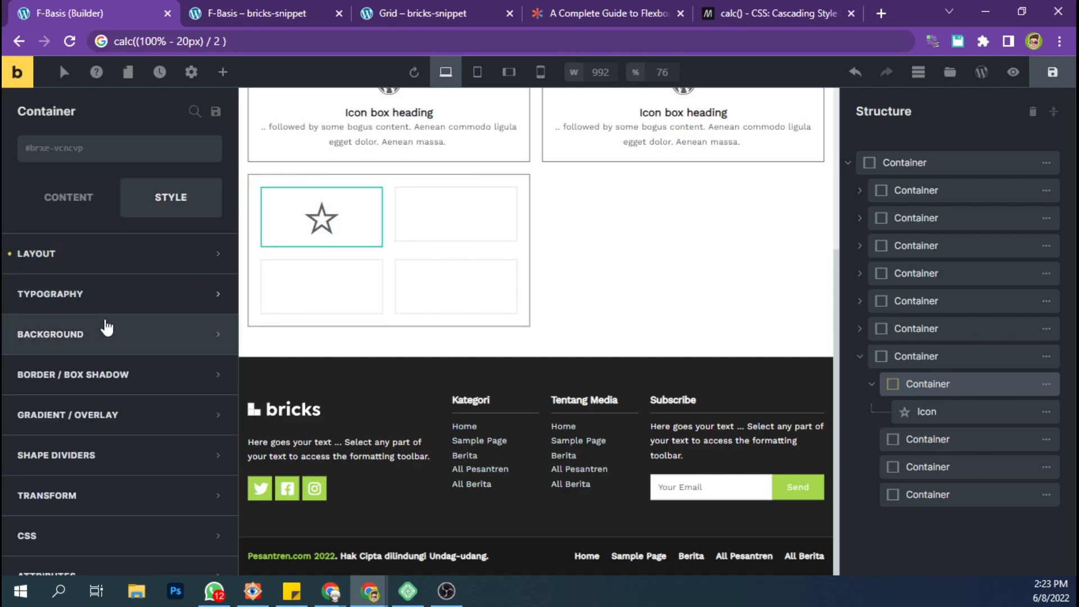
click(181, 336)
click(191, 335)
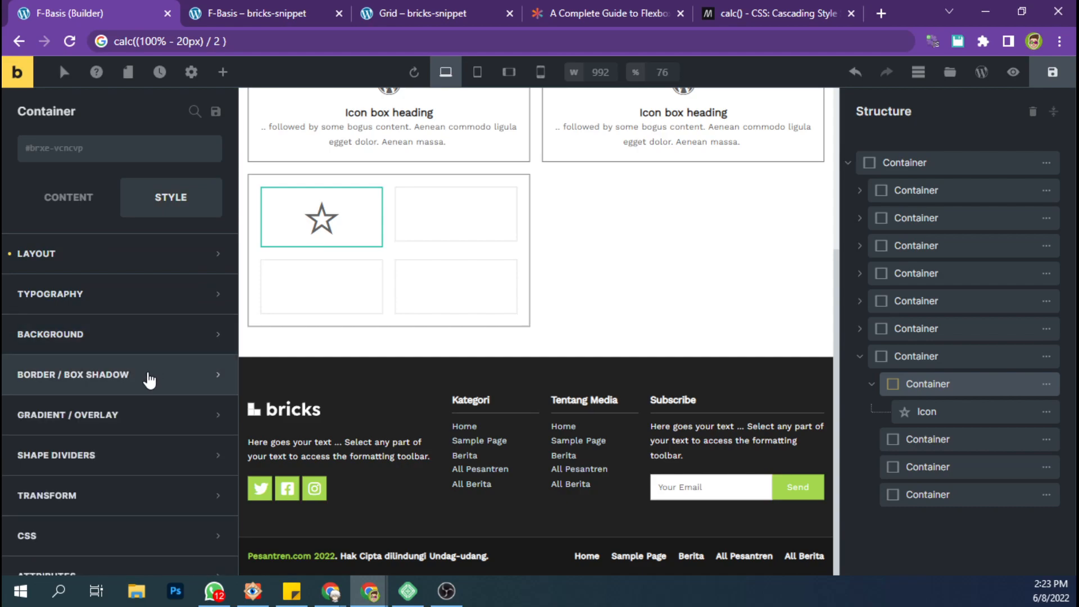
click(149, 373)
click(211, 412)
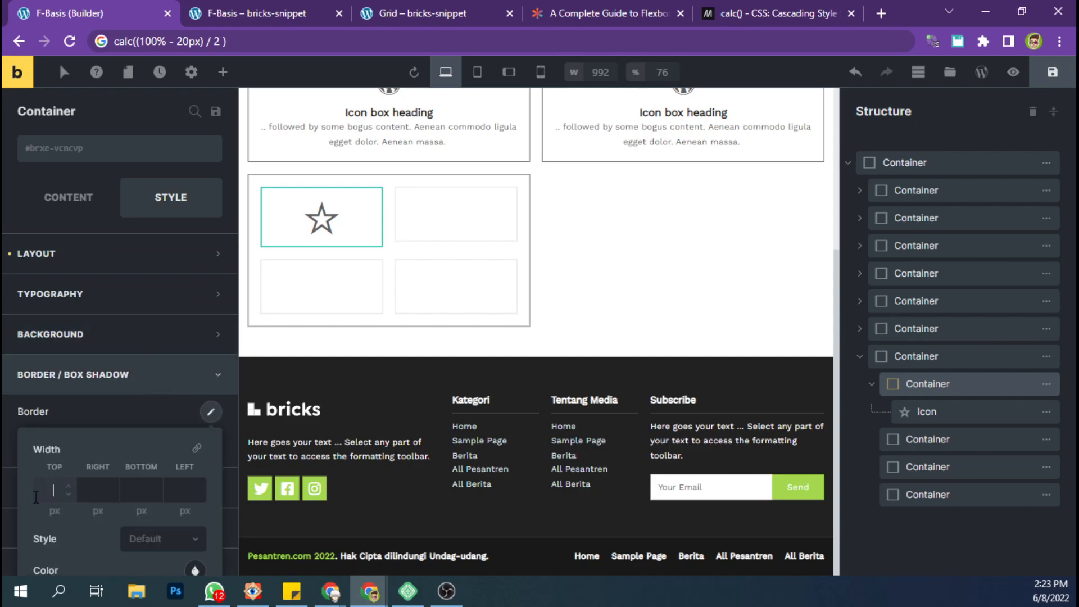
text(1)
click(197, 448)
scroll(188, 471, down, 2)
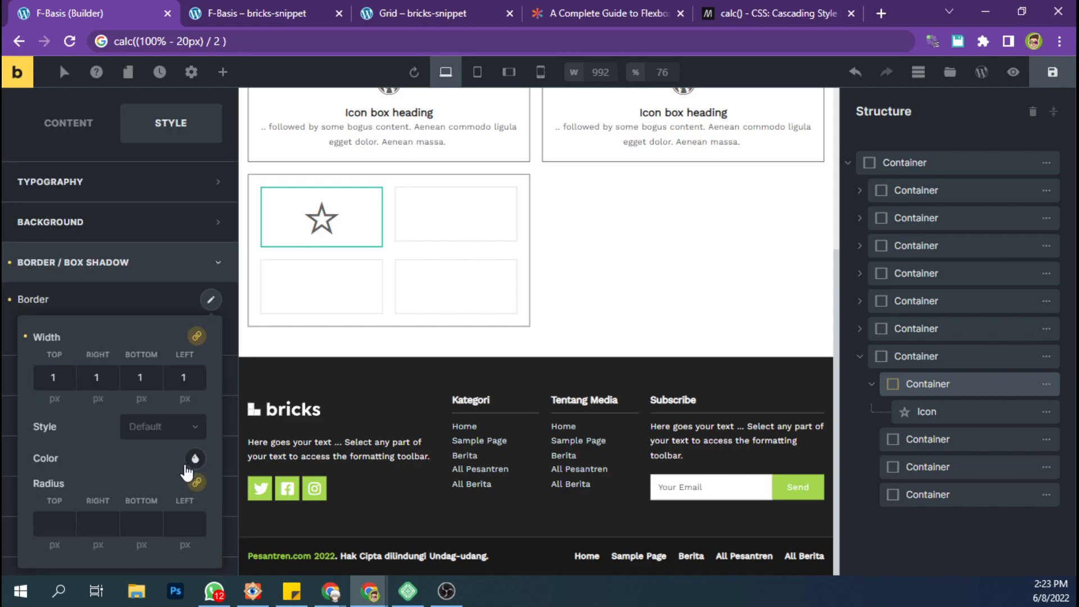
click(168, 432)
click(142, 499)
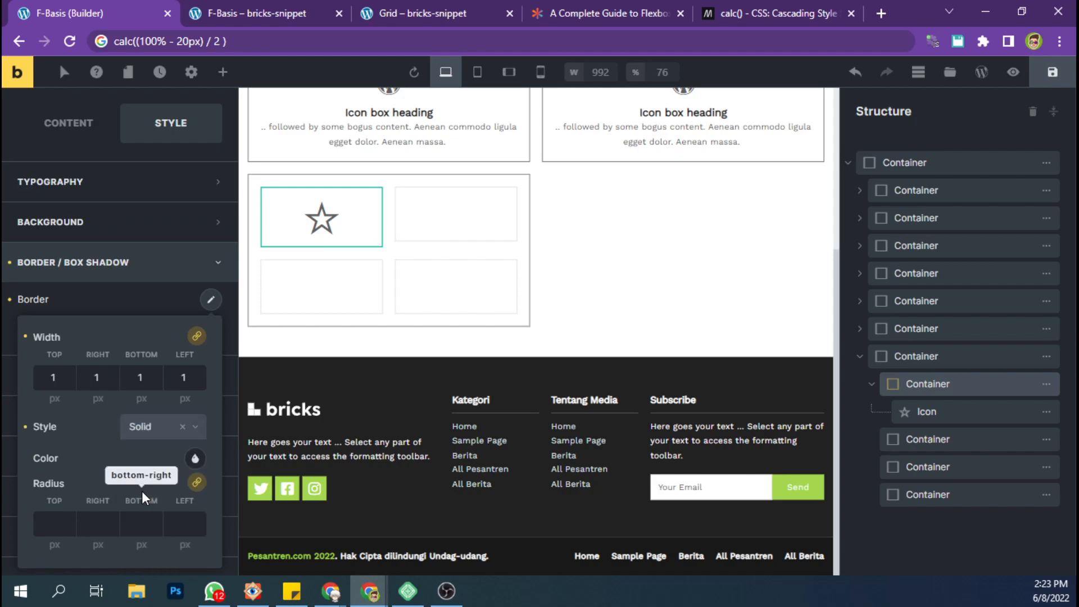
click(195, 458)
click(110, 494)
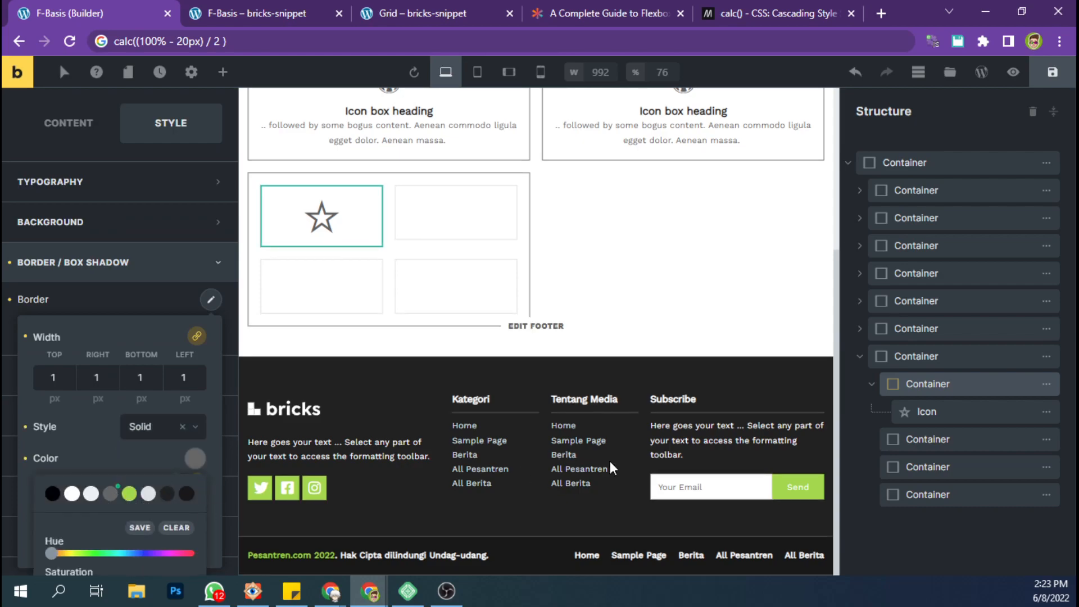
Delete the three empty inner containers from the seventh container, keeping only the one with the icon.
click(873, 386)
mouse_move(1036, 421)
click(897, 412)
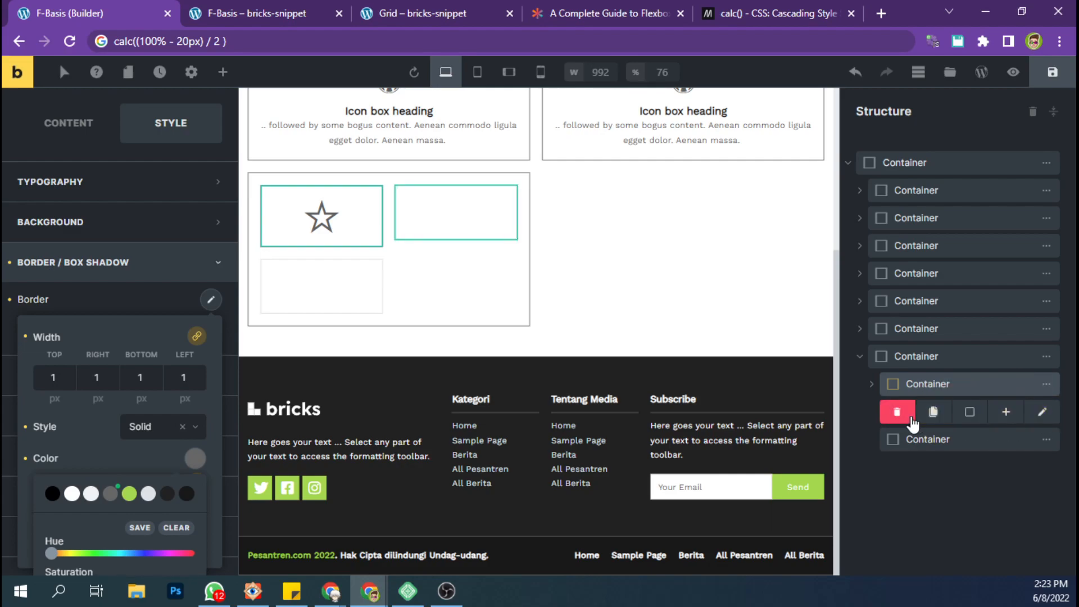
click(897, 412)
click(897, 411)
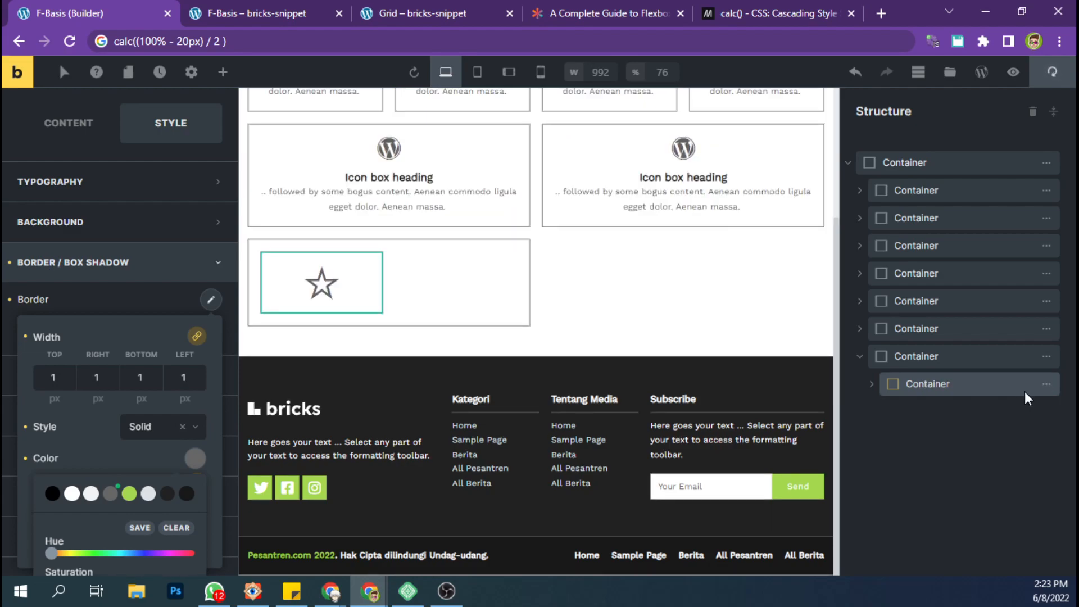
Duplicate the icon container three times to fill the seventh container with a 2×2 grid.
mouse_move(1031, 392)
click(934, 385)
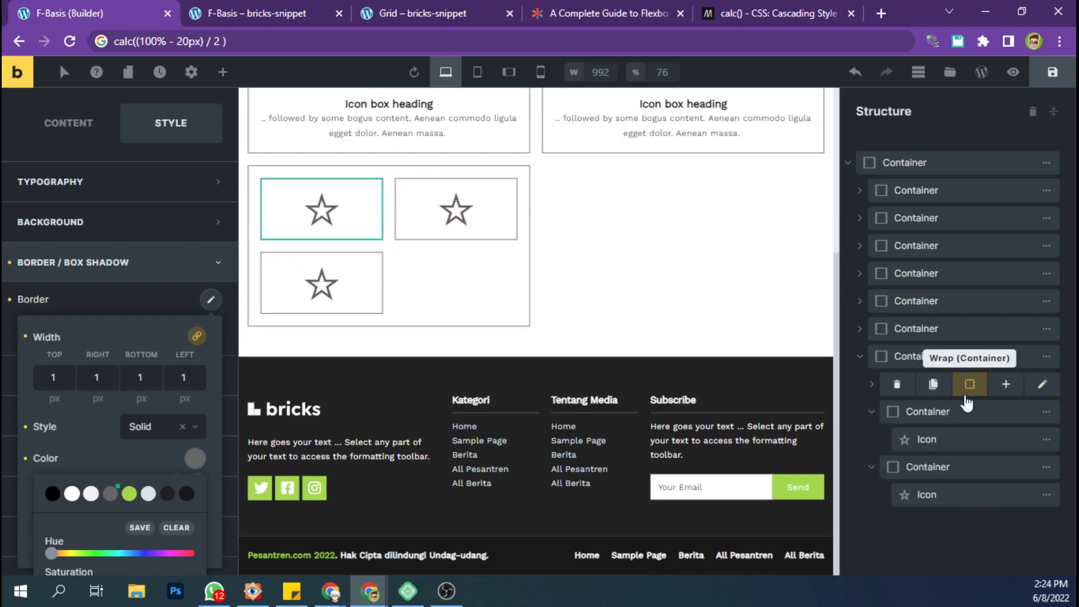
click(934, 385)
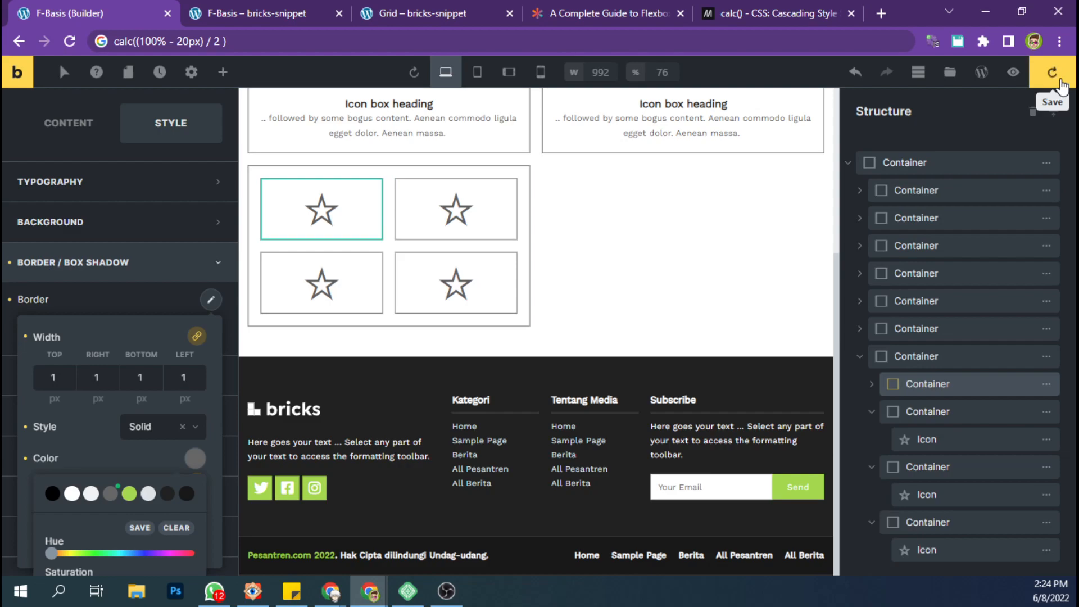
Save the page and check the nested 2×2 icon grid on the reloaded live page.
key(ctrl+s)
click(206, 11)
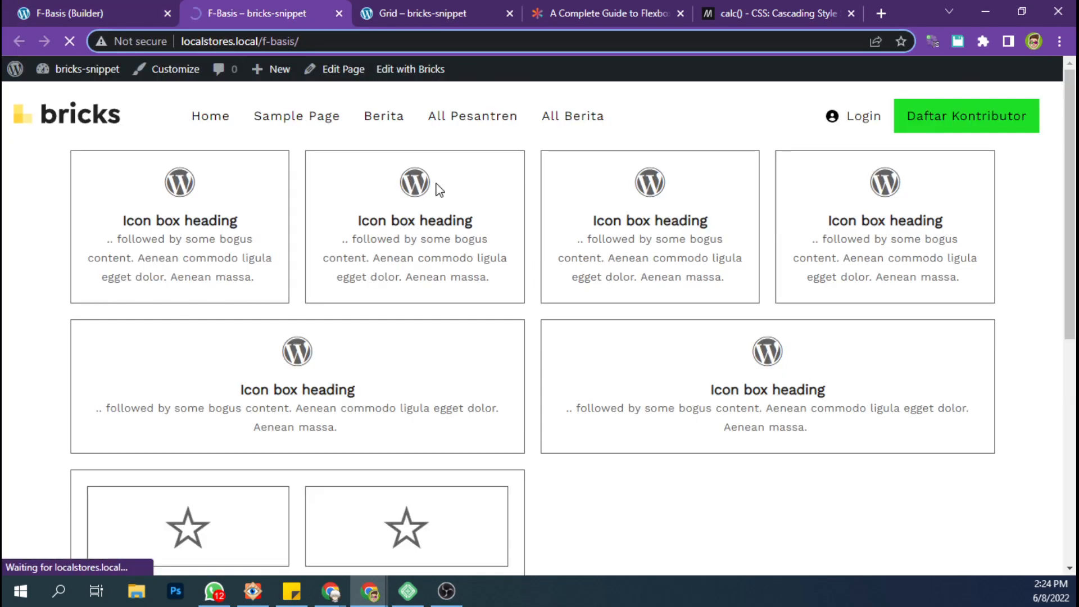
scroll(483, 264, down, 5)
scroll(482, 265, up, 1)
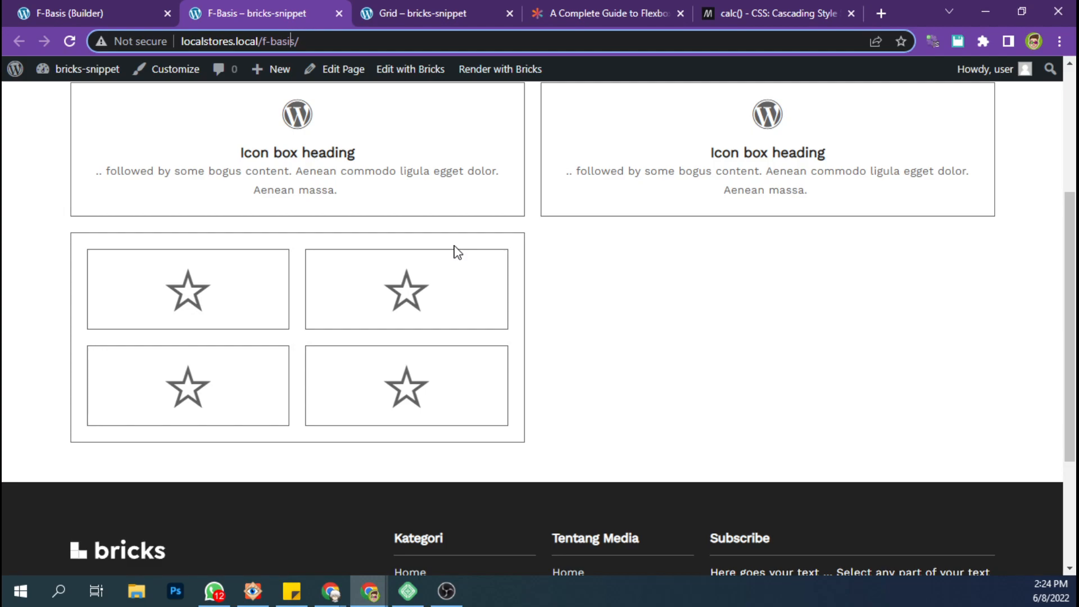
scroll(457, 252, up, 2)
scroll(458, 252, up, 2)
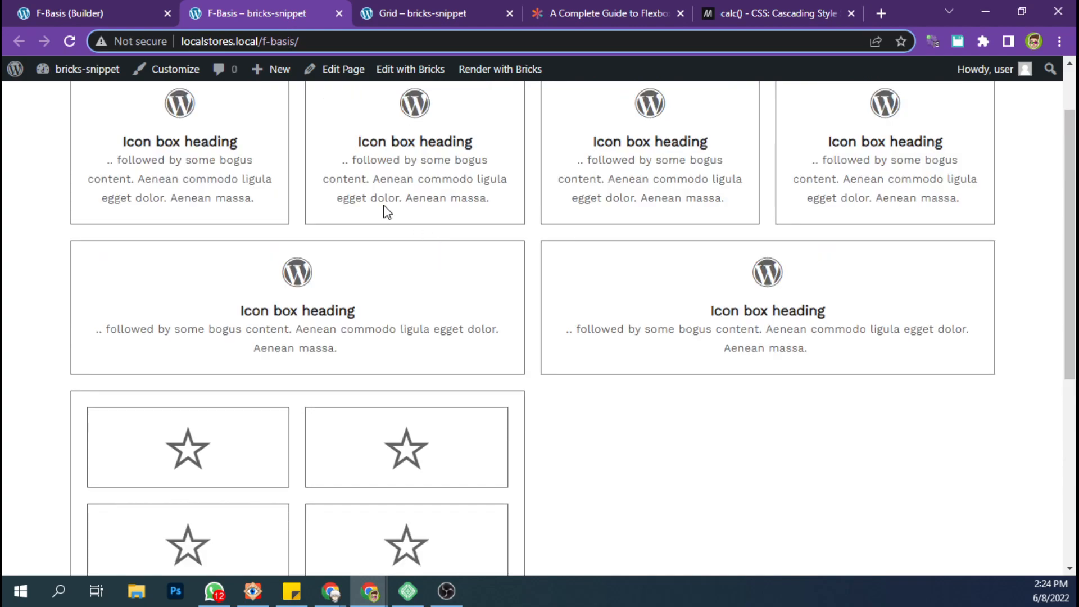
scroll(387, 212, up, 2)
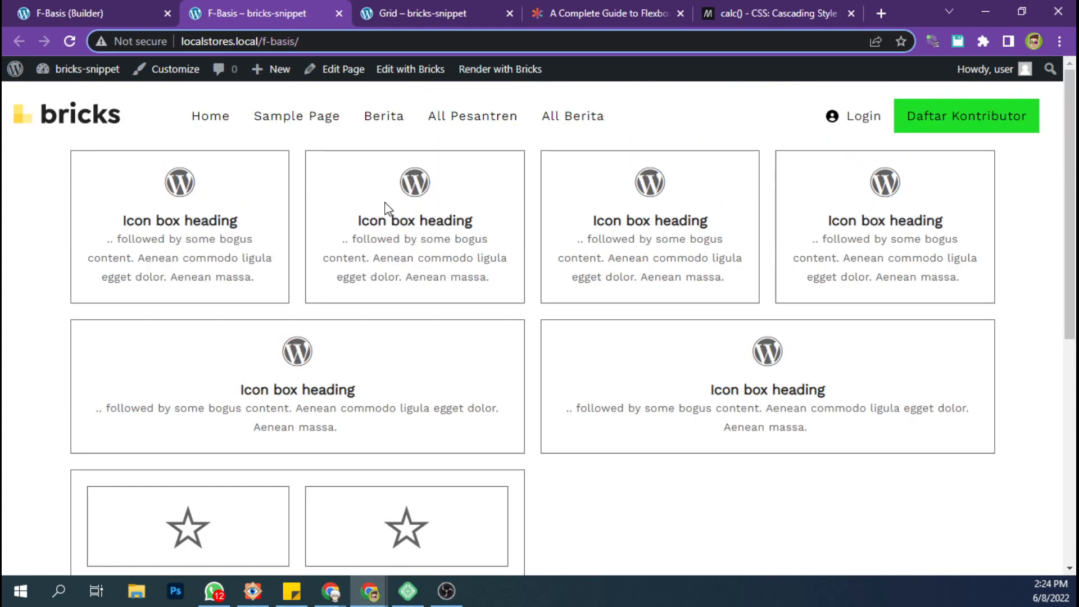
scroll(386, 213, down, 4)
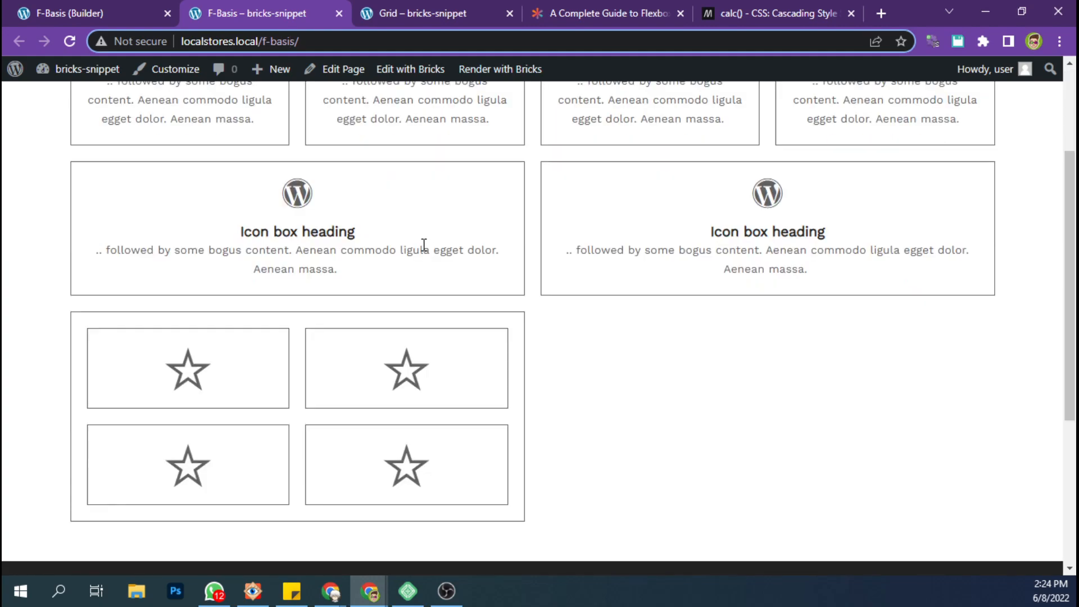
Return to the builder and duplicate the whole seventh container with its nested icon grid.
click(114, 2)
click(872, 412)
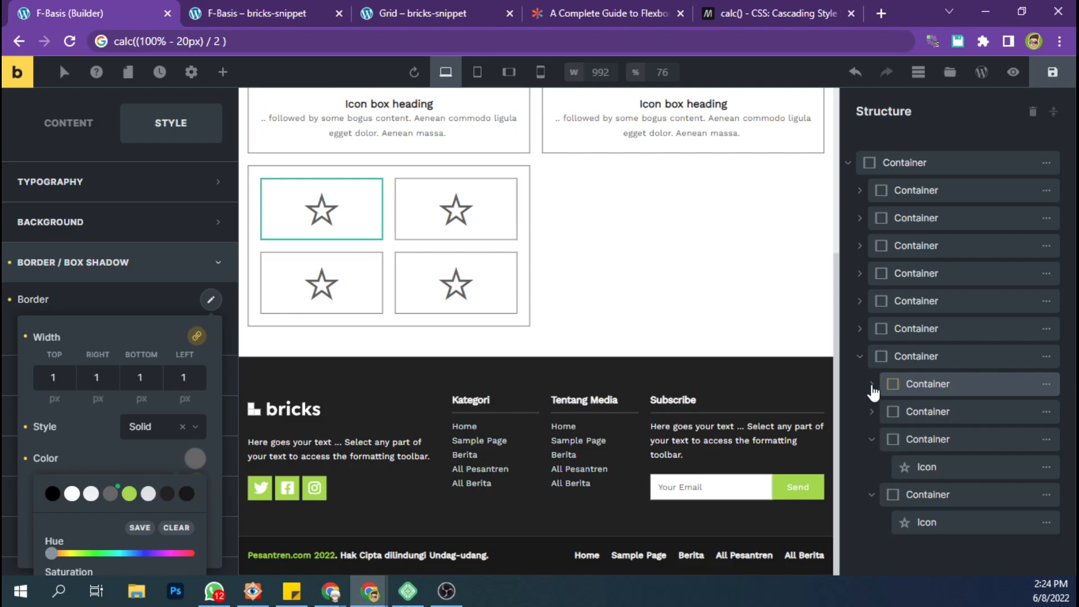
click(860, 356)
mouse_move(1047, 363)
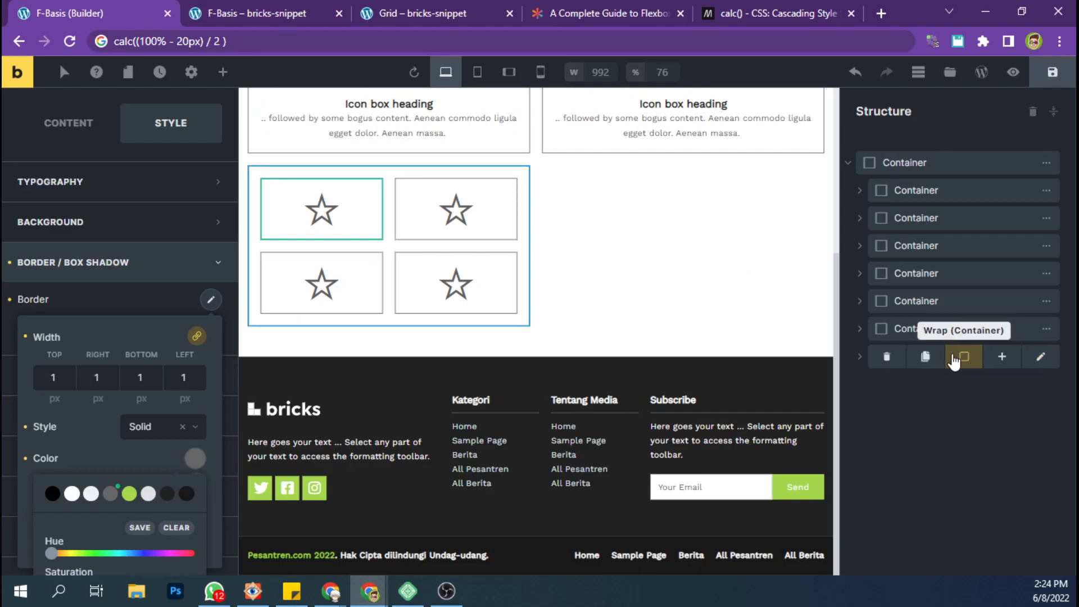
click(926, 357)
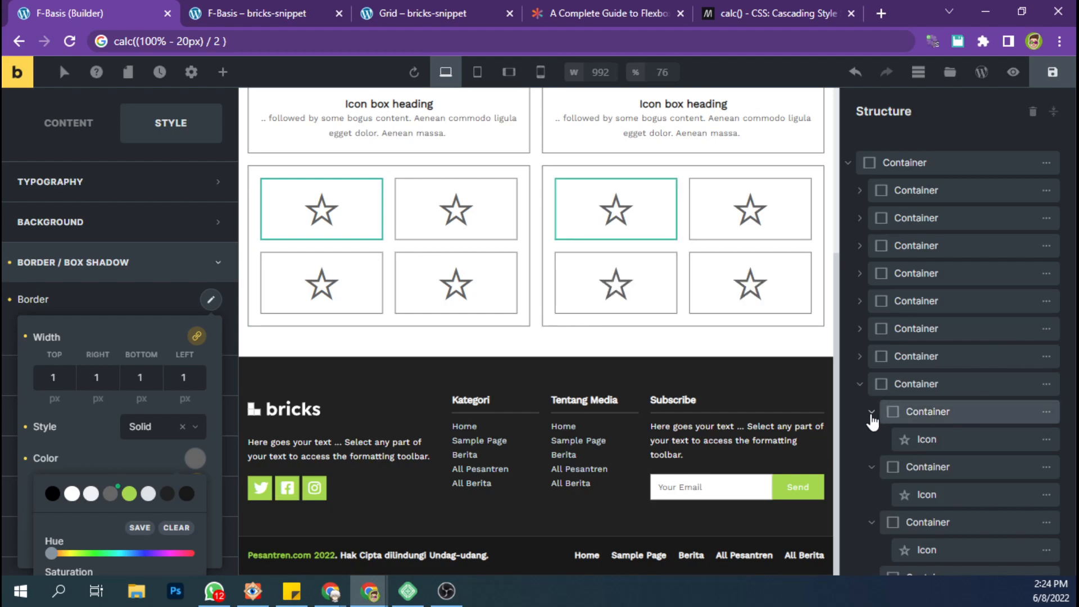
Collapse the first three inner containers of the duplicated grid and open the first one's flex layout settings.
click(871, 414)
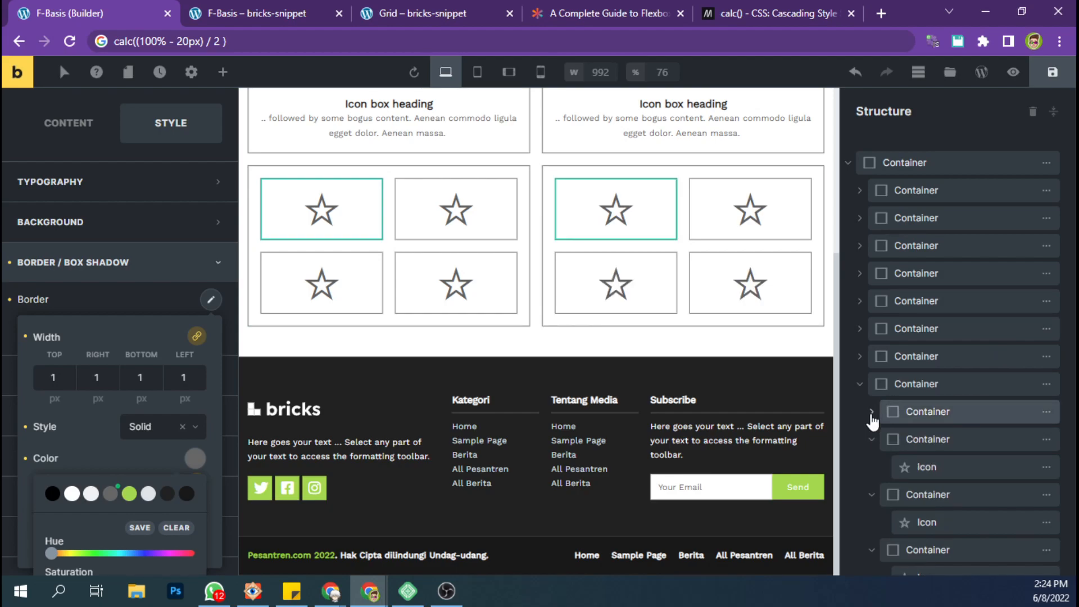
click(872, 439)
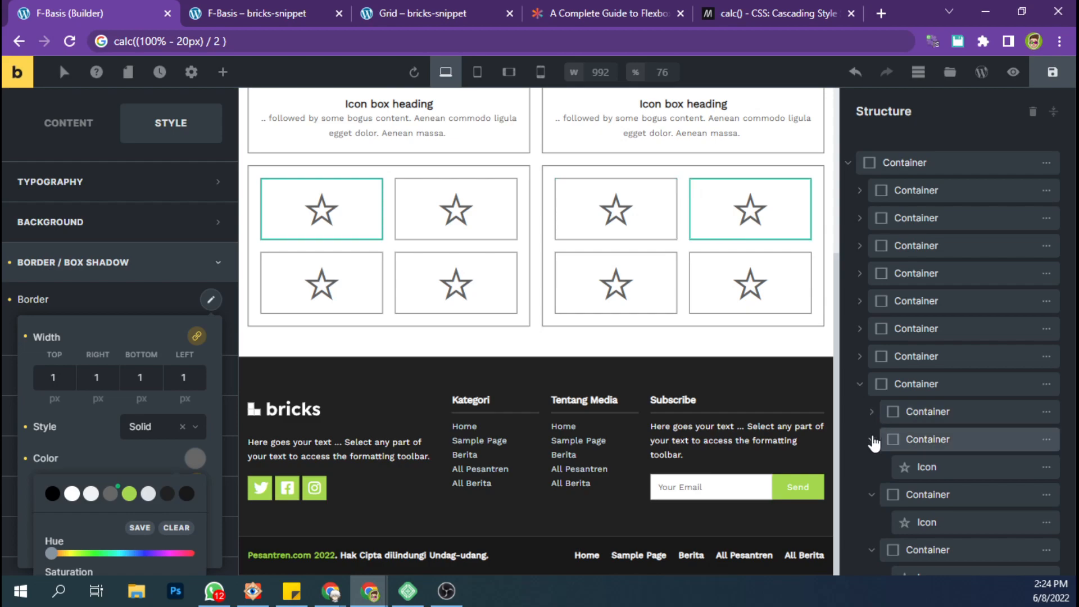
click(872, 468)
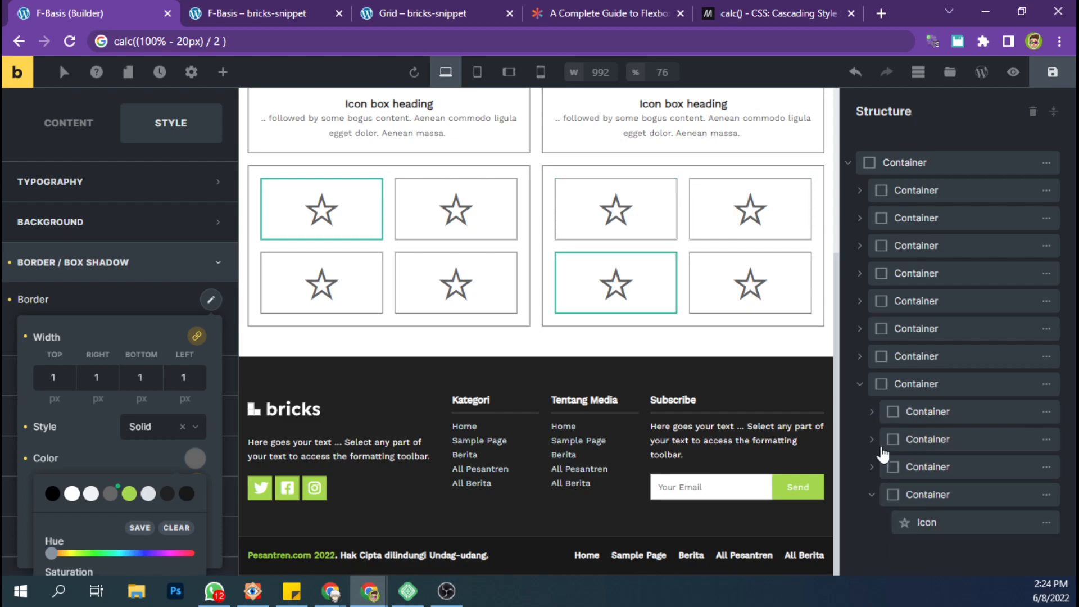
click(916, 412)
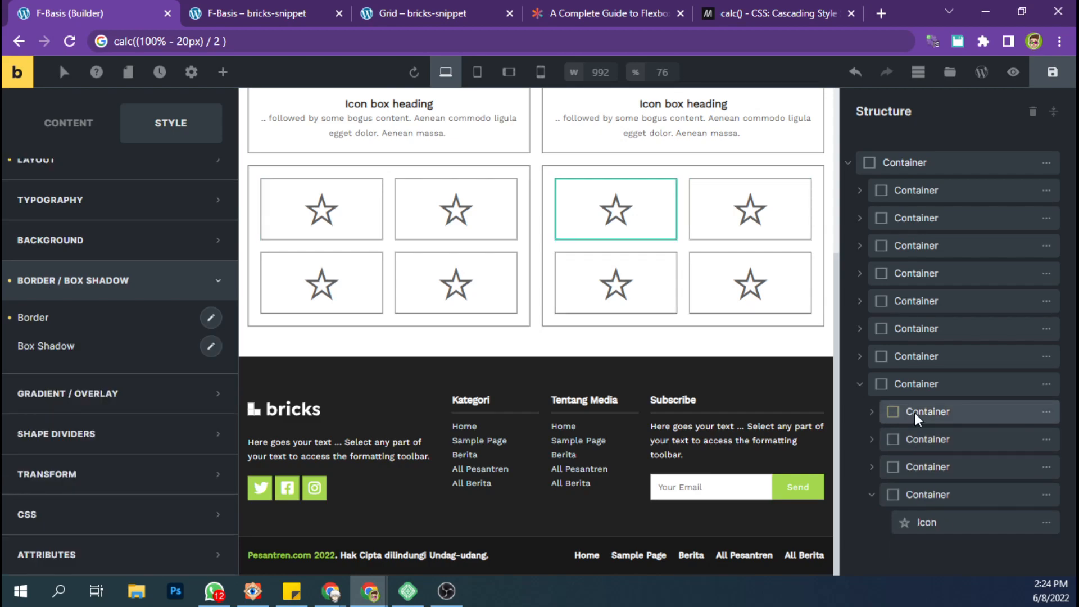
click(68, 123)
scroll(183, 426, down, 1)
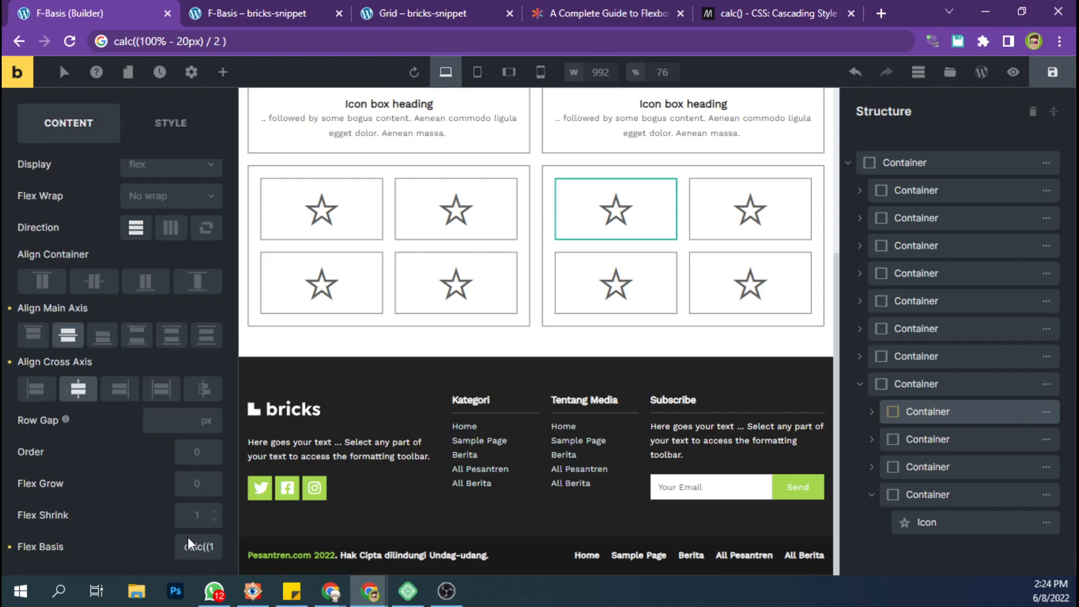
Try changing the divisor in the first inner container's calc() flex basis to 1.
key(Right)
key(Right)
key(Right)
key(Right)
key(Right)
key(Right)
key(Right)
key(Right)
key(Right)
key(Right)
key(Right)
key(Right)
key(Right)
key(Right)
key(Right)
key(Right)
key(Right)
key(Right)
key(Right)
key(Right)
key(ctrl+s)
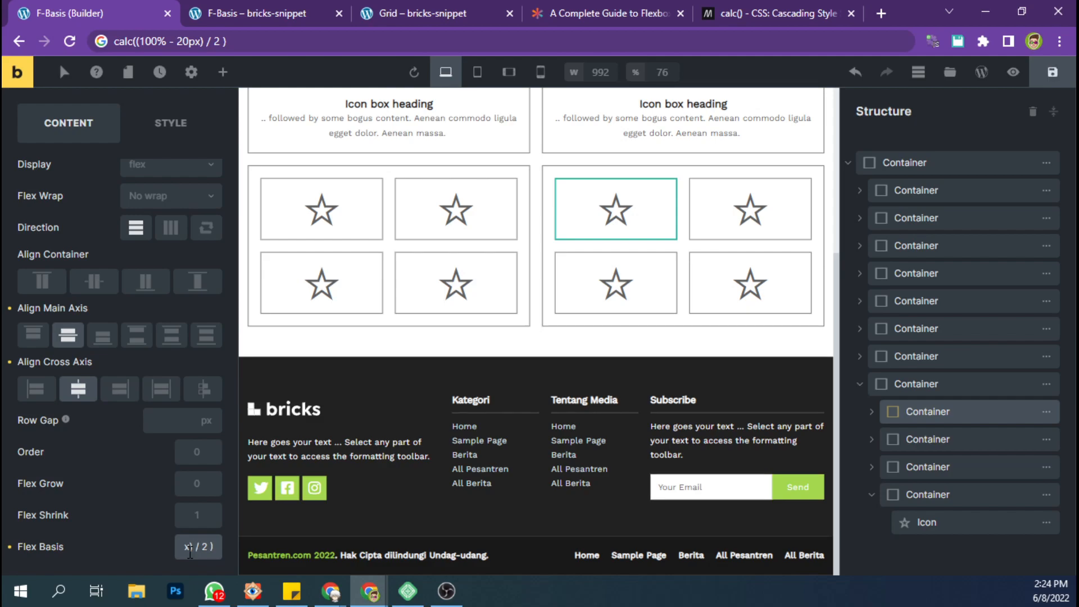
key(BackSpace)
text(1)
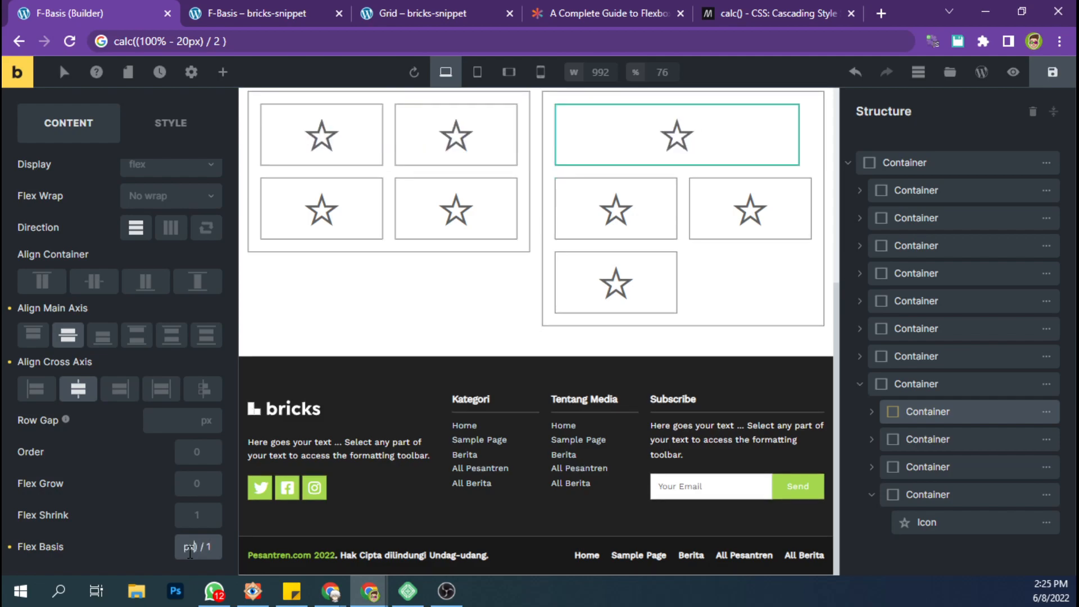
text())
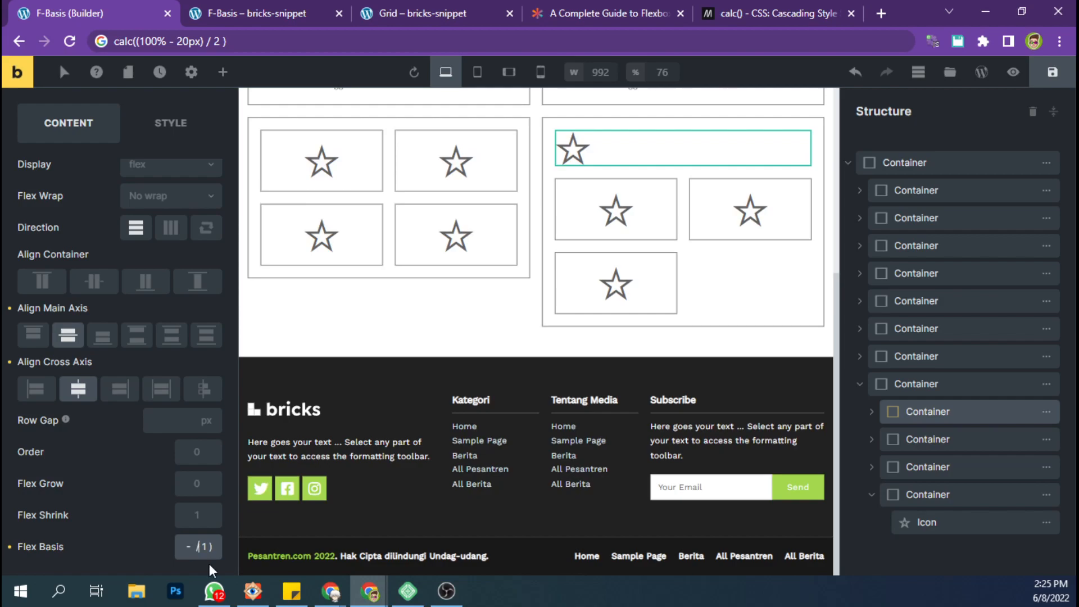
Replace the first inner container's flex basis with 100%.
key(ctrl+a)
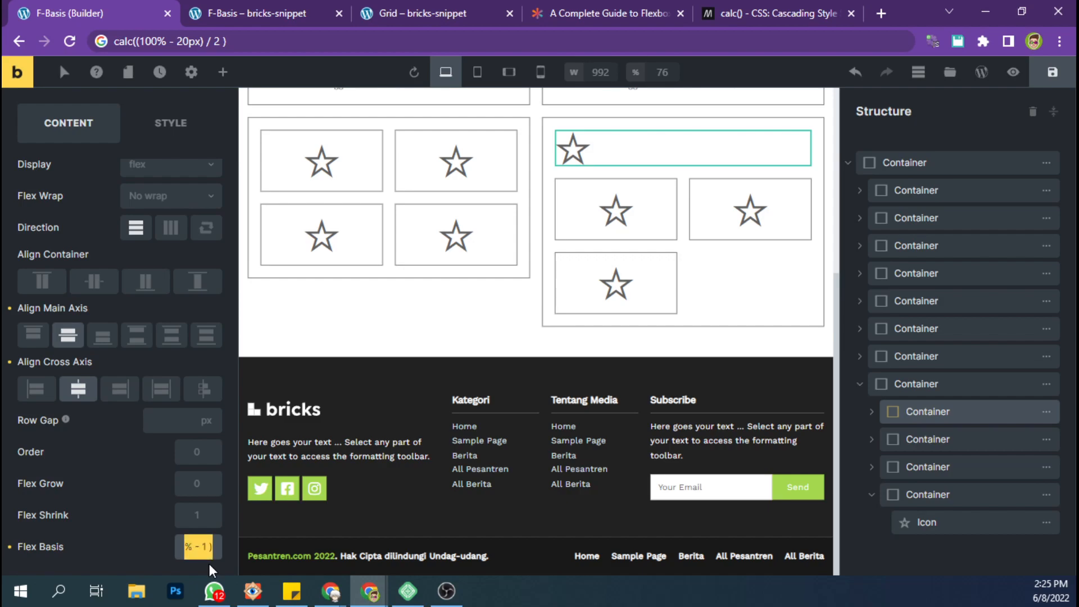
text(100)
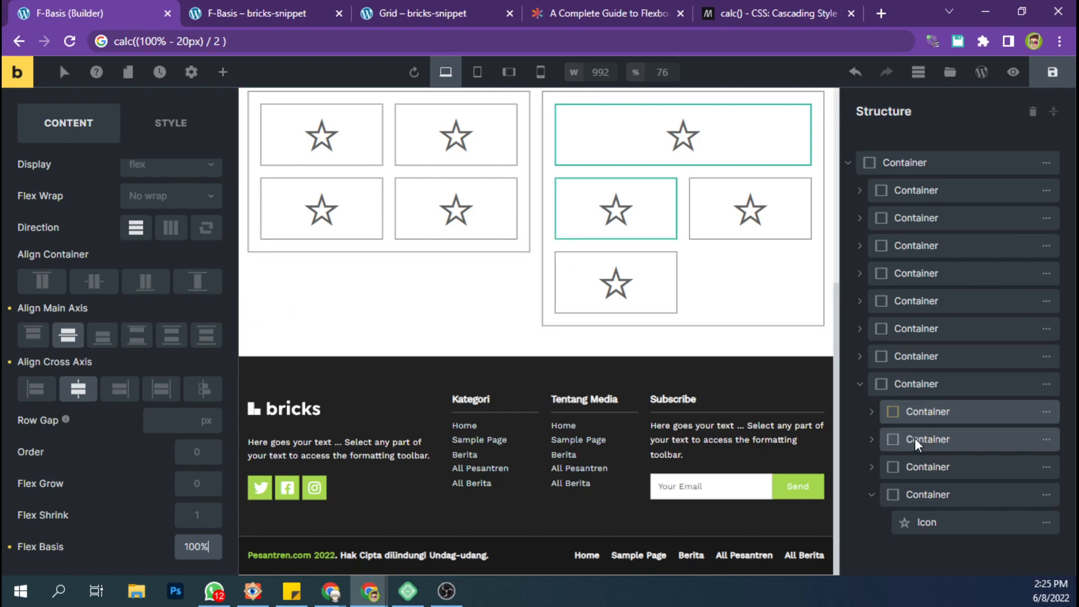
Collapse the fourth inner container of the duplicated grid and set its flex basis to 100%.
key(ctrl+a)
text(calc((100% - 20px) / 2 ))
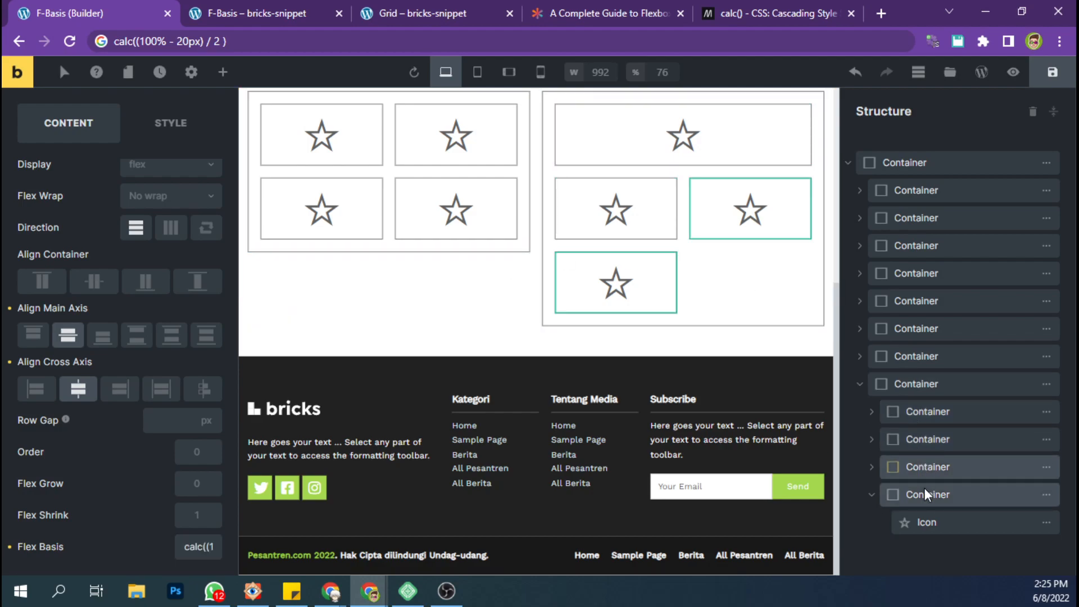
click(872, 495)
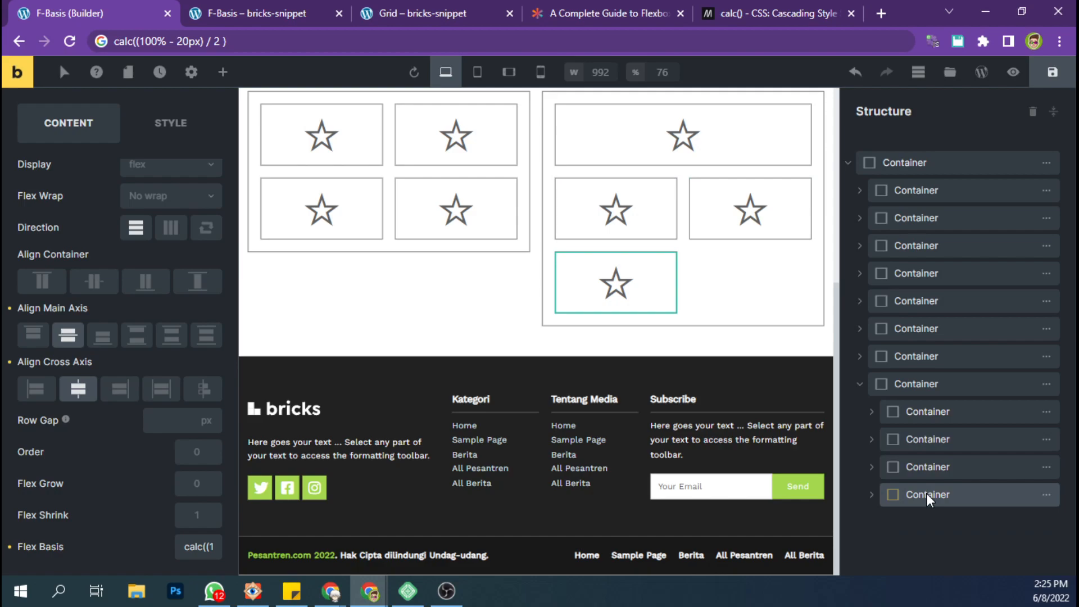
double_click(197, 548)
triple_click(197, 547)
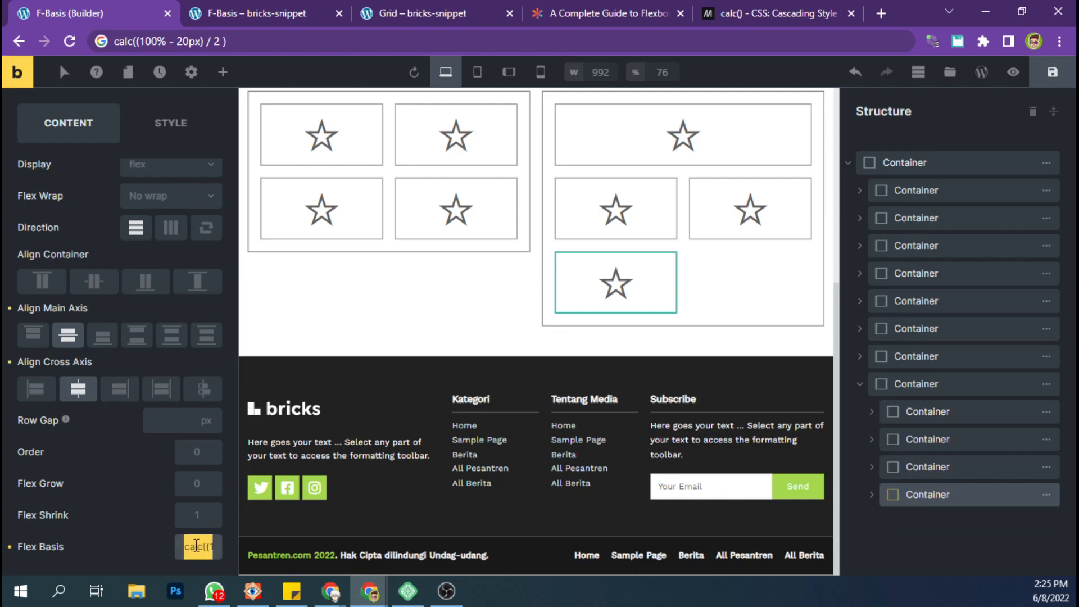
text(100%)
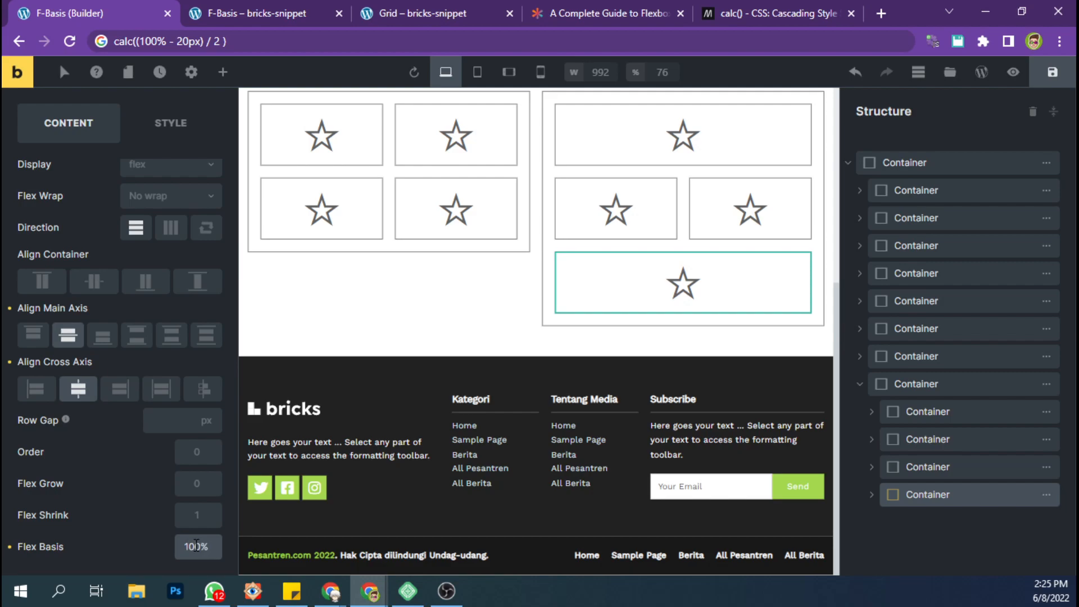
Save the page in the builder and review both nested icon grids on the live F-Basis page.
scroll(433, 214, up, 1)
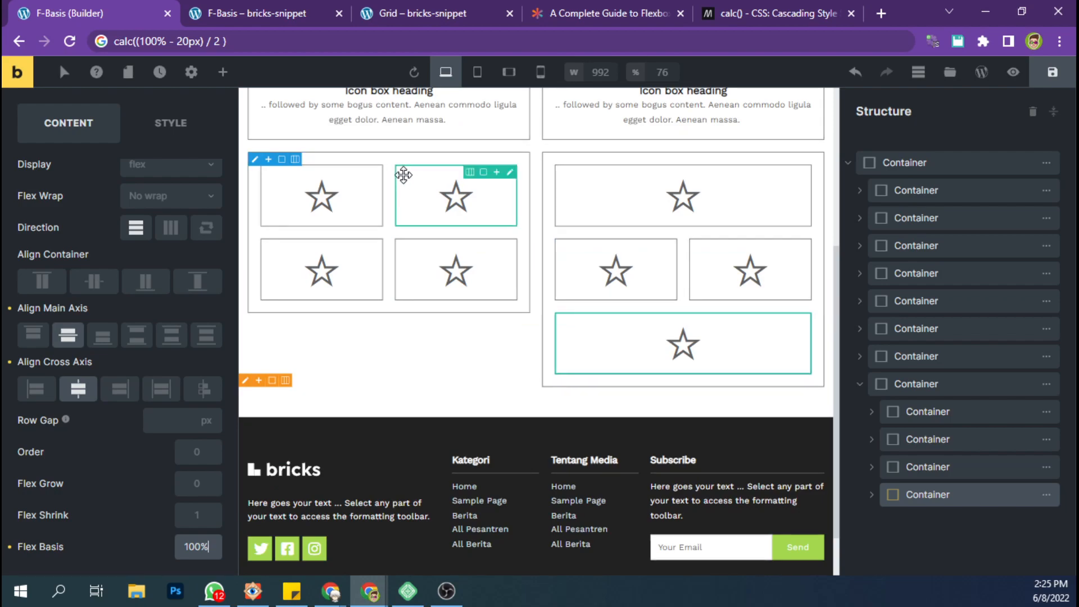
click(1053, 72)
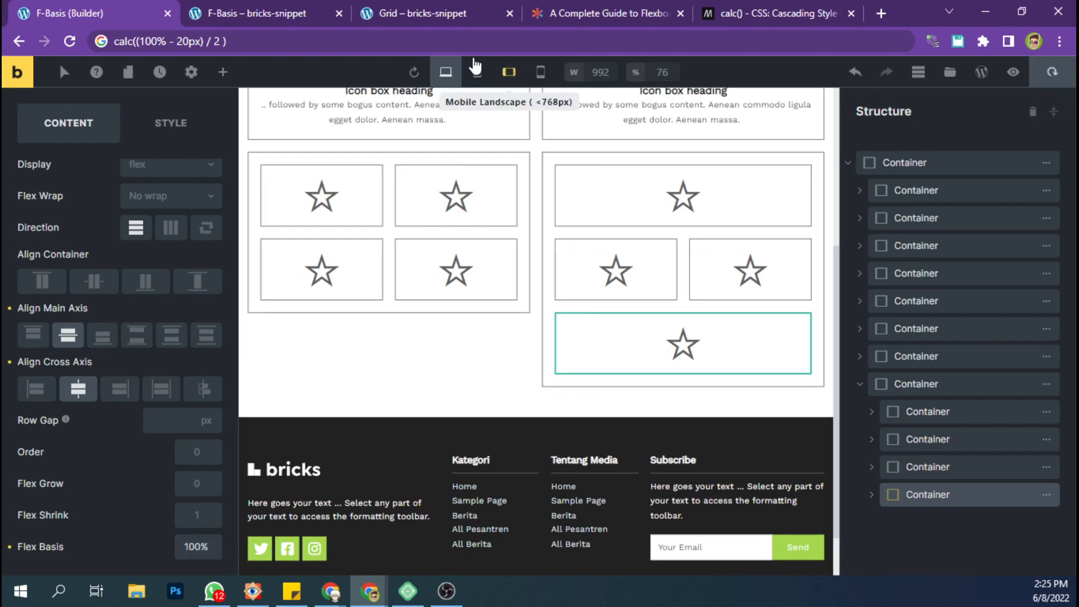
click(320, 3)
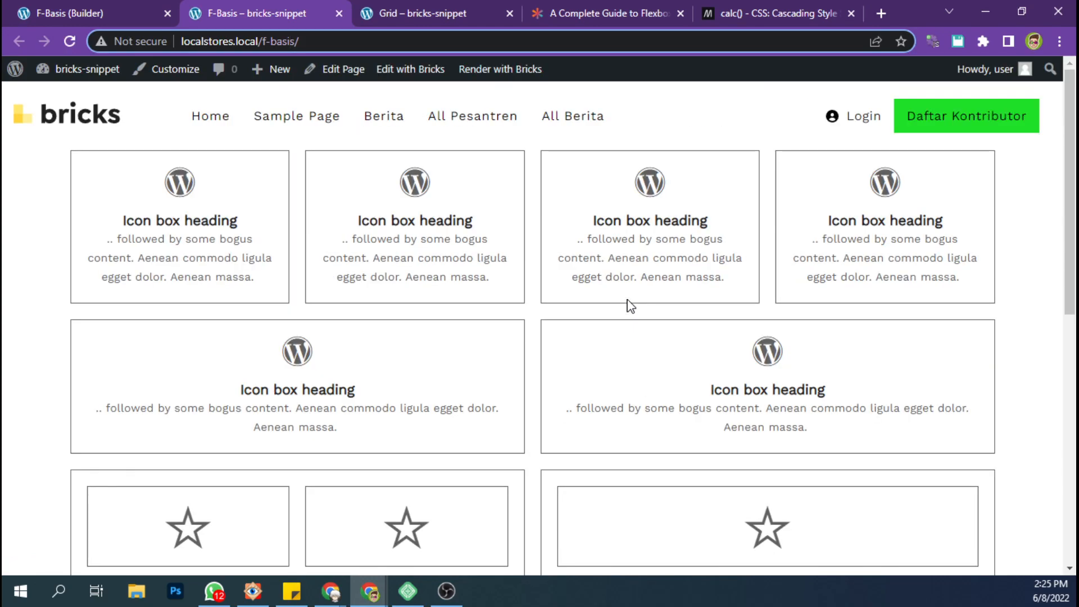
scroll(646, 315, down, 7)
scroll(697, 321, up, 2)
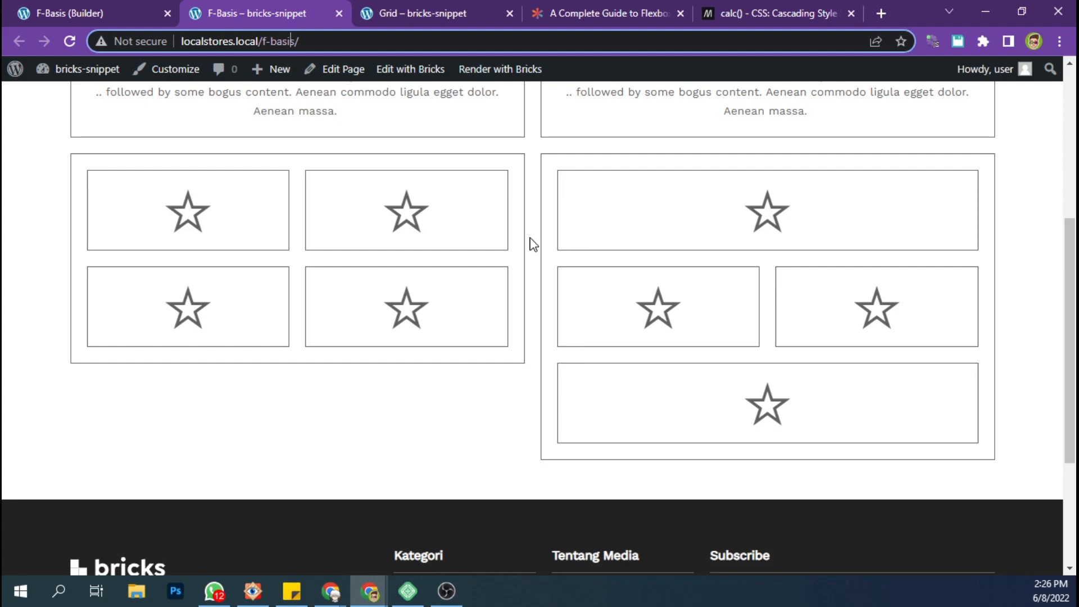
Compare the two nested icon grids on the live F-Basis page with their layout in the builder.
scroll(534, 240, up, 2)
scroll(541, 240, down, 1)
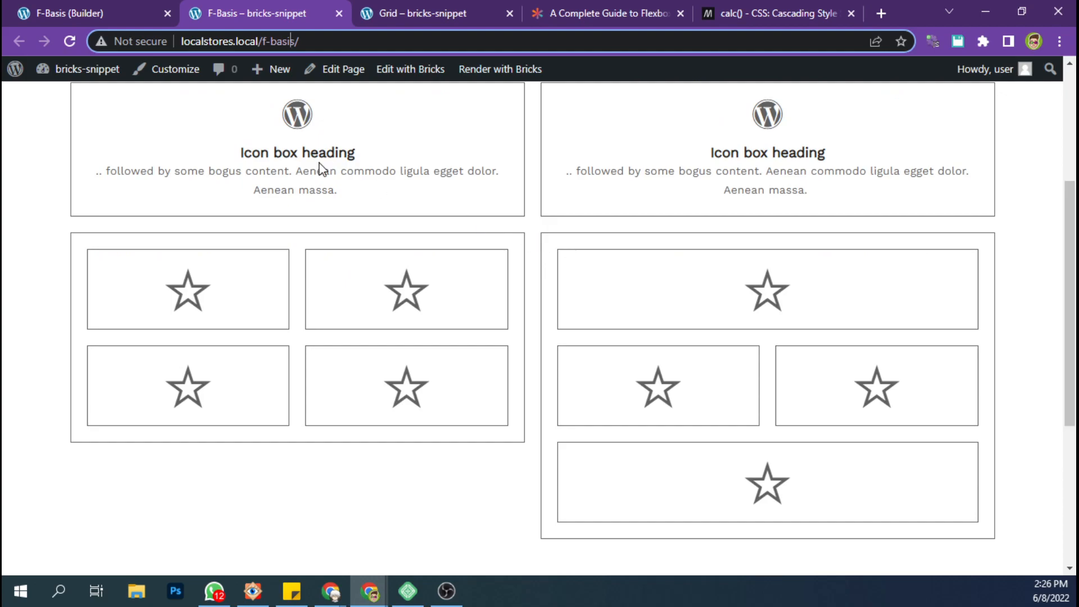
click(151, 7)
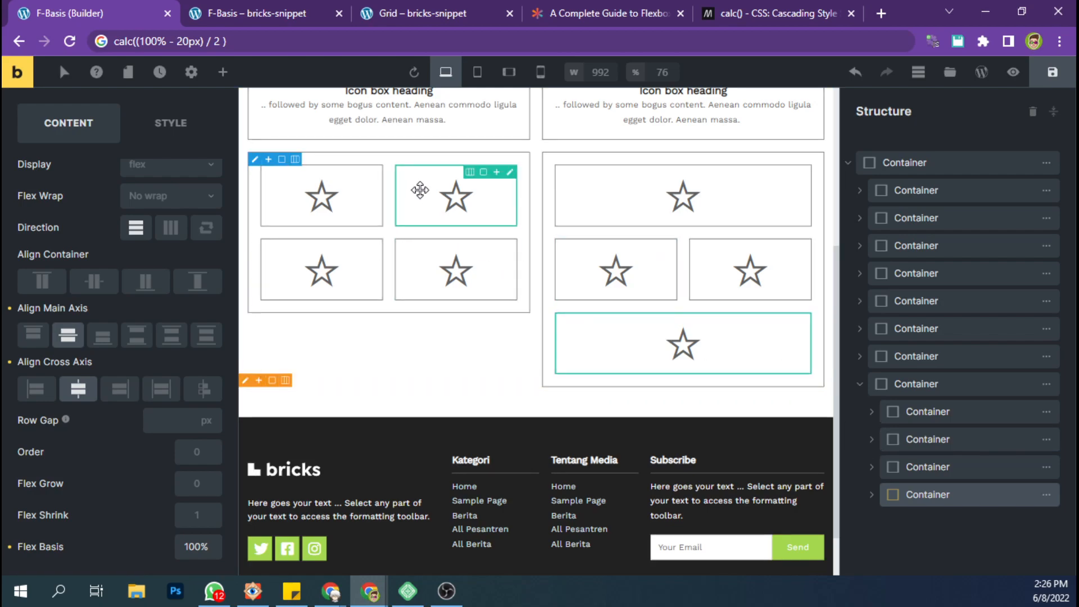
click(306, 8)
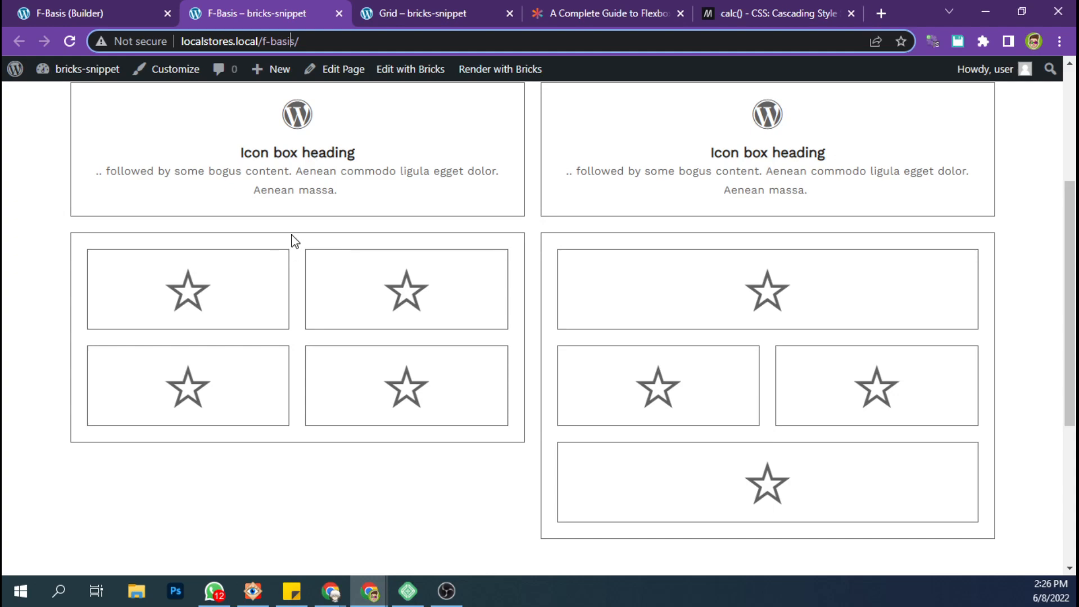
scroll(310, 442, down, 2)
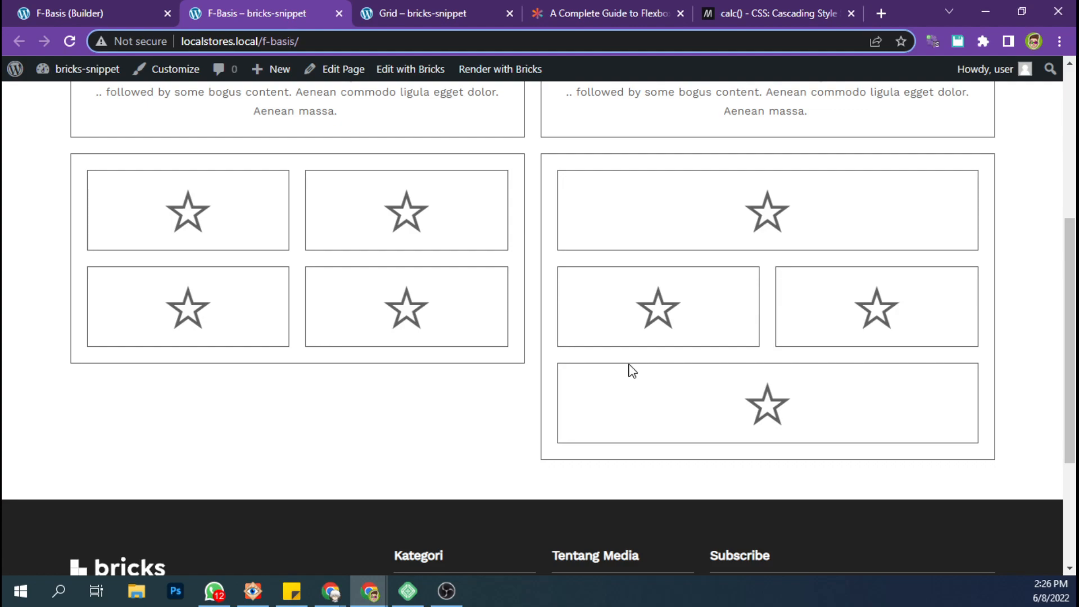
Set the first nested icon grid's outer container to Stretch and expand its inner containers in the builder structure.
click(59, 6)
scroll(381, 220, up, 1)
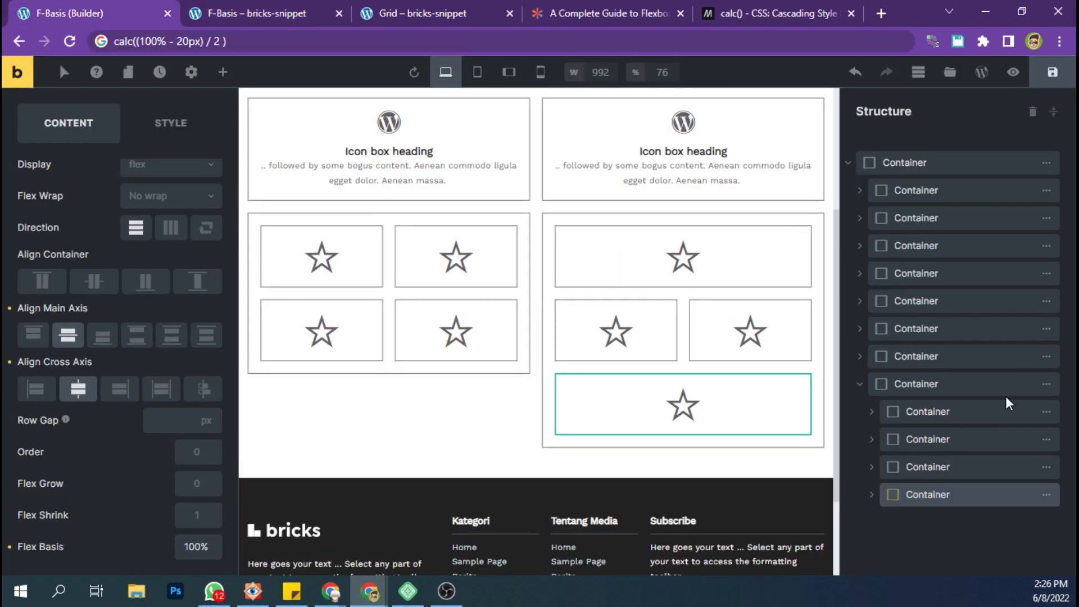
click(926, 360)
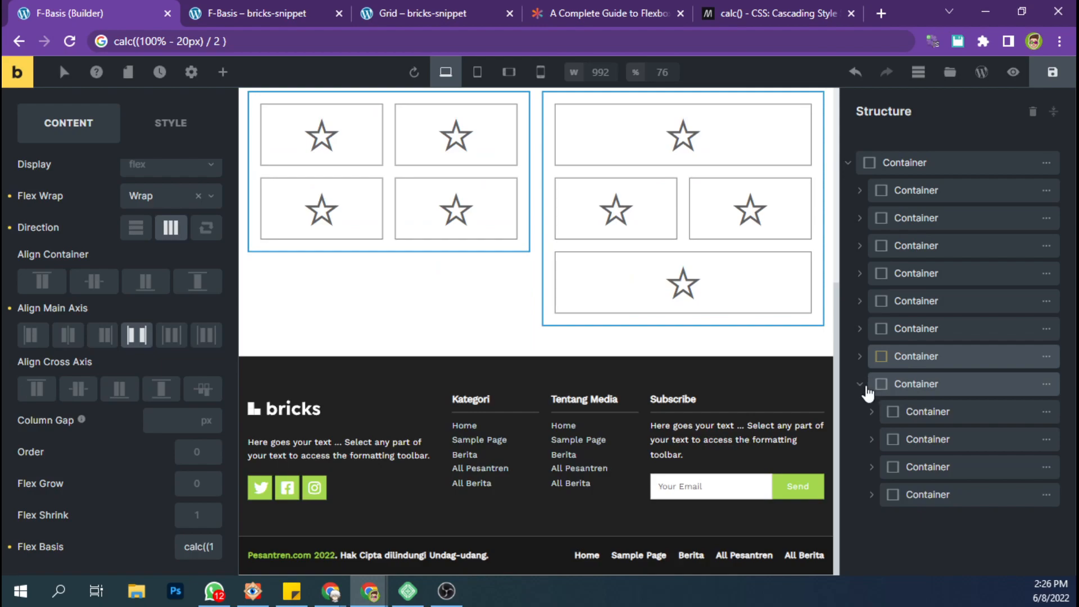
click(861, 384)
click(860, 358)
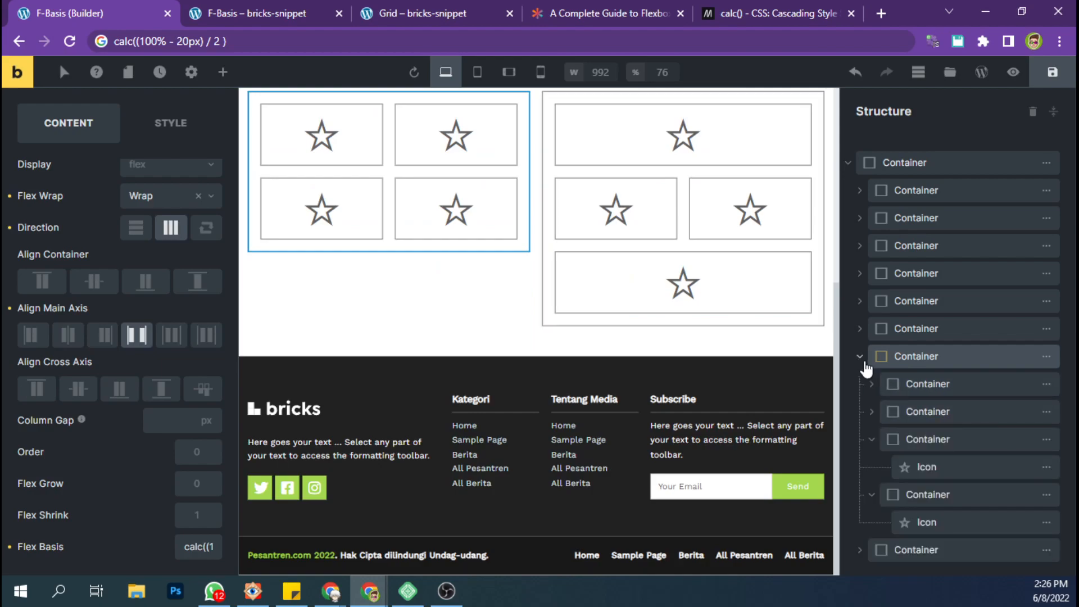
click(201, 288)
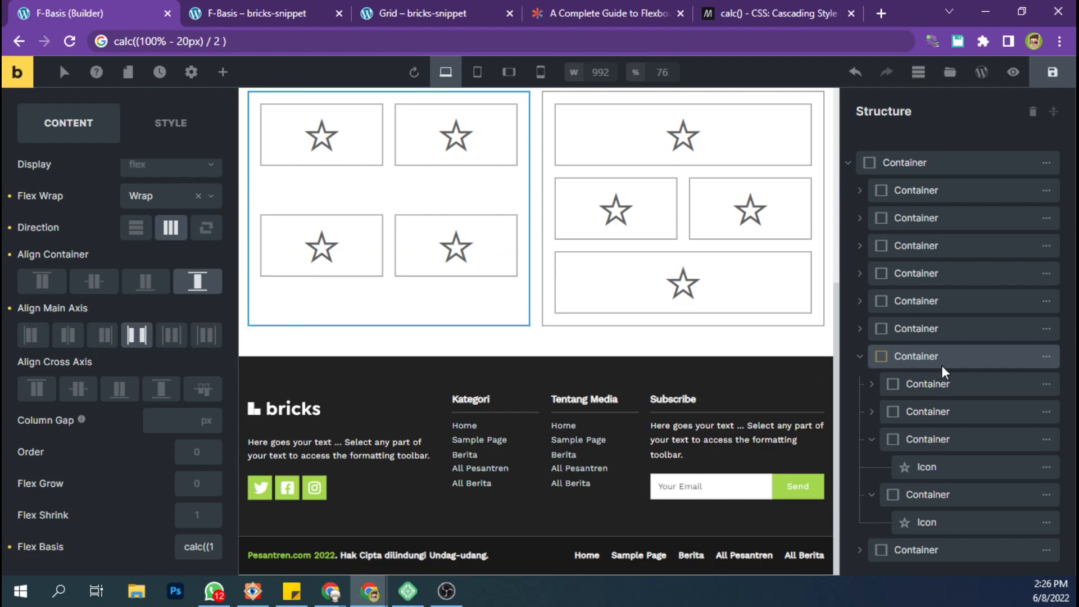
Set the container alignment of all four inner icon containers in the first nested grid to Stretch.
click(935, 383)
click(197, 284)
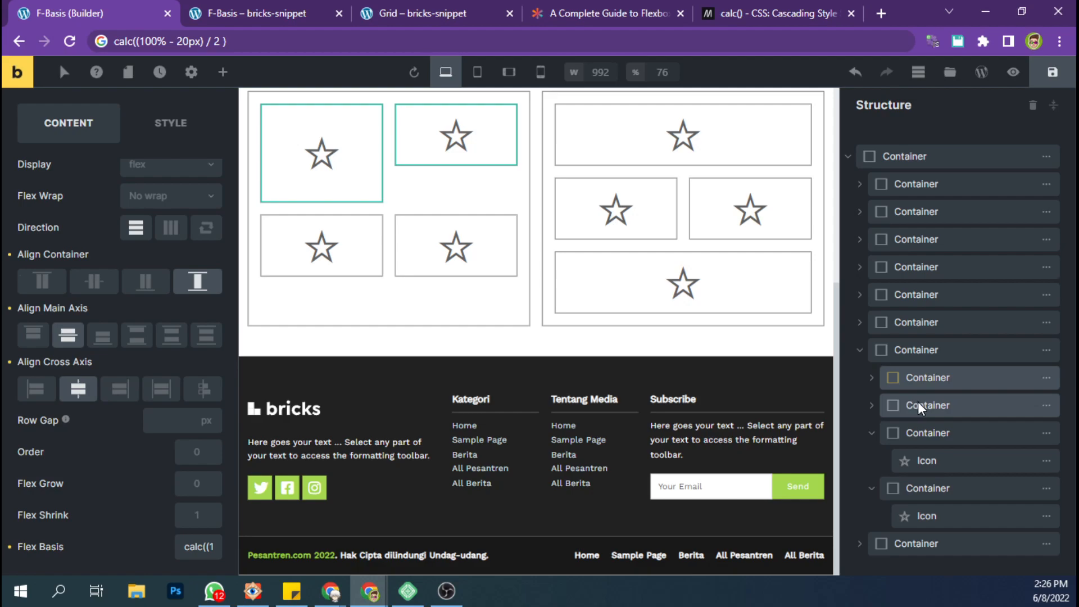
click(918, 402)
click(197, 281)
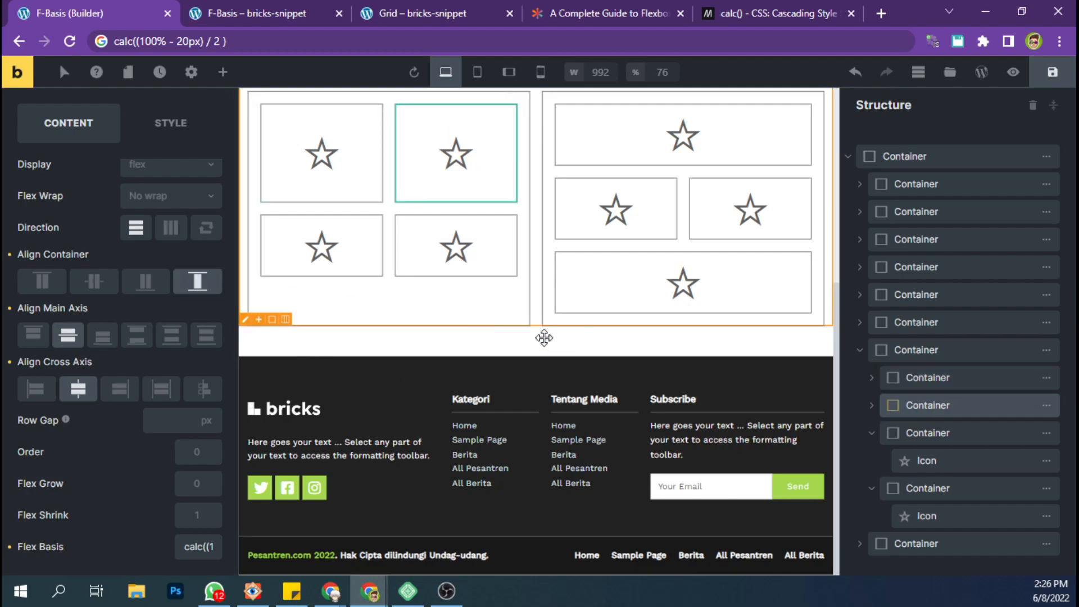
click(946, 431)
click(197, 281)
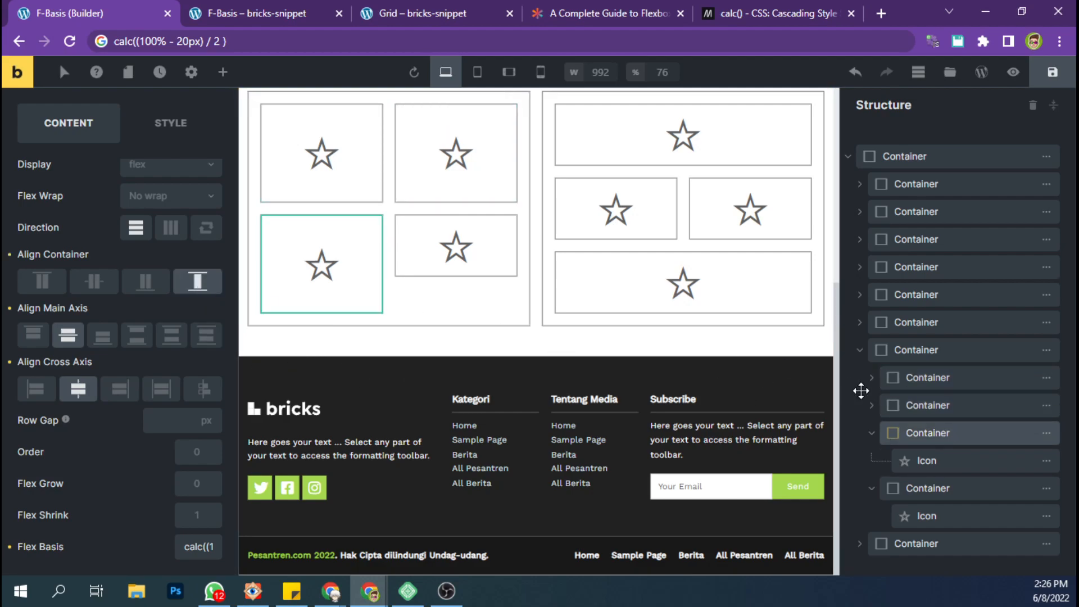
click(215, 288)
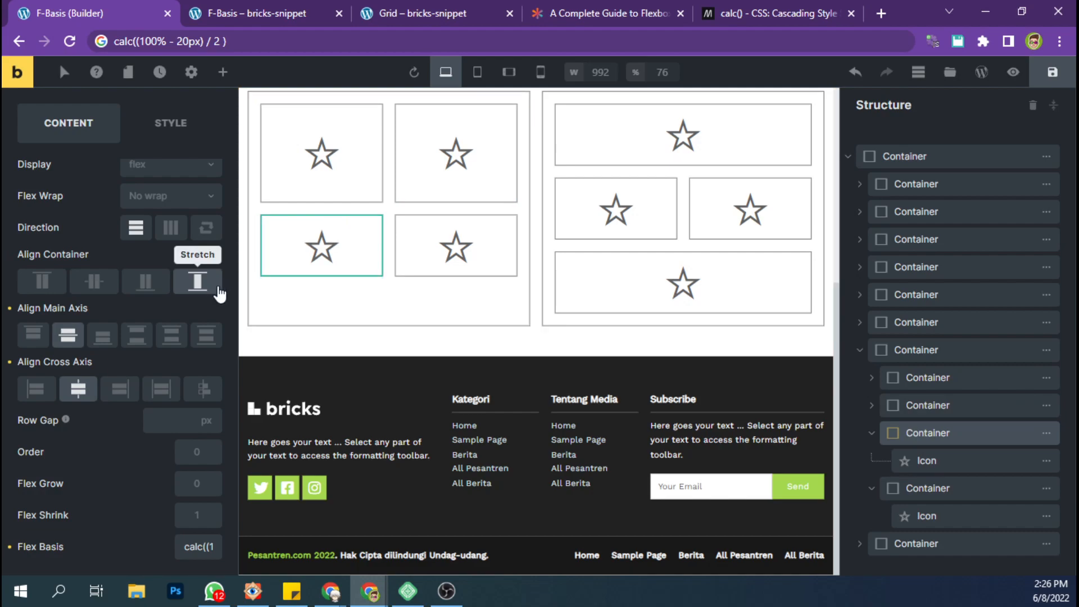
click(220, 293)
click(939, 488)
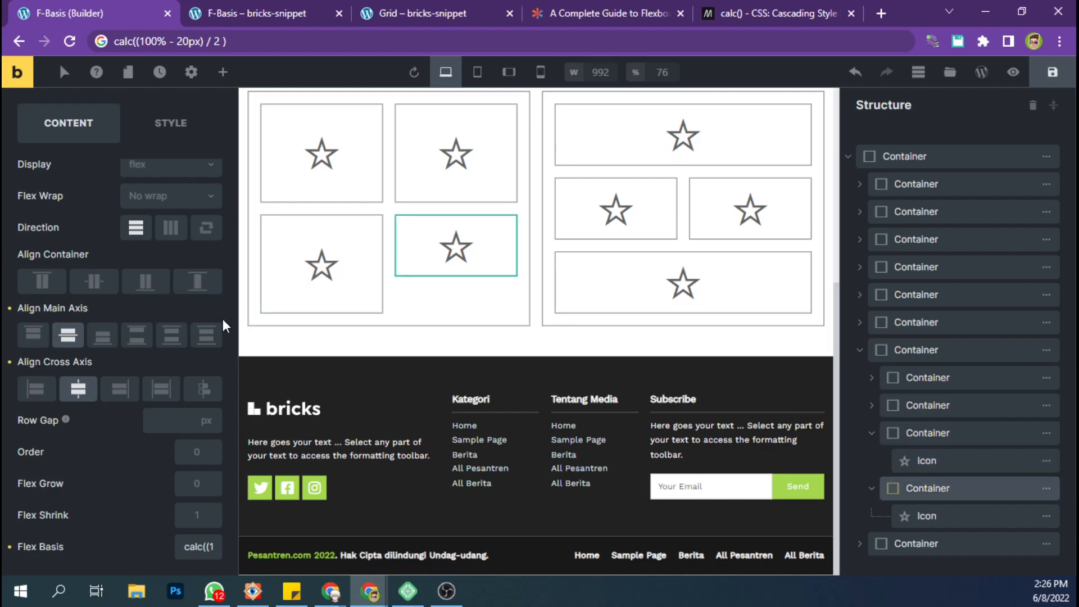
click(196, 284)
Save the page in the builder and review the stretched icon grid on the live F-Basis page.
click(1039, 75)
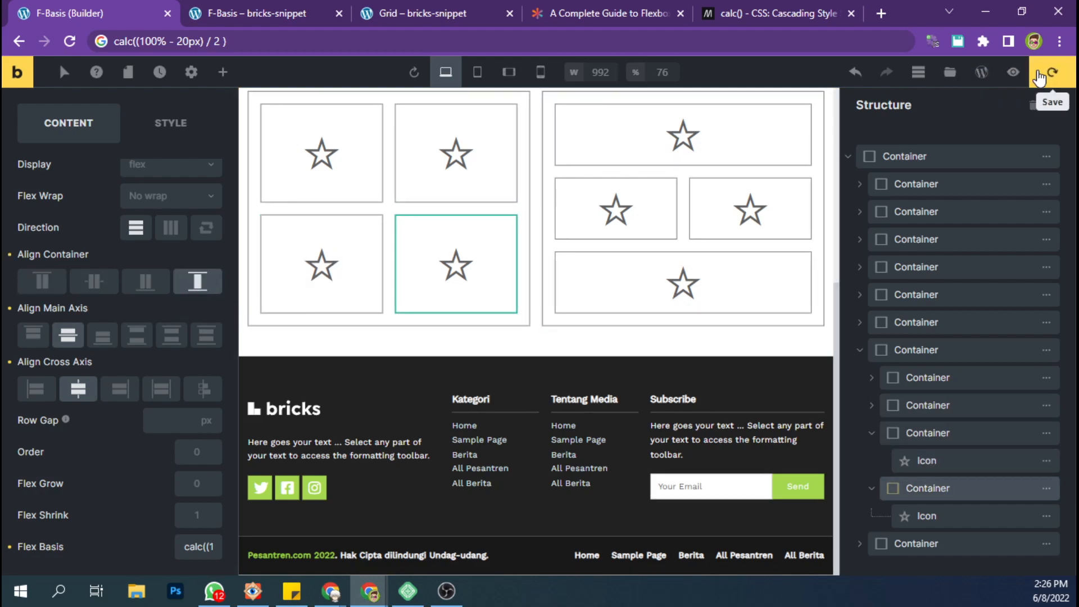
click(270, 9)
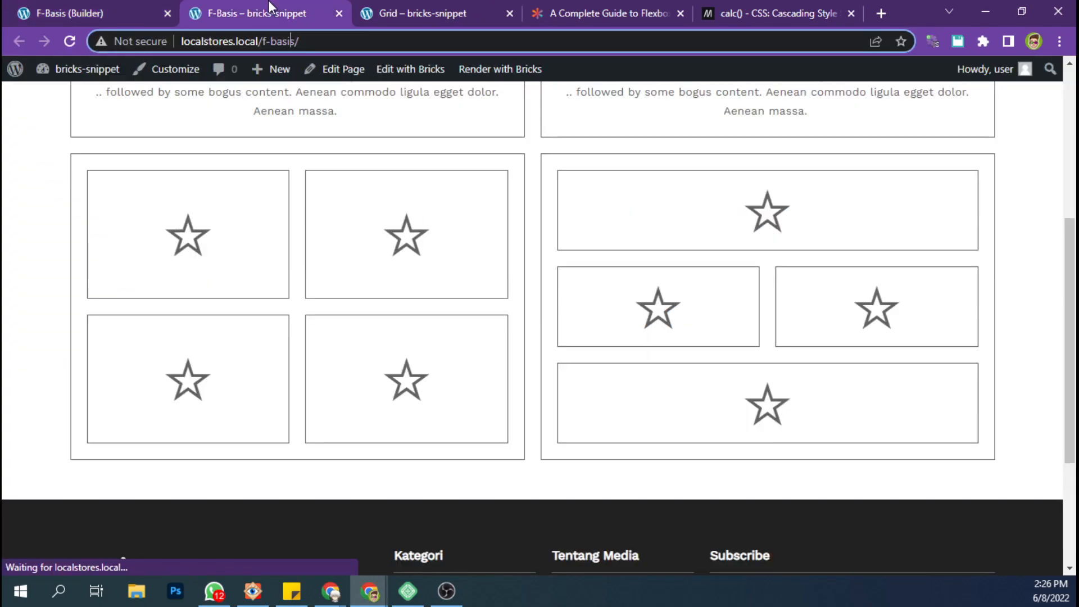
scroll(467, 233, up, 1)
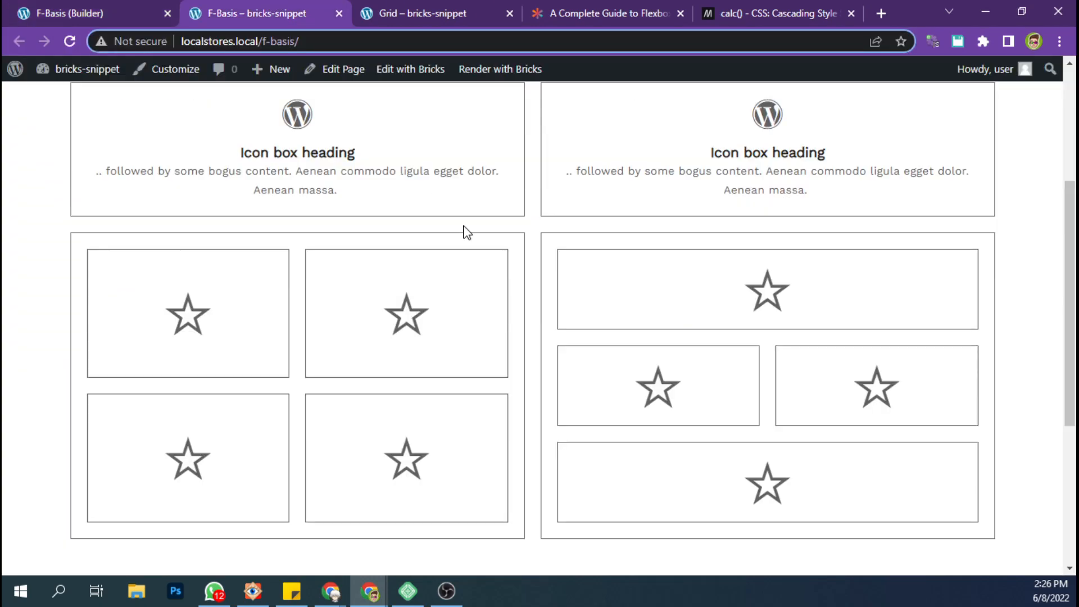
scroll(467, 233, up, 3)
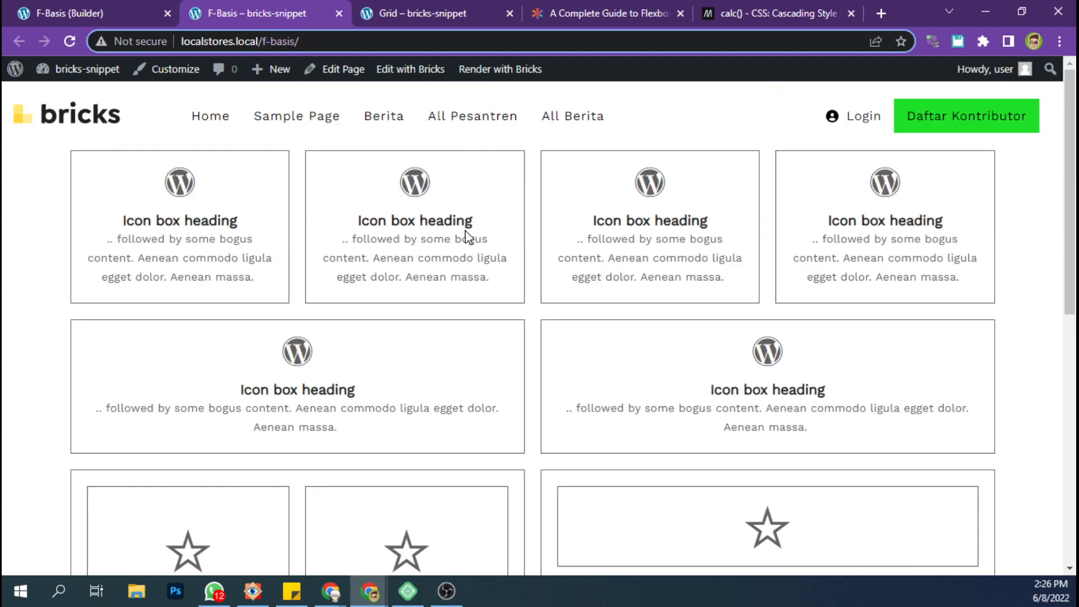
scroll(467, 233, down, 4)
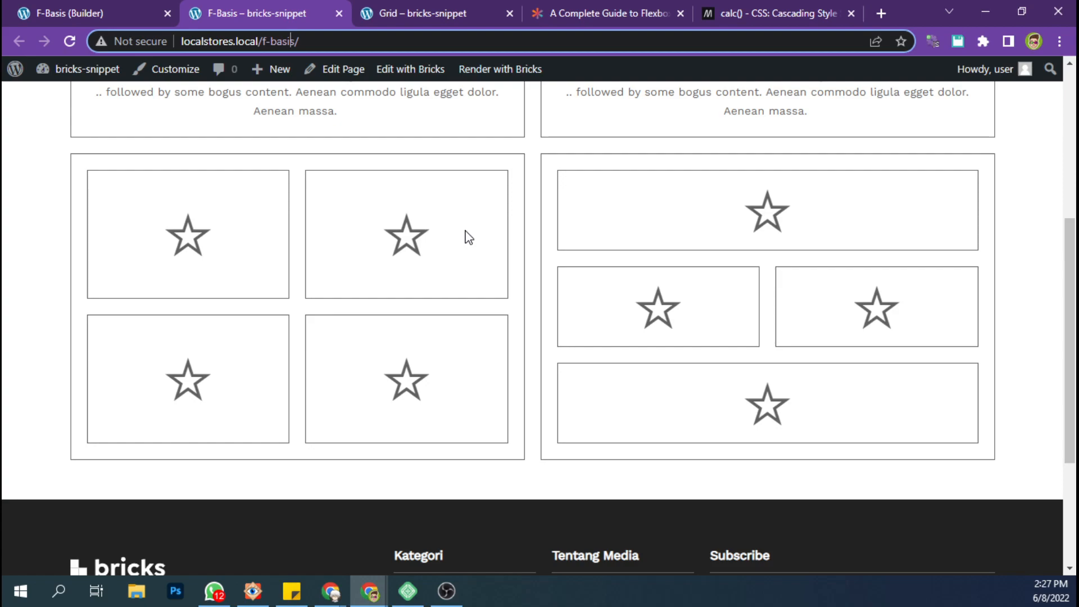
scroll(469, 237, up, 3)
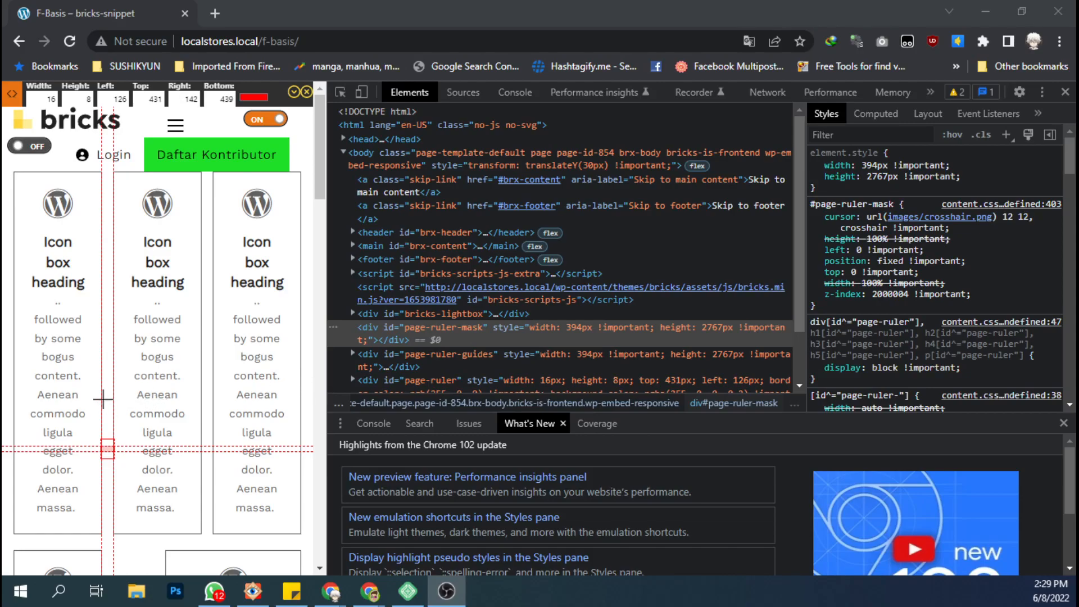
Measure the row gap below the first icon box and the column gap beside it with the page ruler.
drag(80, 533, 79, 549)
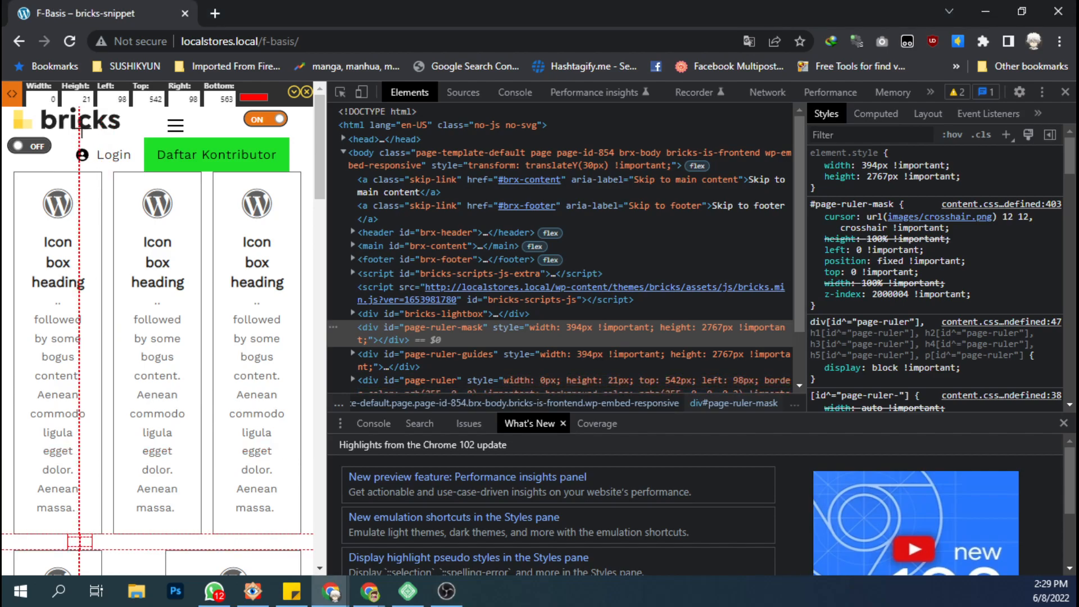
double_click(85, 100)
drag(102, 387, 110, 388)
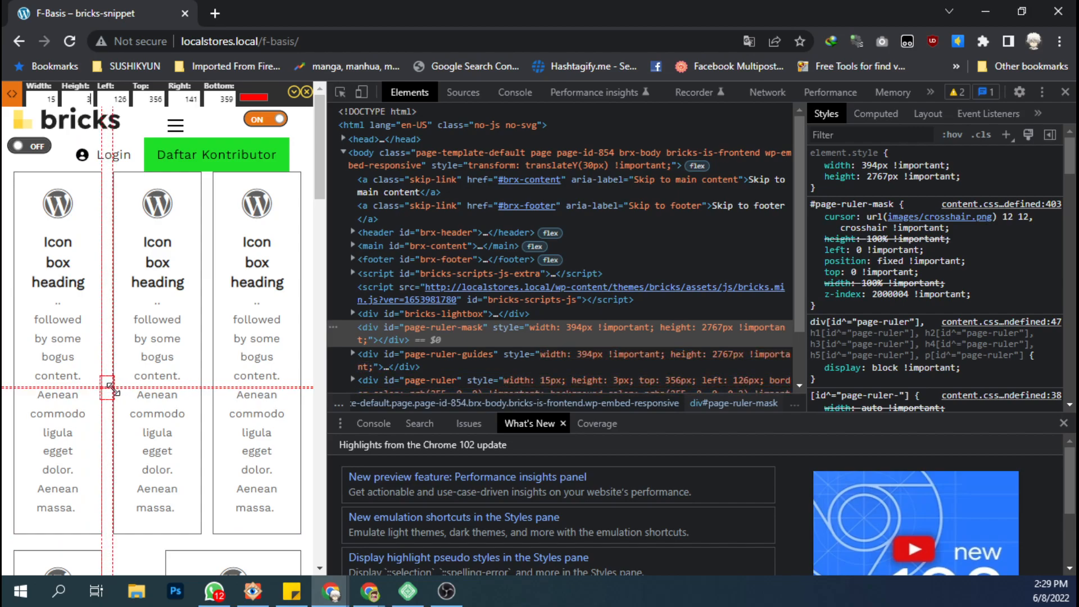
double_click(51, 99)
Close the page ruler and inspect the flex-basis rules of the first two icon box containers.
click(37, 196)
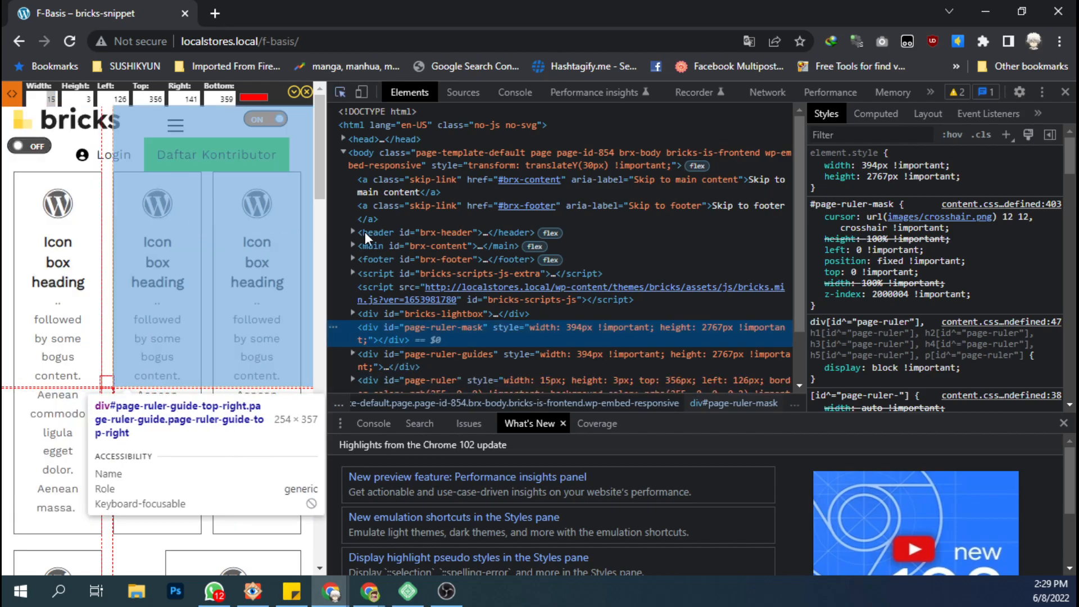
click(388, 246)
click(307, 92)
key(ctrl+shift+c)
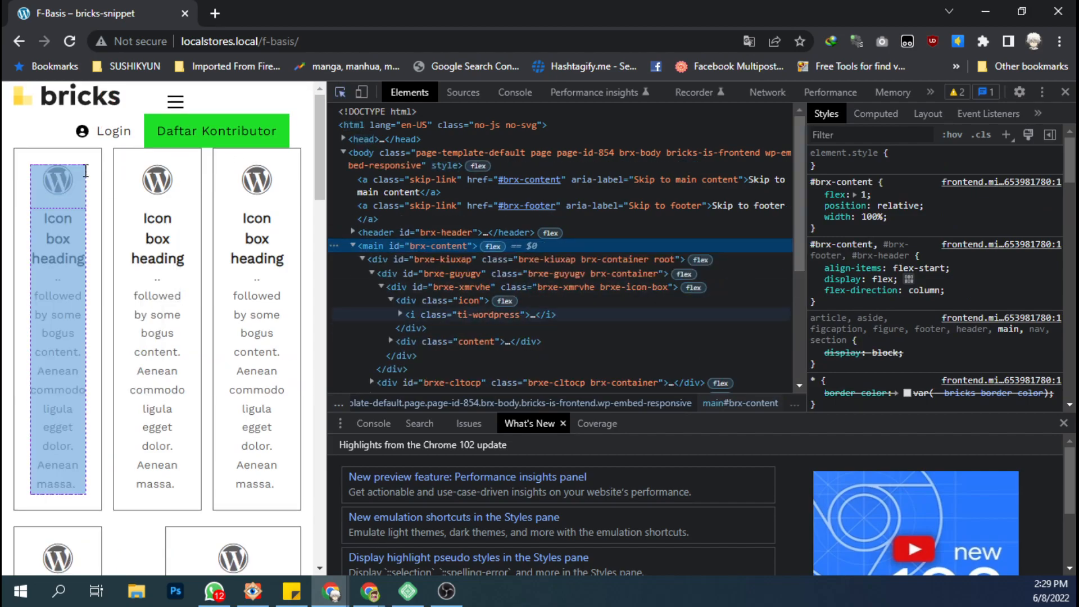
click(89, 207)
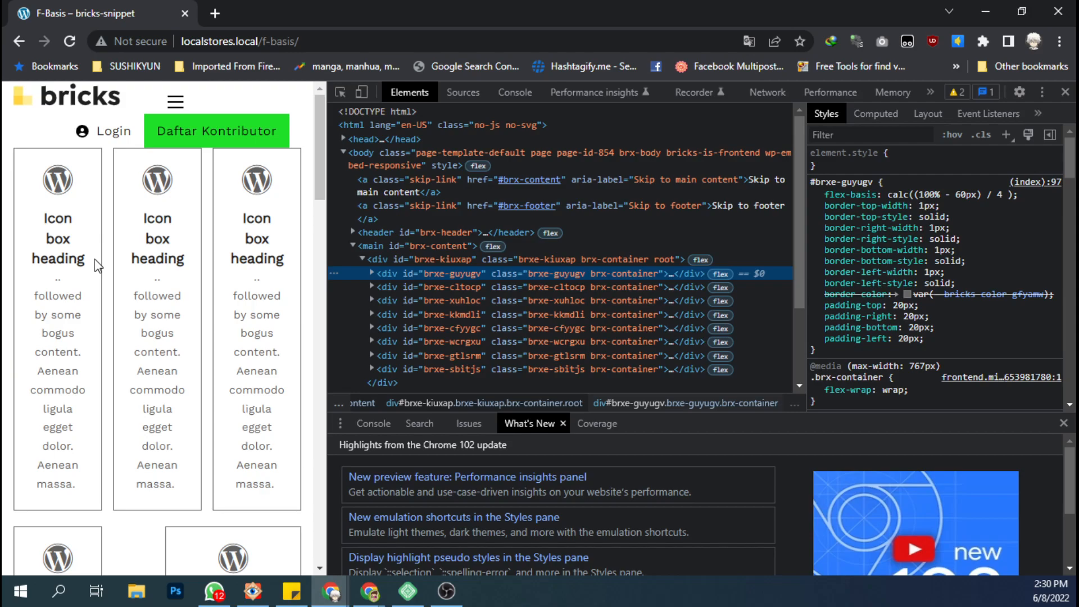
click(476, 287)
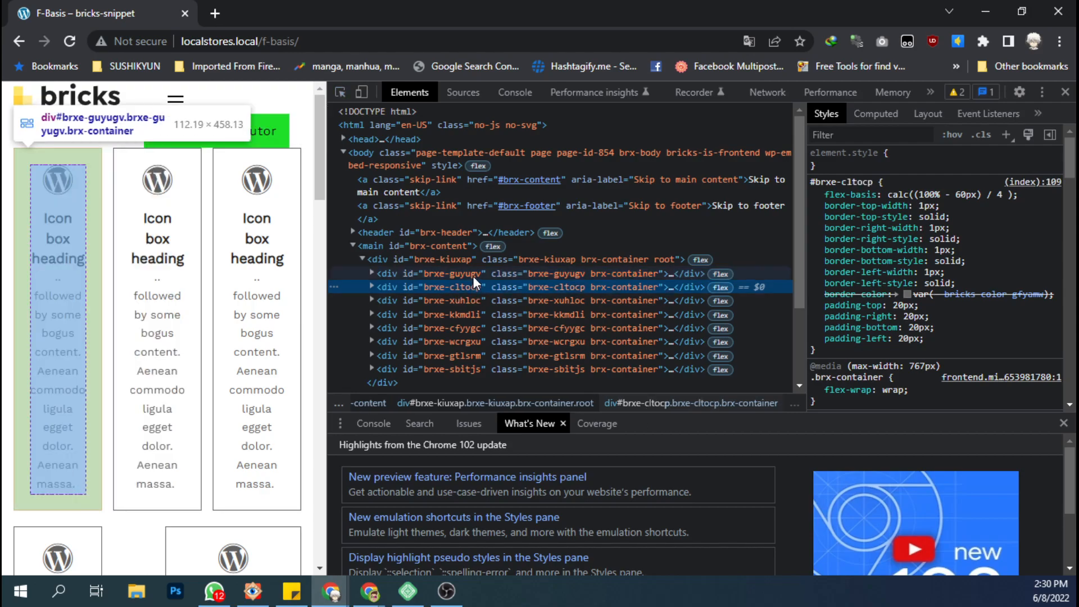
click(474, 276)
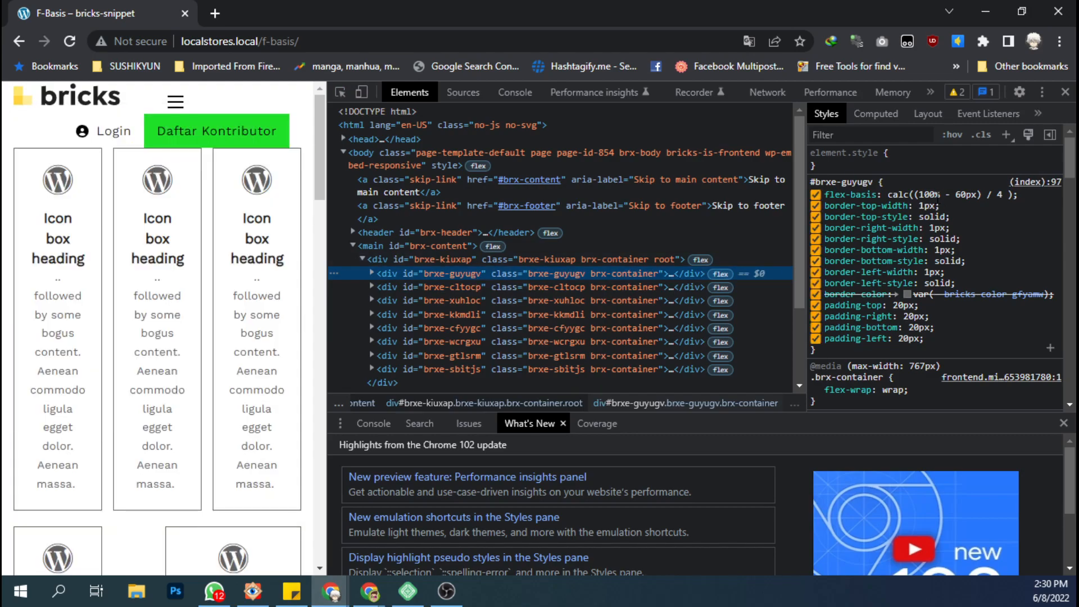
Return to the builder and copy the first container's desktop flex basis into its 477 px mobile breakpoint.
click(984, 19)
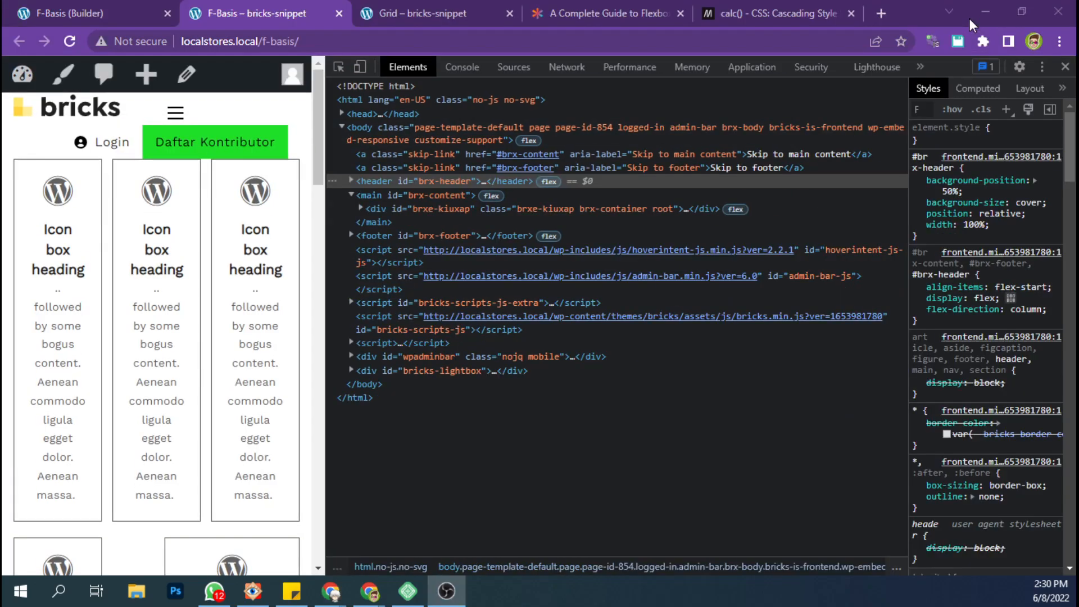
click(984, 14)
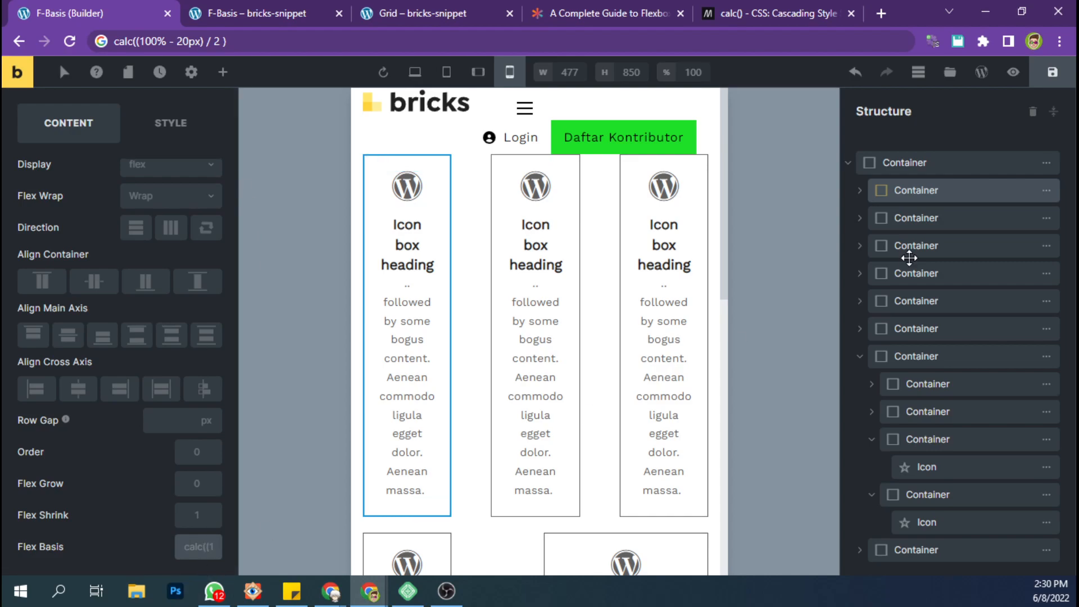
click(424, 77)
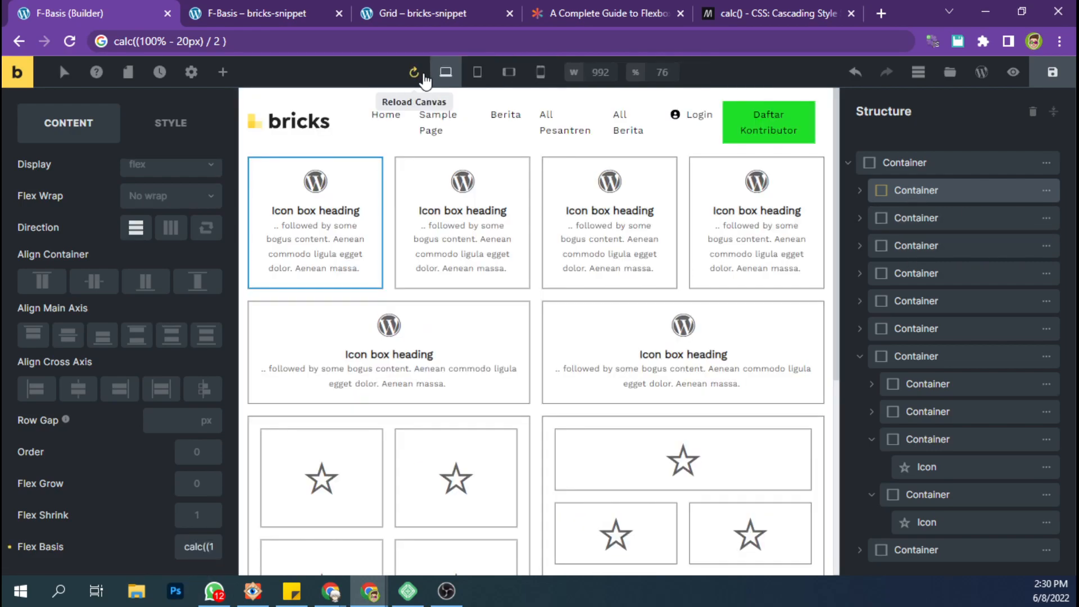
triple_click(205, 548)
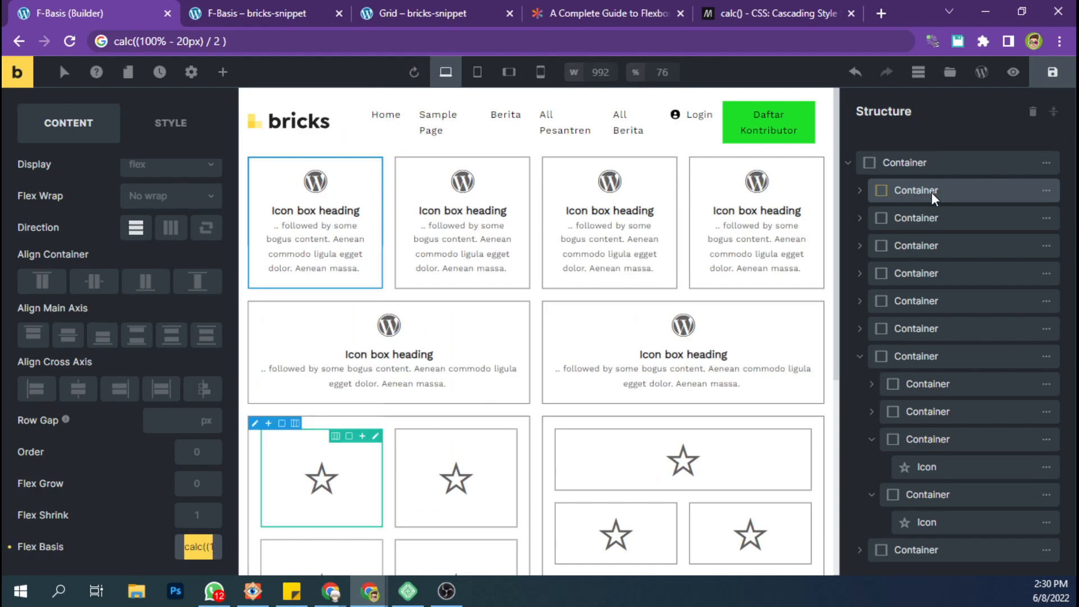
click(543, 75)
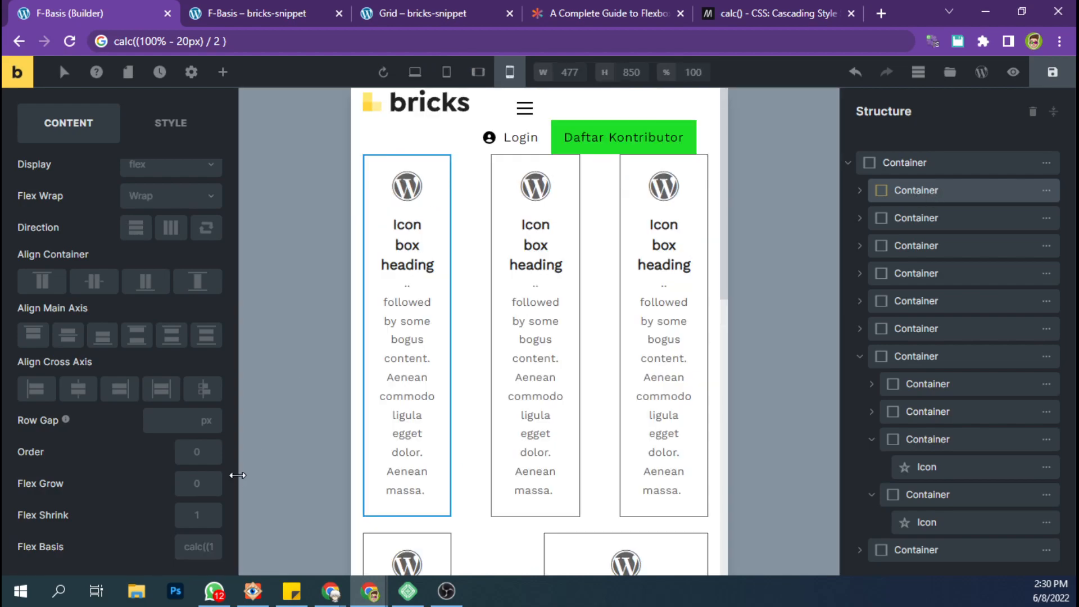
click(200, 543)
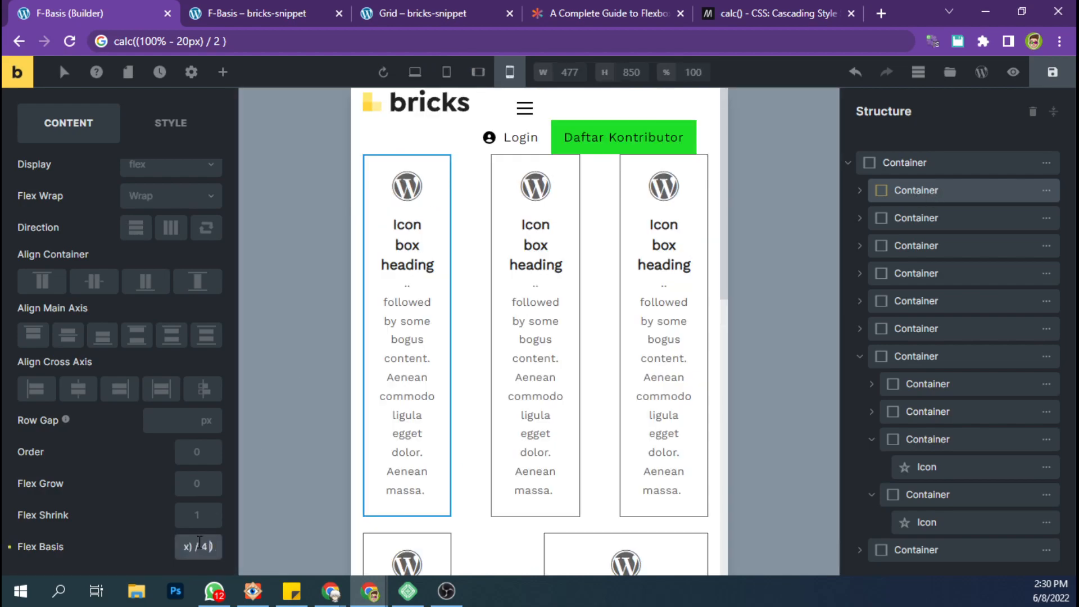
Change the first container's mobile flex basis to calc((100% - 20px) / 2).
key(BackSpace)
text(2)
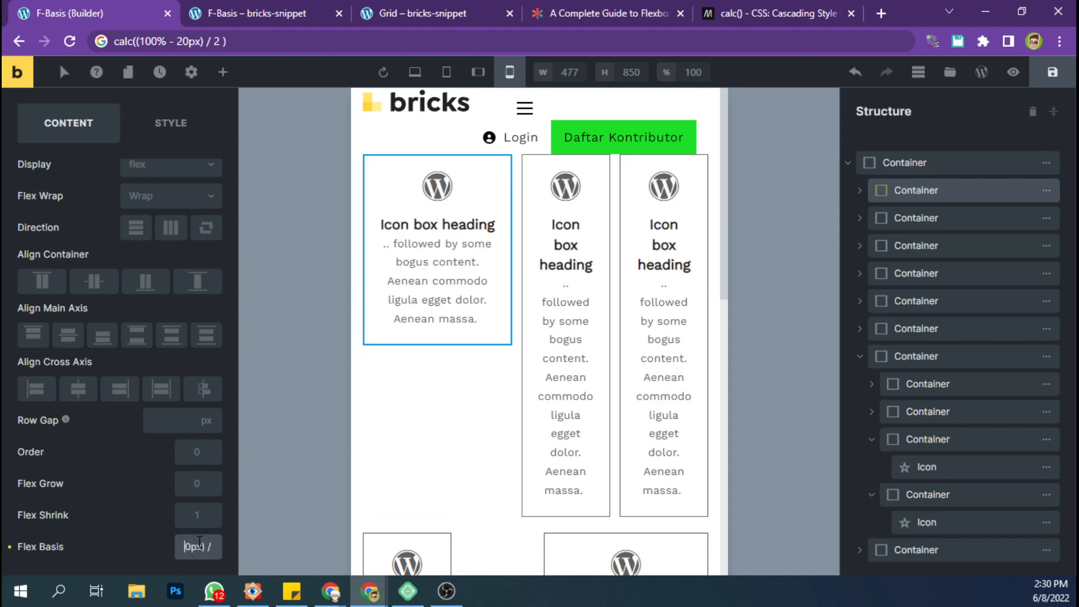
key(BackSpace)
text(2)
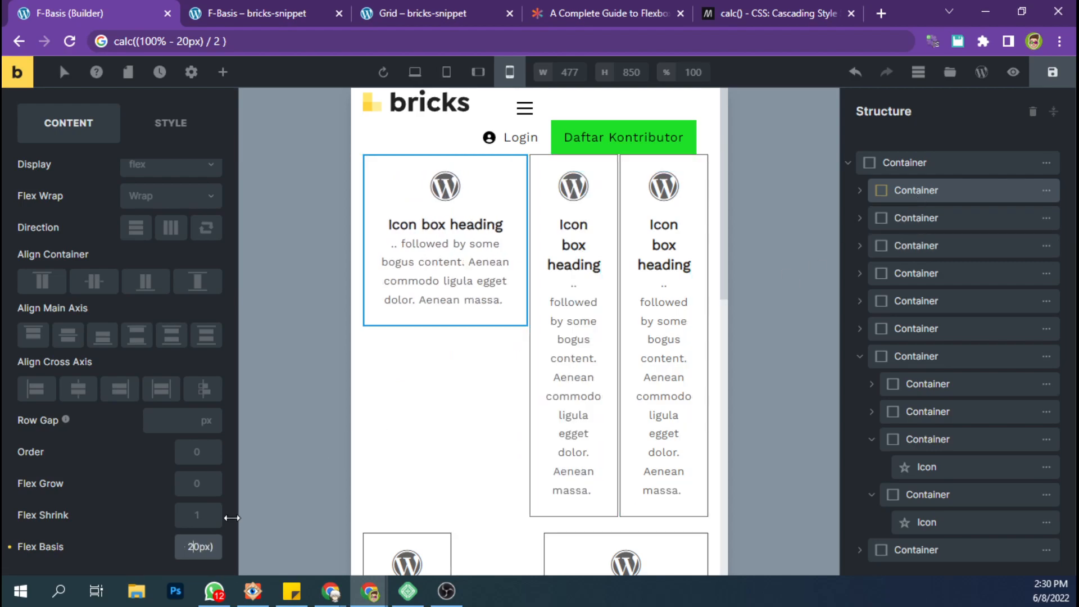
click(917, 222)
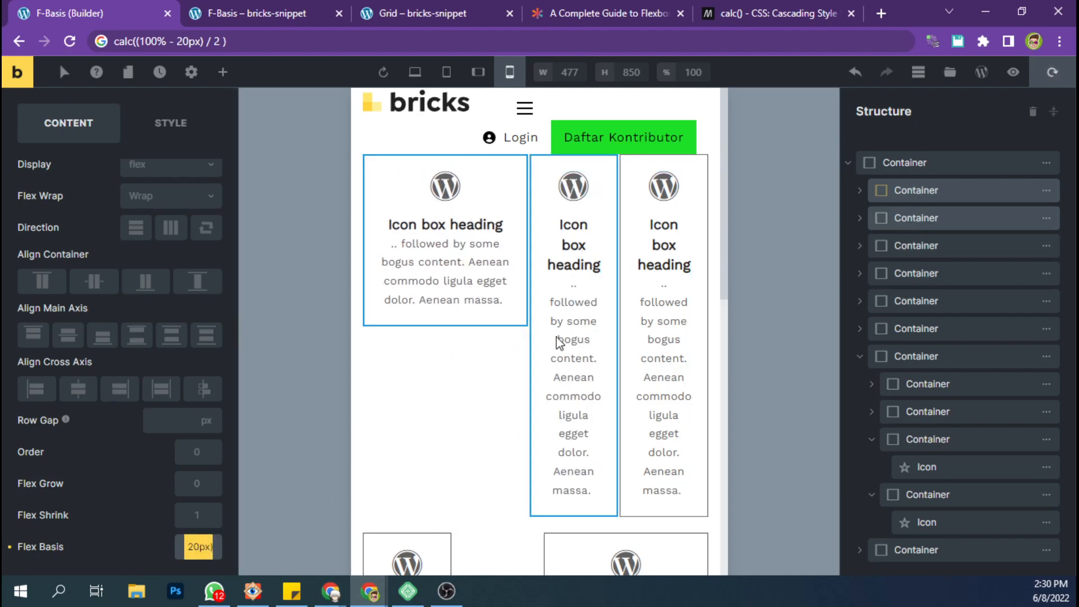
Paste calc((100% - 20px) / 2) as the second container's mobile flex basis and save the page.
click(186, 551)
key(ctrl+v)
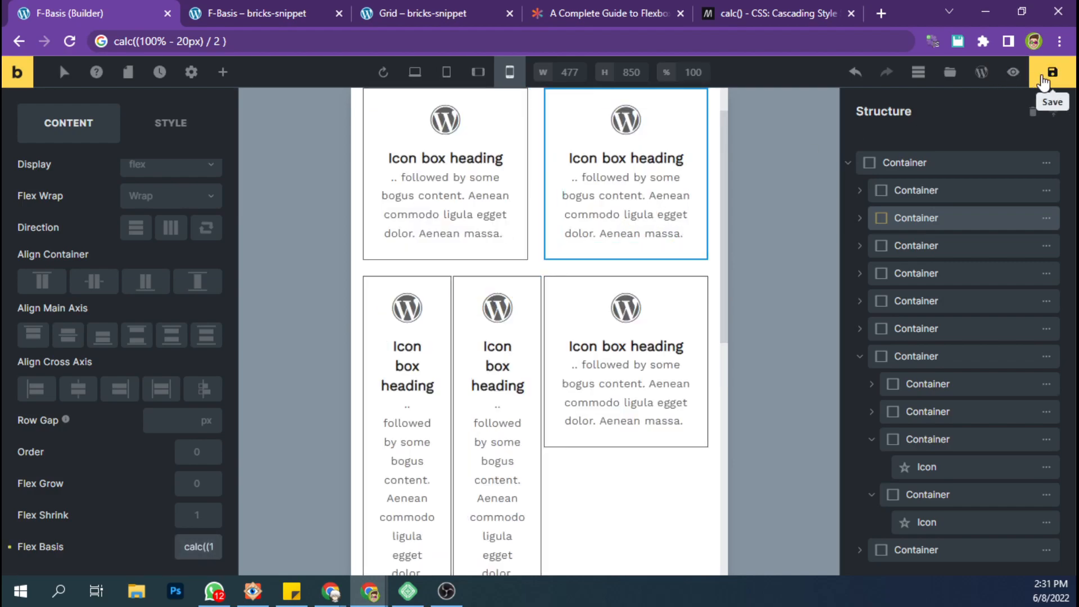
Switch to the other Chrome window showing the F-Basis front-end page and reload it.
click(271, 13)
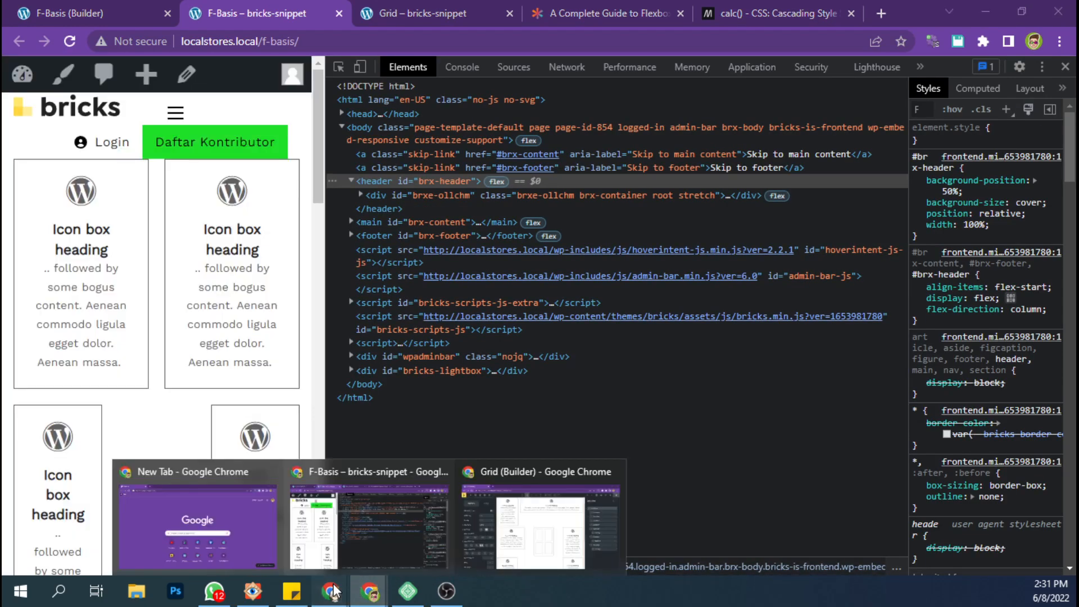
mouse_move(334, 592)
click(416, 517)
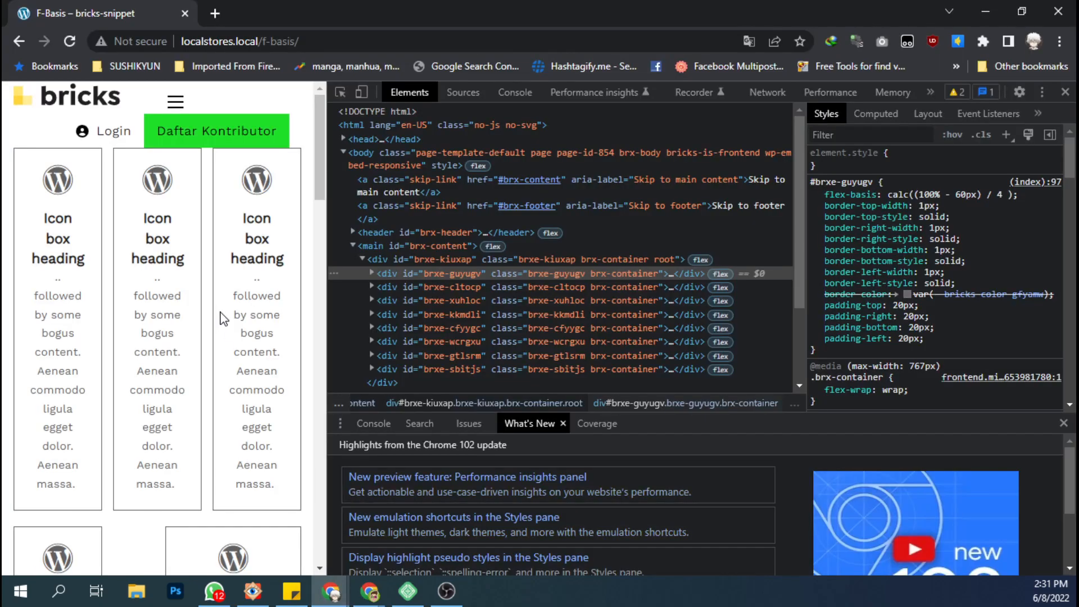
key(F5)
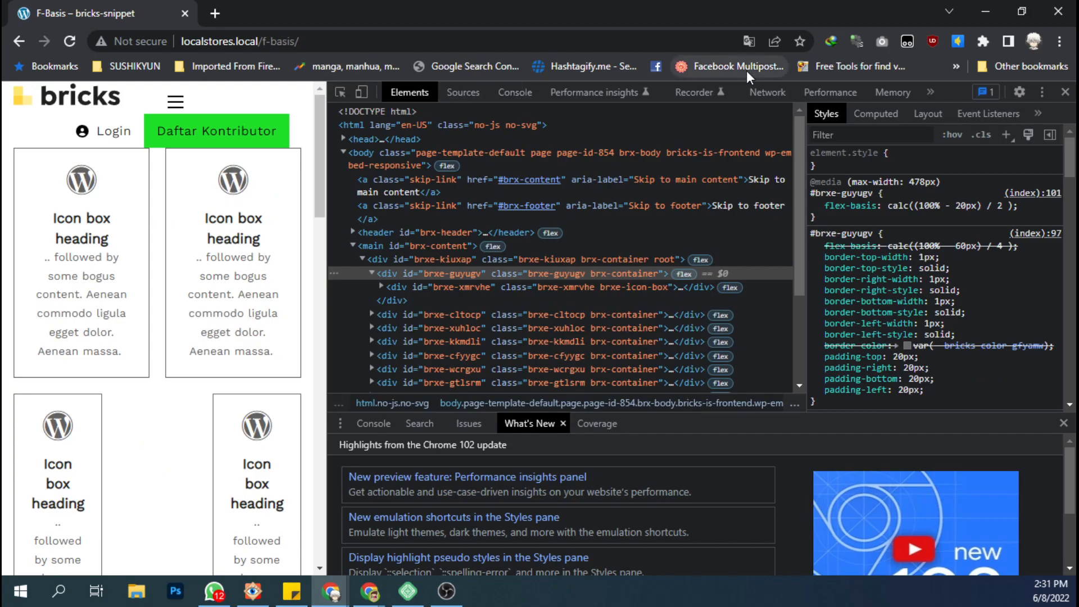
Measure the column gap between the first two icon boxes and the row gap below the second with Page Ruler Redux.
click(984, 42)
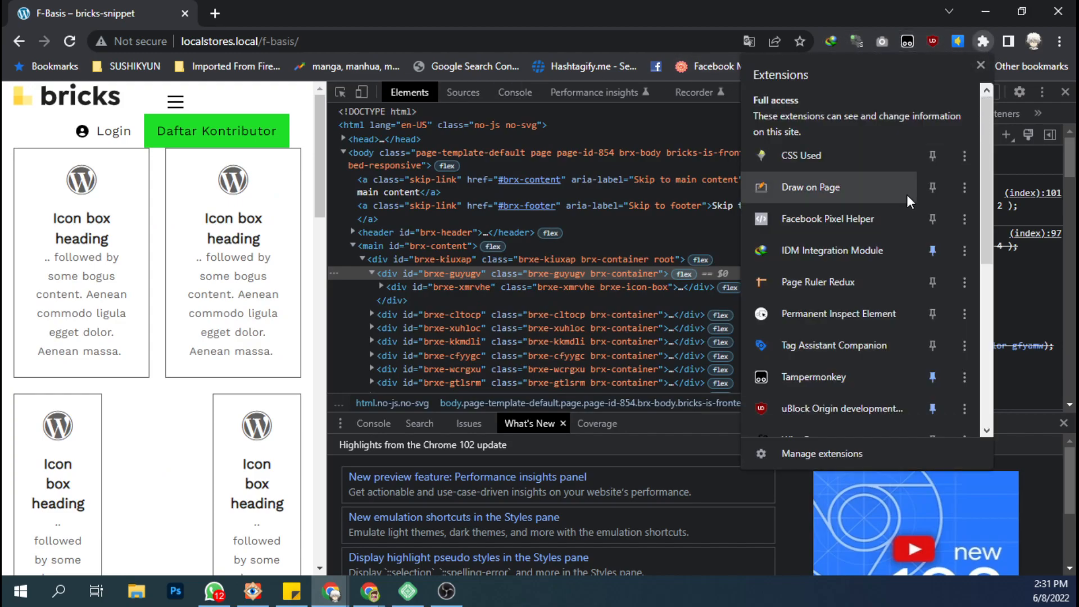
click(832, 283)
drag(150, 259, 165, 261)
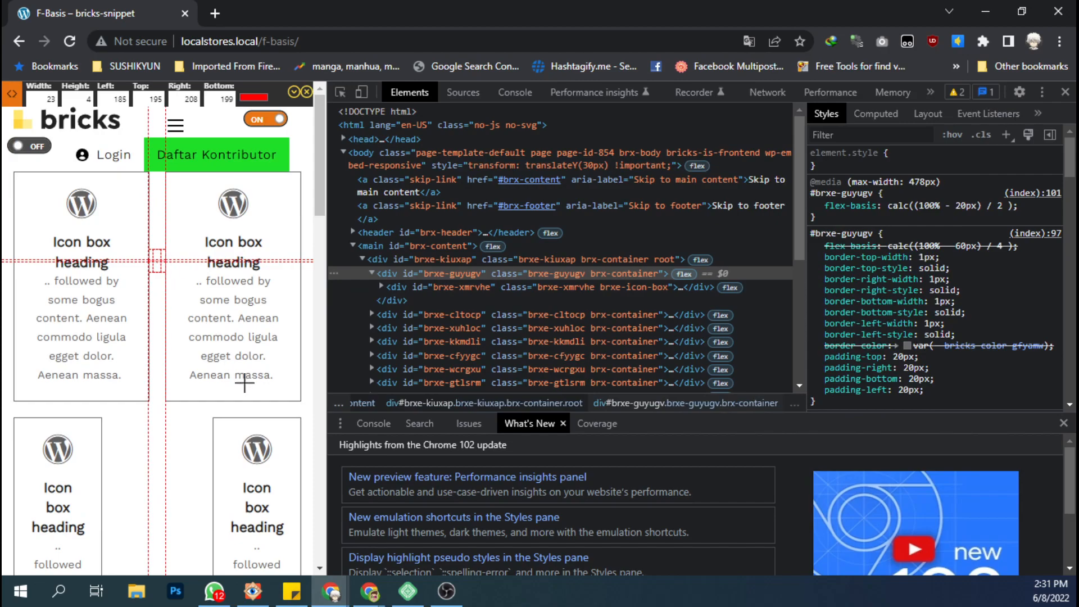
drag(246, 403, 245, 417)
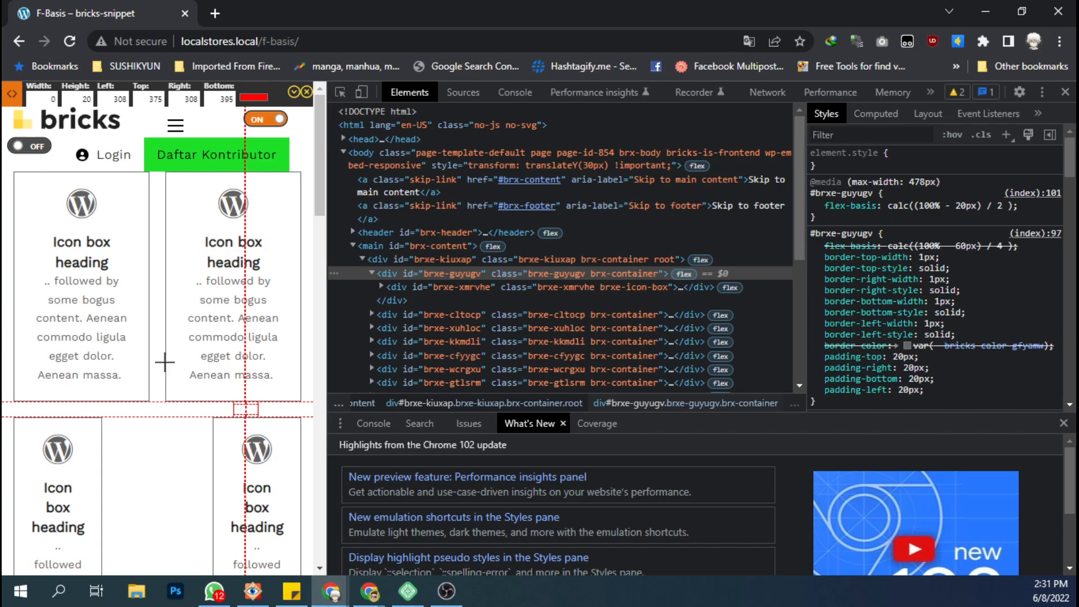
drag(166, 363, 148, 362)
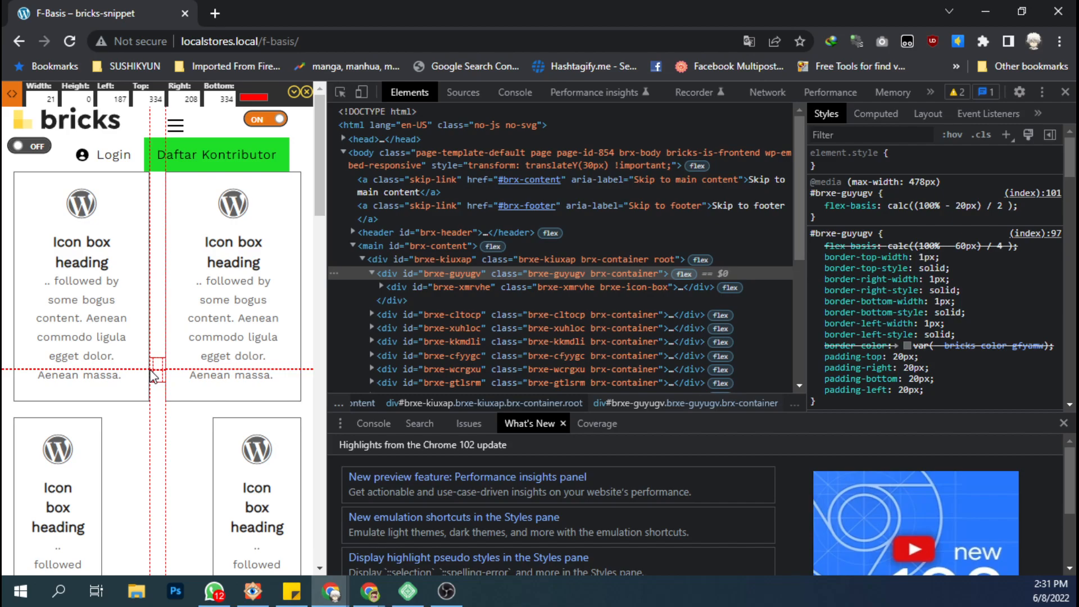
Return to the F-Basis builder and set the third container's mobile flex basis to 100%.
click(981, 14)
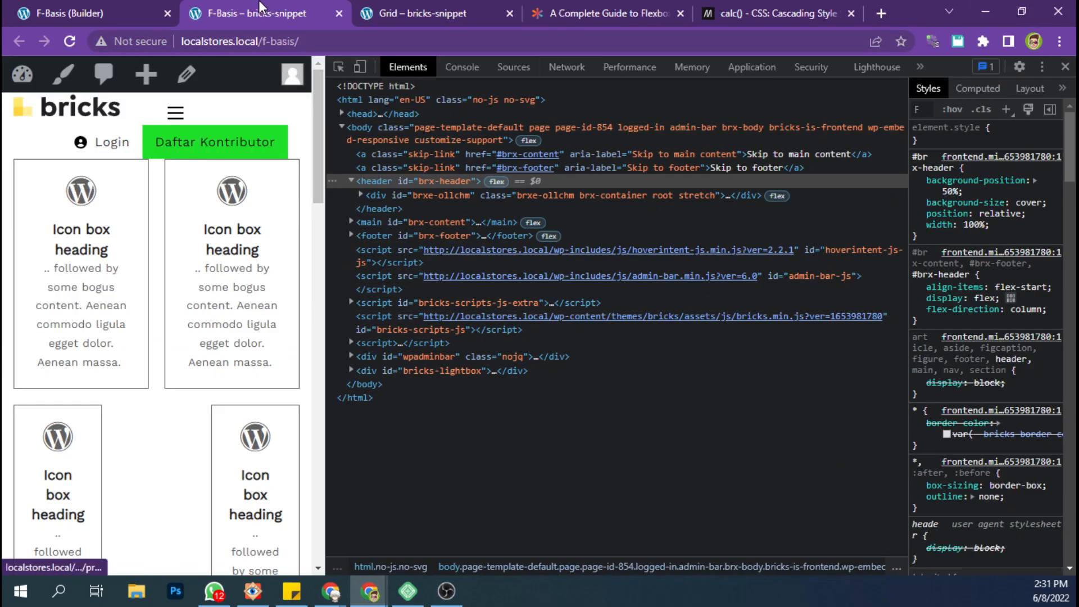
click(152, 7)
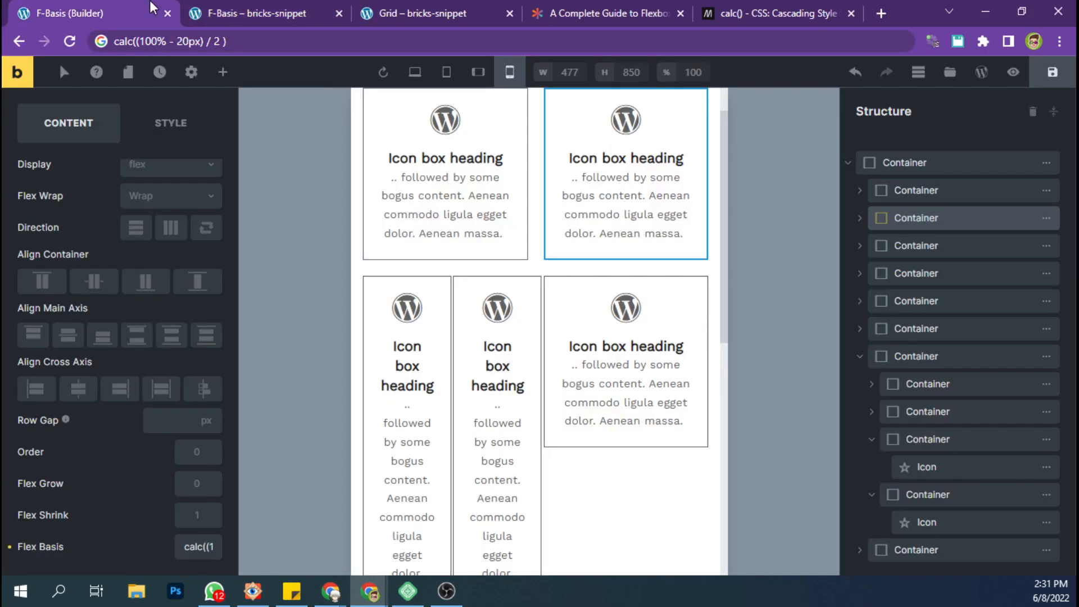
click(898, 248)
scroll(461, 254, up, 4)
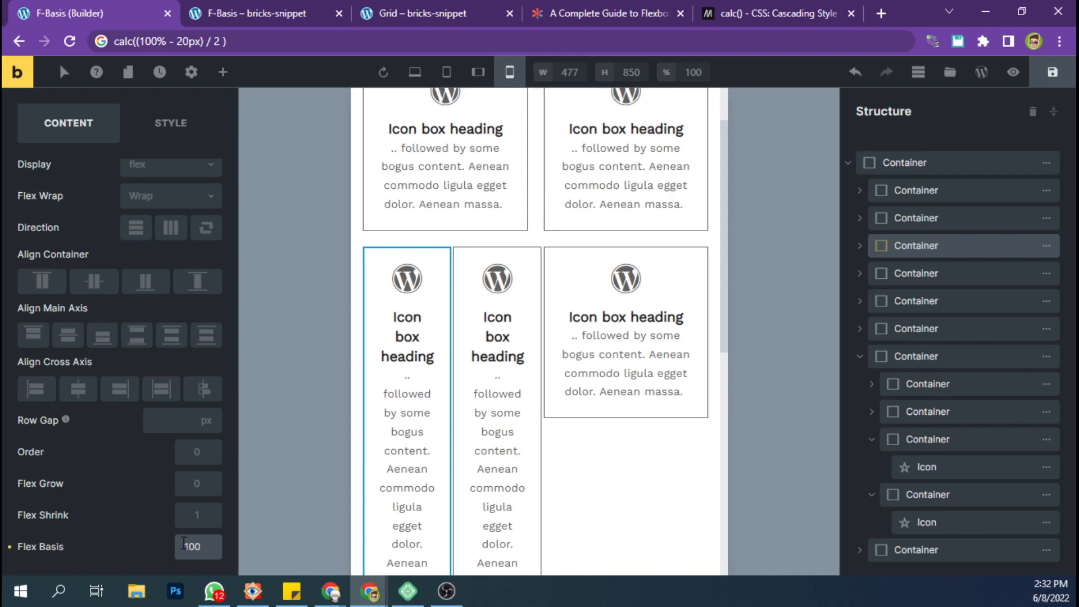
text(%)
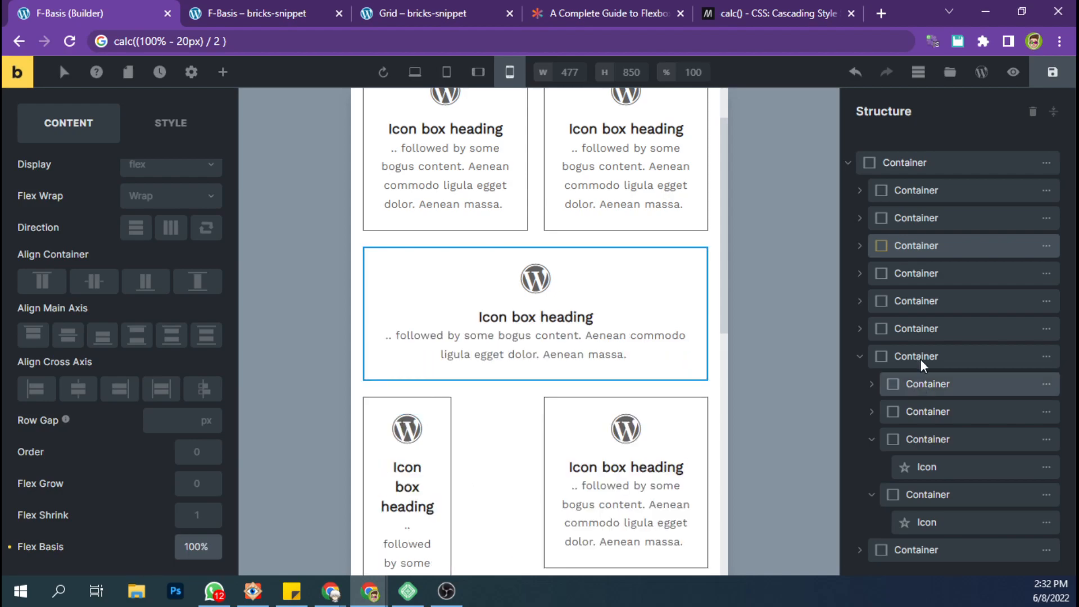
Copy the first container's mobile flex basis, calc((100% - 20px) / 2), into the fourth container.
click(919, 275)
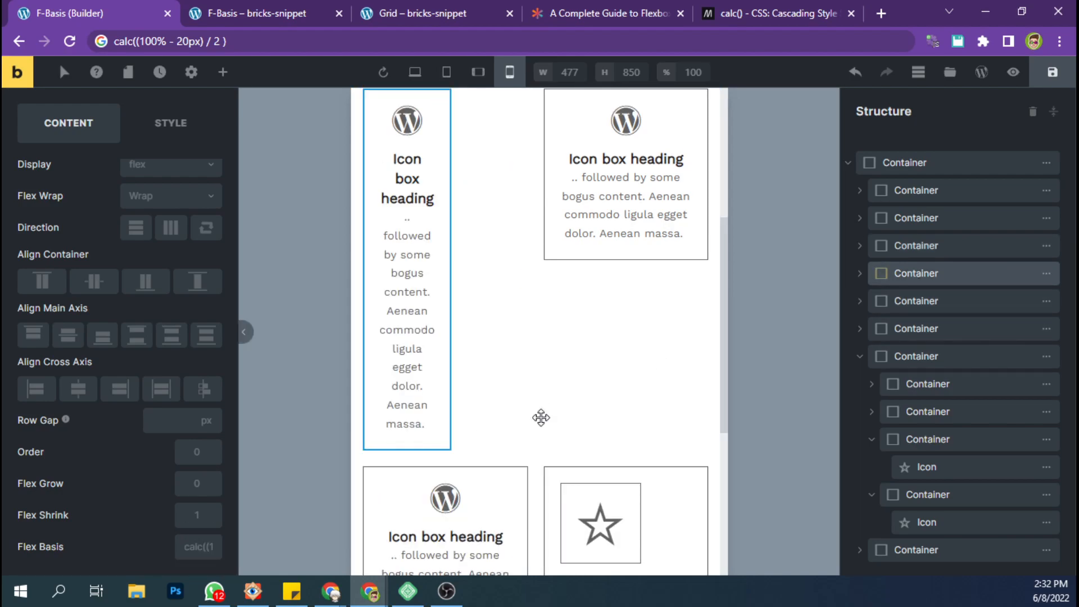
click(916, 191)
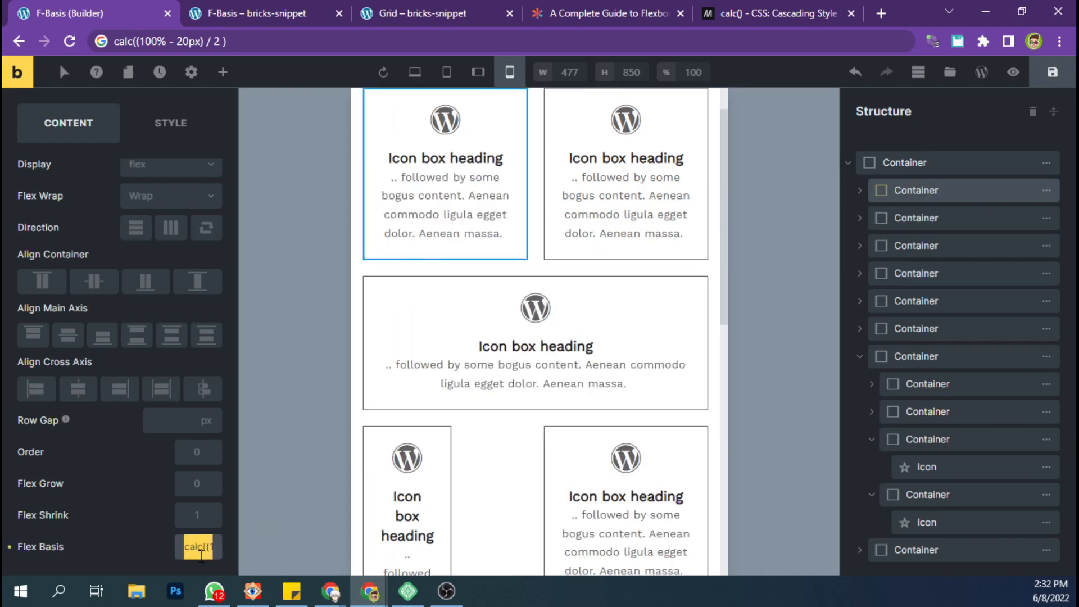
click(900, 273)
click(202, 548)
key(ctrl+v)
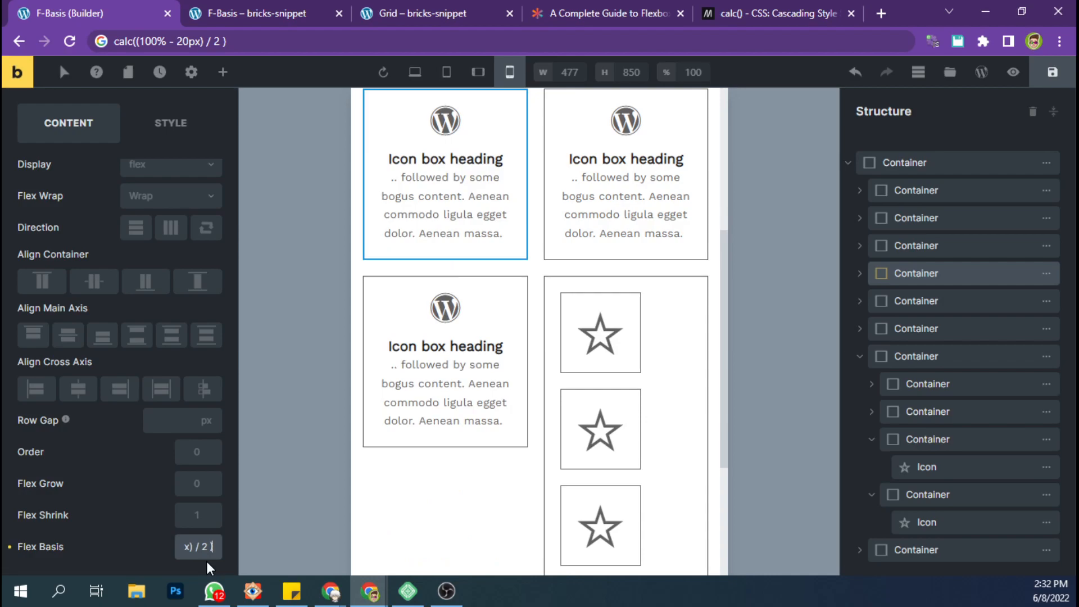
key(BackSpace)
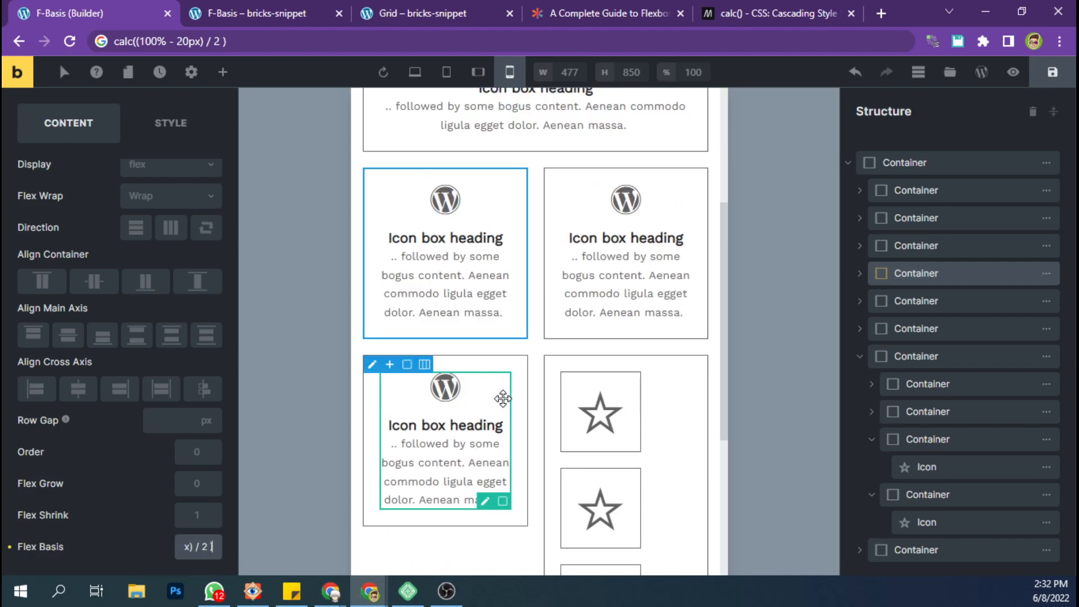
Apply the same calc((100% - 20px) / 2) mobile flex basis to the fifth and sixth containers.
click(923, 301)
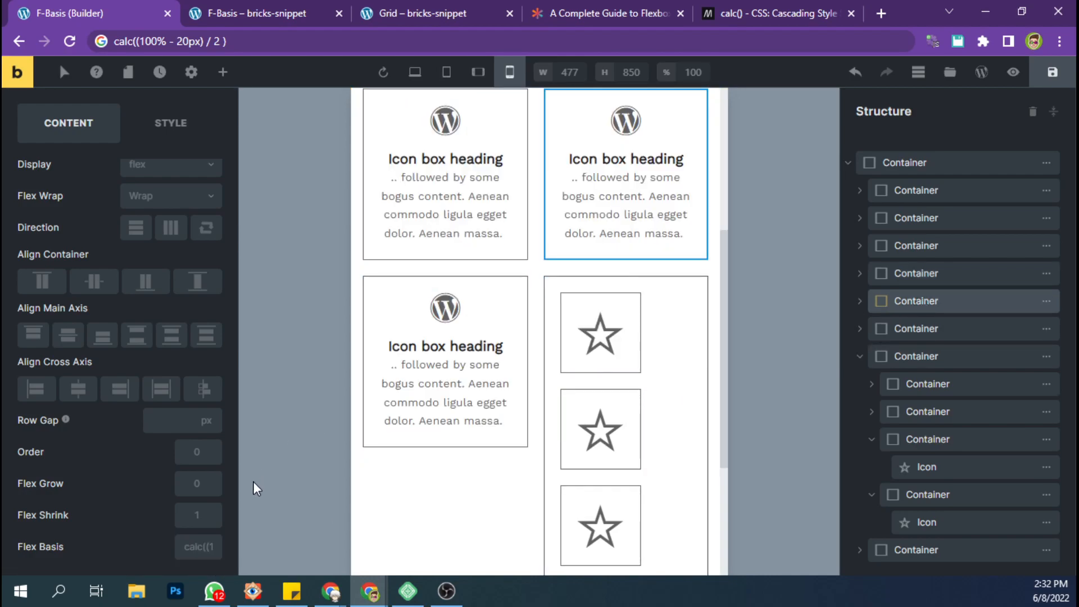
click(197, 552)
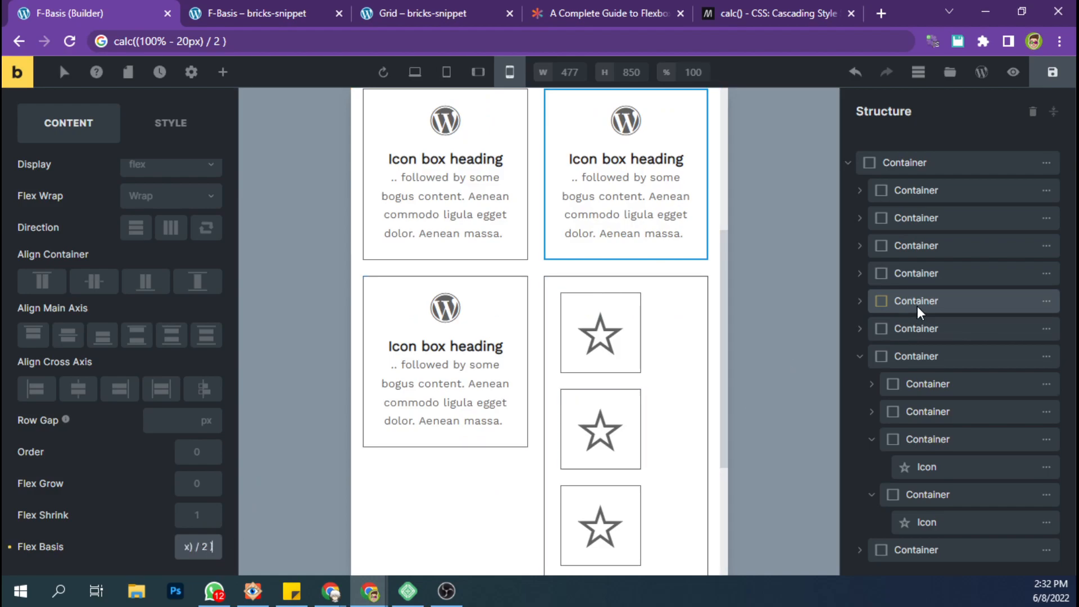
click(913, 329)
click(201, 551)
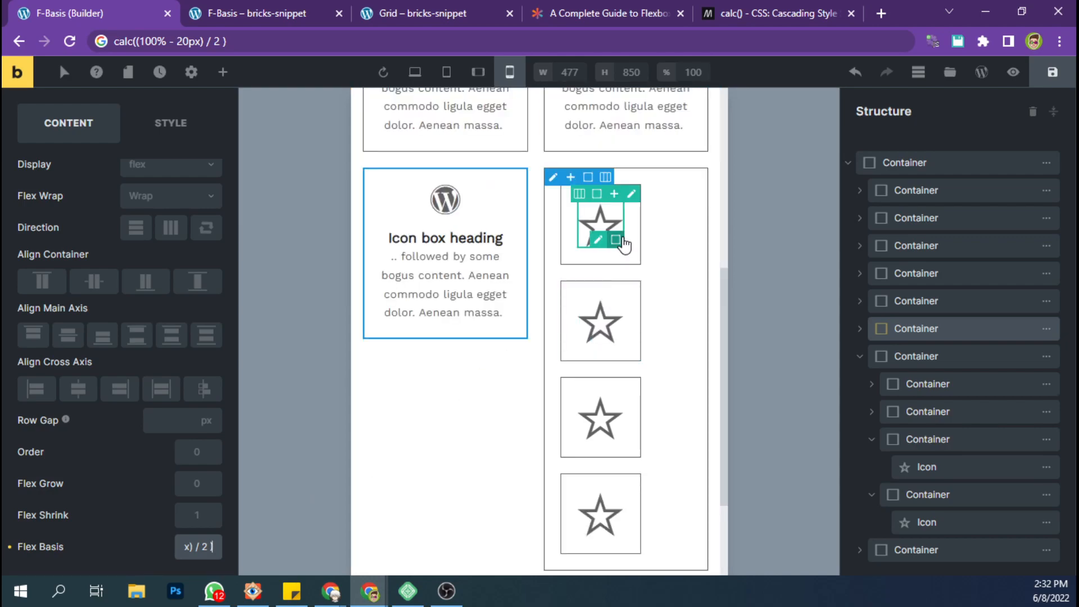
scroll(556, 425, down, 3)
scroll(573, 418, up, 5)
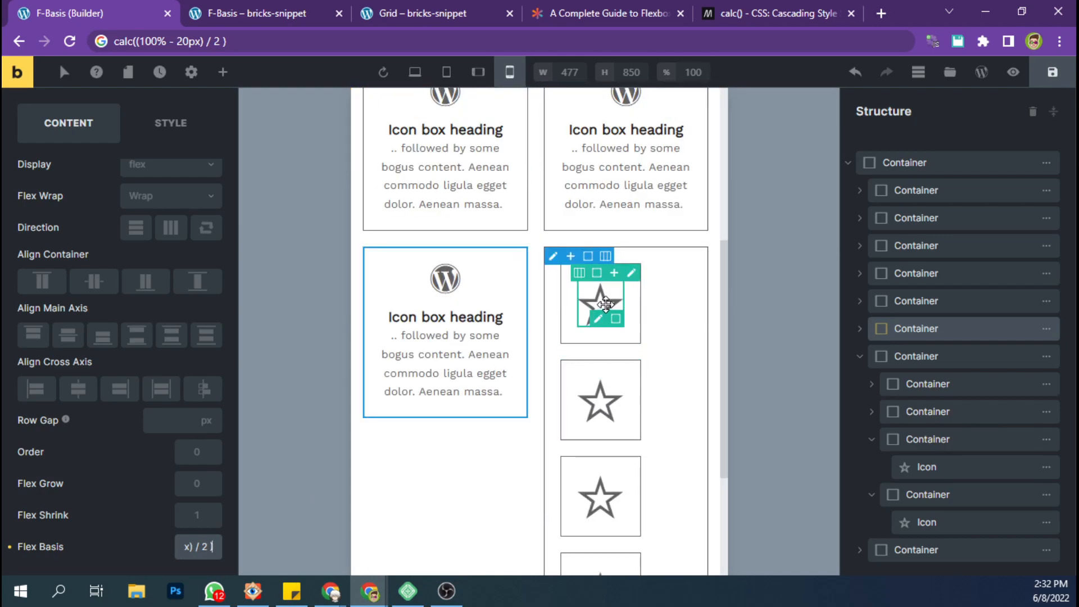
Set the mobile size of the first star icon in the seventh container's nested grid to 20 px.
click(653, 276)
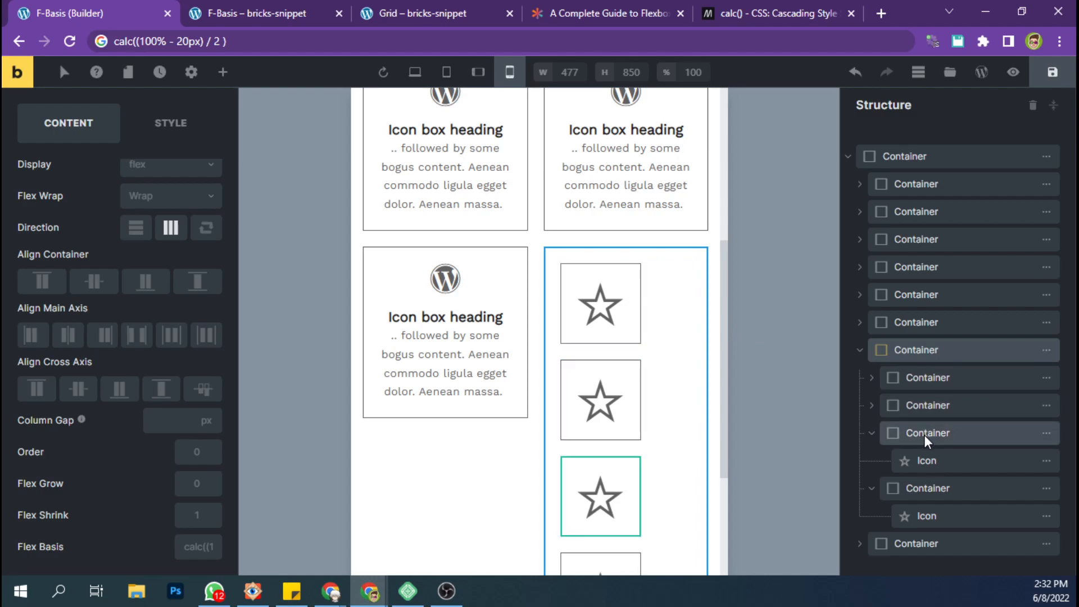
click(923, 376)
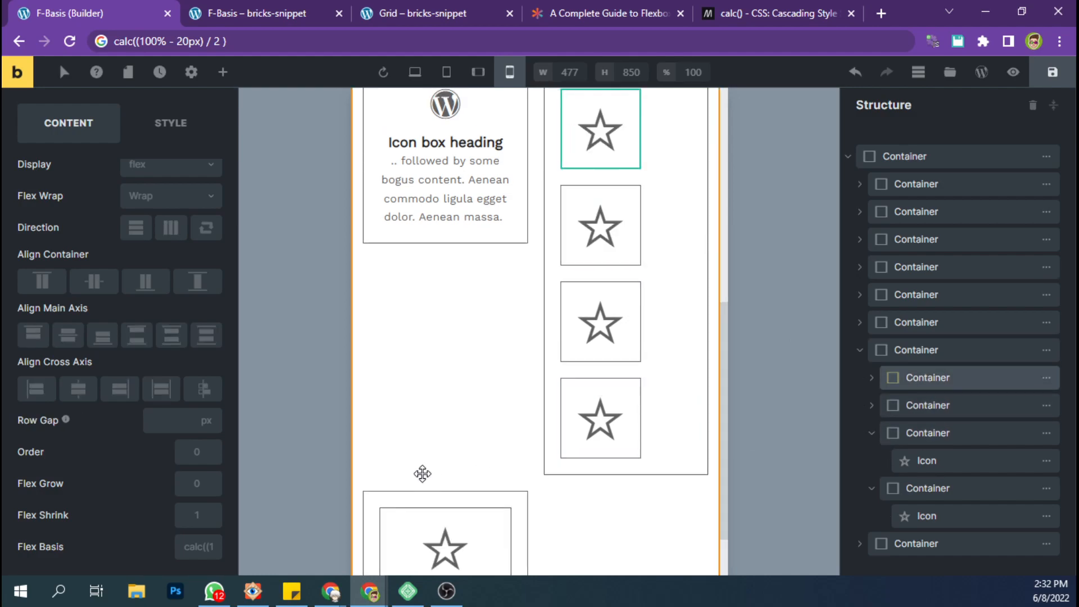
scroll(521, 421, up, 3)
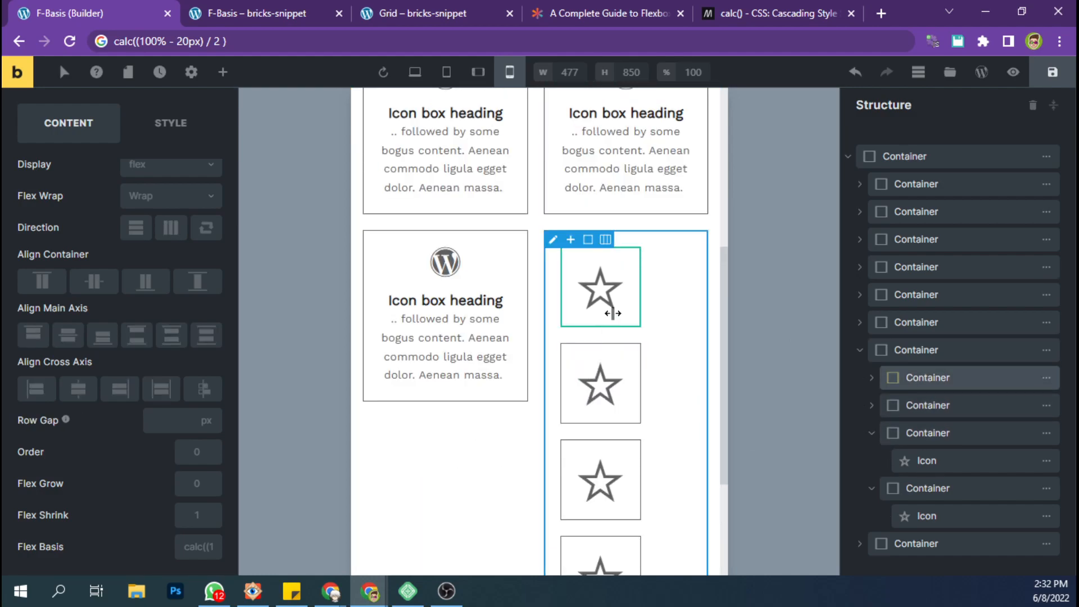
click(605, 286)
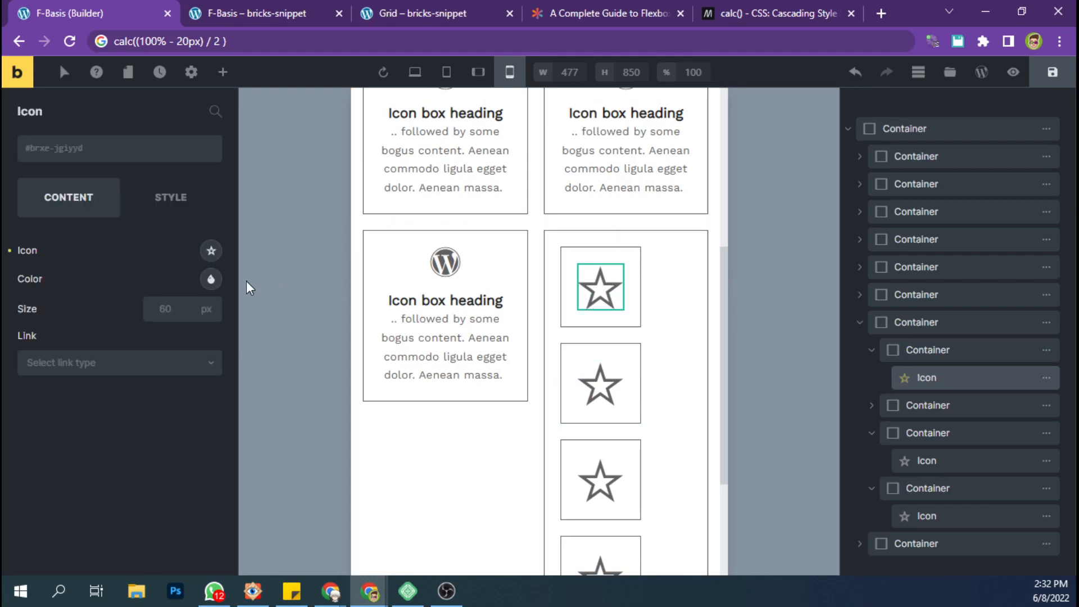
click(158, 307)
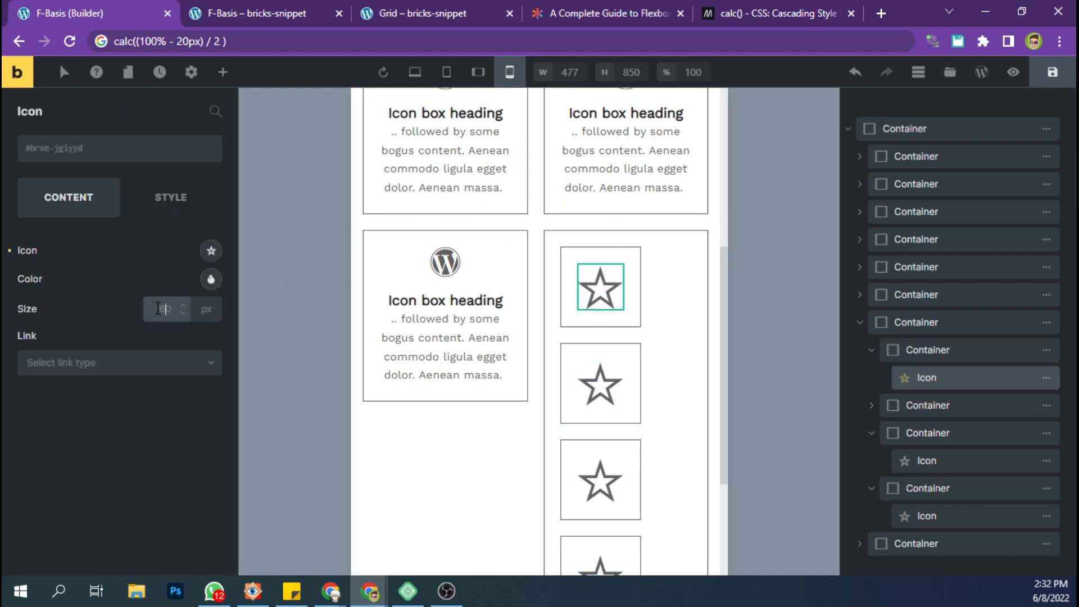
text(14)
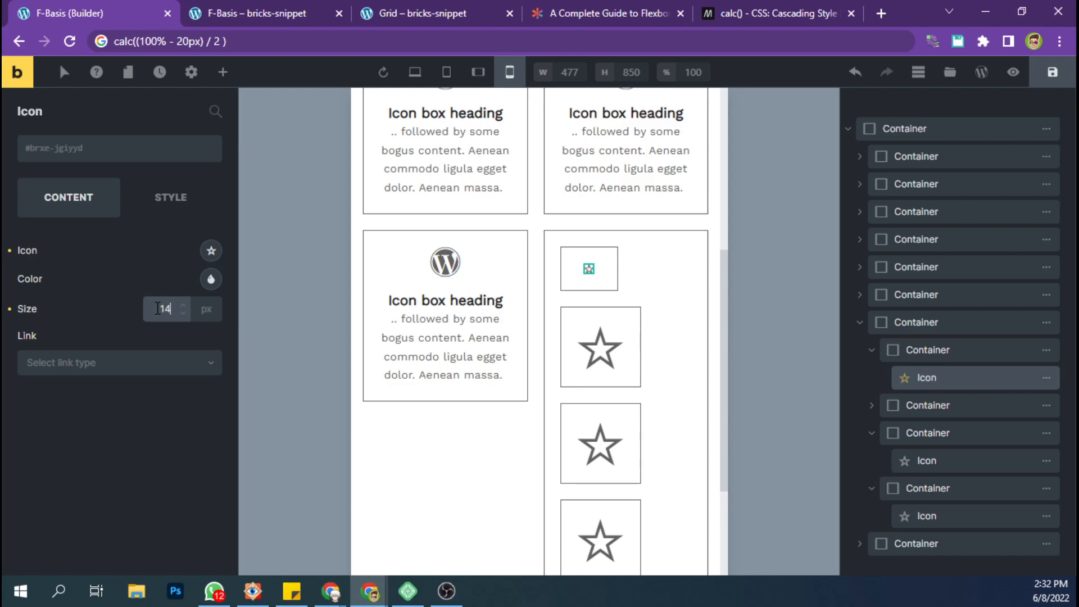
key(BackSpace)
key(BackSpace)
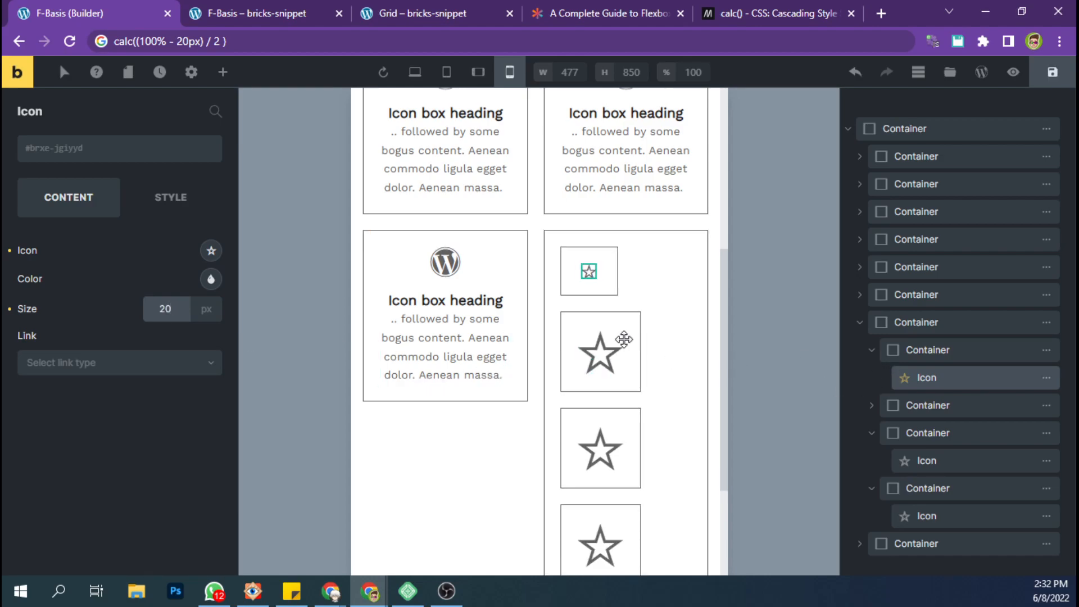
Set the first nested star container's mobile padding to 10 px on all four sides.
click(920, 350)
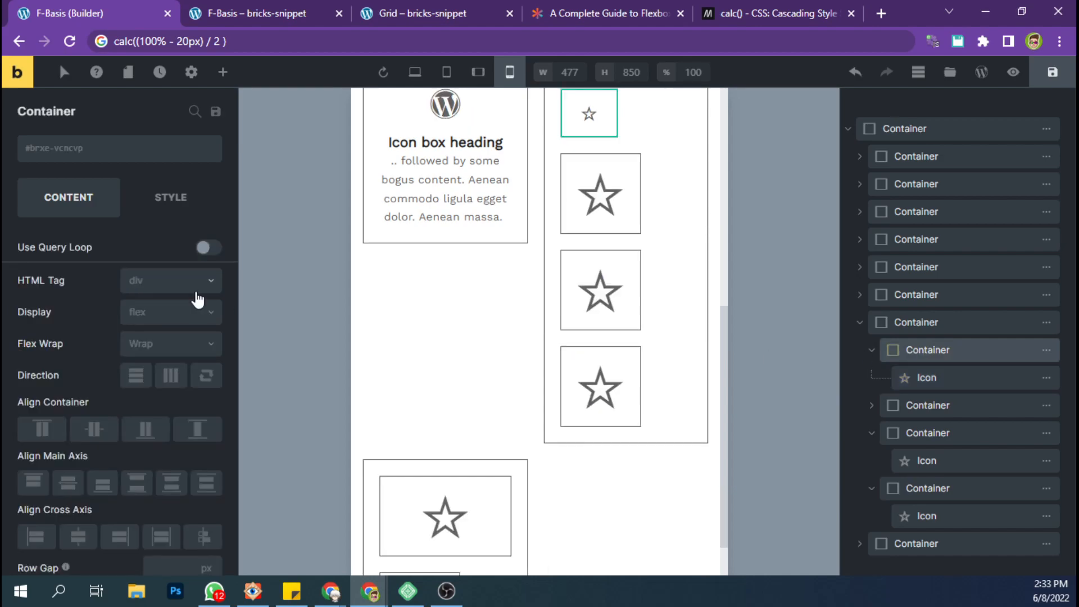
scroll(579, 180, up, 2)
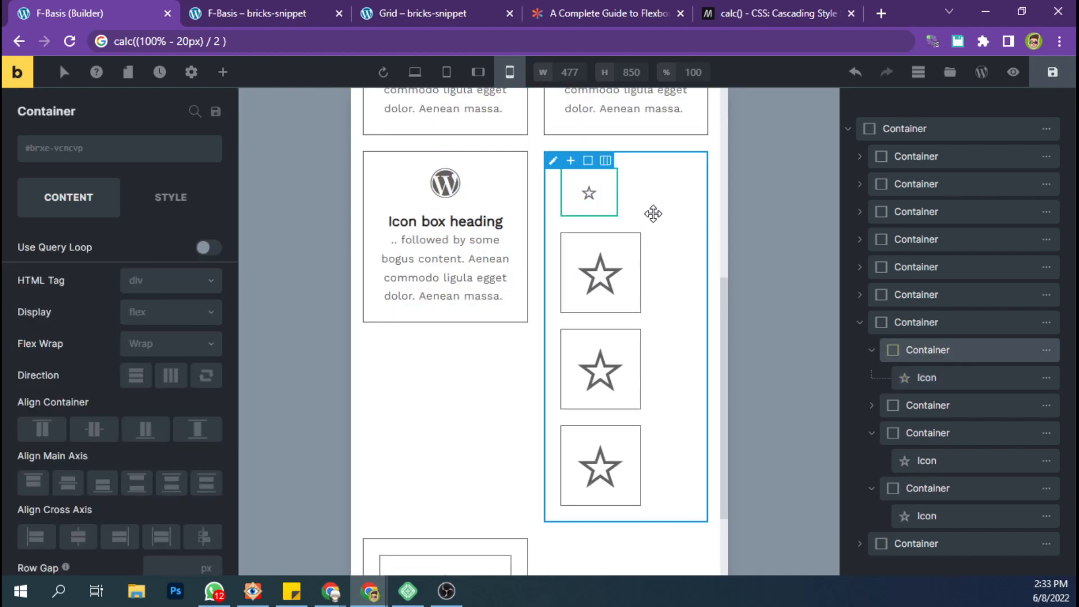
click(154, 200)
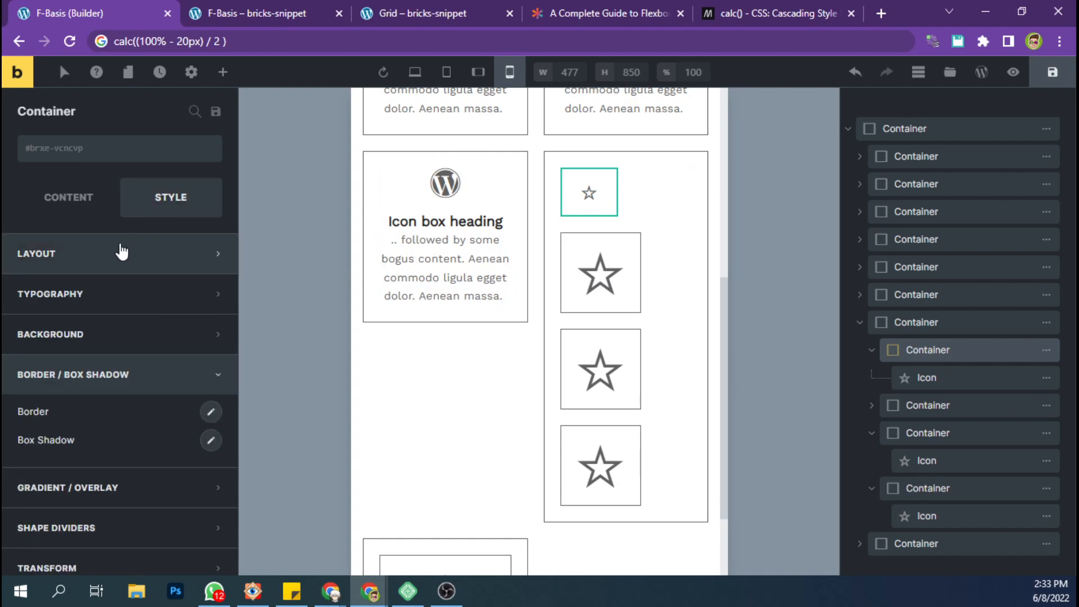
click(122, 268)
click(36, 442)
text(10)
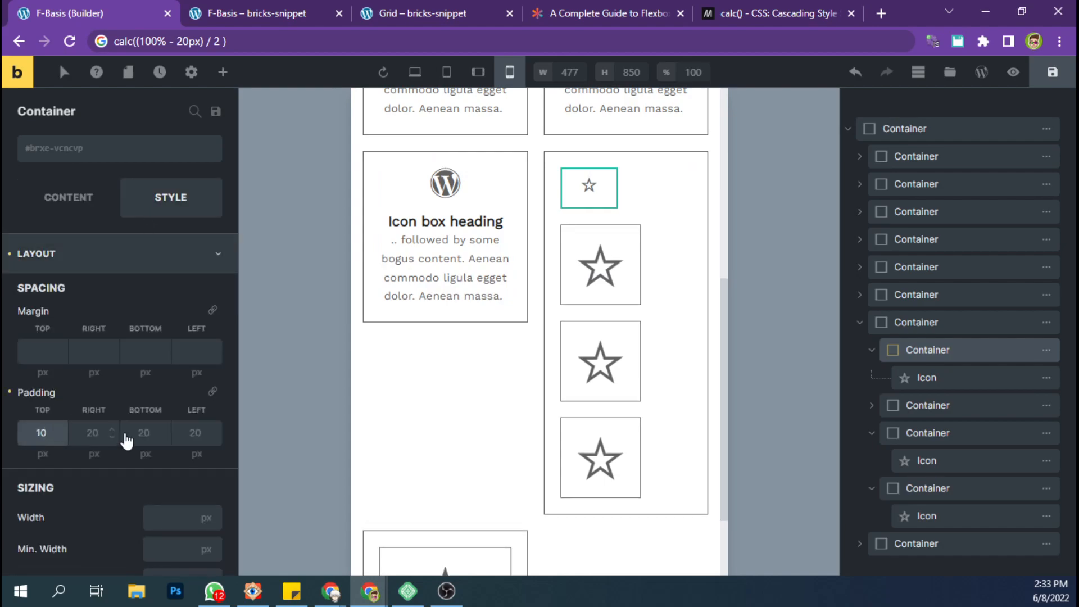
click(212, 392)
right_click(934, 352)
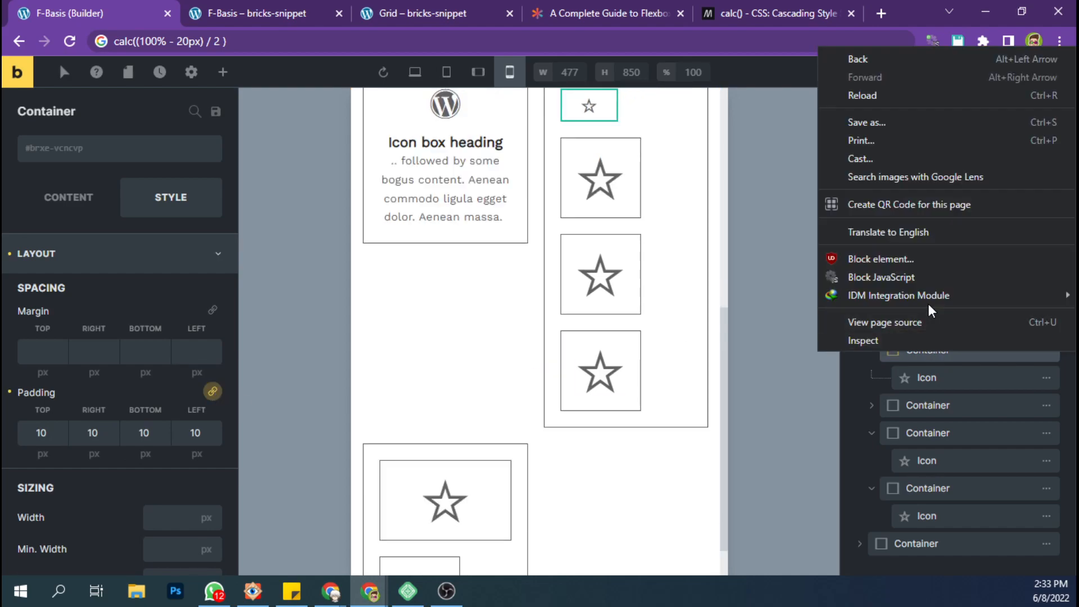
click(968, 397)
scroll(630, 194, down, 4)
scroll(609, 179, up, 5)
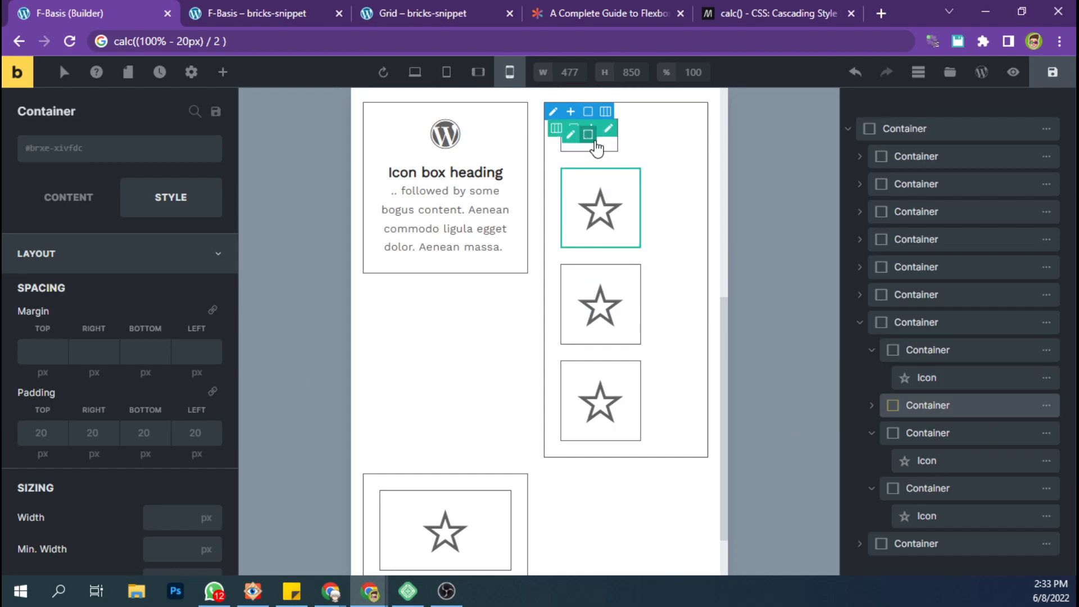
Copy the first nested star container's styles and paste them onto the second star container in the seventh container.
right_click(598, 146)
click(607, 277)
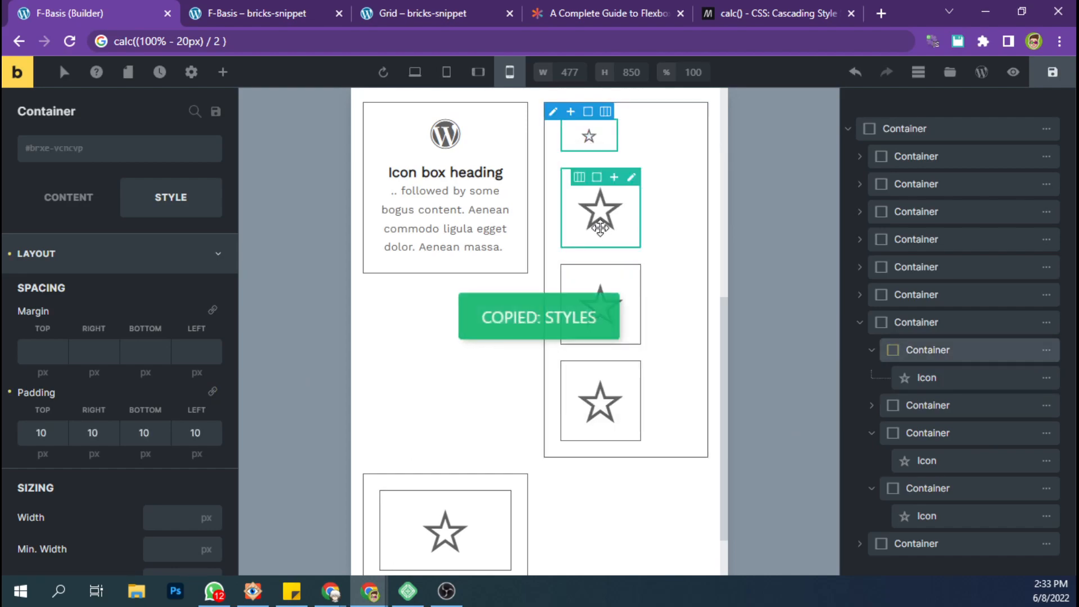
right_click(600, 229)
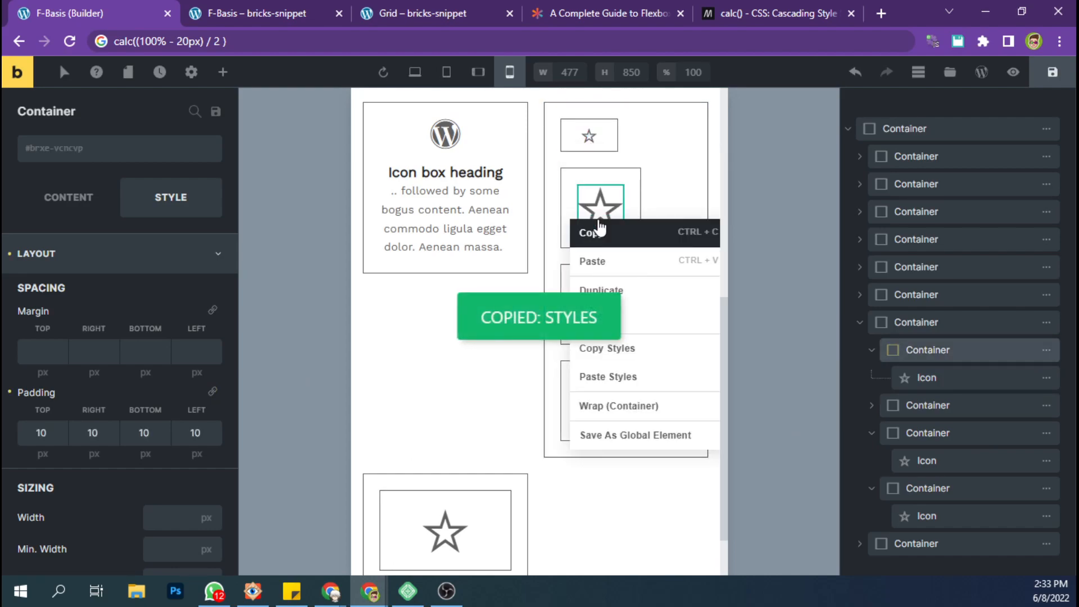
right_click(565, 148)
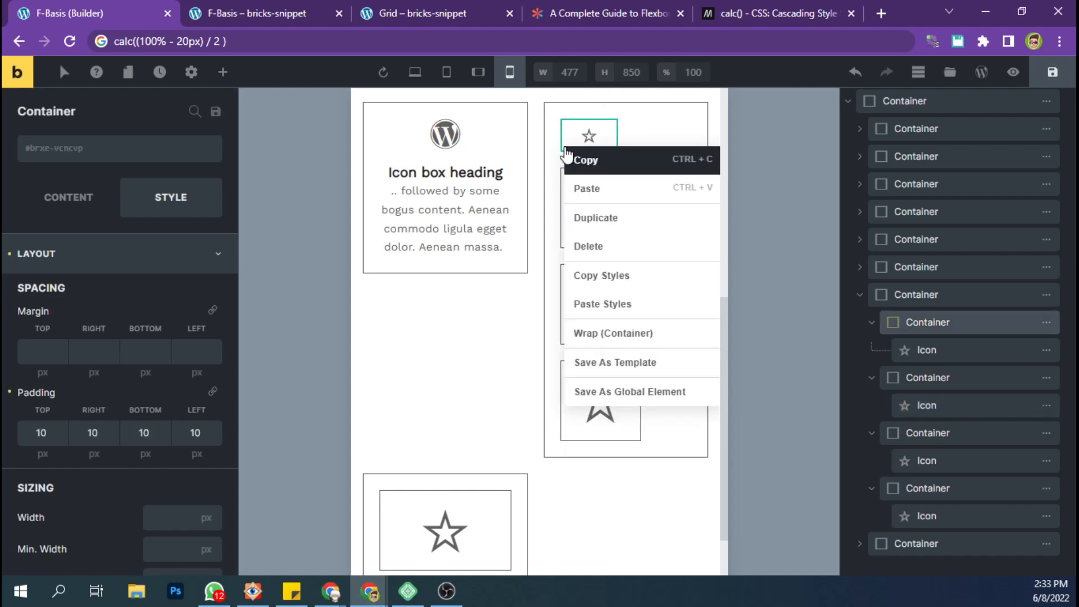
click(585, 283)
right_click(567, 241)
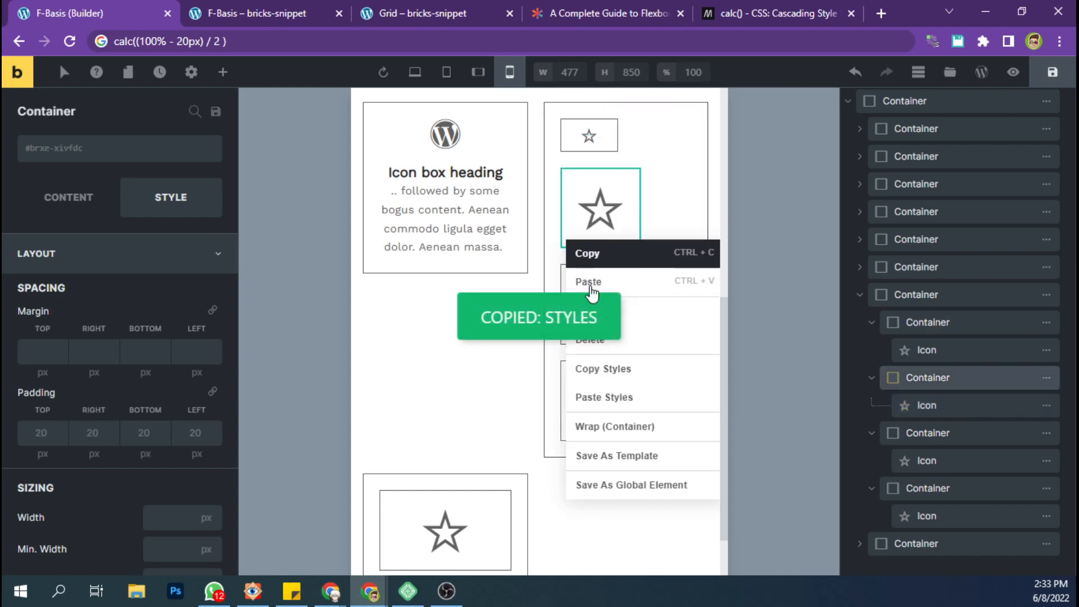
click(632, 396)
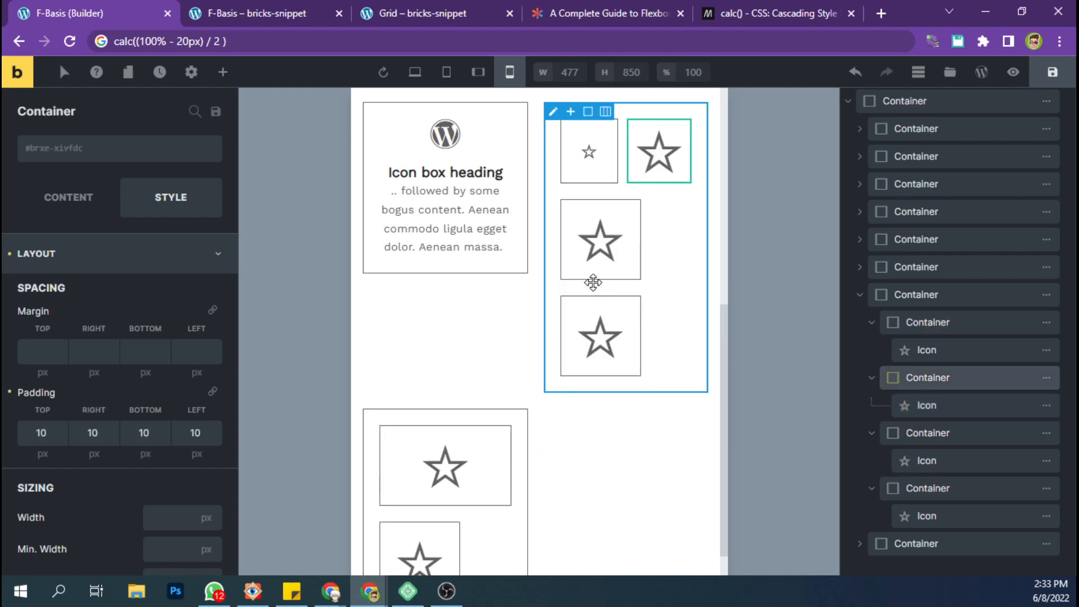
Paste the copied star container styles onto the third and fourth nested star containers.
right_click(565, 266)
click(618, 424)
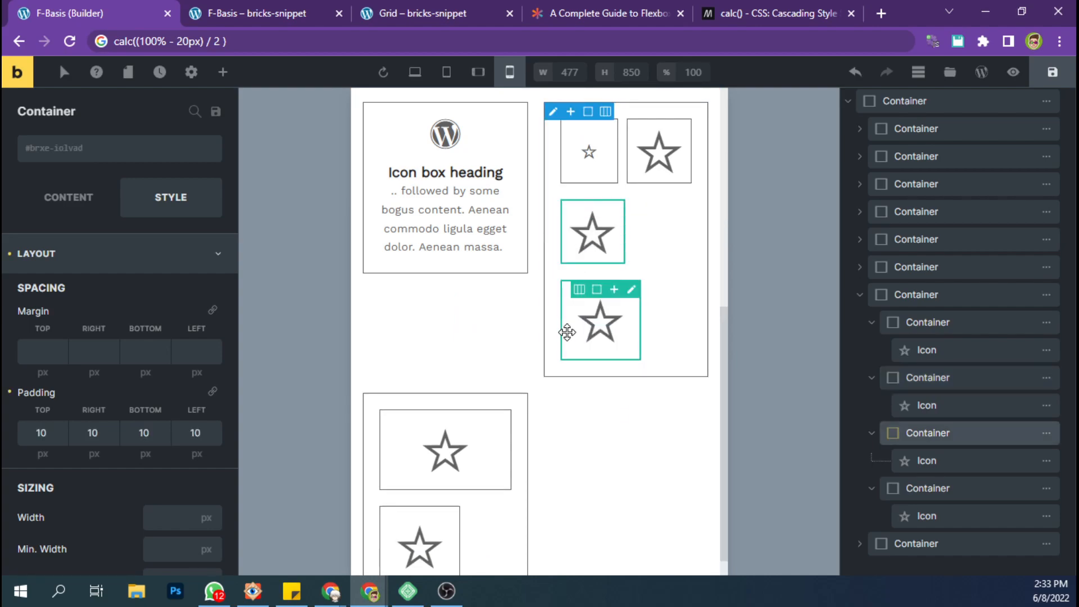
right_click(566, 349)
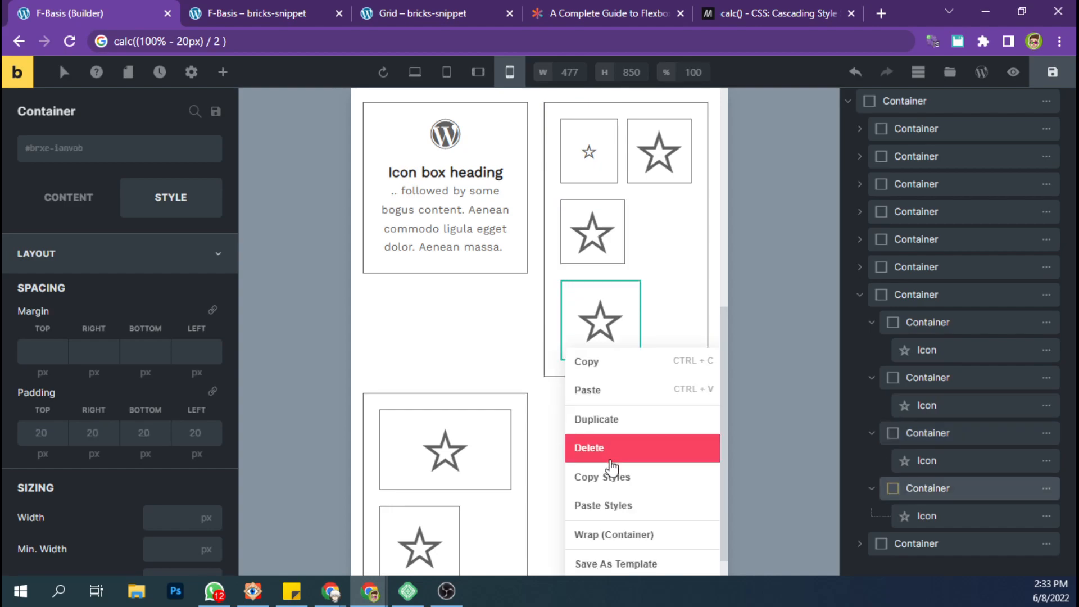
click(605, 506)
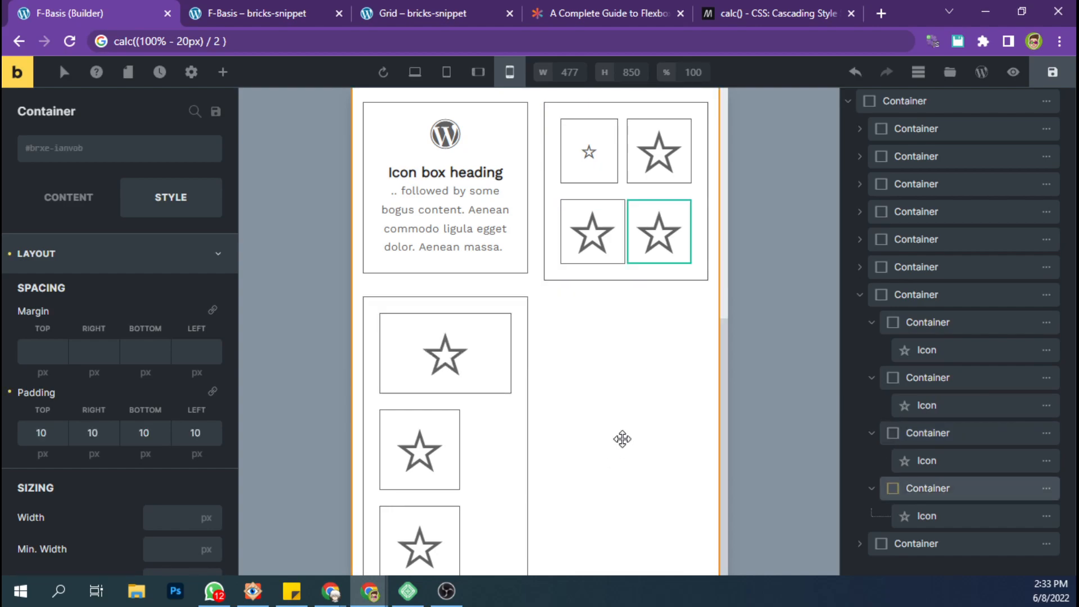
right_click(565, 257)
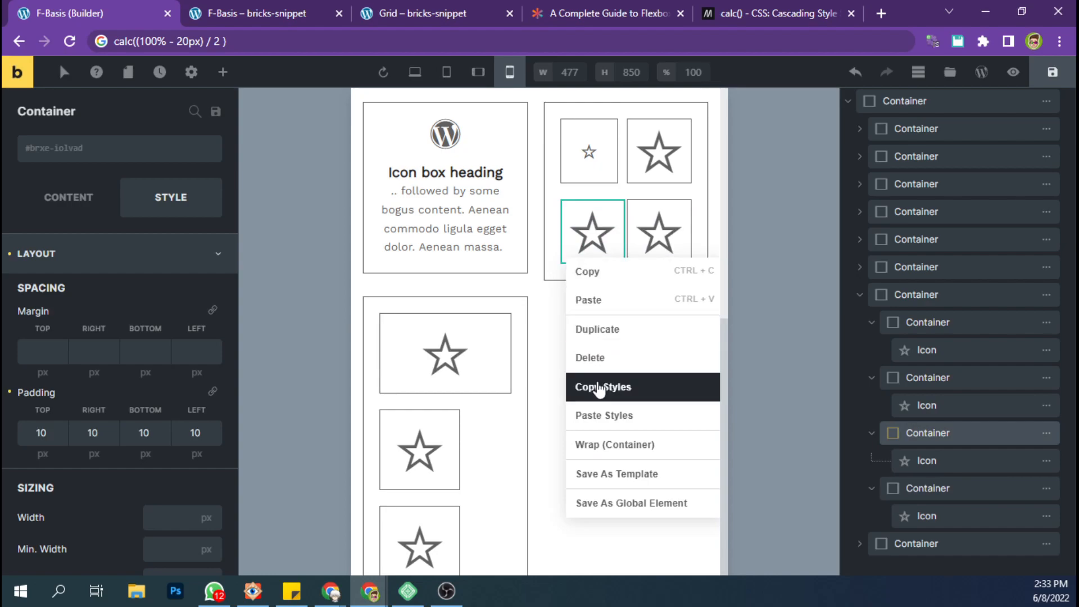
click(601, 415)
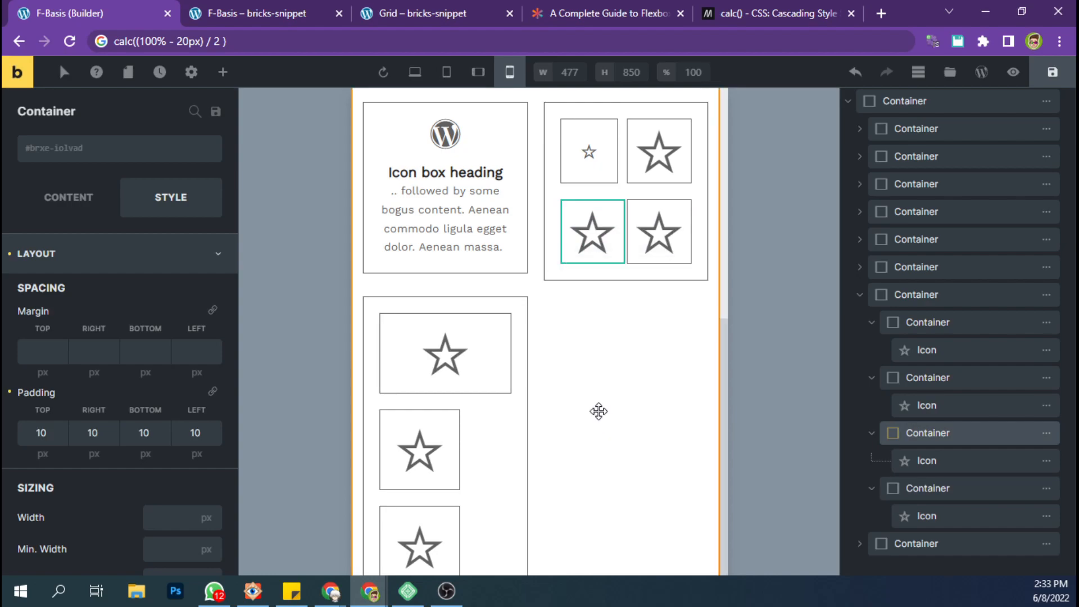
Set the mobile size of the second star icon in the seventh container's nested grid to 16 px.
click(914, 460)
scroll(191, 416, down, 8)
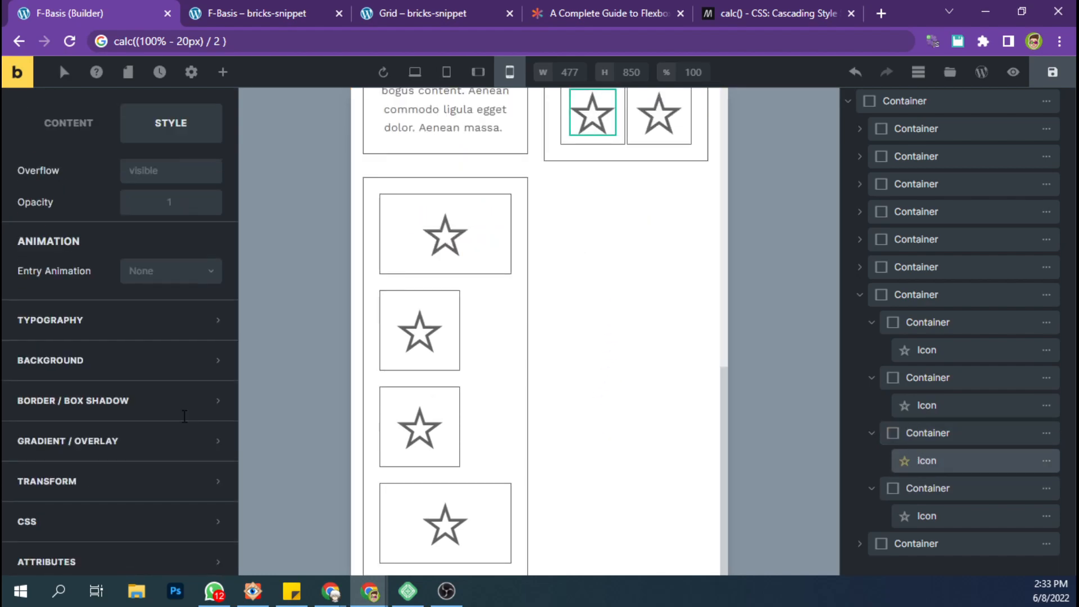
scroll(184, 416, up, 8)
scroll(554, 345, up, 5)
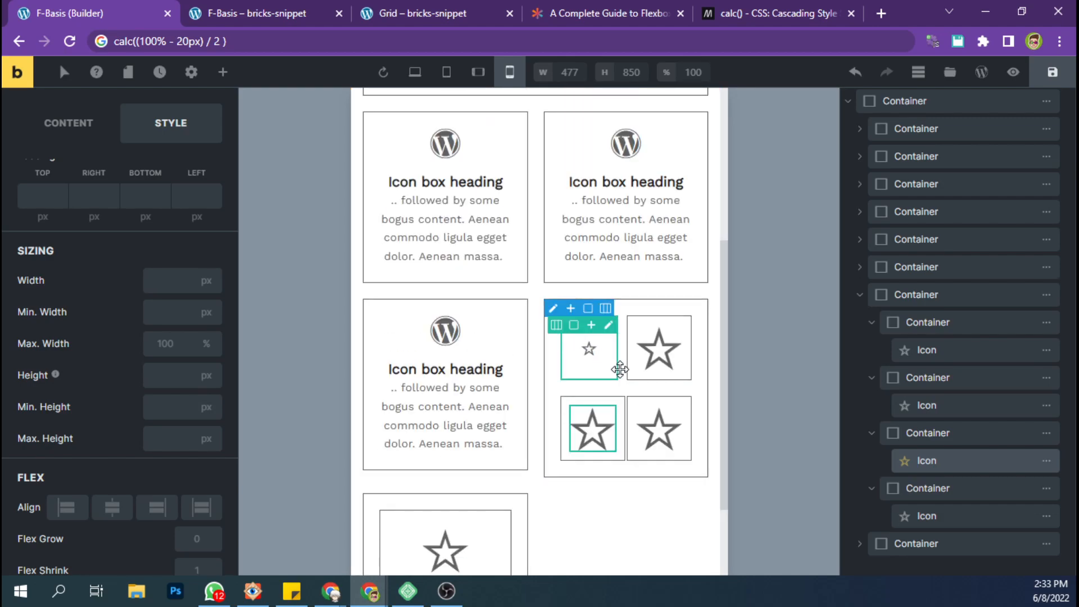
click(652, 363)
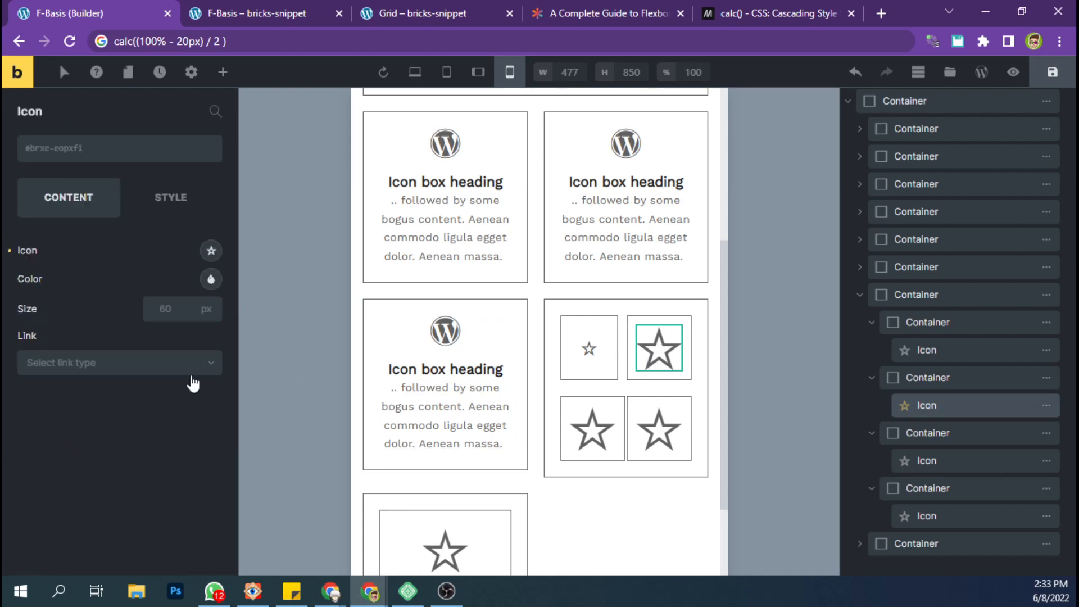
click(168, 314)
text(16)
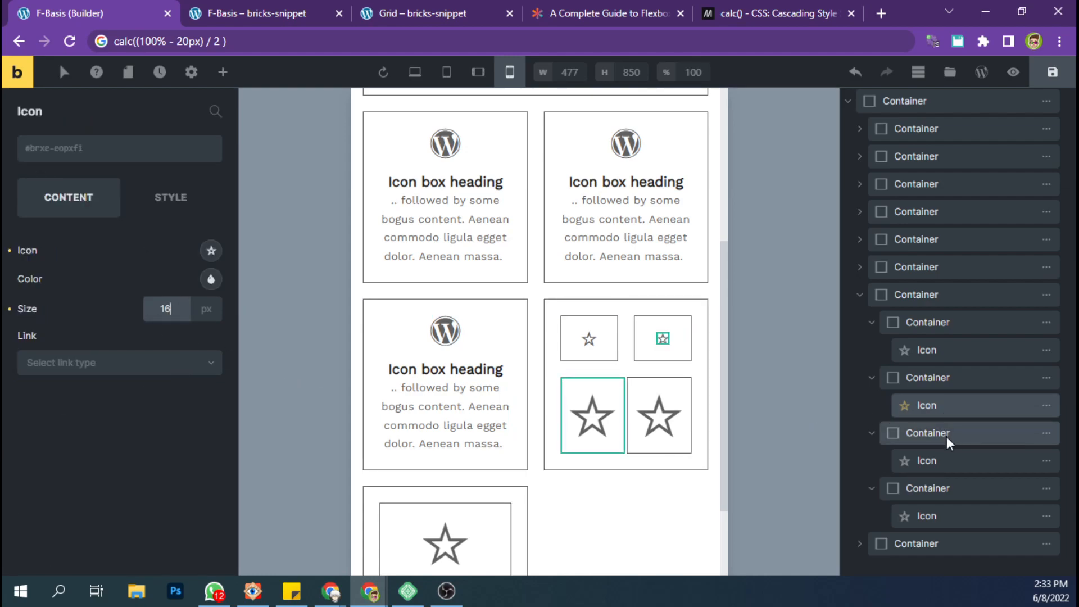
Set the mobile size of the third and fourth star icons in the nested grid to 16 px and save the page.
click(933, 461)
click(153, 305)
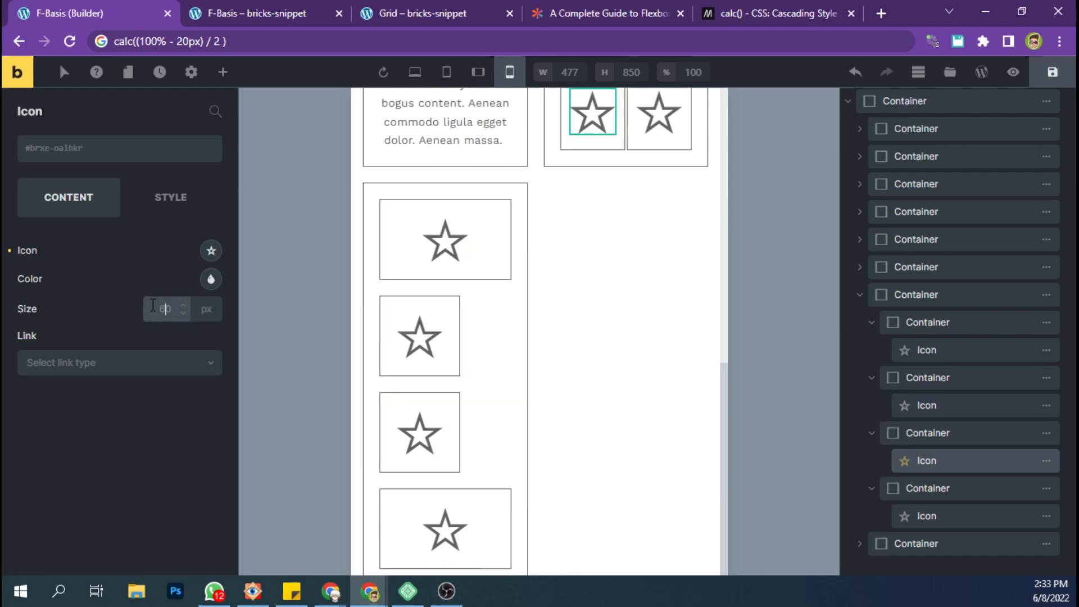
text(16)
click(940, 515)
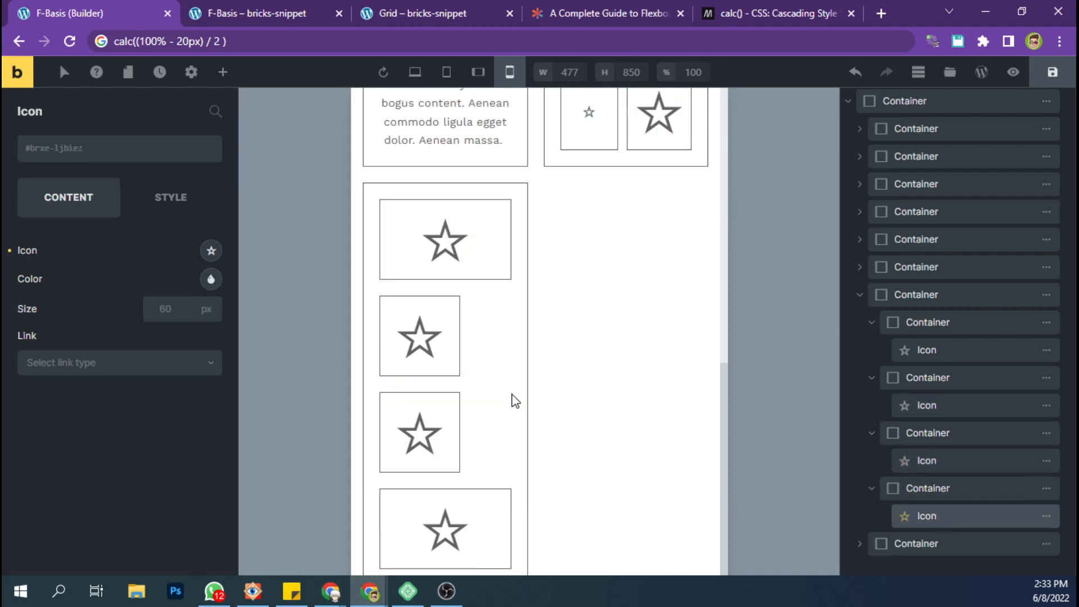
click(173, 312)
text(16)
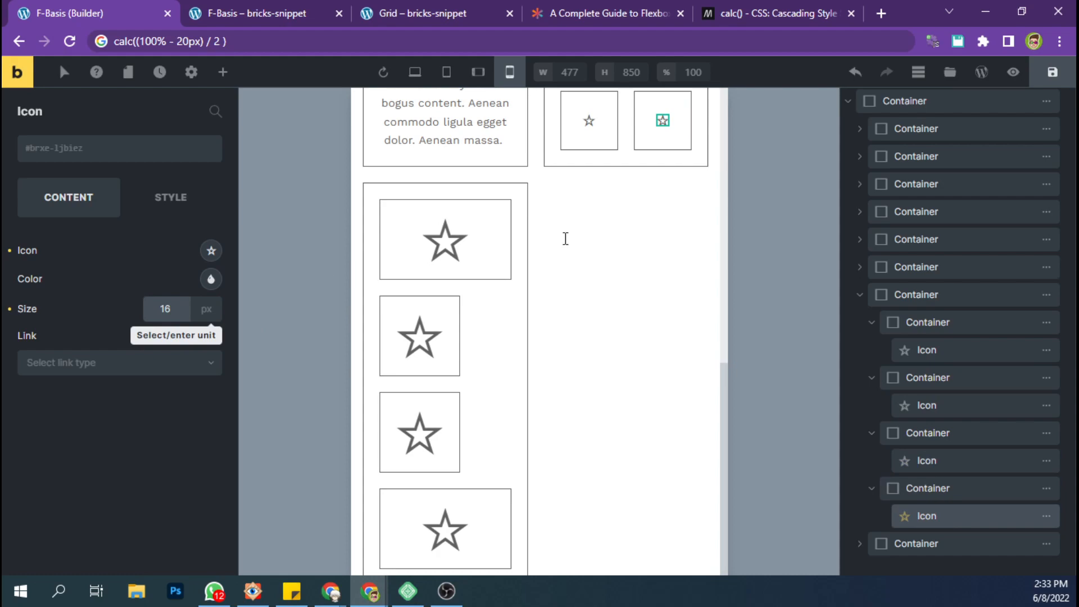
scroll(683, 256, up, 3)
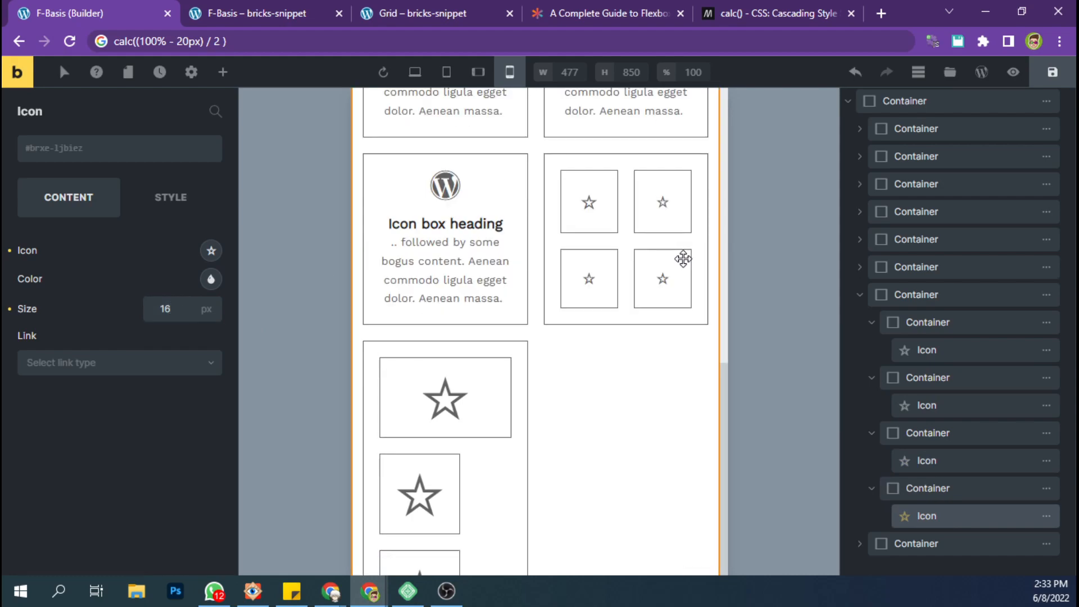
click(928, 101)
click(1053, 72)
Set the eighth container's mobile flex basis to 100% and save the page.
scroll(834, 281, down, 2)
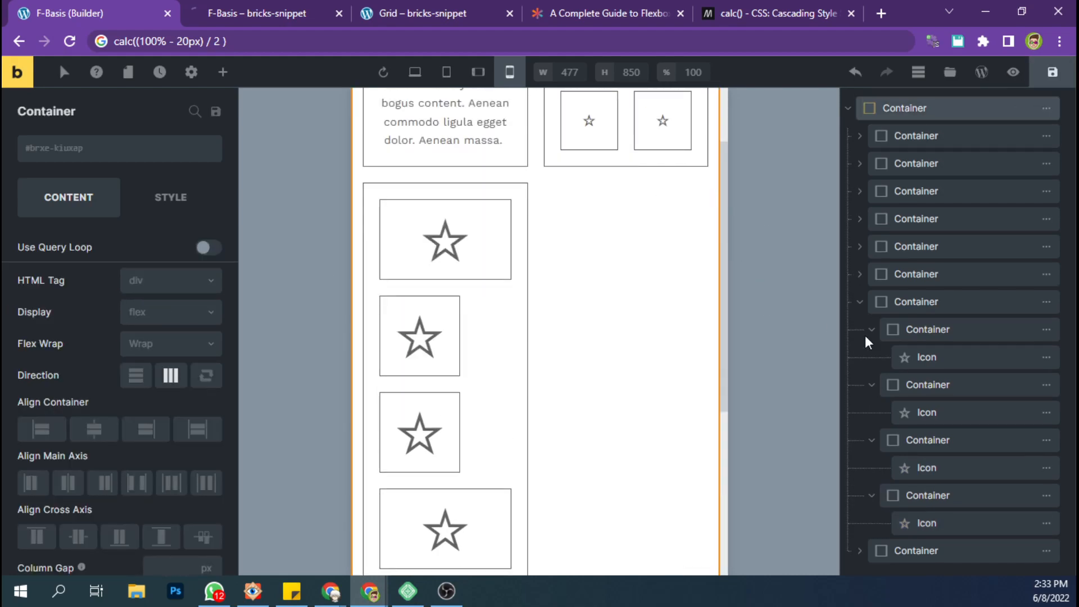
scroll(943, 418, down, 2)
click(917, 549)
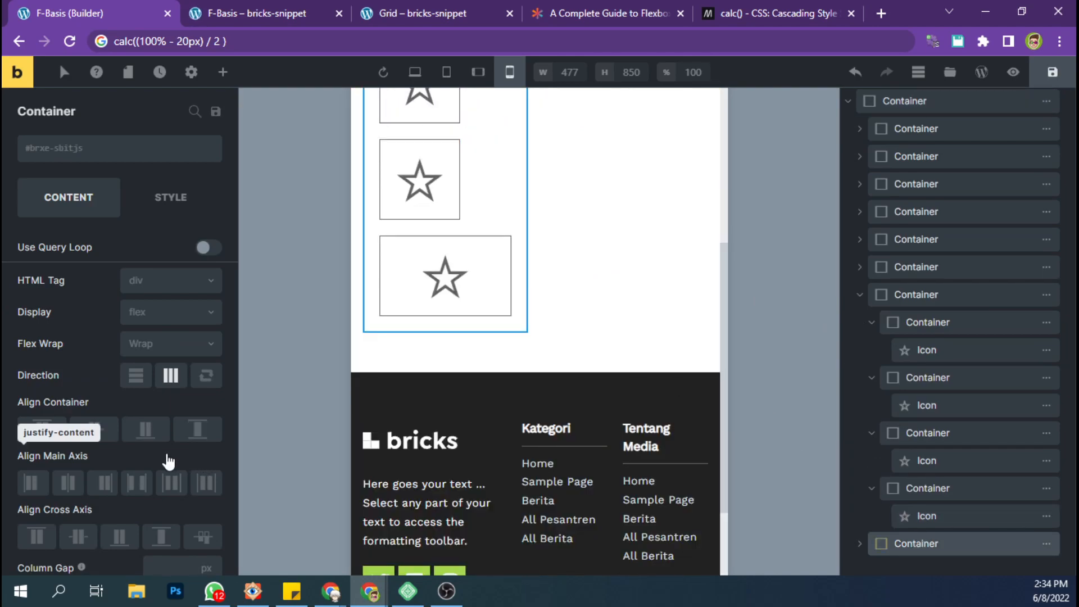
scroll(169, 461, down, 2)
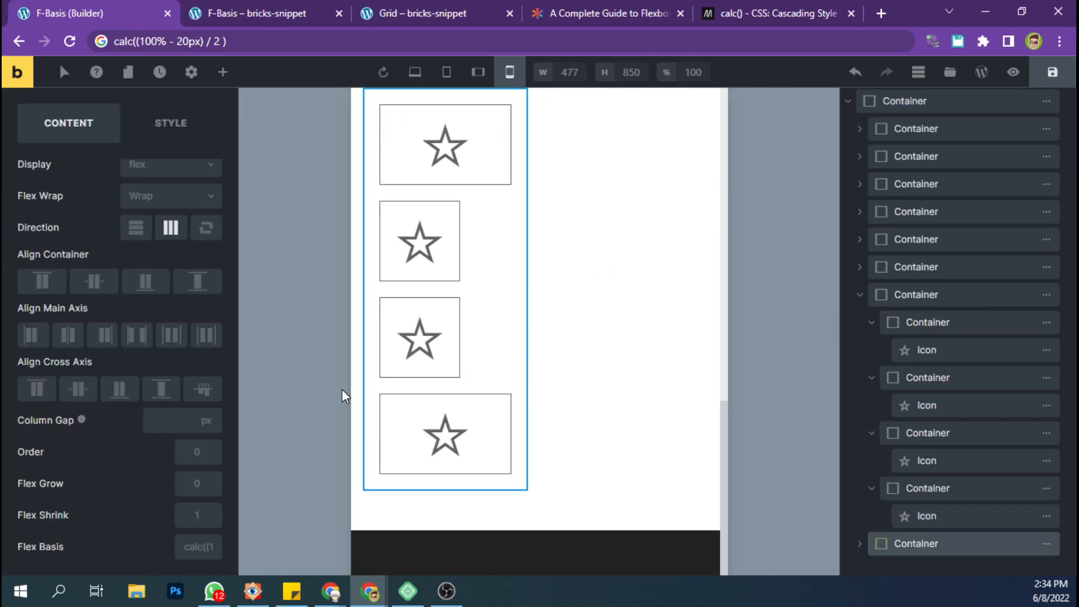
click(194, 554)
key(ctrl+v)
key(ctrl+a)
text(100)
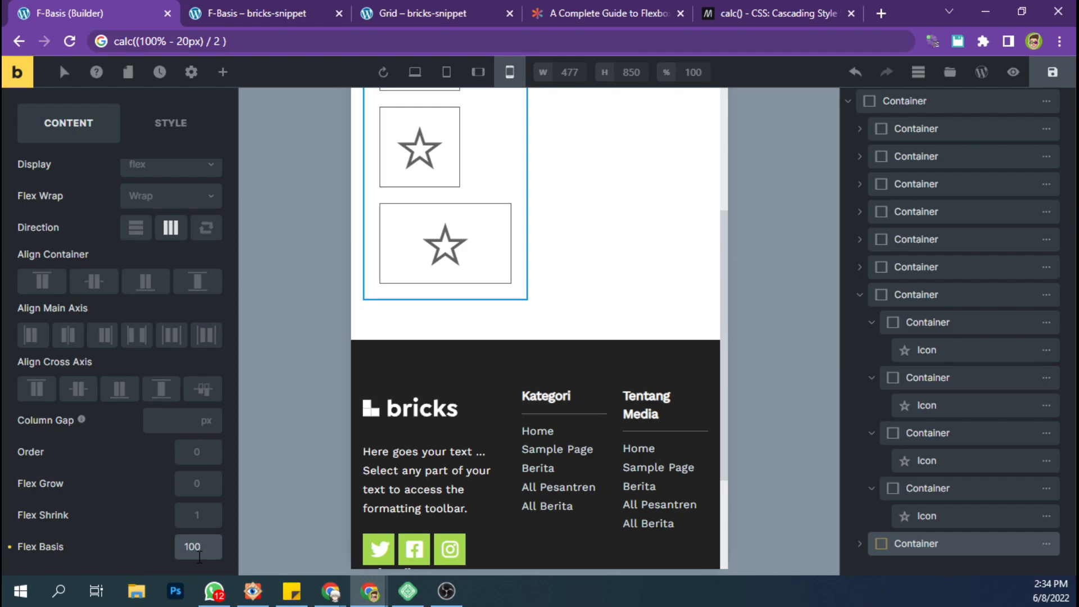
text(%)
scroll(716, 332, up, 4)
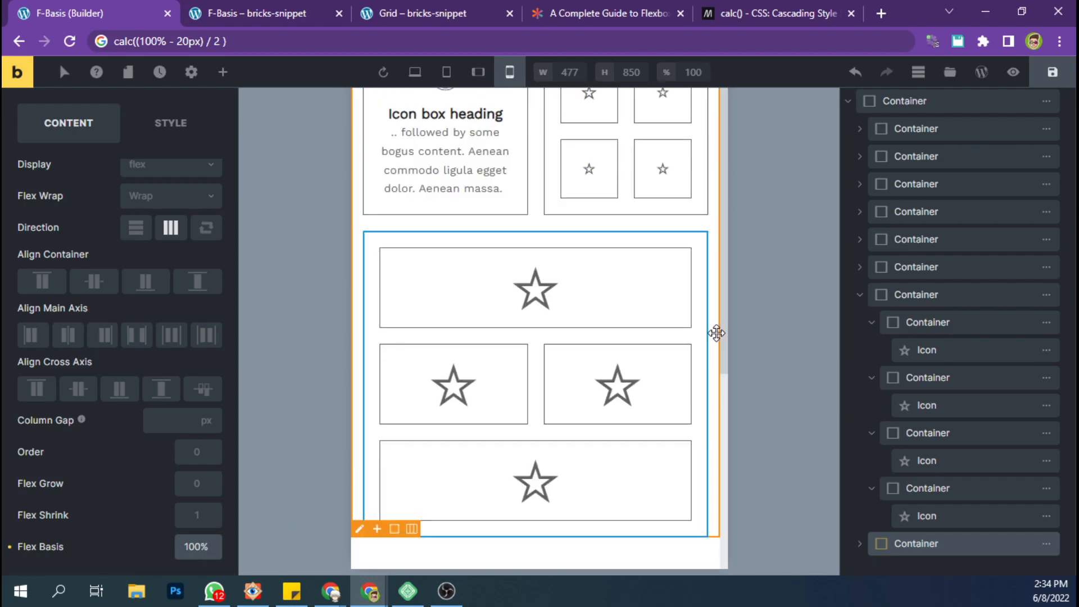
click(1040, 89)
scroll(516, 195, up, 3)
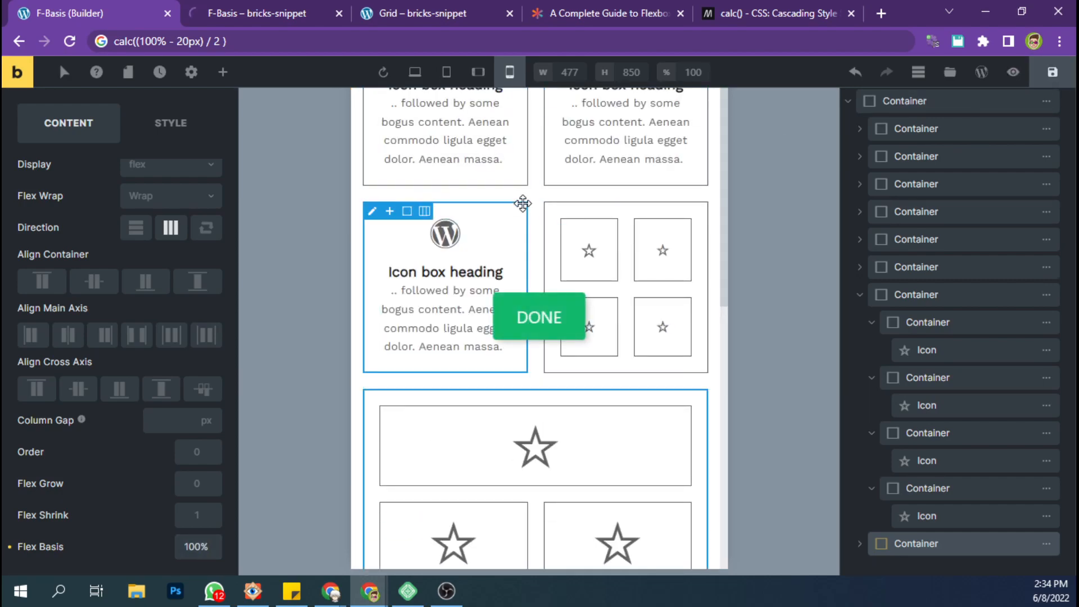
Switch to the published F-Basis page and examine the mobile layout of the icon boxes and both nested star grids.
click(260, 20)
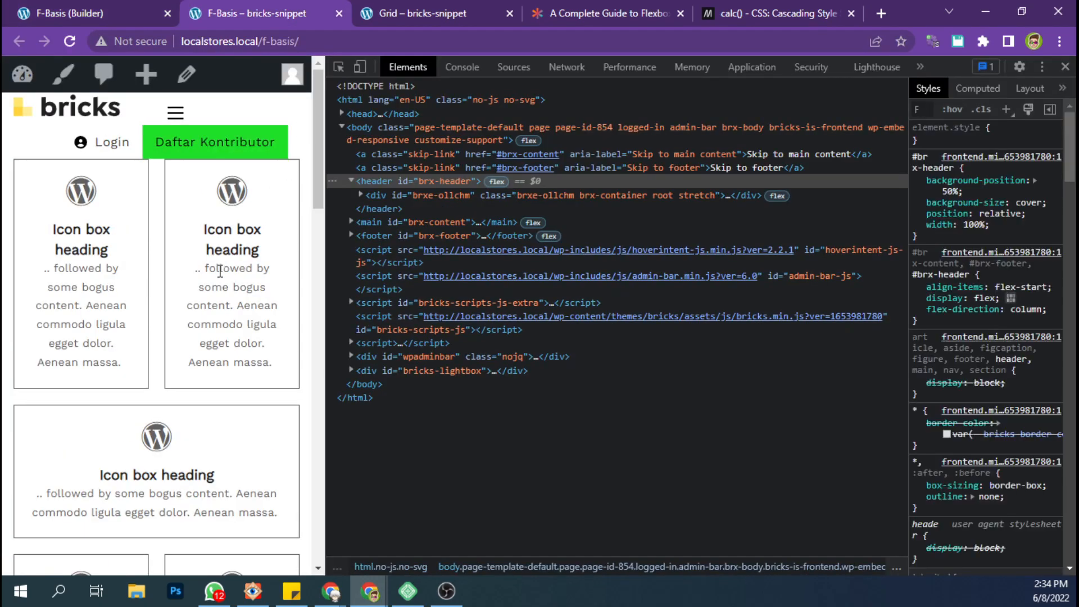
scroll(221, 279, down, 3)
scroll(222, 279, down, 6)
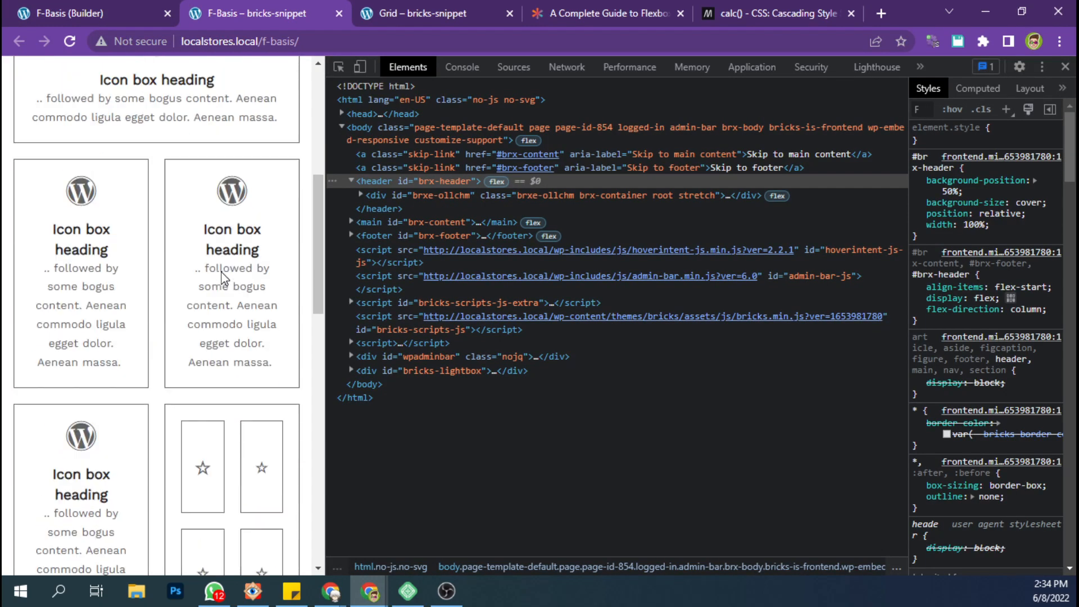
scroll(222, 278, down, 2)
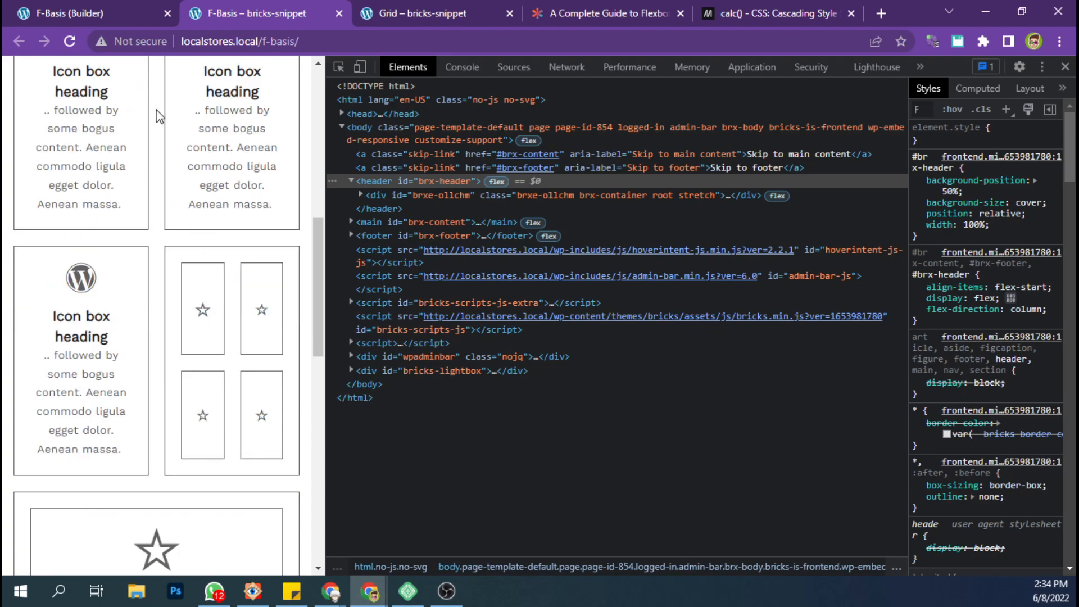
scroll(192, 420, down, 6)
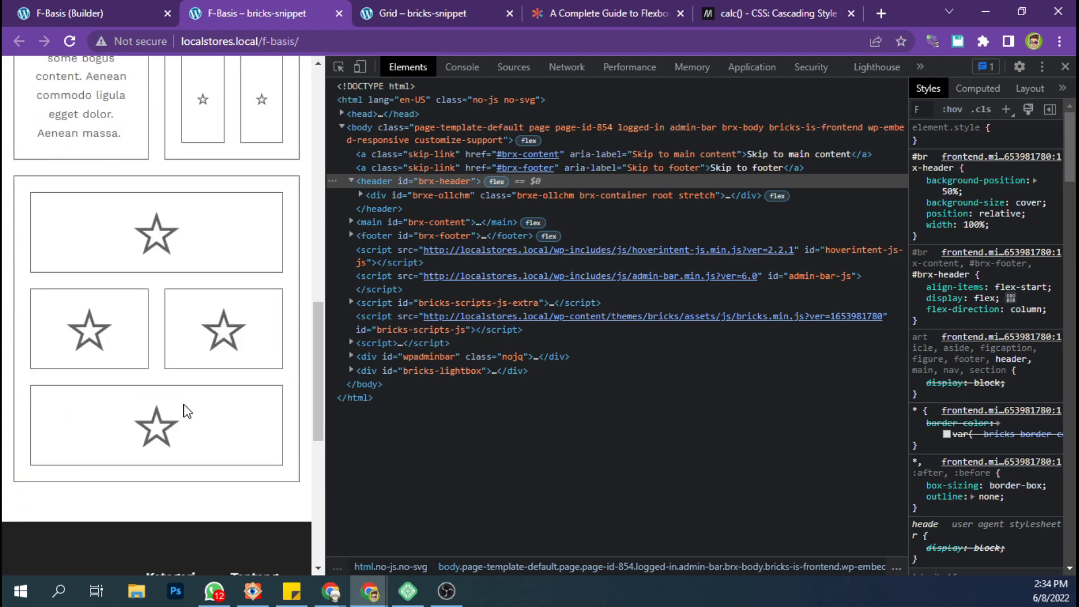
scroll(187, 411, up, 2)
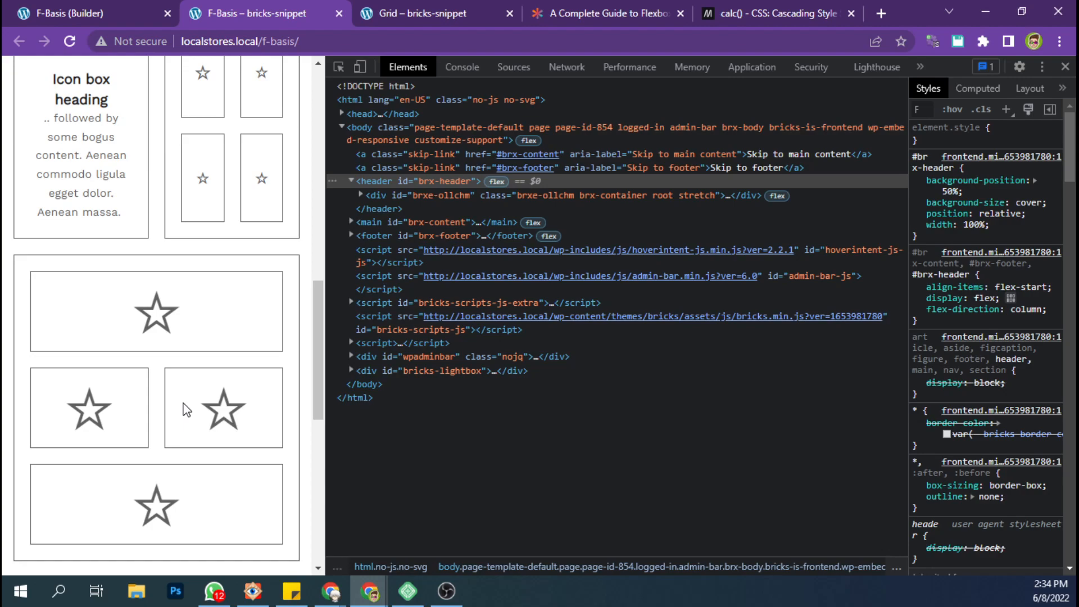
scroll(187, 410, up, 8)
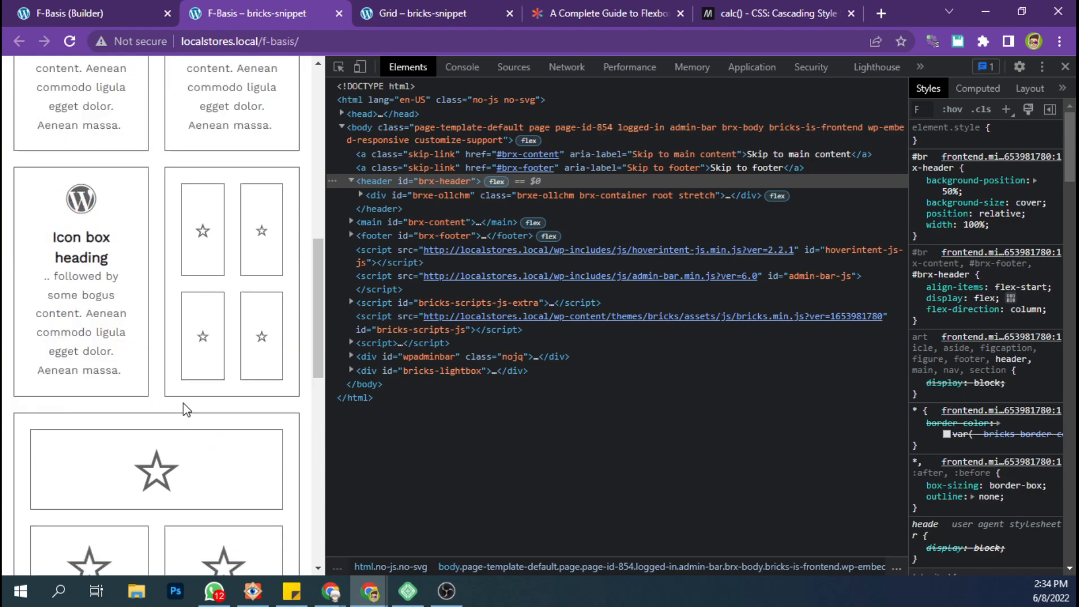
scroll(187, 409, up, 6)
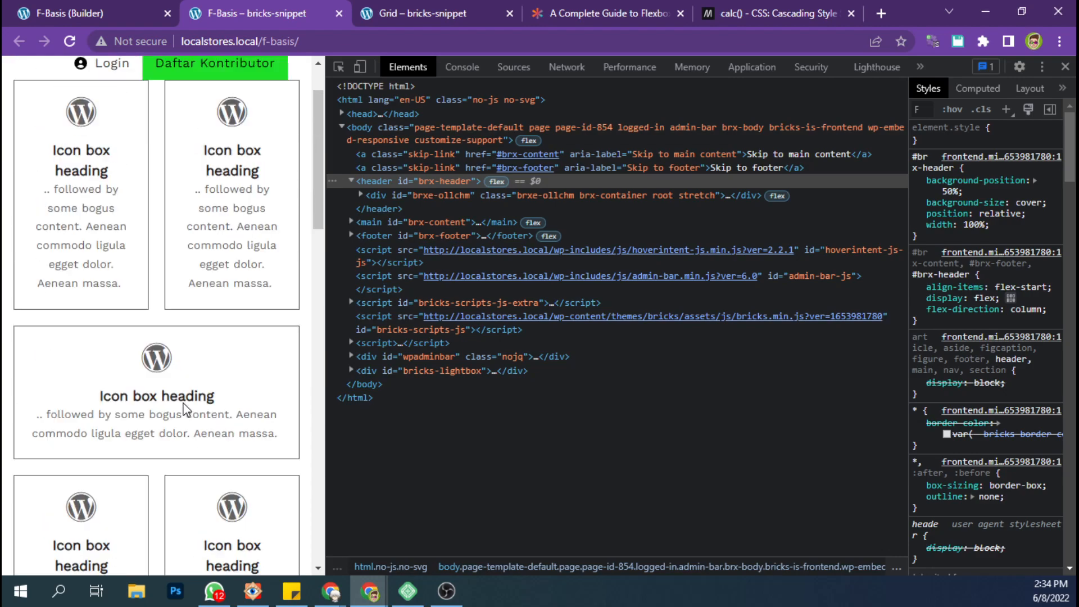
scroll(186, 409, down, 4)
scroll(186, 410, down, 8)
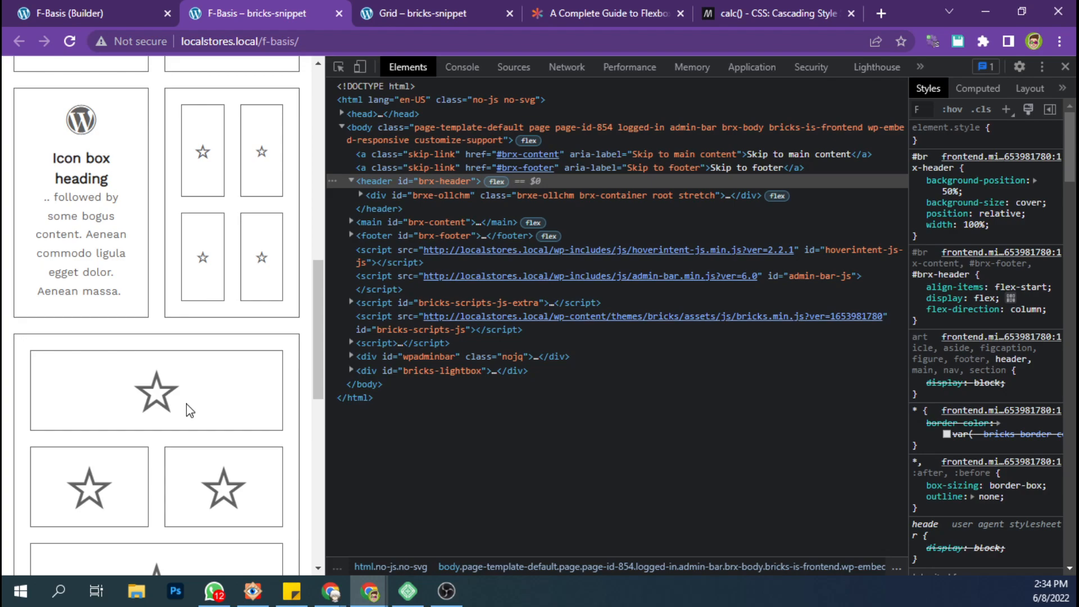
scroll(187, 409, up, 10)
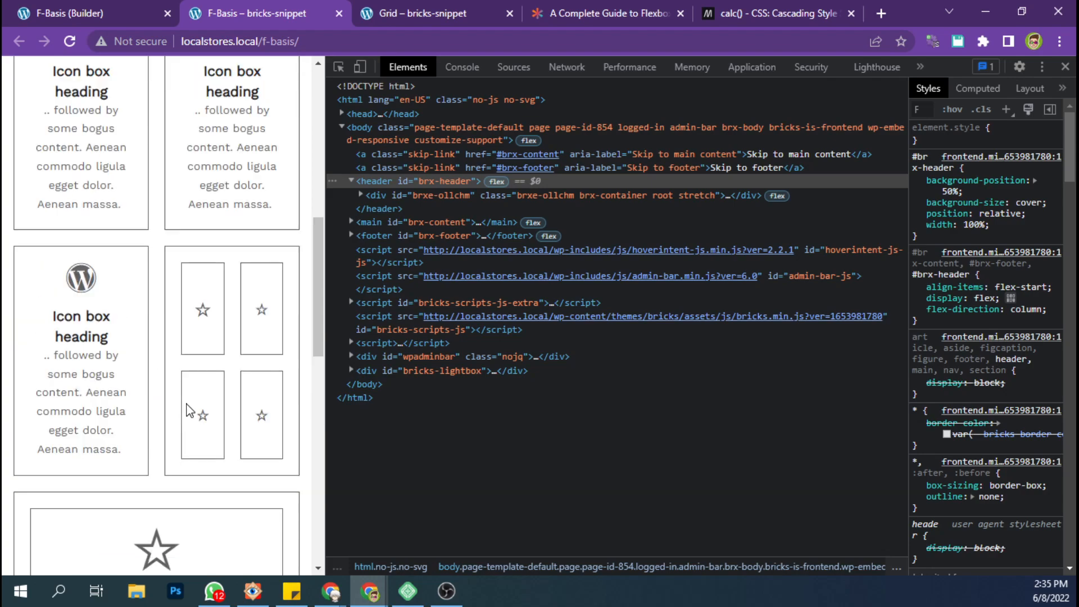
Review the published page's narrow layout from the header to the footer, comparing the icon box rows with both nested star grids.
scroll(186, 409, up, 3)
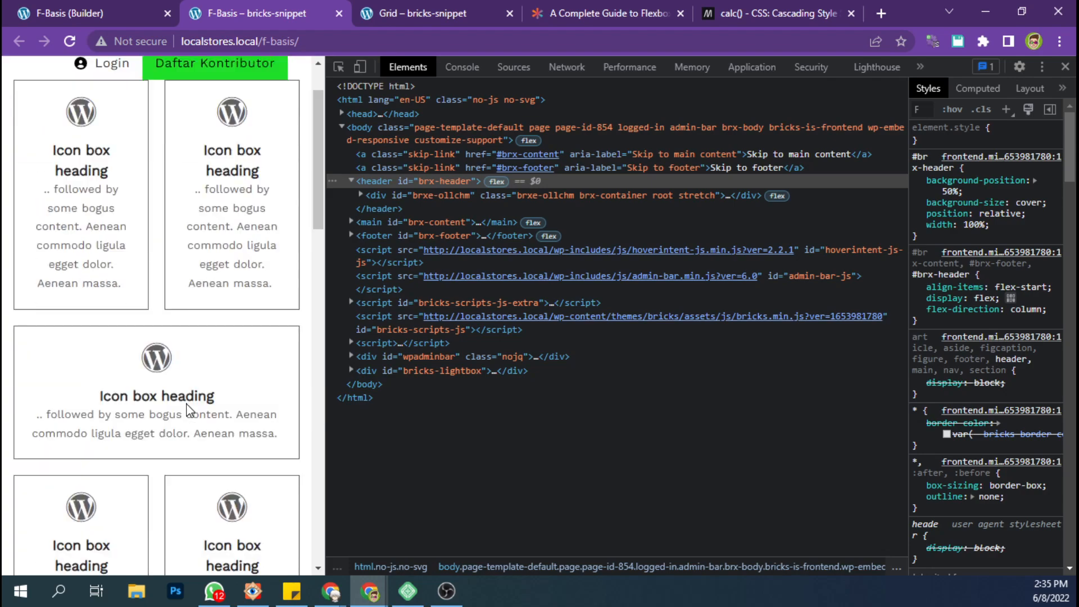
scroll(188, 409, down, 4)
scroll(188, 409, down, 4)
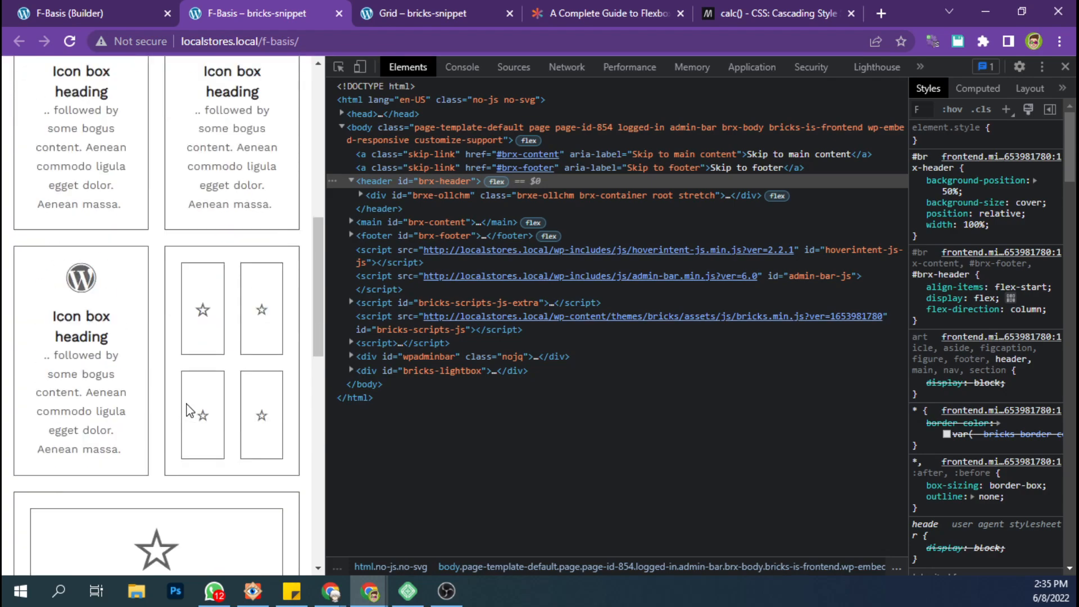
scroll(190, 410, down, 3)
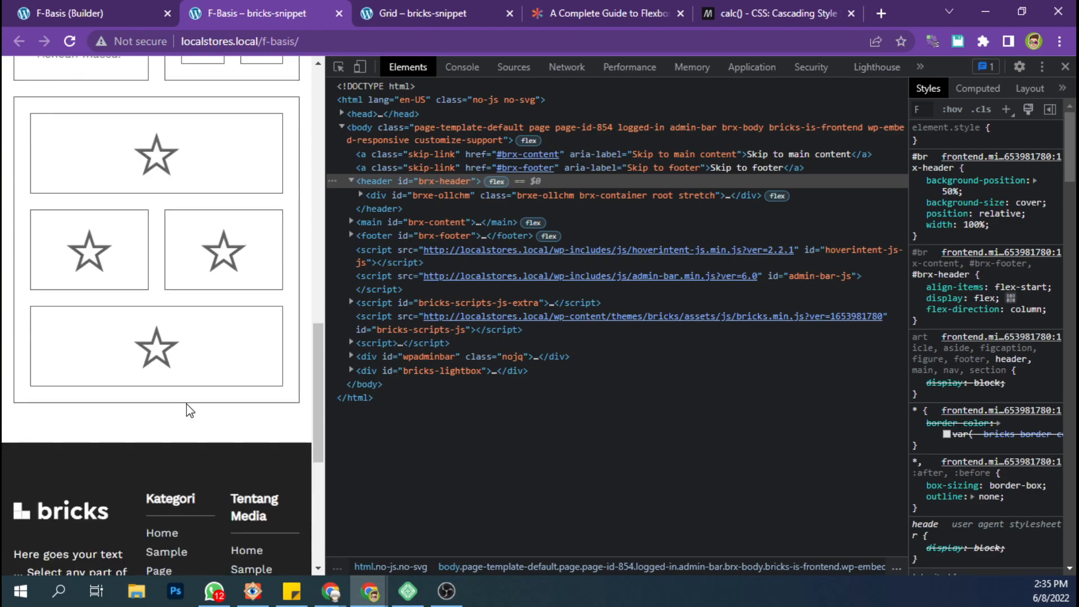
scroll(190, 411, up, 15)
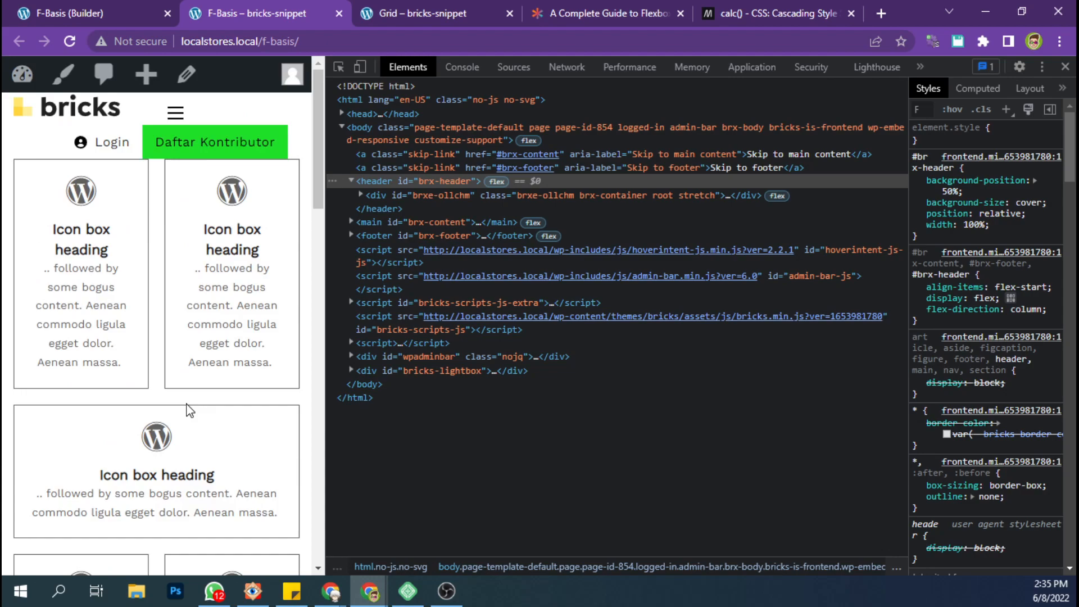
scroll(190, 411, down, 10)
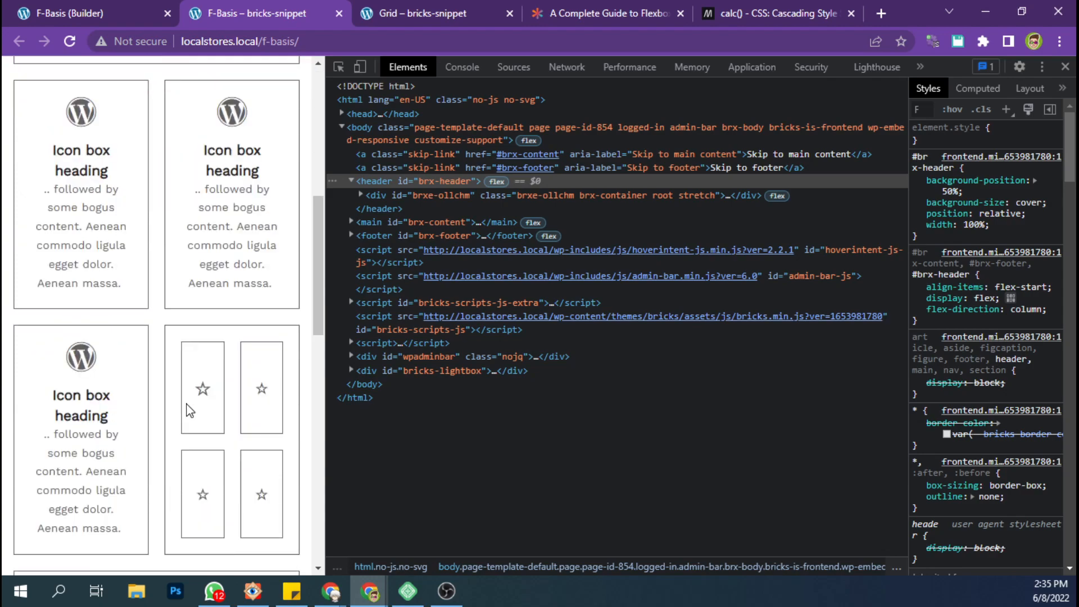
scroll(190, 410, down, 4)
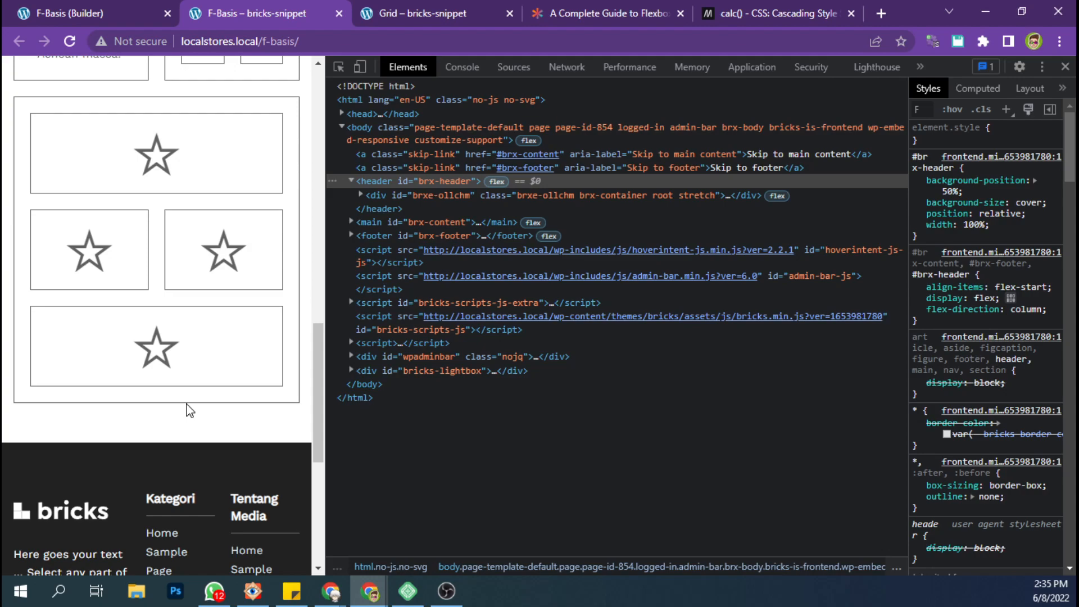
scroll(190, 410, up, 8)
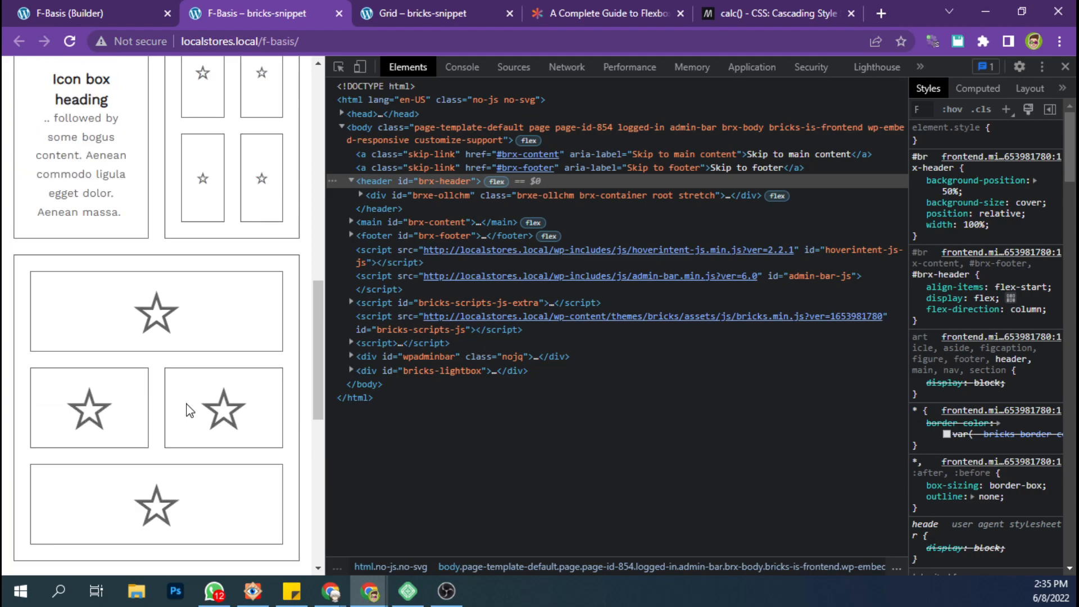
scroll(190, 410, down, 1)
scroll(190, 410, up, 3)
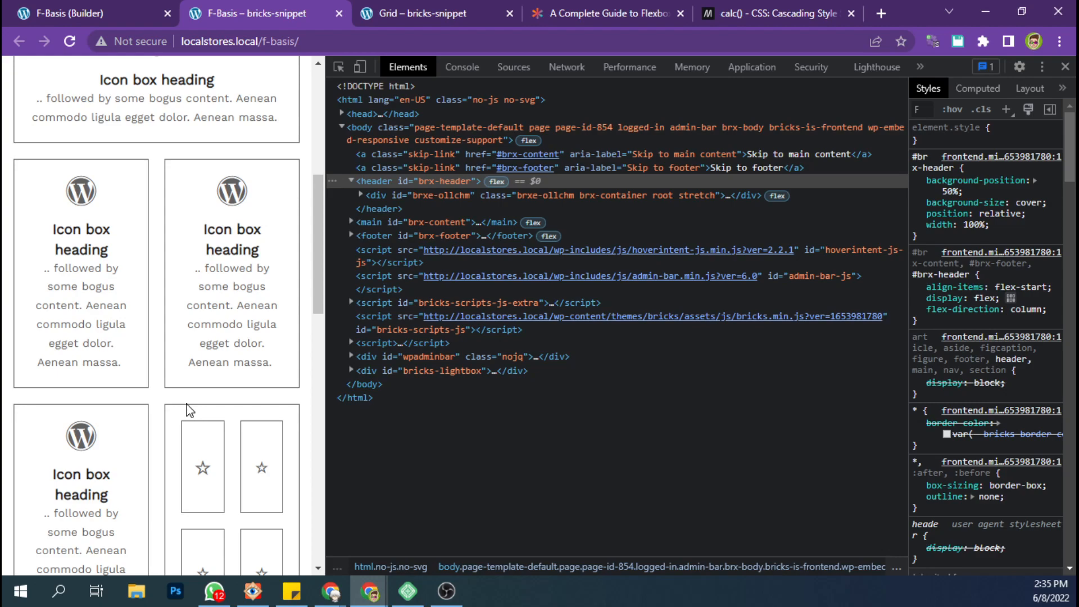
scroll(186, 411, up, 5)
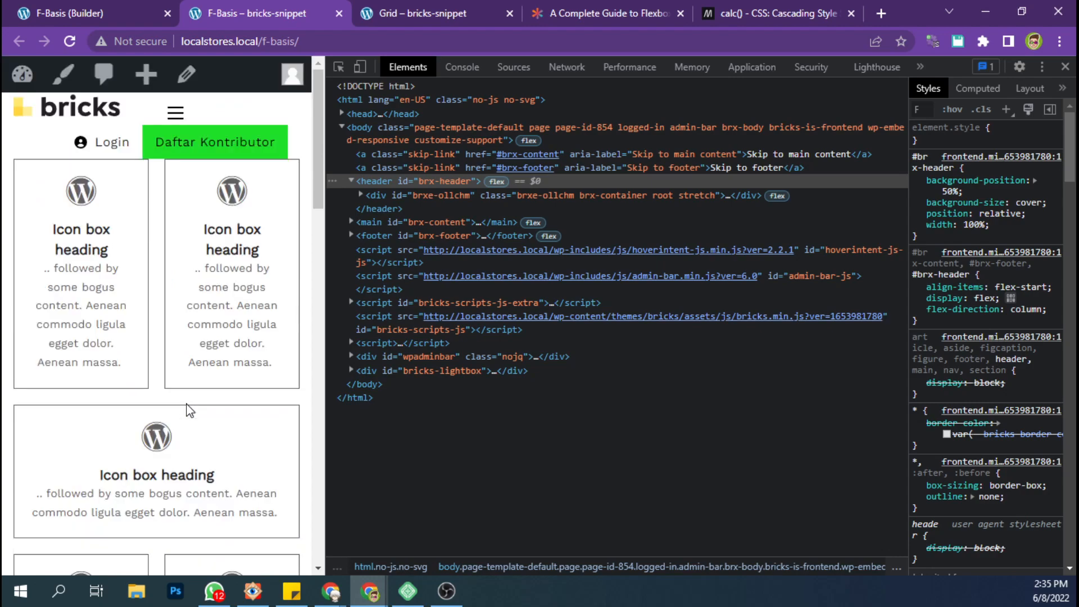